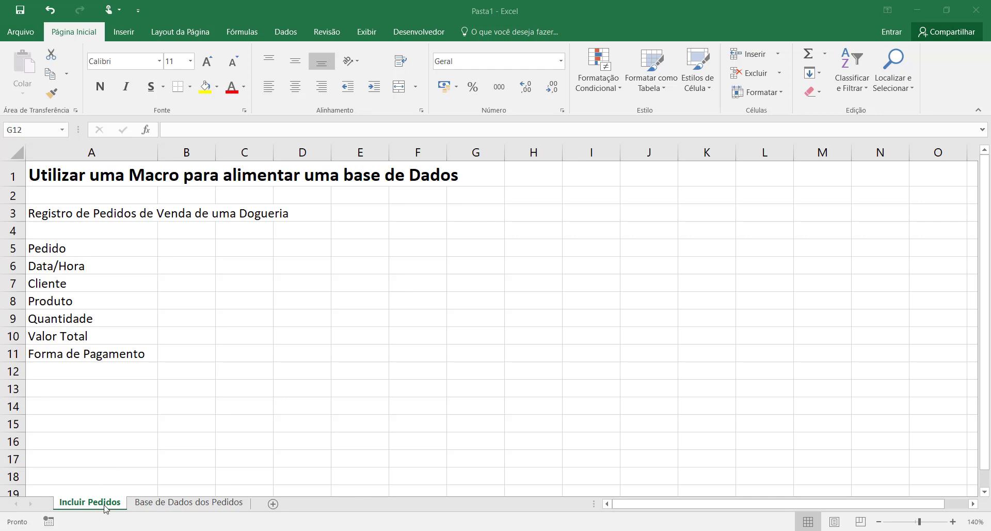
Step: Review the order field labels in A5:A11 and their entry cells in B5:B11 on the Incluir Pedidos sheet
left_click(149, 504)
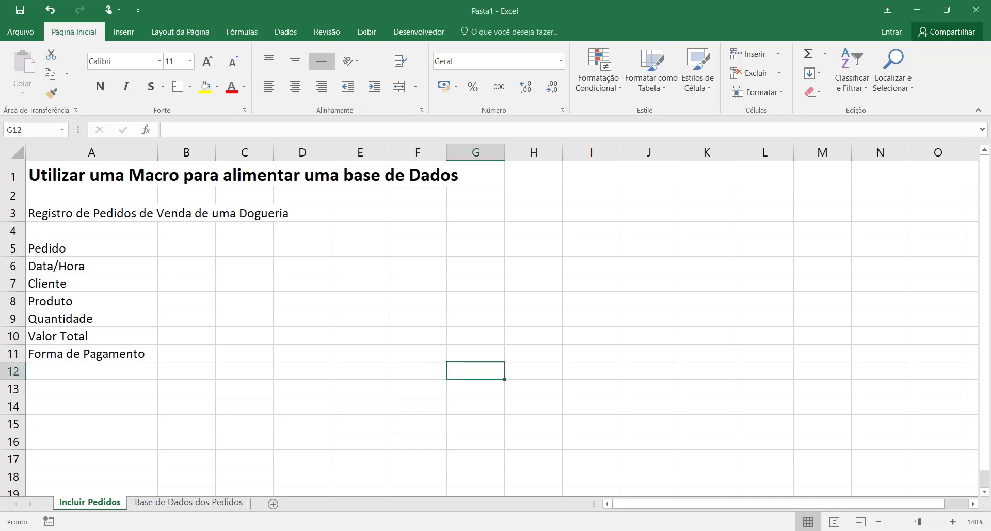
left_click(157, 505)
left_click(111, 509)
left_click_drag(191, 245, 190, 357)
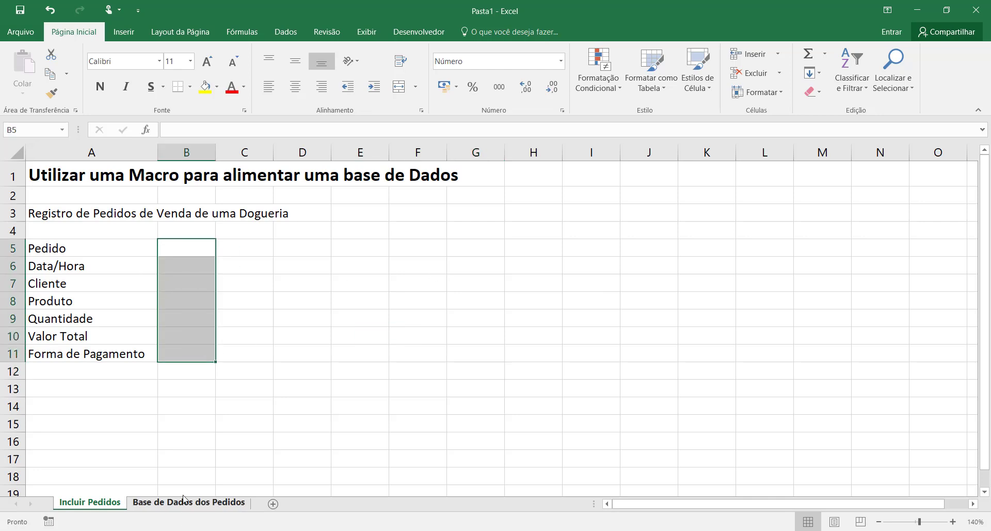
left_click(198, 409)
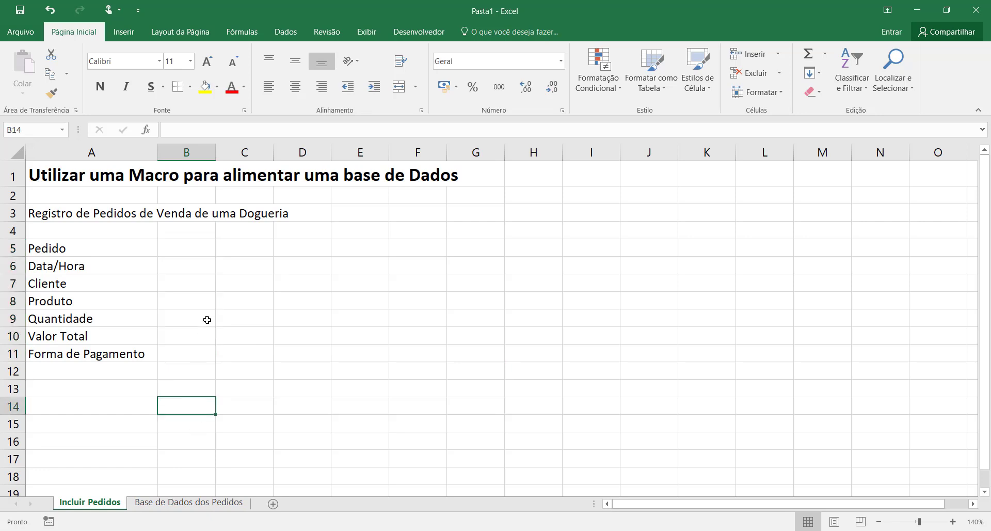
left_click_drag(133, 257, 139, 354)
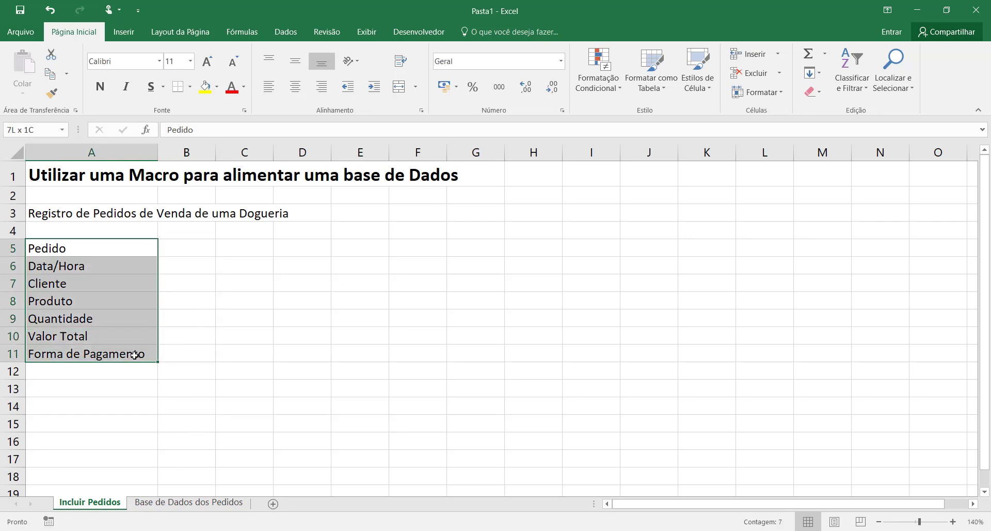
left_click(203, 323)
left_click_drag(133, 247, 141, 352)
left_click(209, 336)
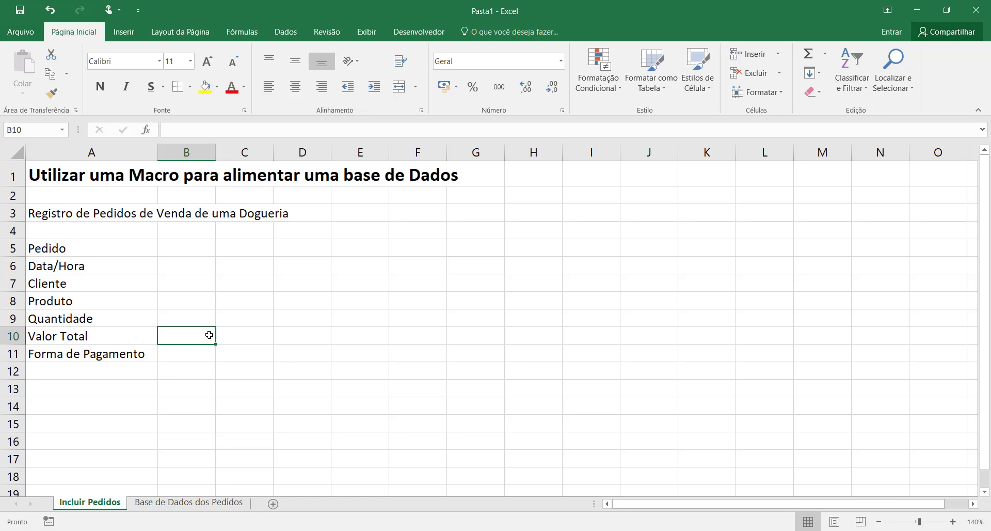
Step: Enter the format note "número inteiro, separador de casas decimais" in C5 for the Pedido field
left_click(189, 252)
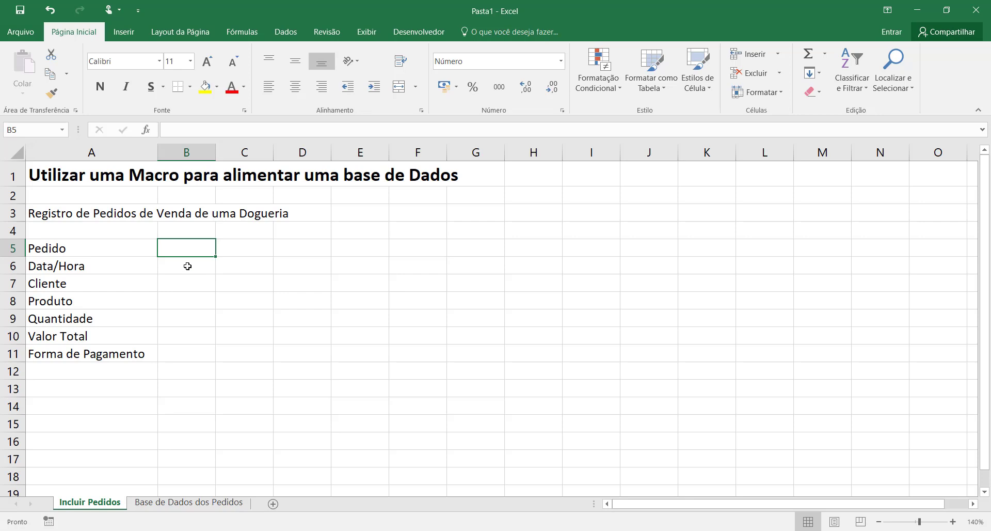
left_click(242, 252)
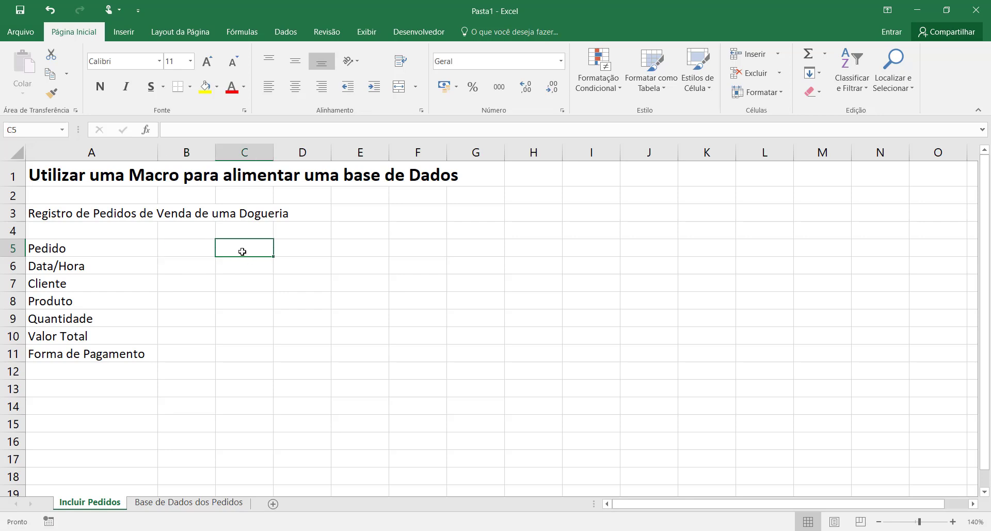
type("núme")
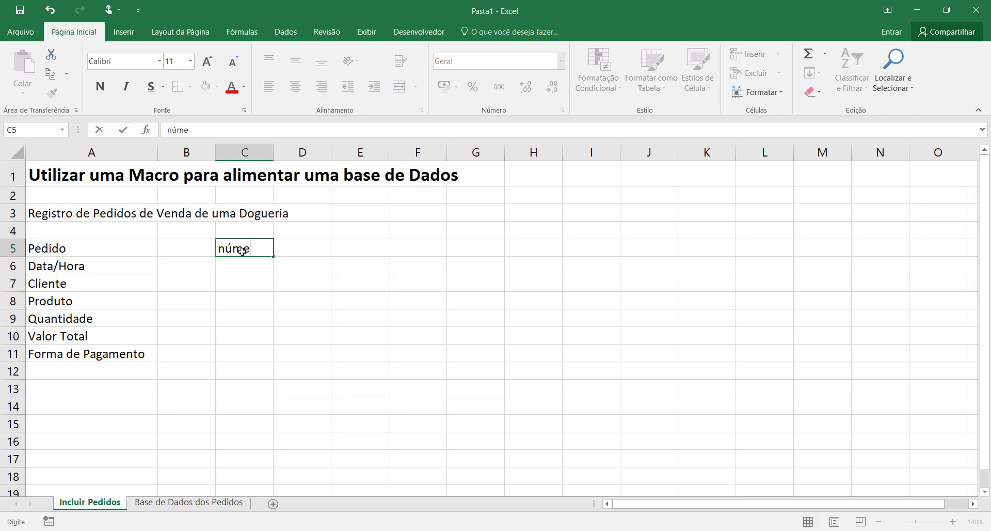
type("ro inteiro, sep")
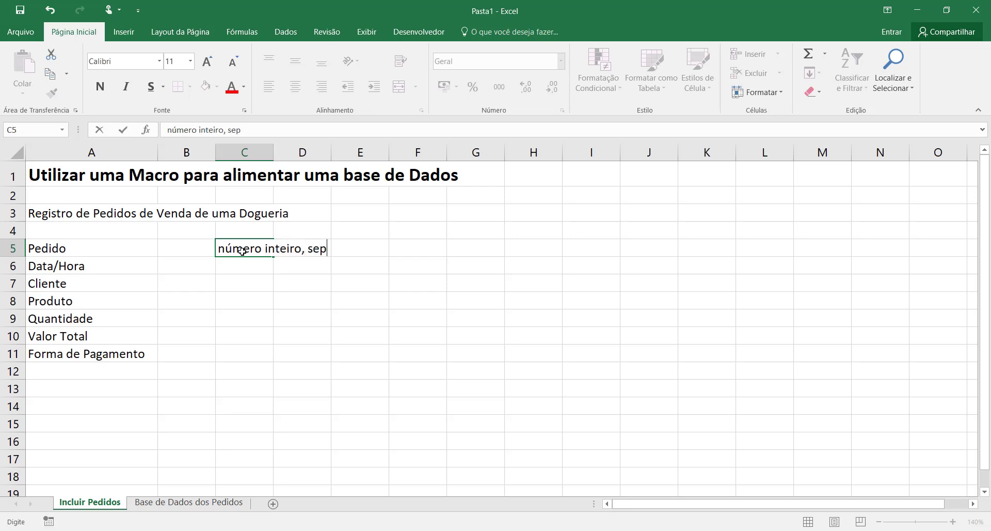
type("arador de ")
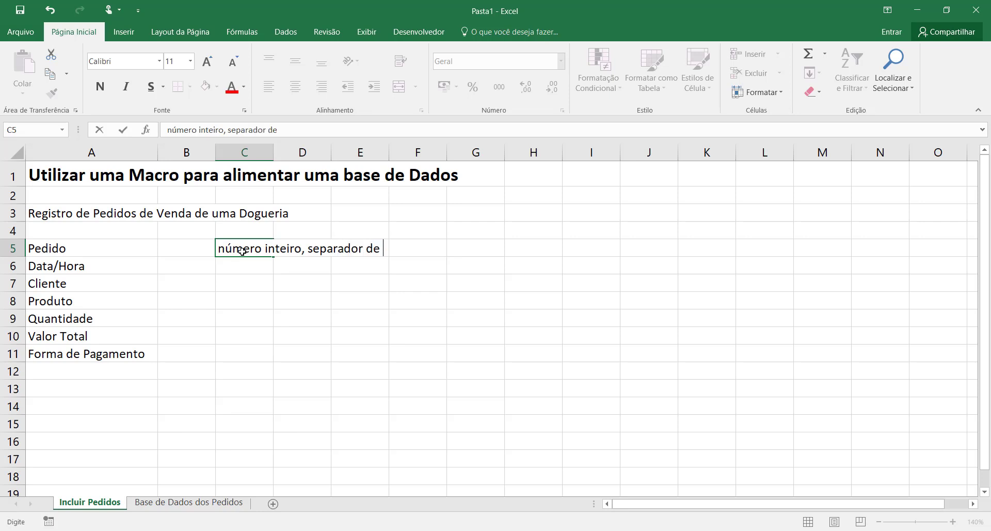
type("casas decimais")
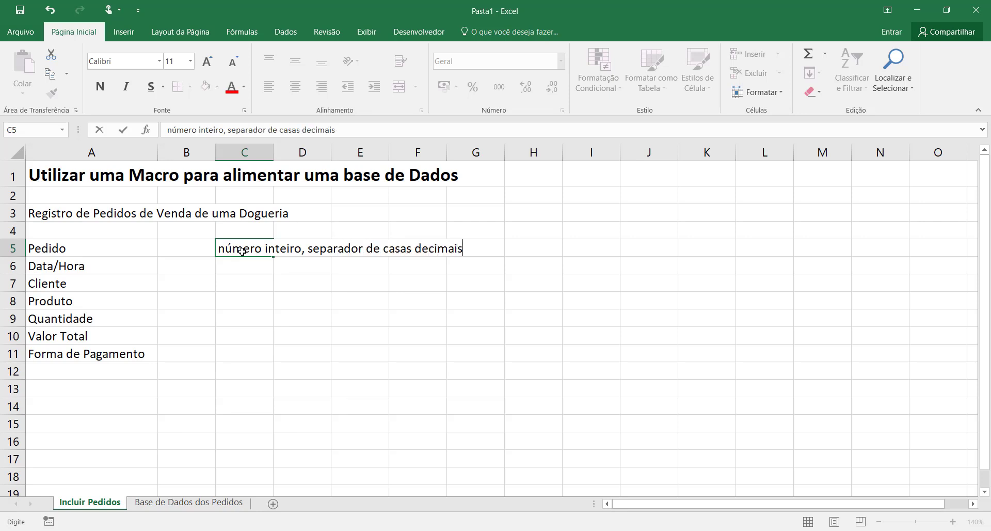
key("Return")
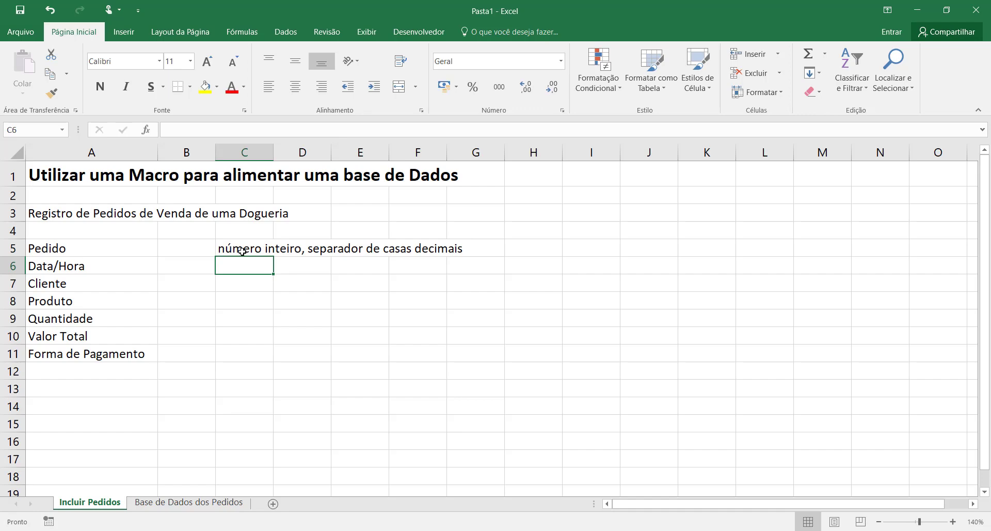
Step: Enter the notes "data e hora" in C6 for Data/Hora and "Nome" in C7 for Cliente
type("data e hora")
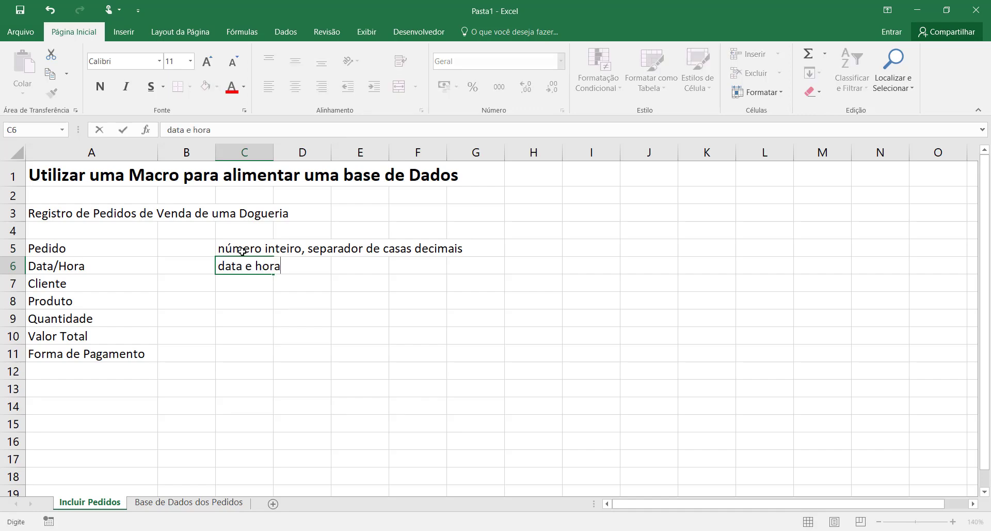
key("Return")
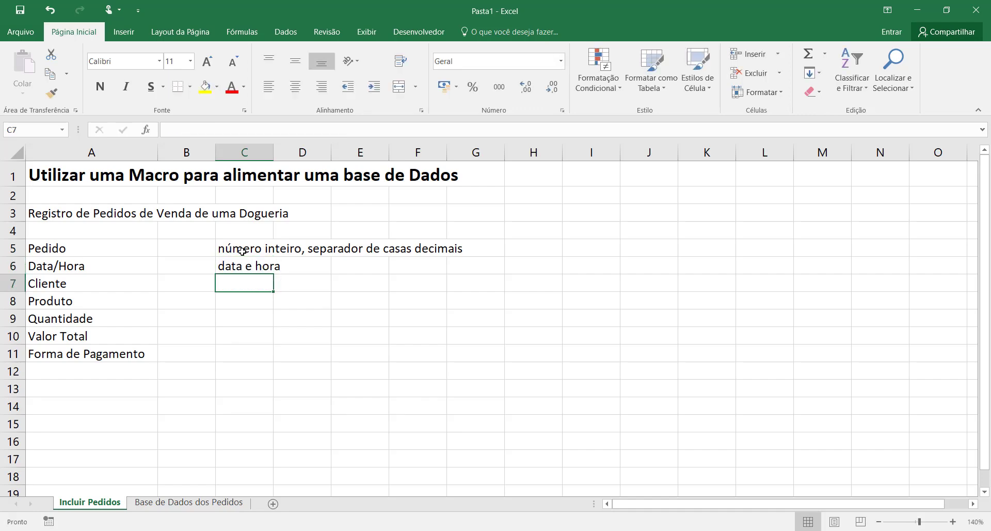
type("Nome")
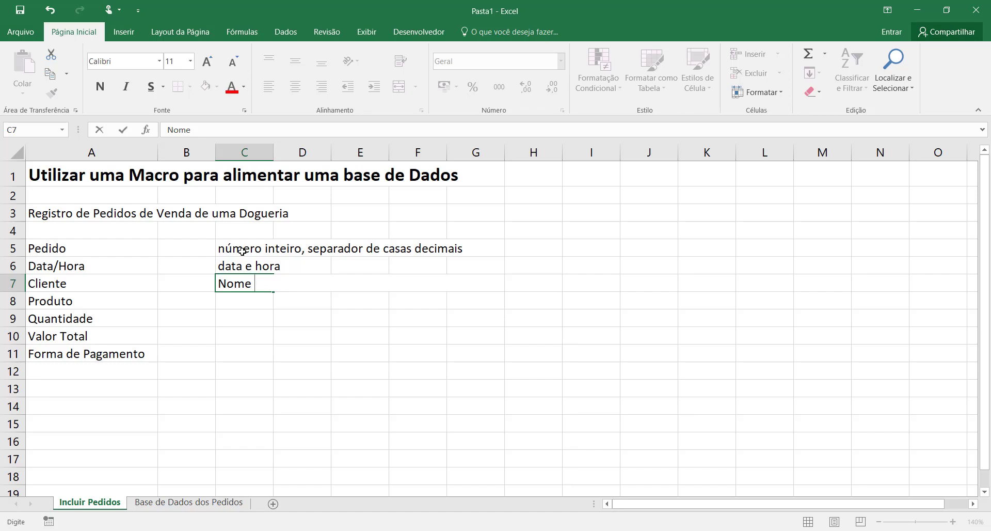
key("Return")
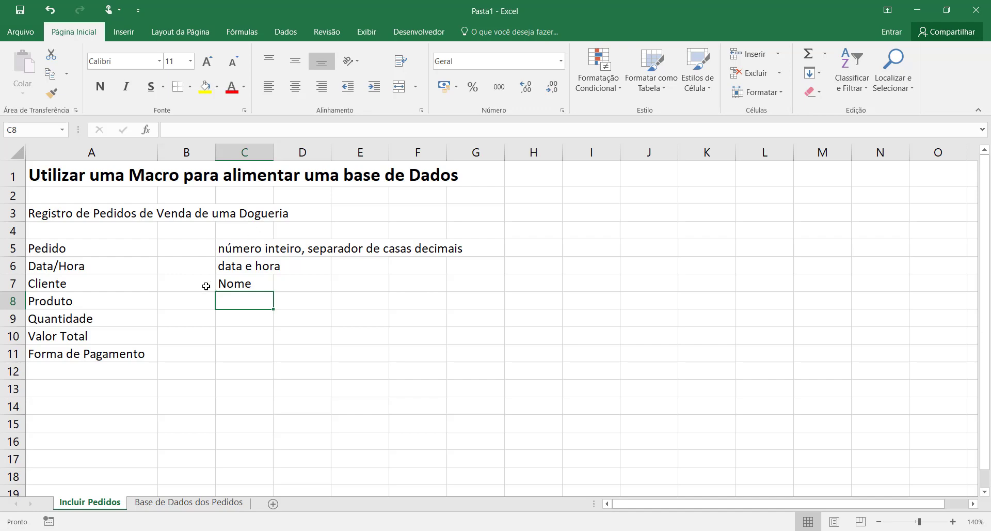
Step: Insert a row above Produto at row 8 and label it "Produto 1 - Hot Dog Raiz" in A8
left_click(5, 304)
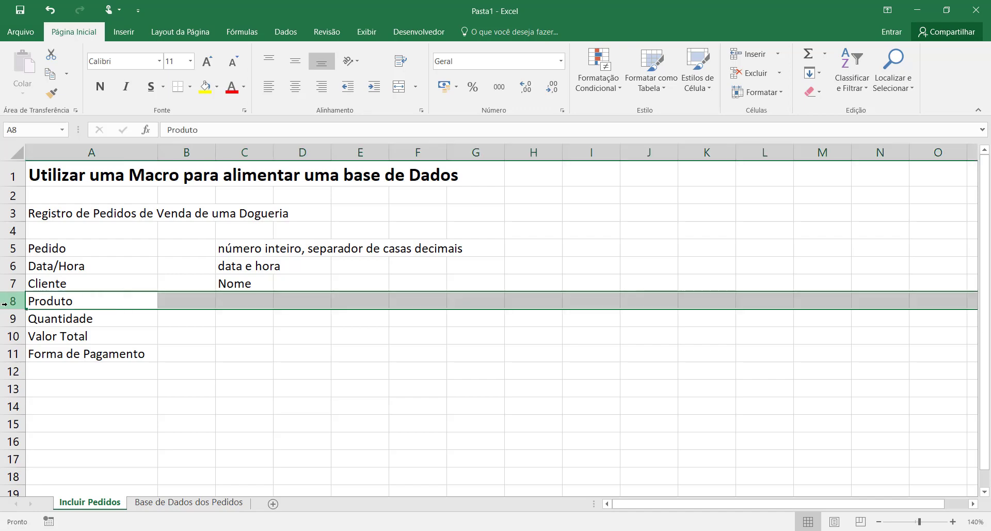
key("ctrl+plus")
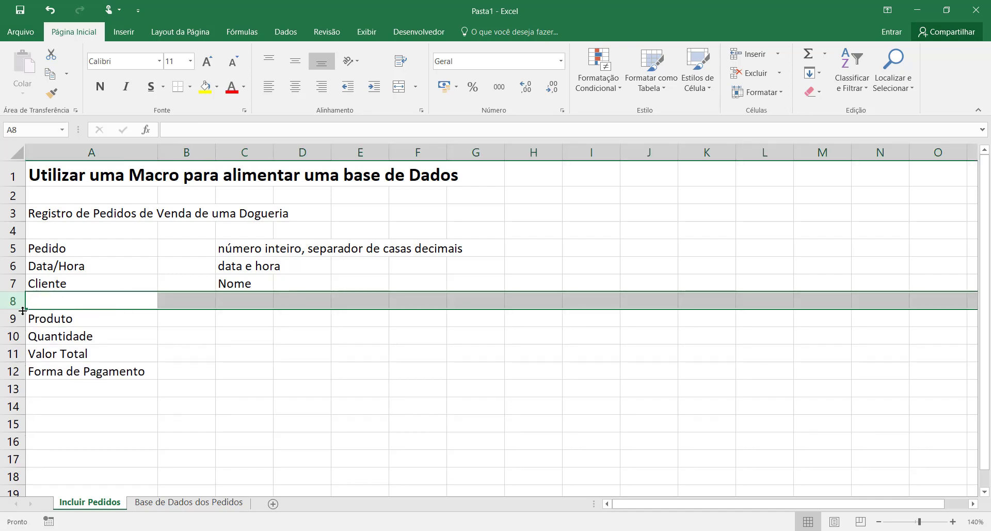
left_click(46, 297)
type("Produto")
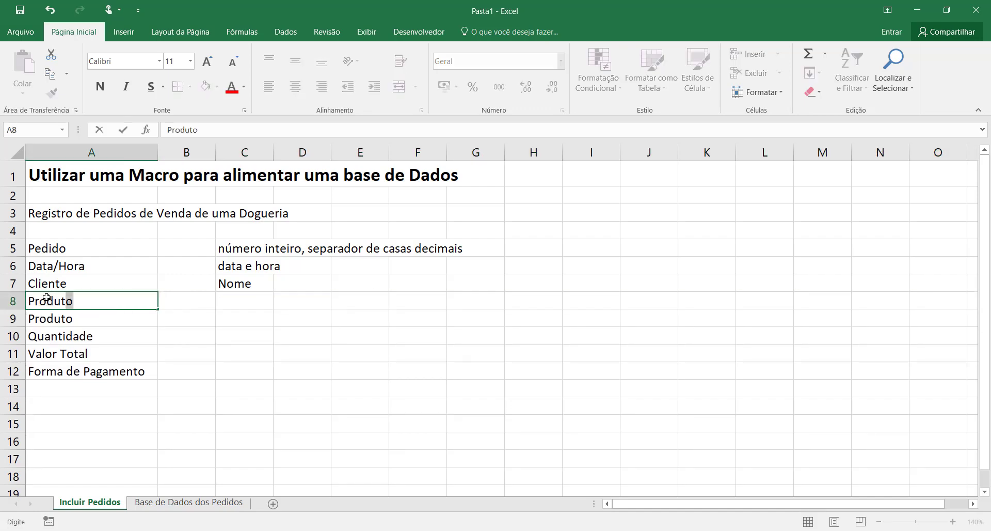
type(" 1 - HotaDog")
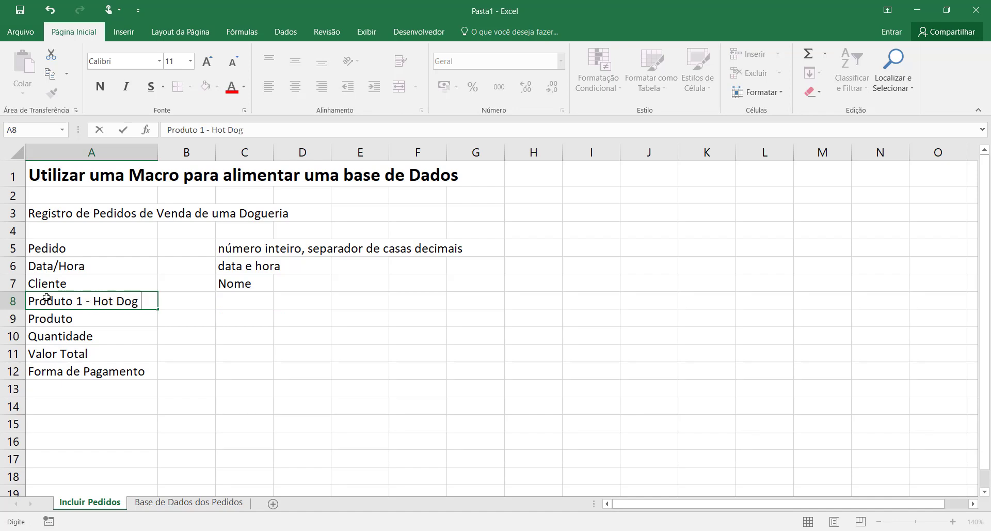
type(" Raiz")
Step: Extend the Produto label in A9 to "Produto 2 - Hot Dog Nutella" and widen column A to fit the labels
double_click(91, 317)
type("2 -")
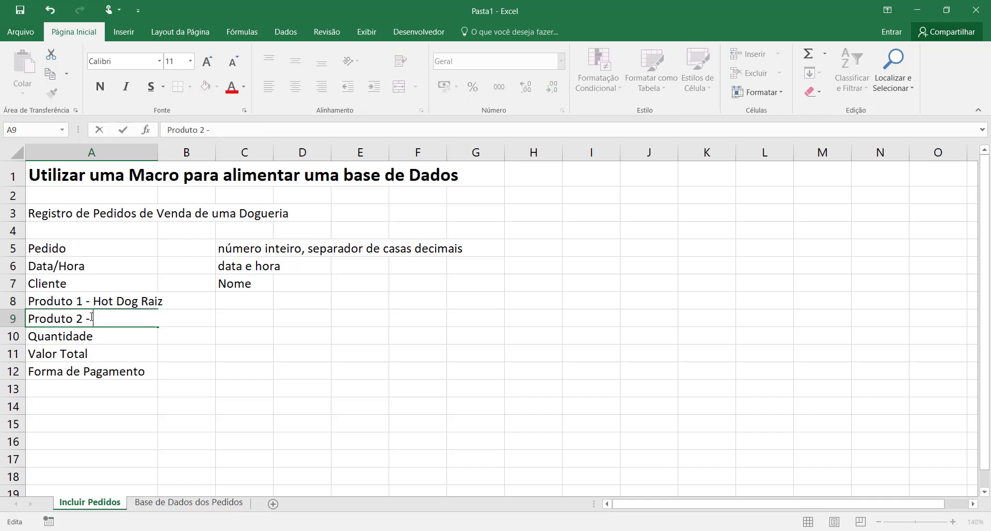
type(" Hot Dog Nutella")
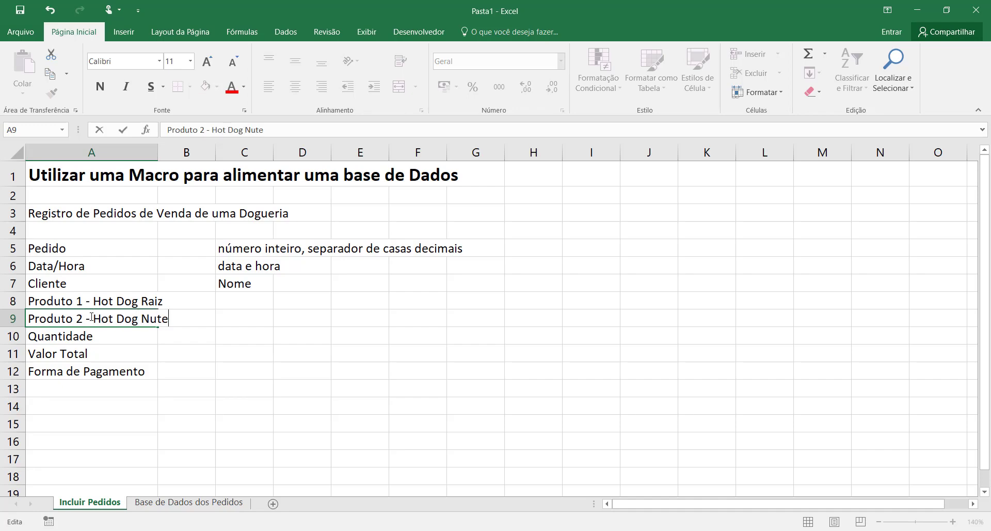
left_click(160, 148)
left_click_drag(158, 149, 199, 151)
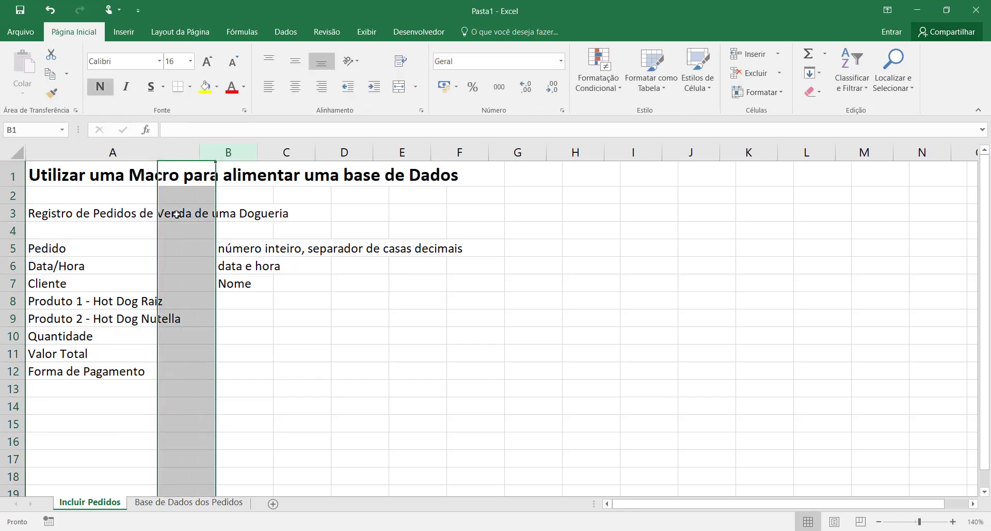
Step: Delete the entire Quantidade row, row 10, from the order form
left_click(140, 336)
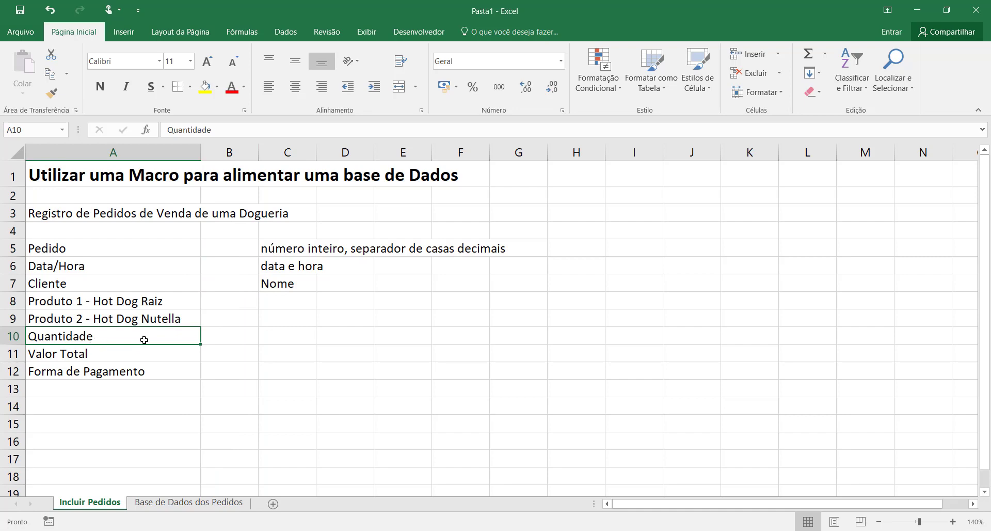
left_click(144, 306)
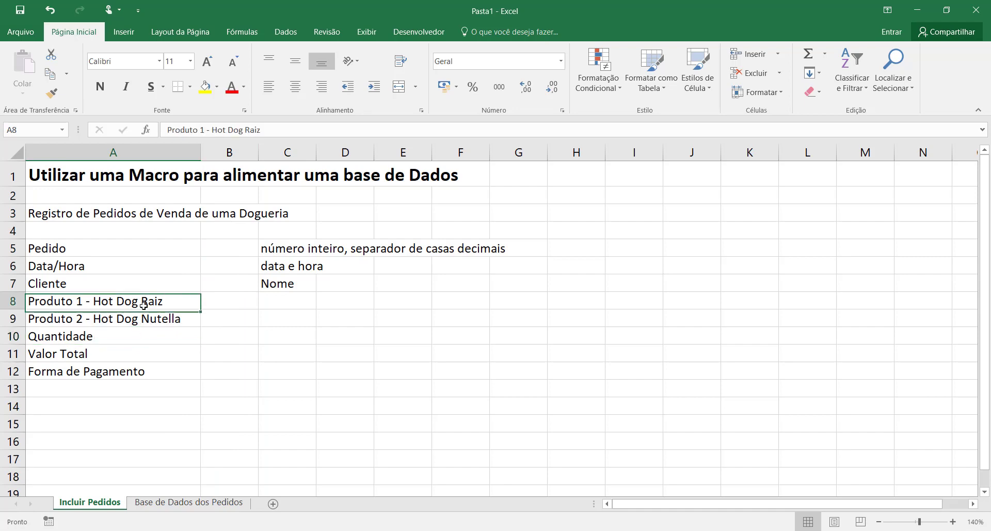
left_click(147, 320)
left_click(13, 336)
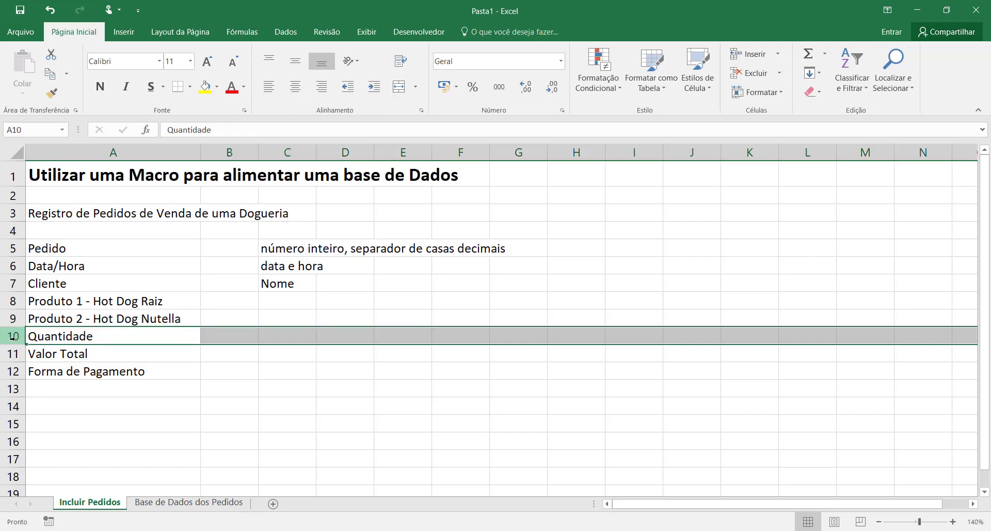
key("ctrl+minus")
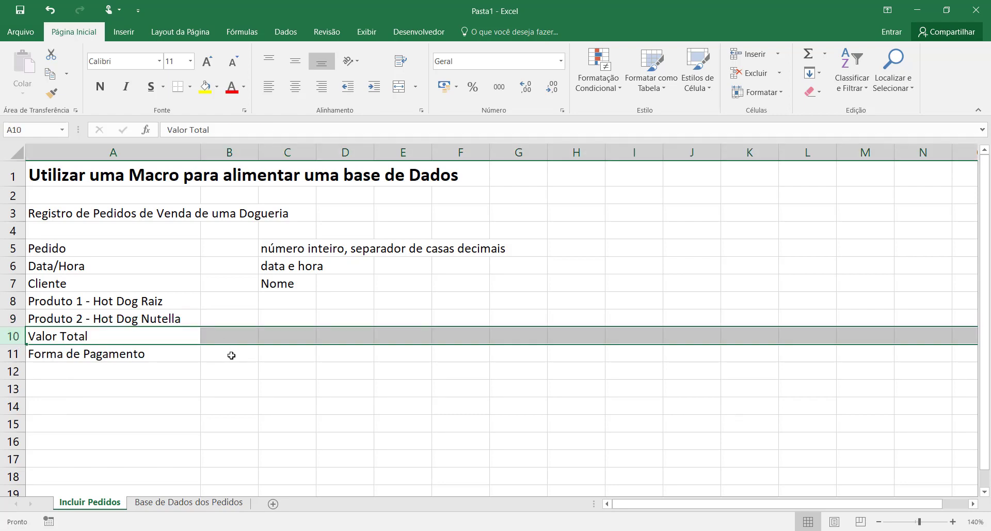
Step: Review the entry cells B8:B11 for the two products, the total value and the payment method
left_click(231, 355)
left_click(234, 329)
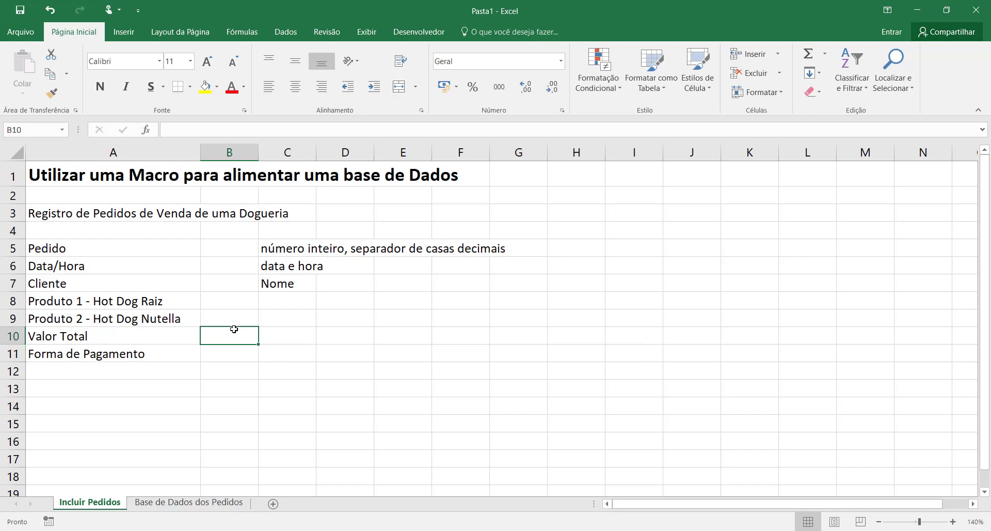
left_click(240, 302)
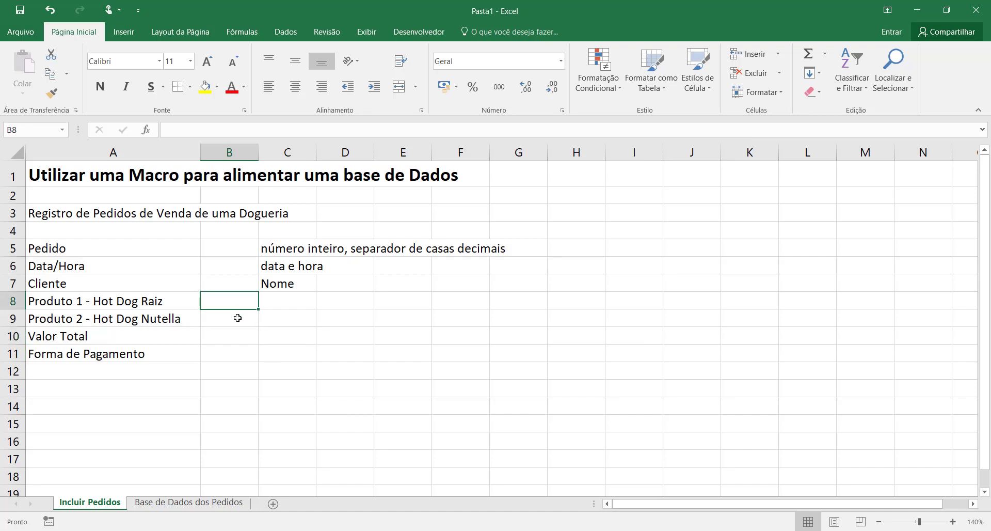
left_click(238, 317)
left_click(234, 302)
left_click(231, 320)
left_click(231, 302)
left_click(231, 321)
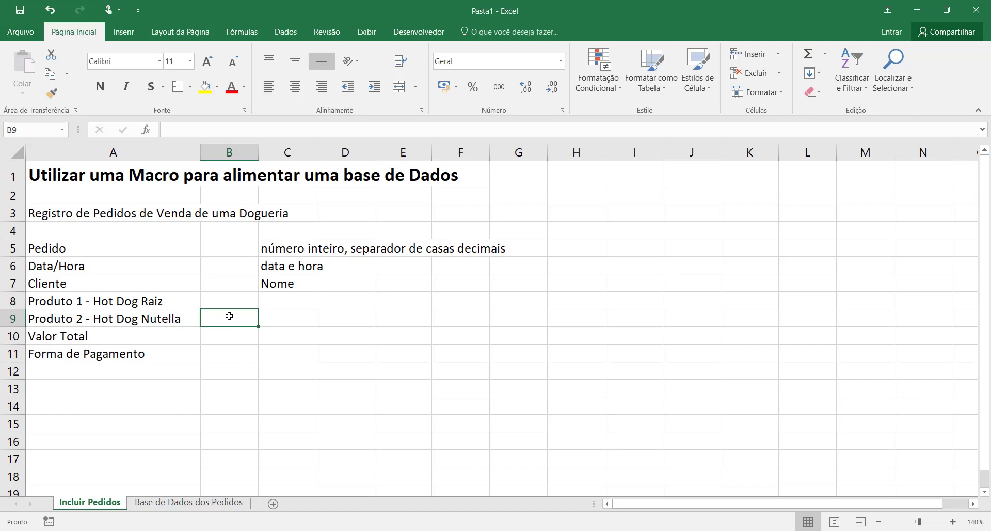
left_click(217, 337)
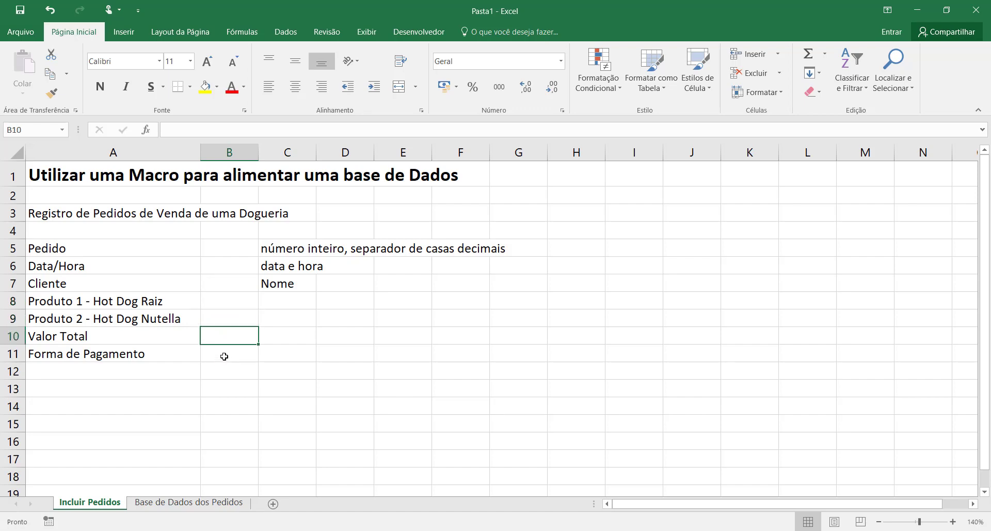
left_click(227, 356)
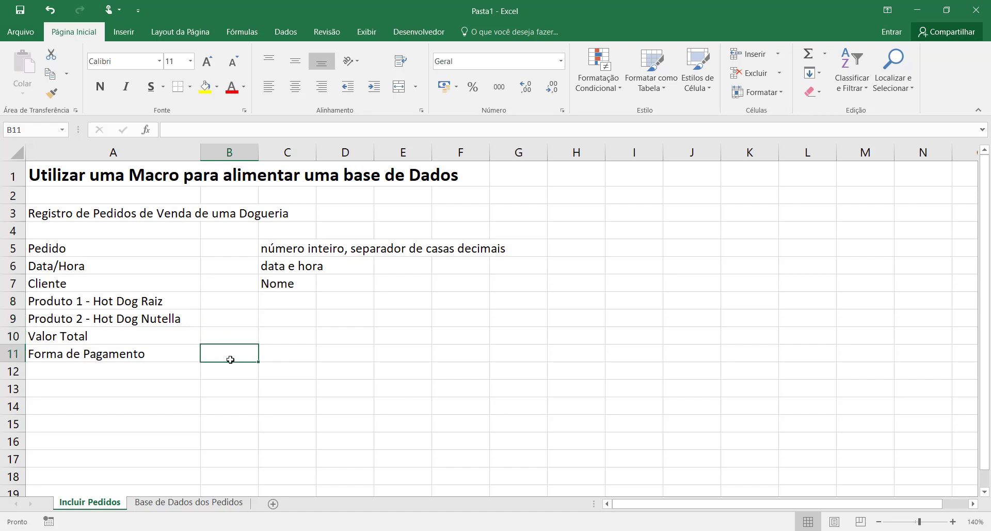
Step: Enter the note "selecionar opções" in C11 for the Forma de Pagamento field
left_click(279, 353)
type("selecionar")
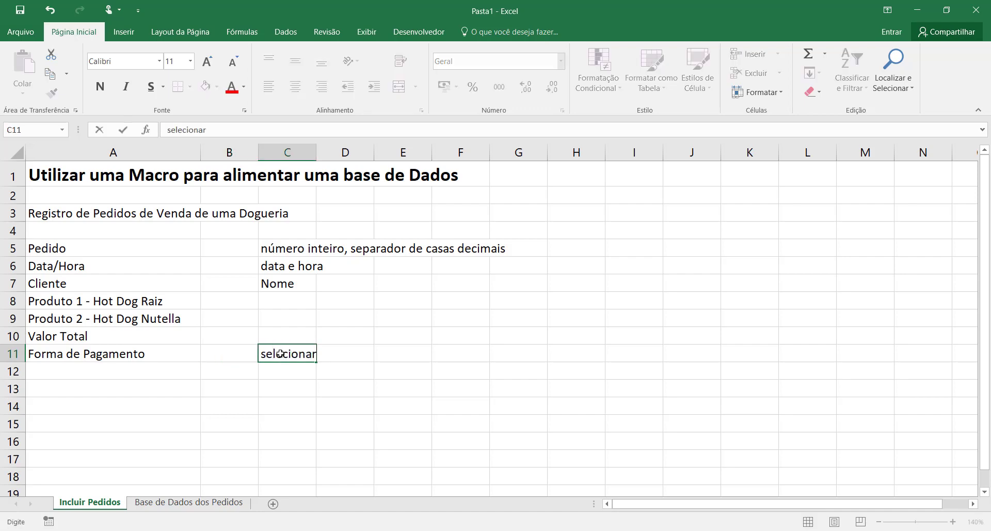
type(" opções")
Step: Enter the note "soma dos produtos quantidades x preços" in C10 for the Valor Total field
left_click(305, 335)
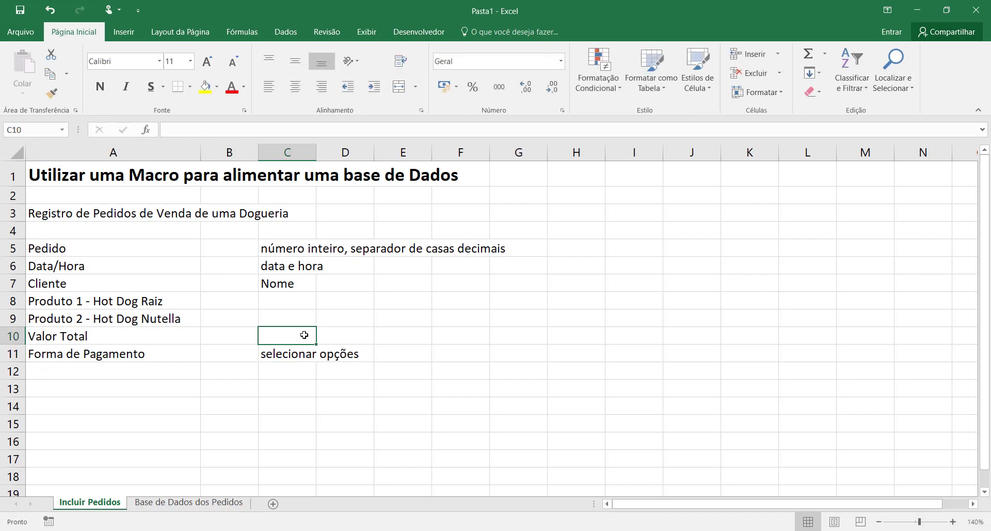
type("multiplica")
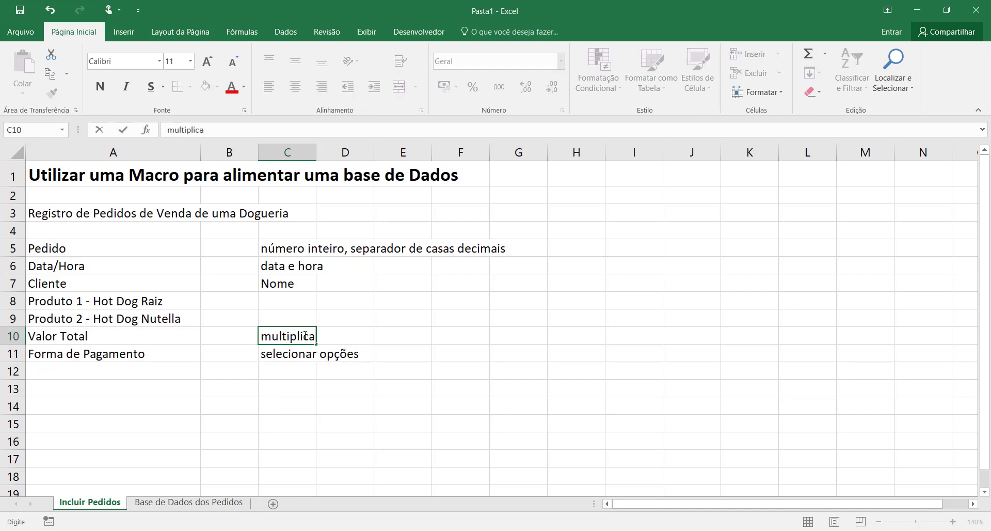
left_click(262, 341)
type("soma dos prod")
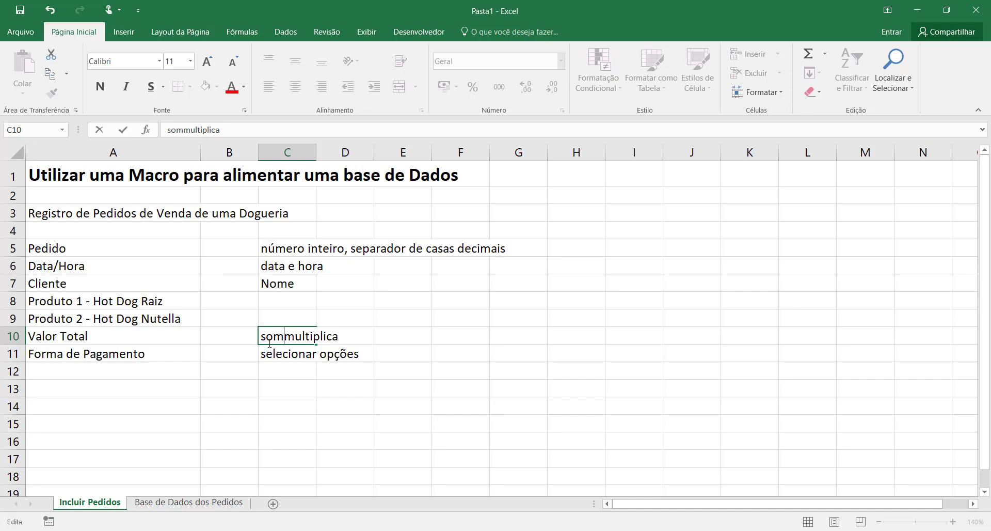
type("utos")
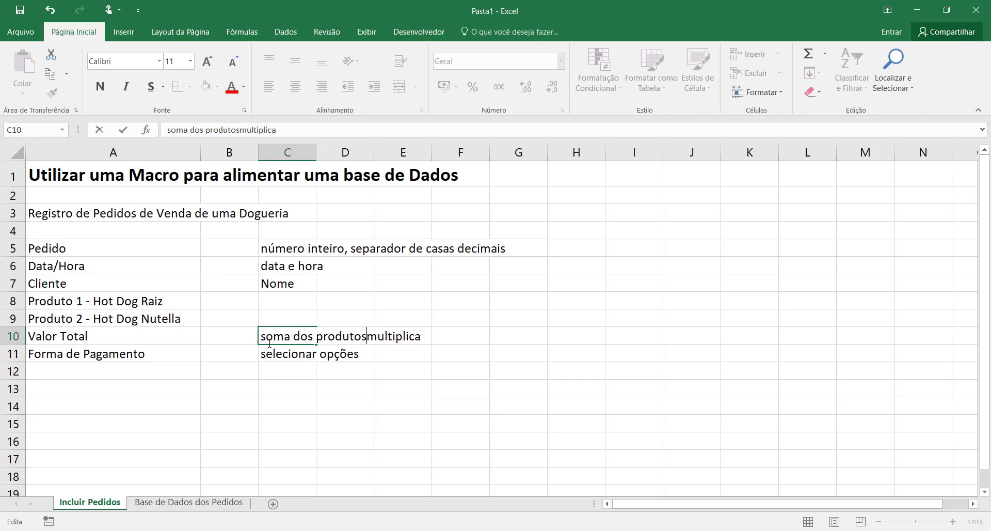
key("Delete")
key("Delete")
key("Delete")
key("Delete")
key("Delete")
key("Delete")
key("Delete")
key("Delete")
key("Delete")
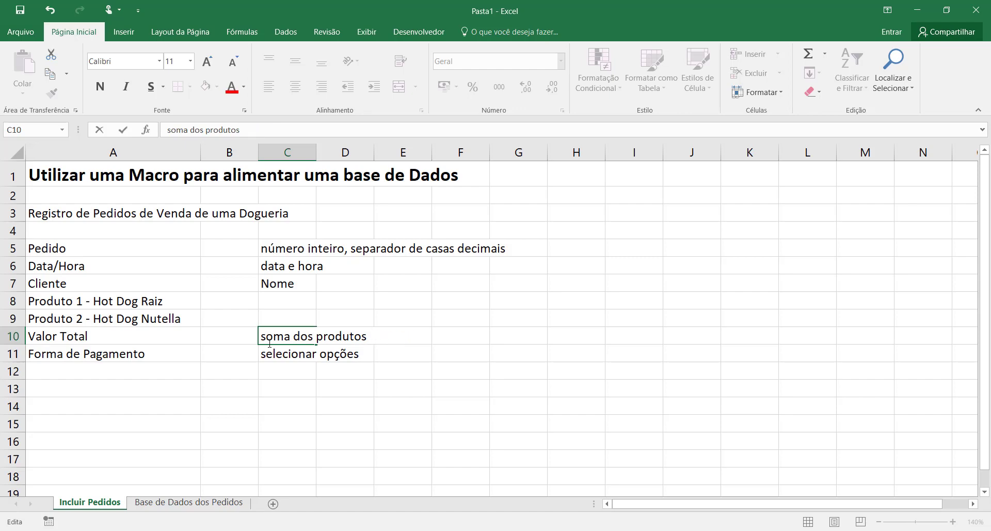
type("quantidade")
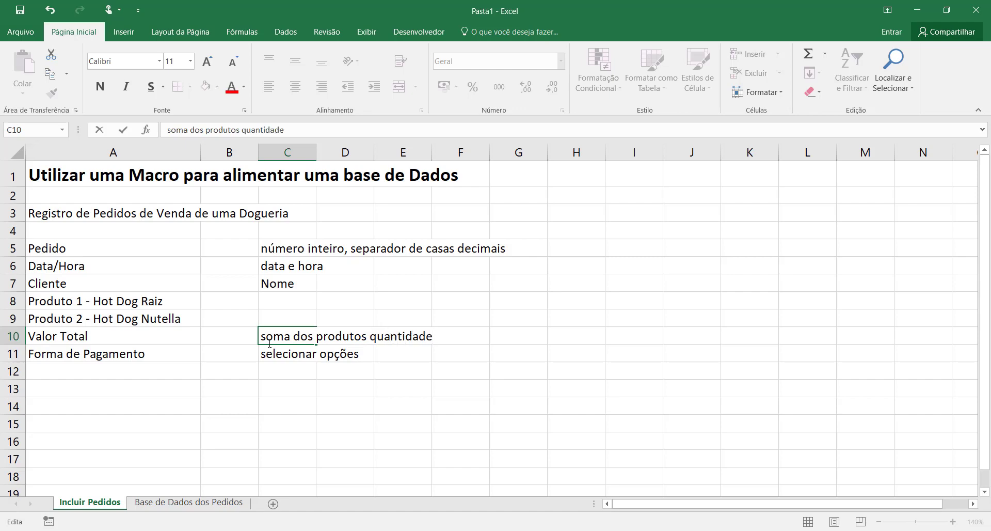
type("s x preços")
left_click(414, 304)
key("Down")
left_click(417, 391)
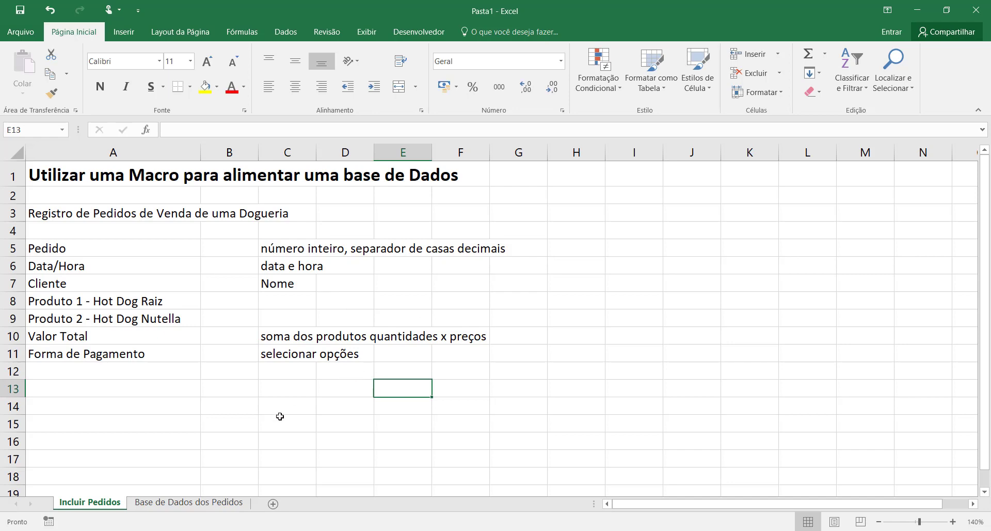
Step: Add a new sheet between the order form and the orders database and name it "Info"
left_click(274, 504)
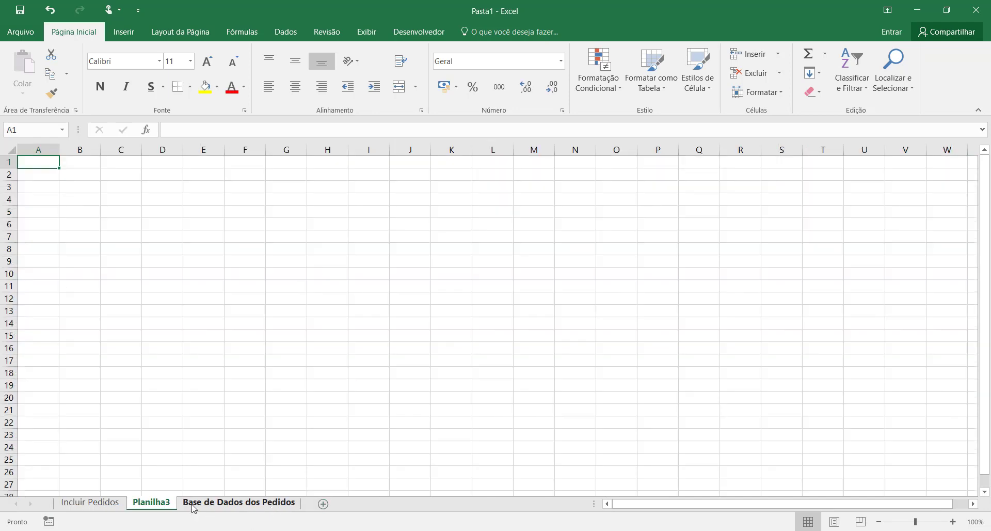
double_click(152, 504)
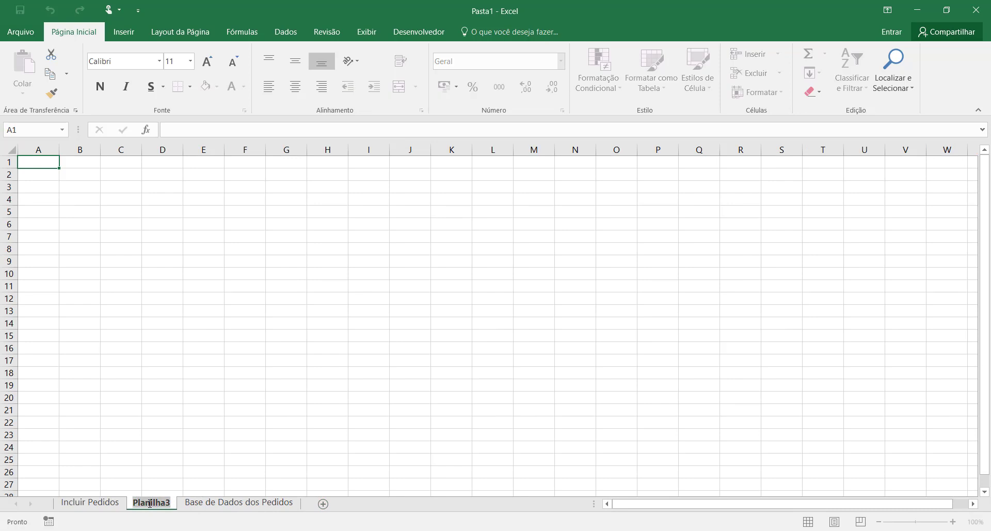
type("Info")
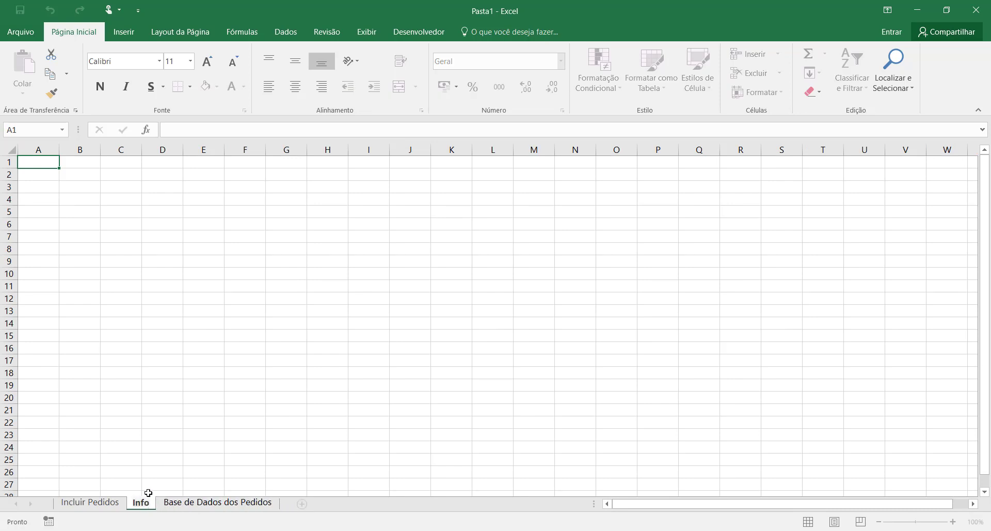
left_click(160, 472)
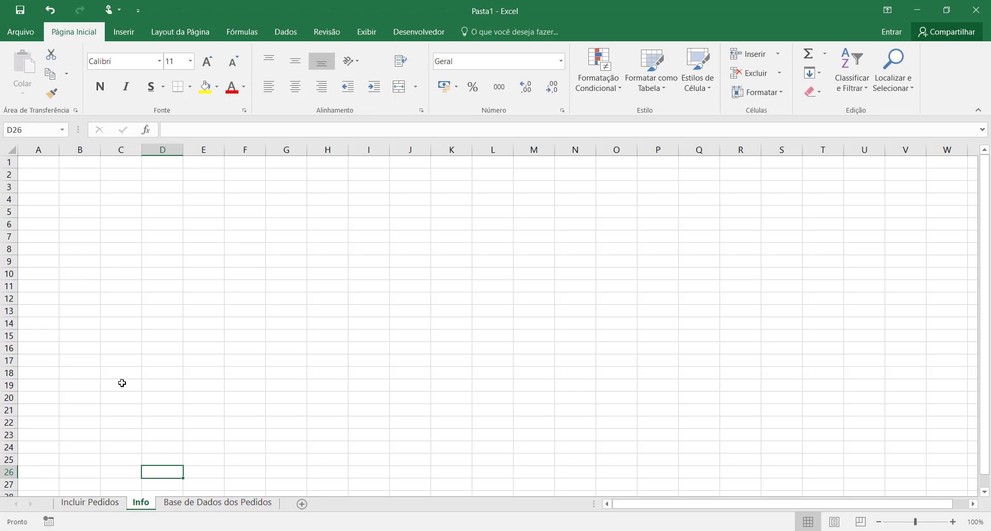
Step: Widen column A on the Info sheet to more than double and enter the heading "Meio de Pagamento" in A1
left_click(76, 177)
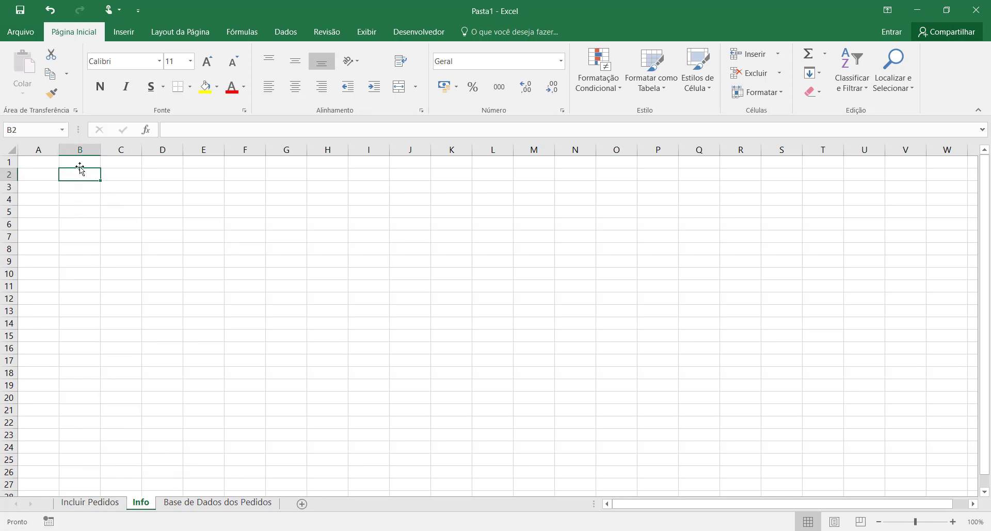
left_click(47, 164)
left_click_drag(60, 150, 108, 151)
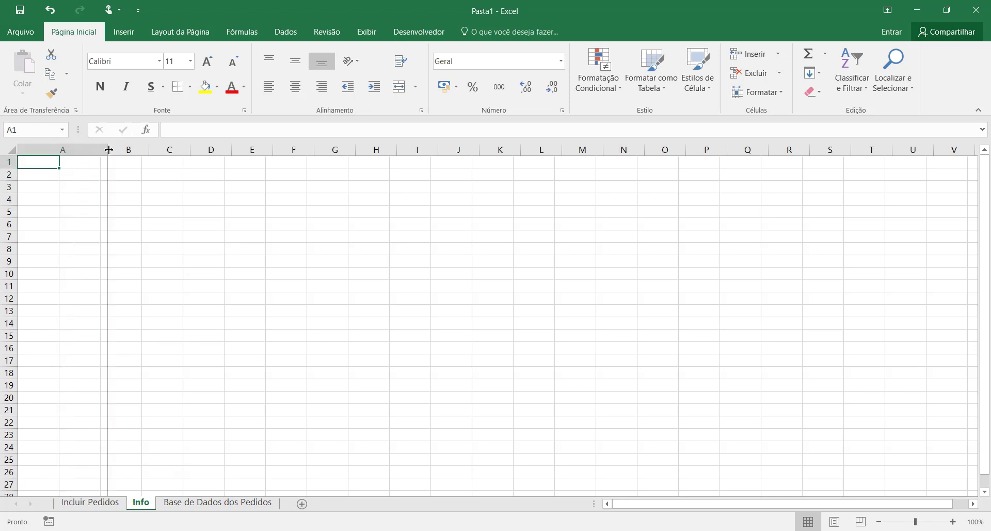
left_click(954, 523)
left_click(954, 522)
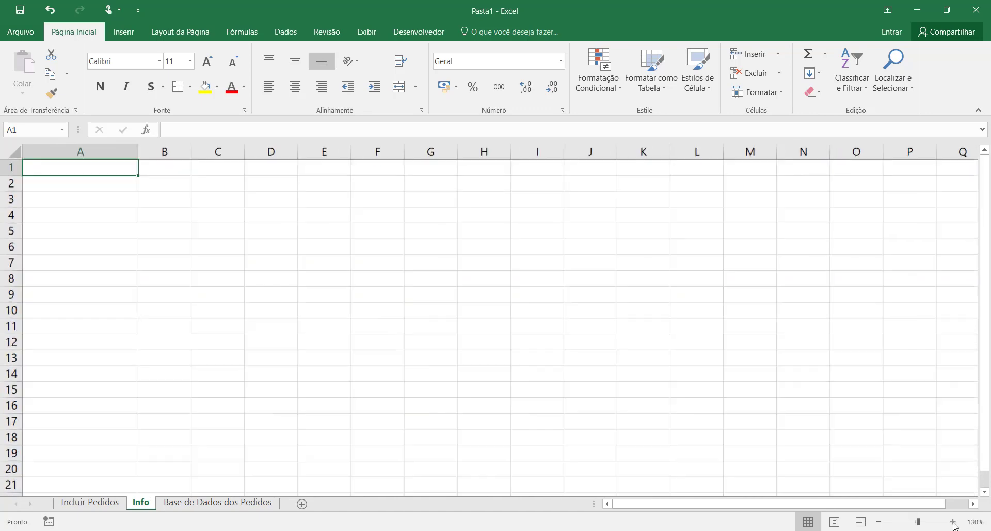
left_click(955, 523)
type("Meio ")
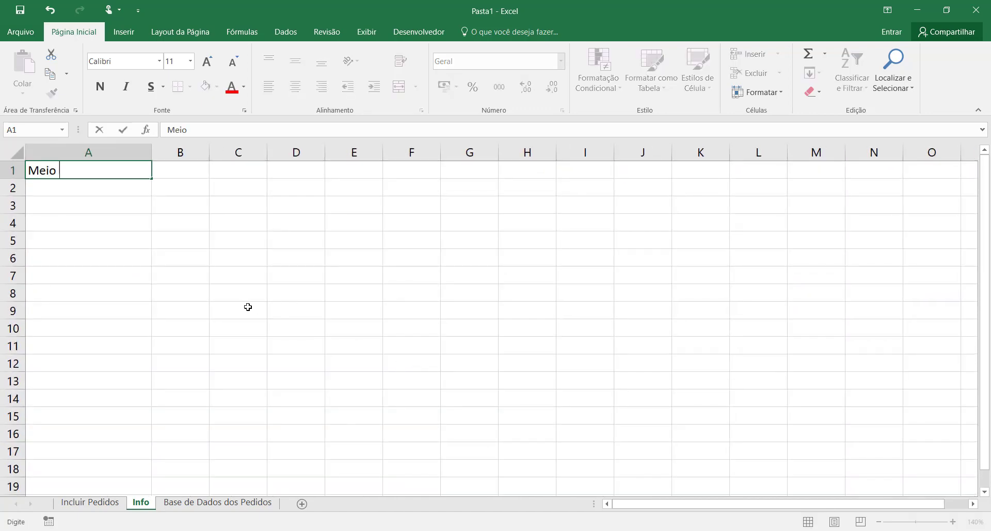
type("de Pagamento")
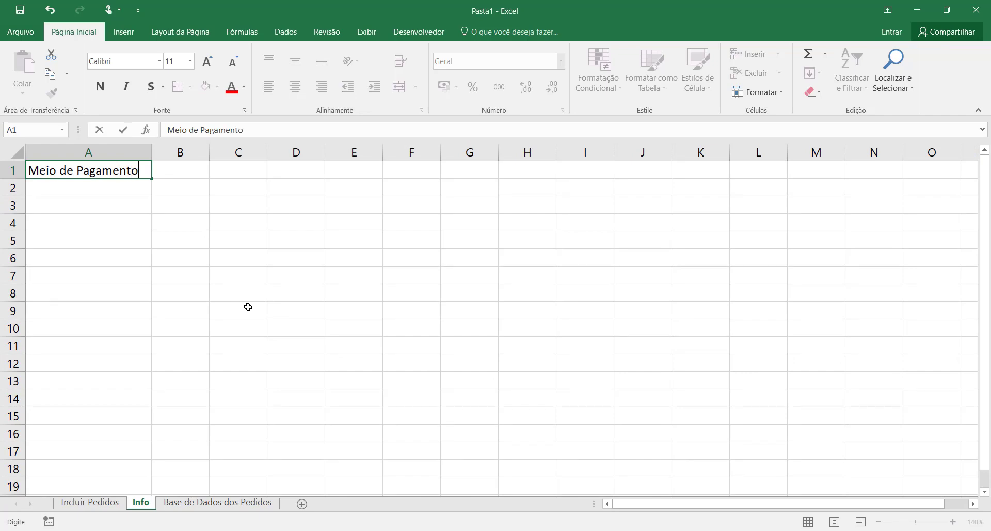
key("Return")
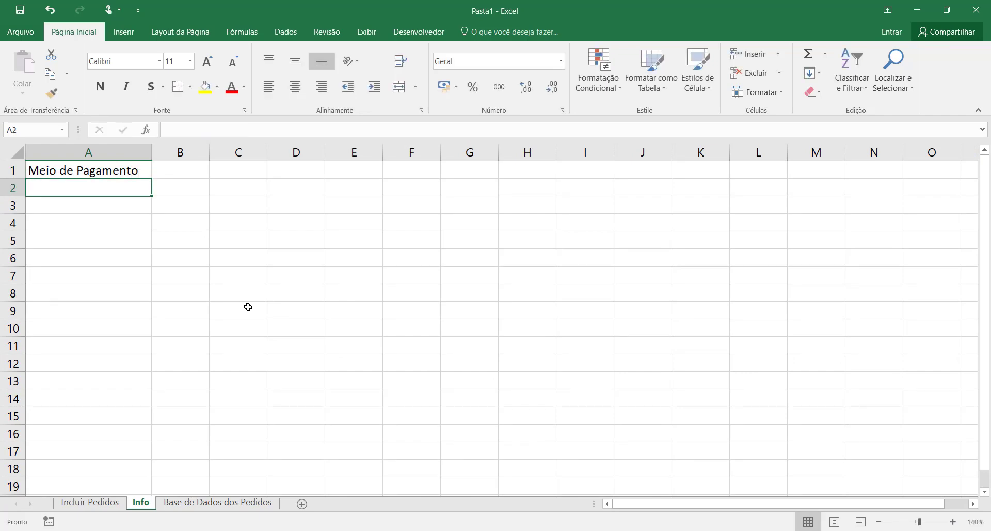
Step: Check the Forma de Pagamento entry cell B11 on the order form and enter "Dinheiro" in A2 of the Info sheet
left_click(105, 508)
left_click(236, 353)
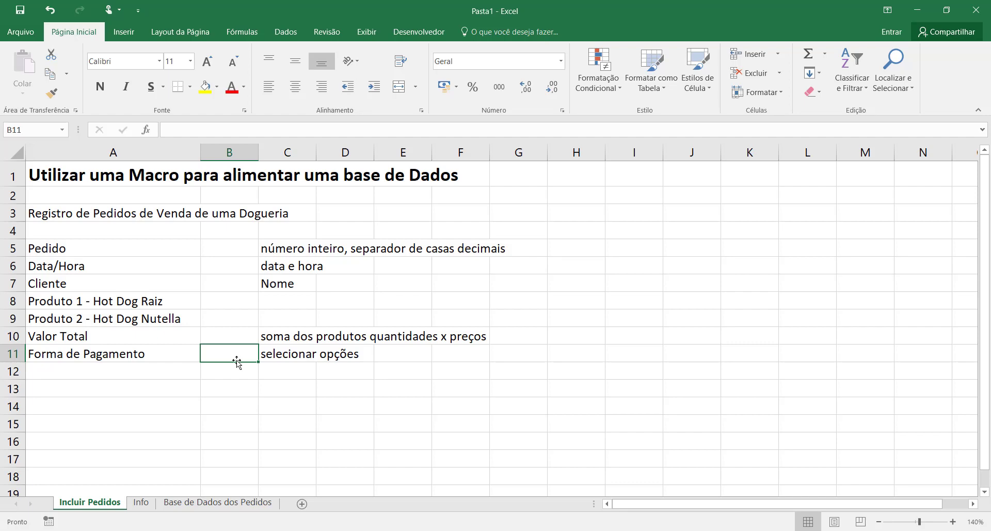
left_click(141, 503)
type("Dinhie")
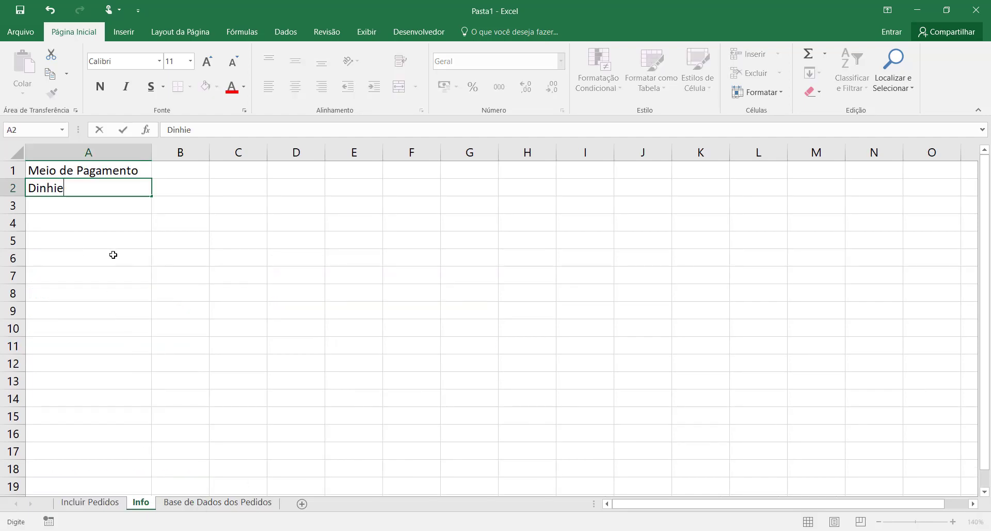
key("BackSpace")
key("BackSpace")
type("eiro")
key("Return")
Step: Add the payment methods "Cartão de Débito" in A3 and "Cartão de Crédito" in A4
type("Car")
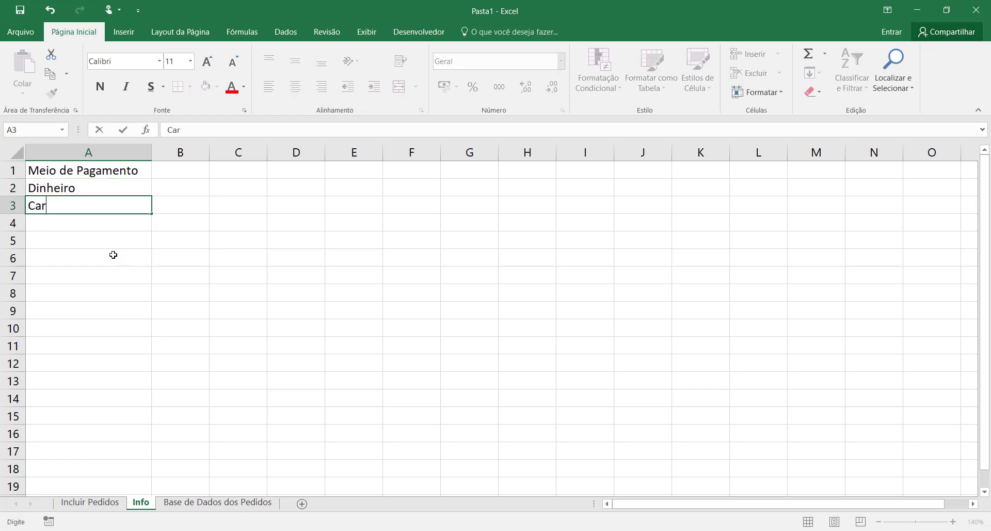
type("tão de Débito")
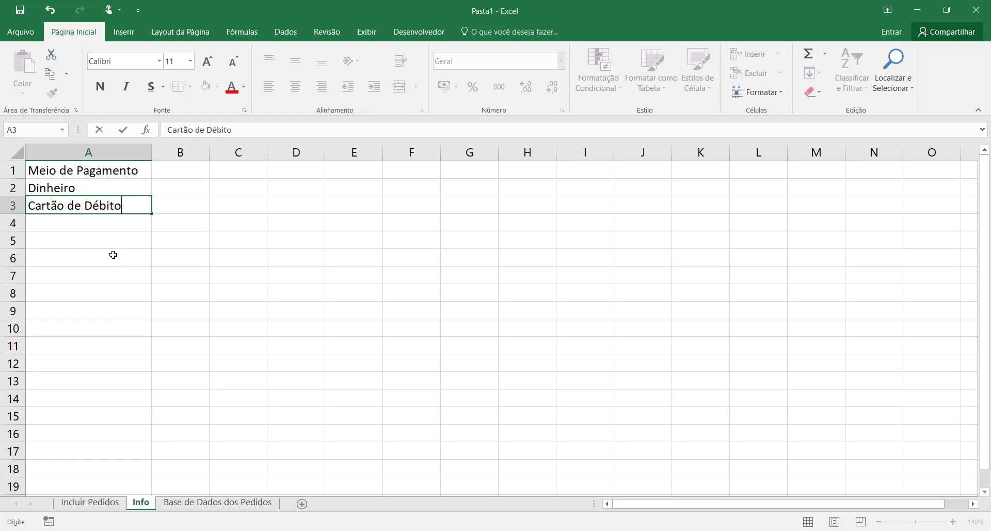
key("Return")
type("Cartão de ")
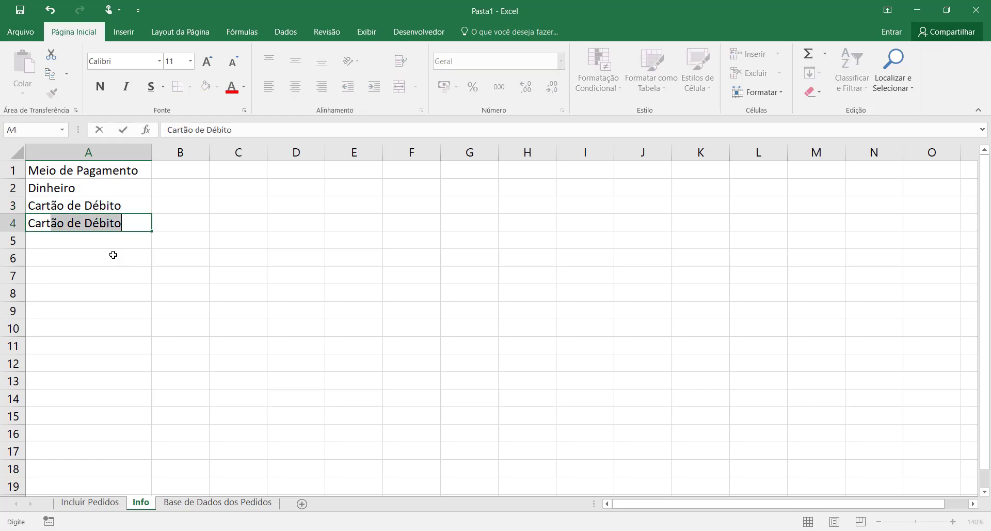
type("Crédito")
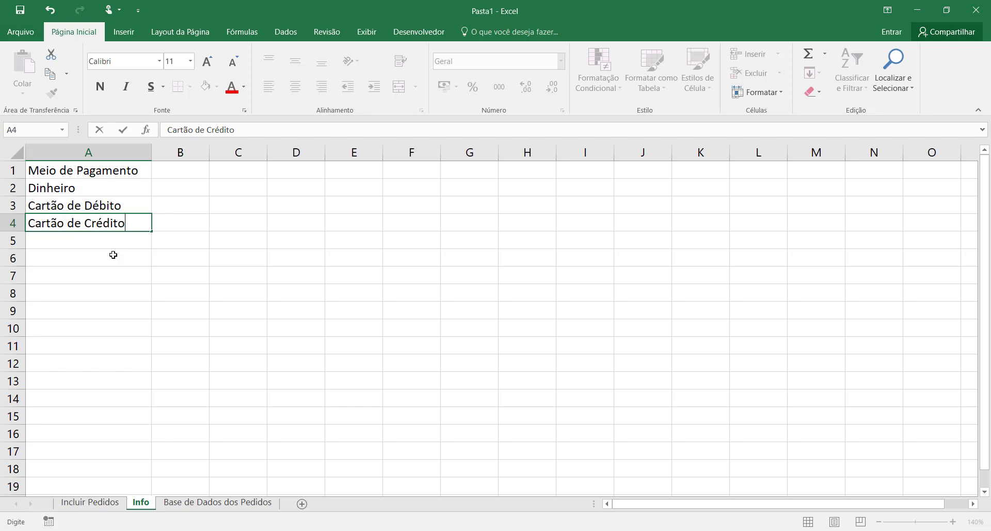
key("Return")
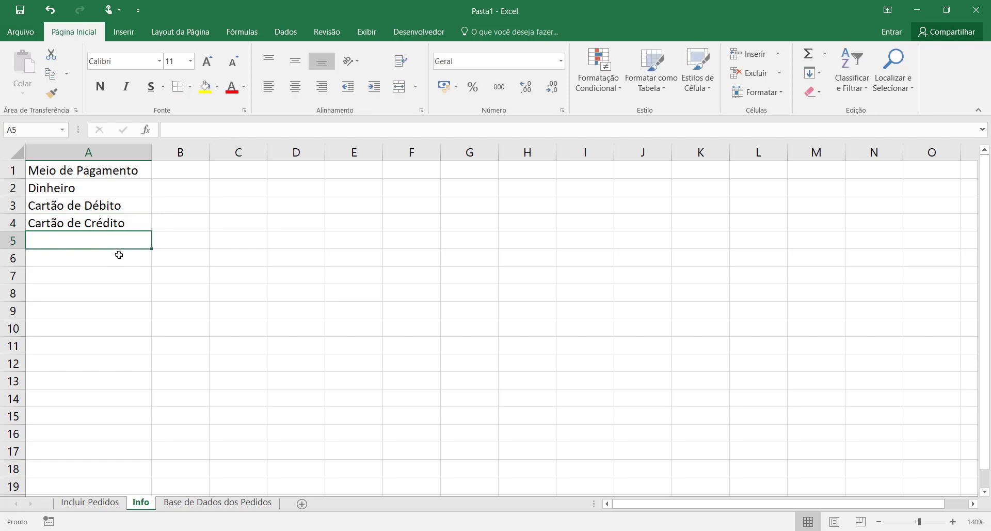
left_click(185, 219)
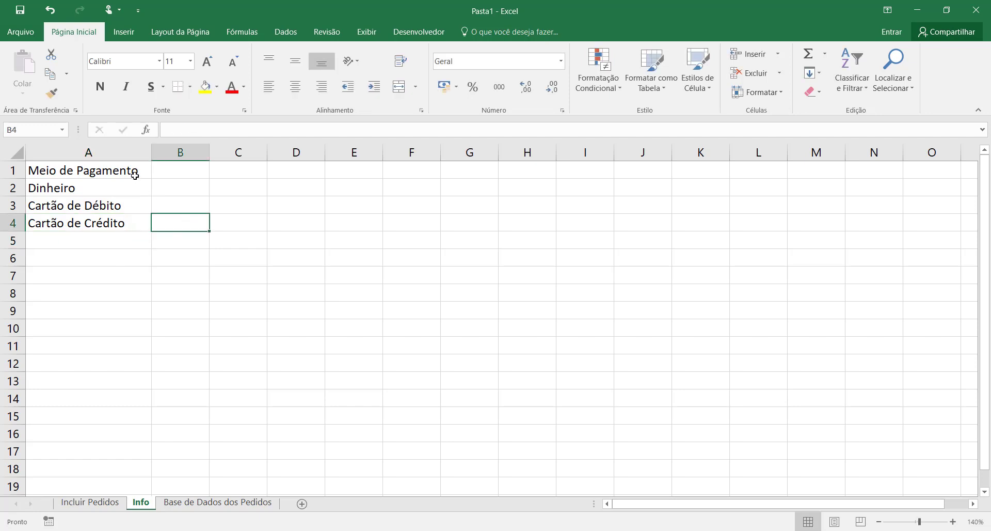
Step: Format A1:A4 as a table with the light black-and-grey banded style, treating the first row as headers
left_click_drag(135, 175, 127, 217)
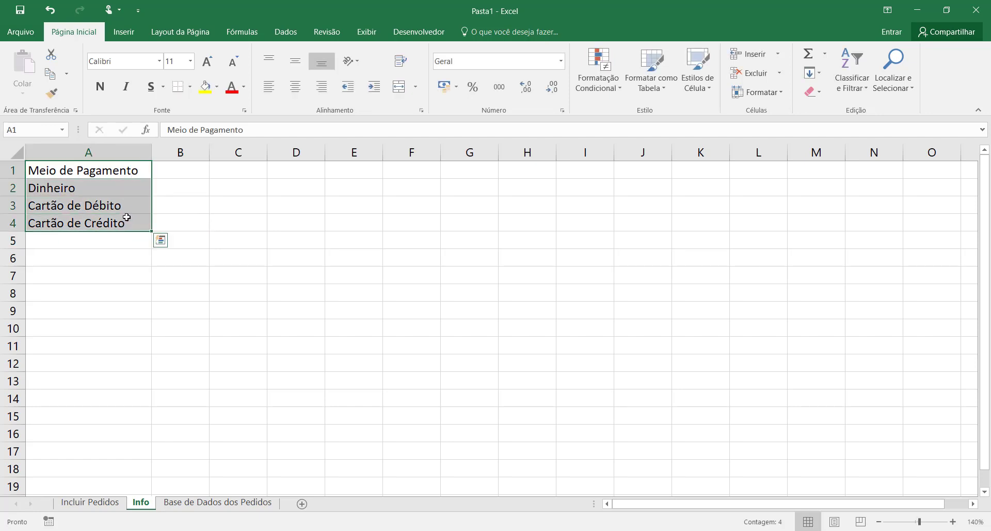
left_click(653, 66)
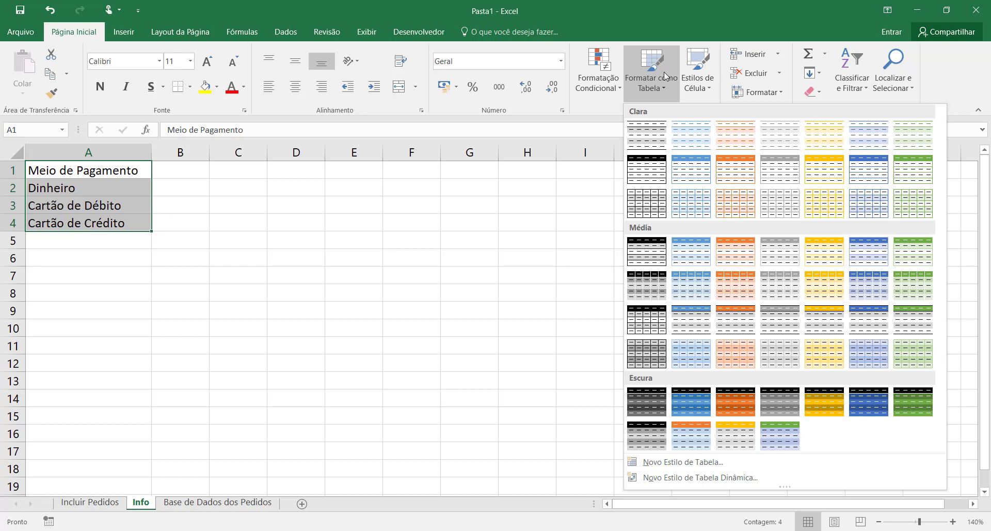
left_click(656, 147)
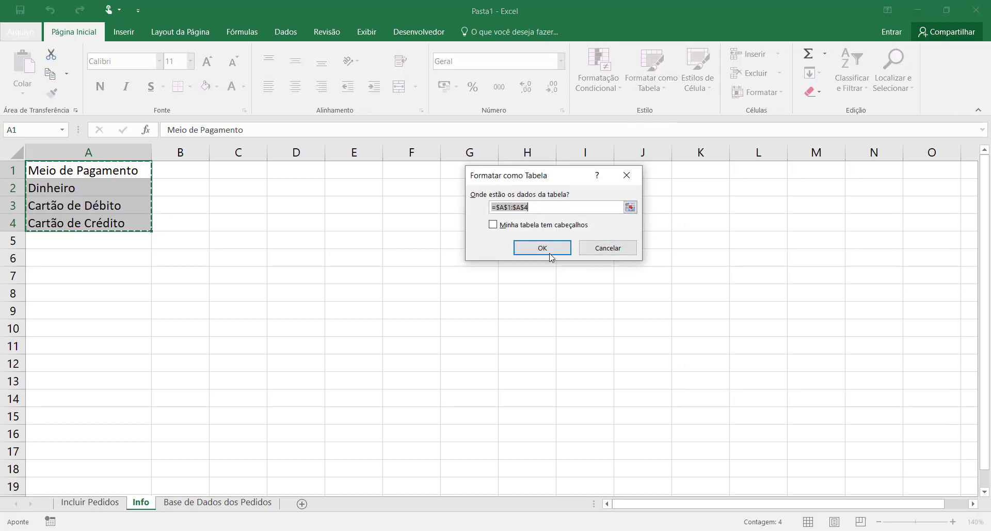
left_click(499, 226)
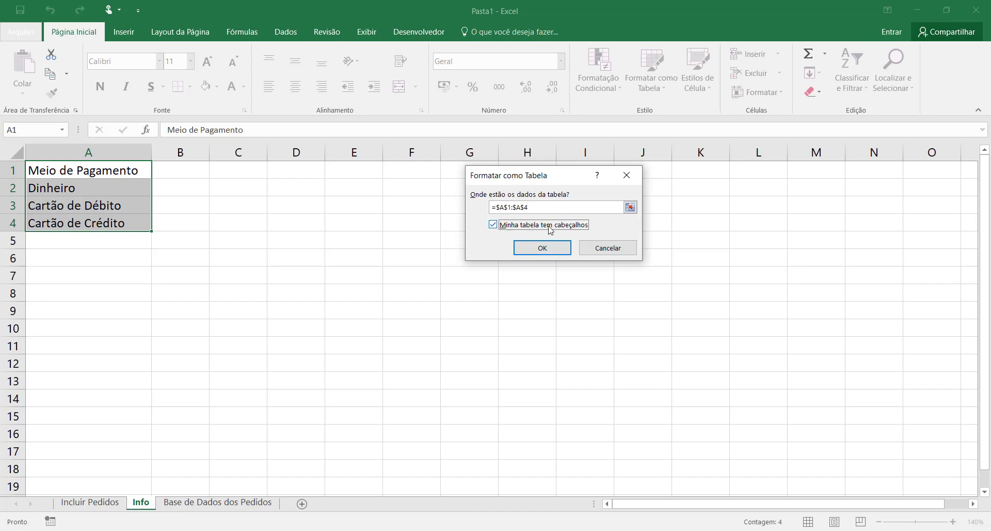
left_click(561, 248)
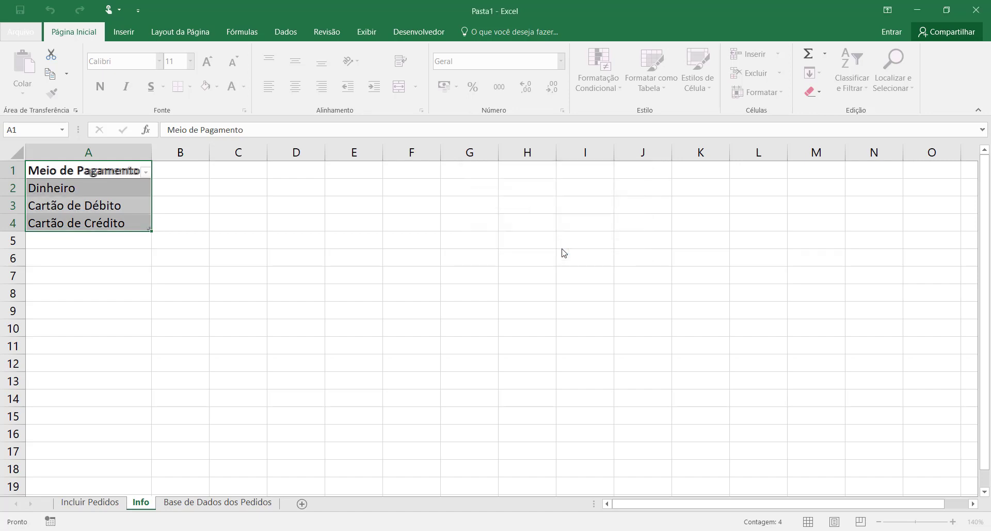
Step: Review the header and the three payment options in the Meio de Pagamento table
left_click(132, 223)
left_click(123, 207)
left_click(126, 189)
left_click(122, 208)
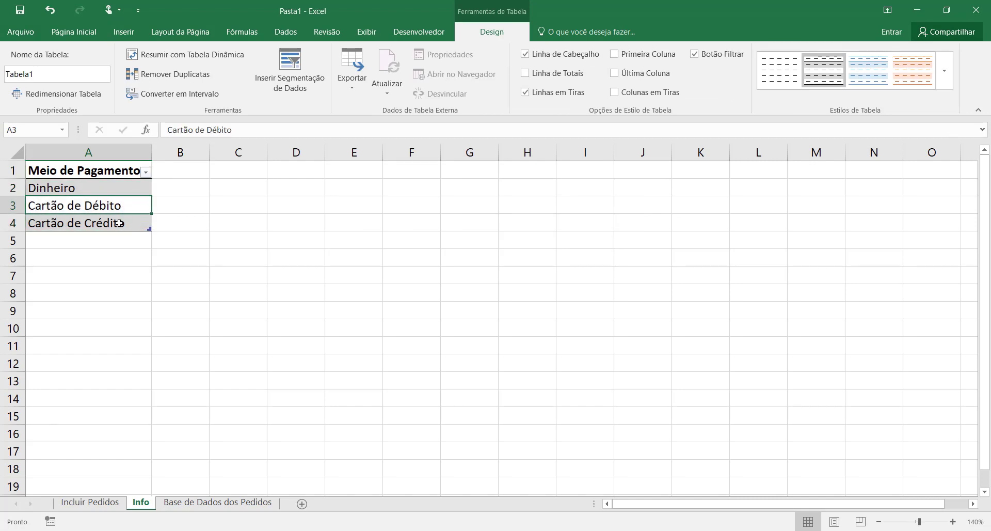
left_click(120, 223)
left_click(118, 187)
left_click(121, 206)
left_click_drag(117, 171, 117, 230)
left_click(120, 222)
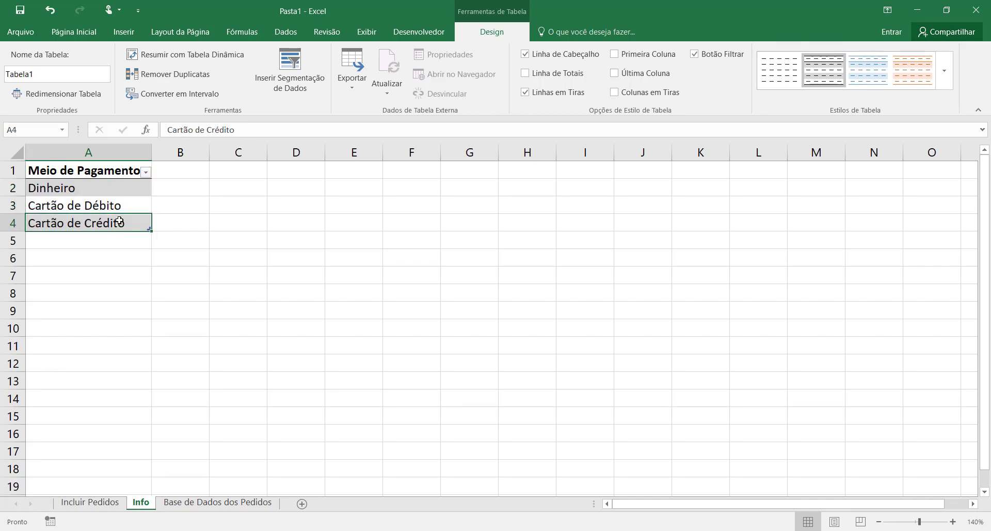
left_click(122, 206)
Step: Rename the payment methods table to "TabelaPagamento"
left_click(126, 189)
left_click(63, 70)
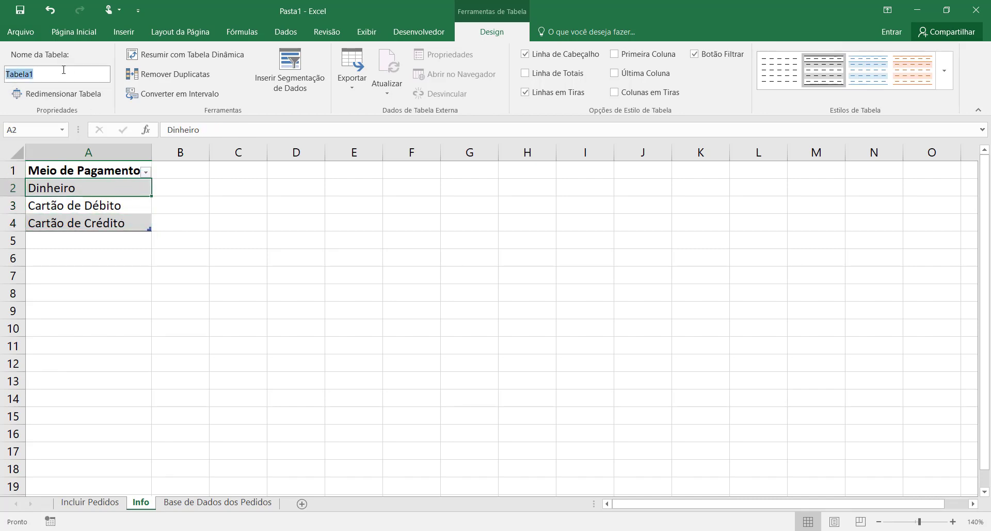
left_click(61, 72)
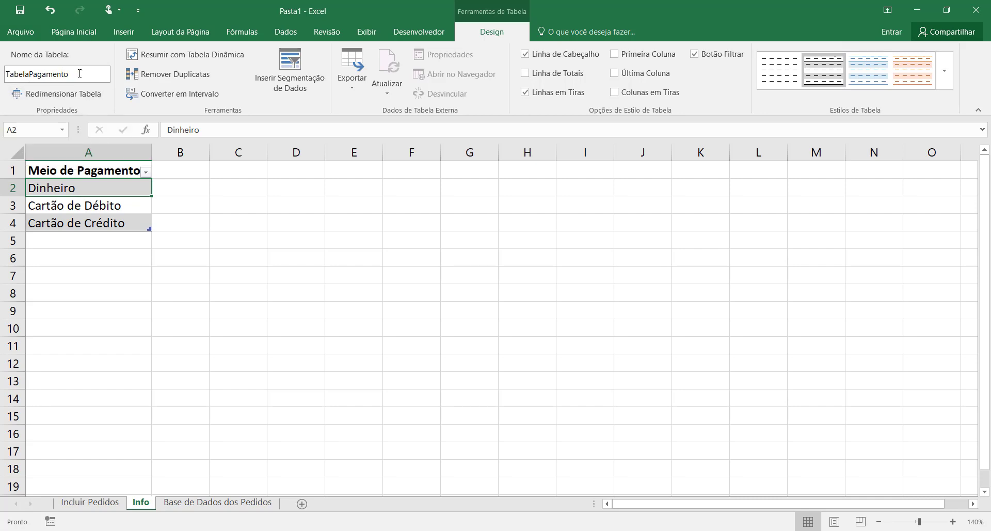
left_click(235, 234)
left_click(206, 278)
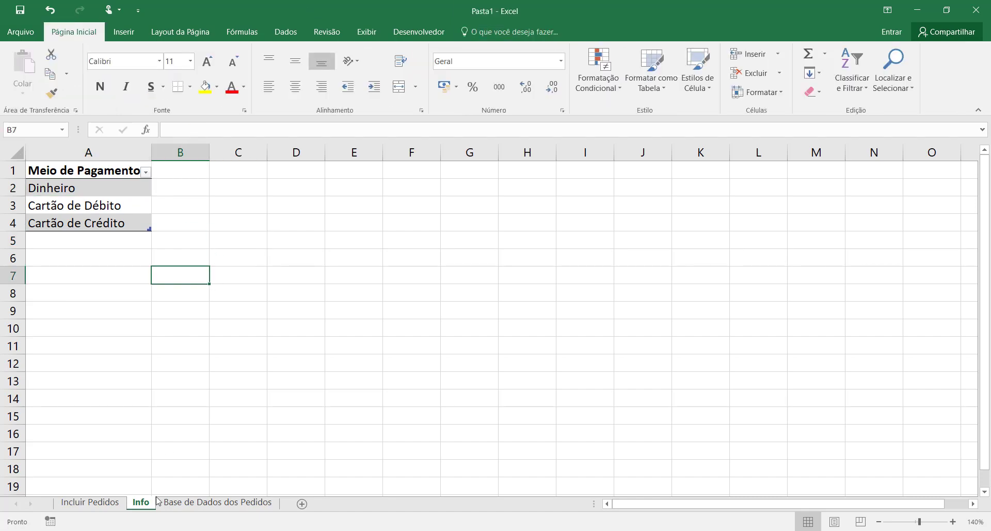
Step: Add list data validation to the Forma de Pagamento cell B11 on Incluir Pedidos, using Info!$A$2:$A$4 as its source
left_click(88, 504)
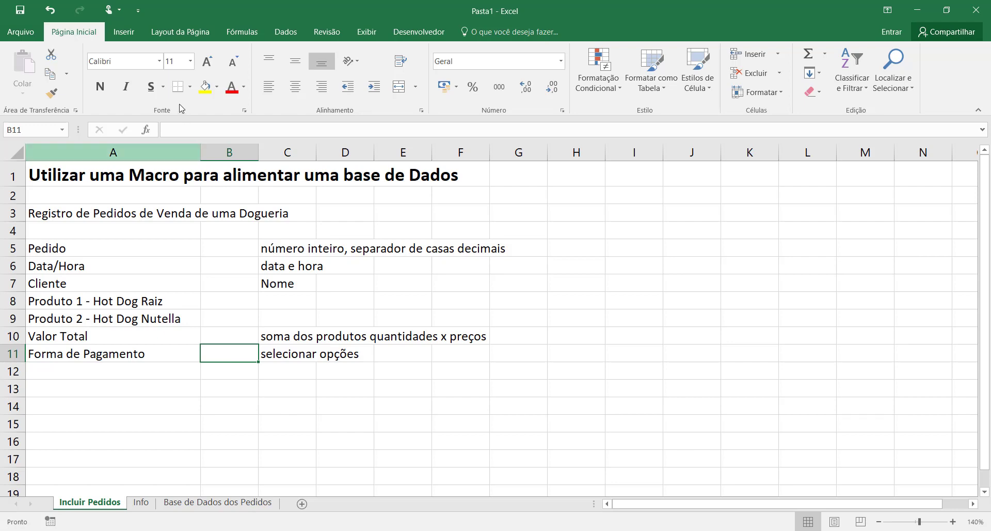
left_click(288, 36)
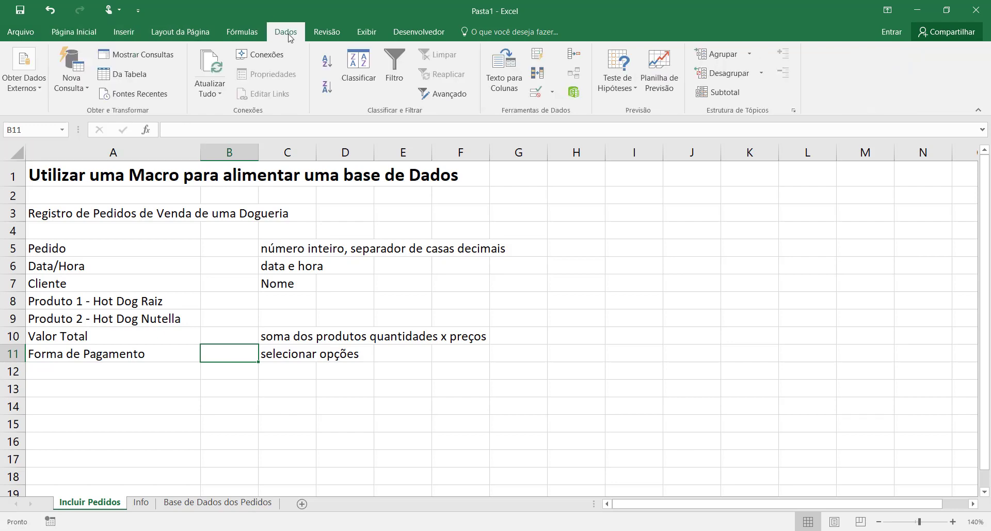
left_click(536, 95)
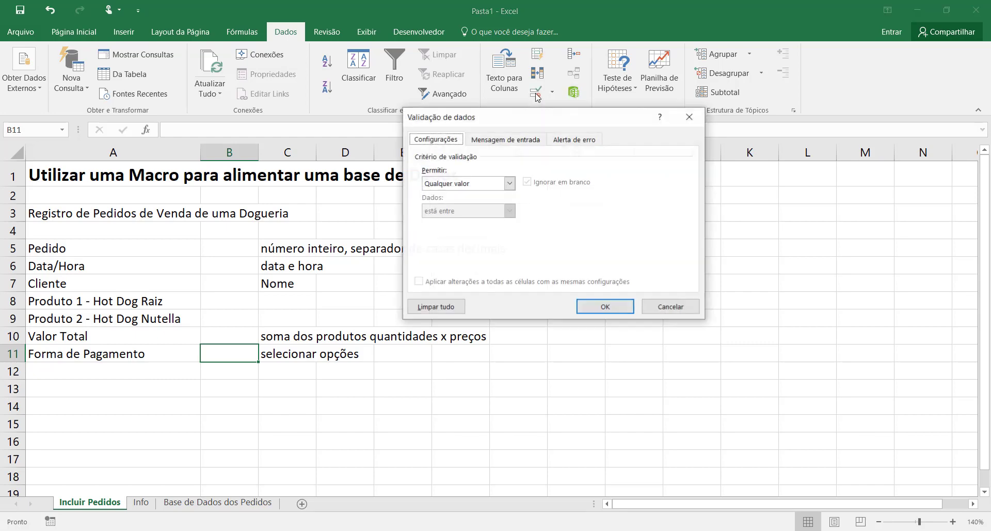
left_click(489, 185)
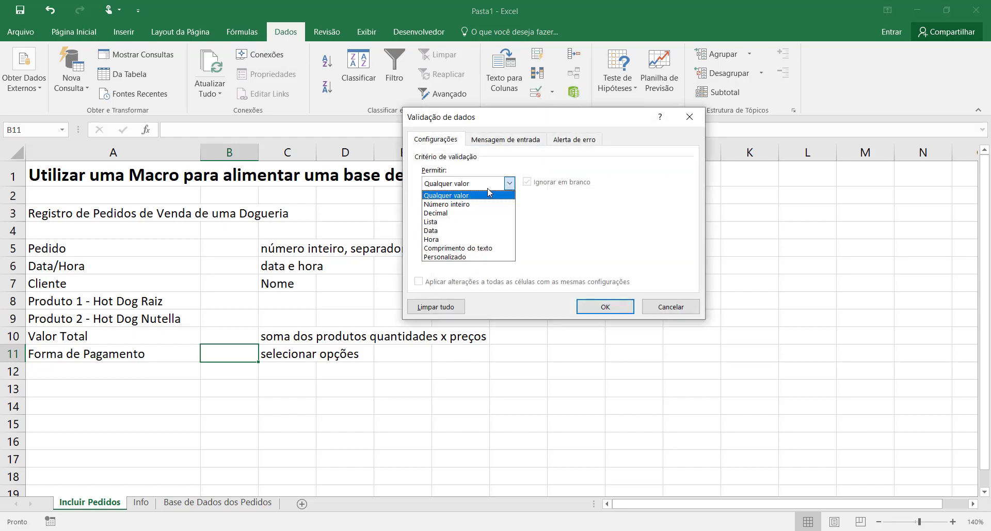
left_click(479, 222)
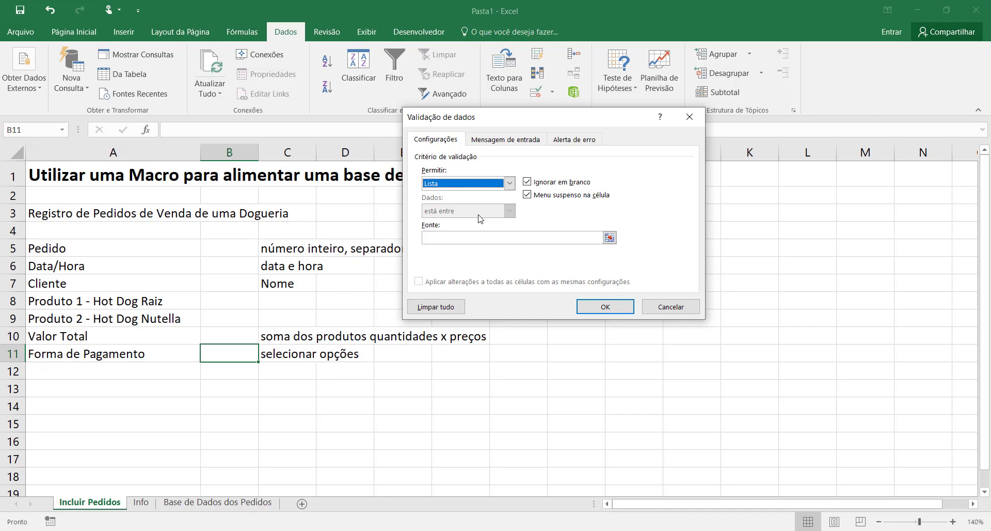
left_click(471, 239)
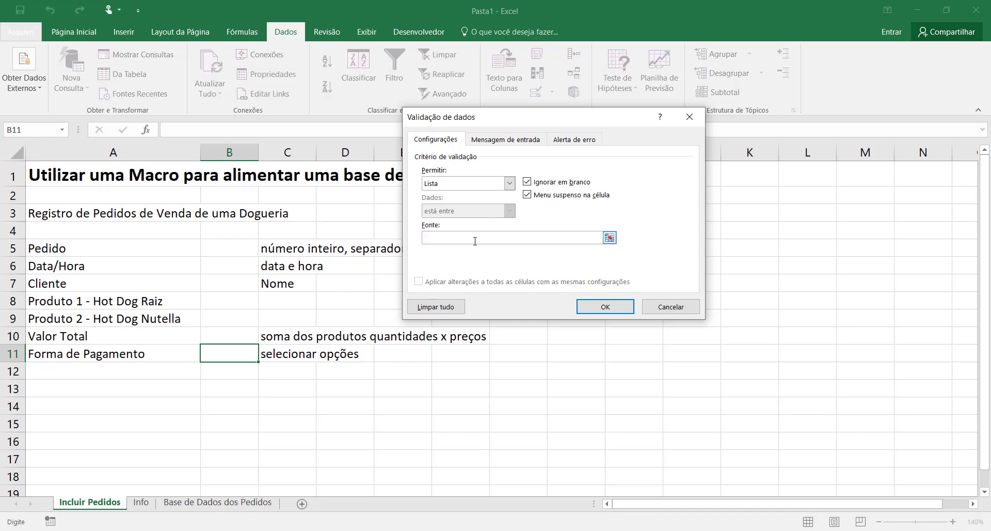
left_click(611, 238)
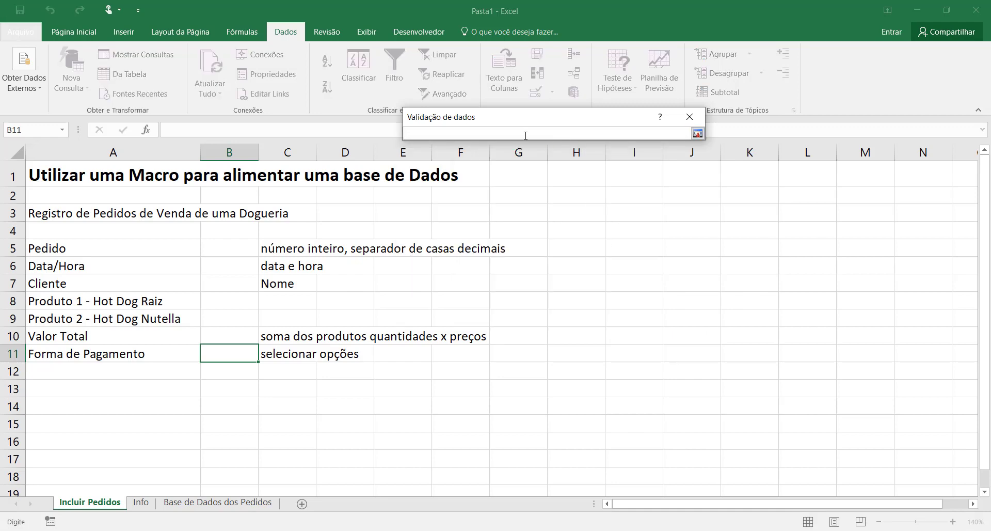
left_click(141, 502)
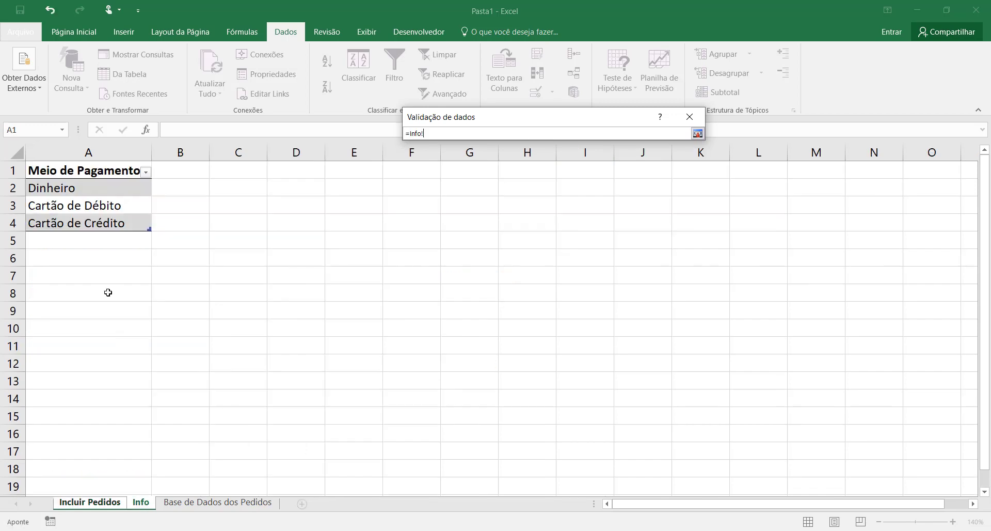
left_click_drag(106, 188, 106, 219)
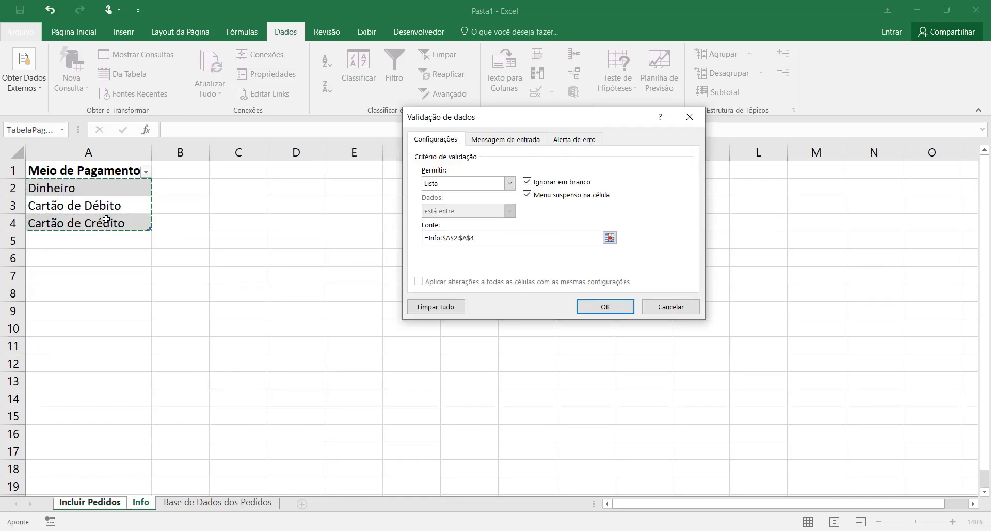
left_click(602, 307)
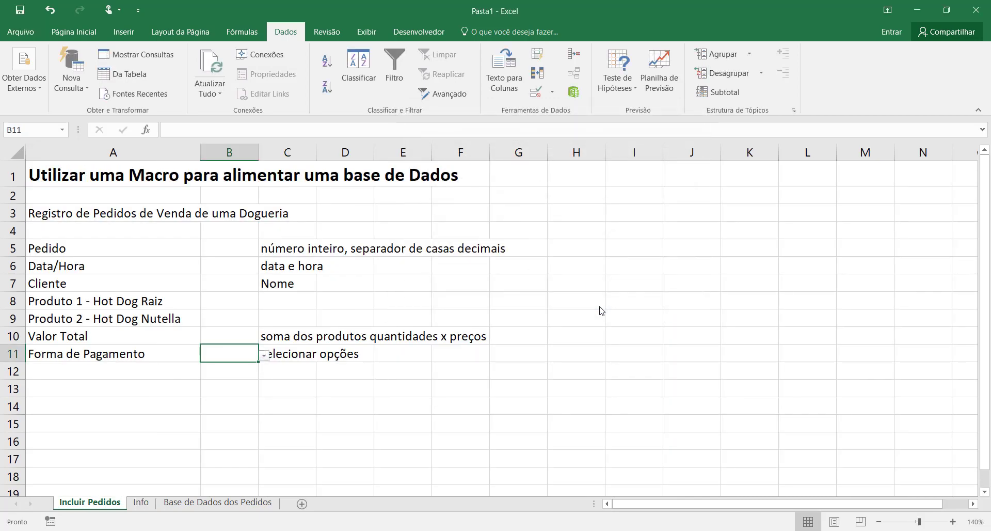
Step: Choose "Cartão de Débito" as the payment method in B11 and widen column B to fit it
left_click(263, 356)
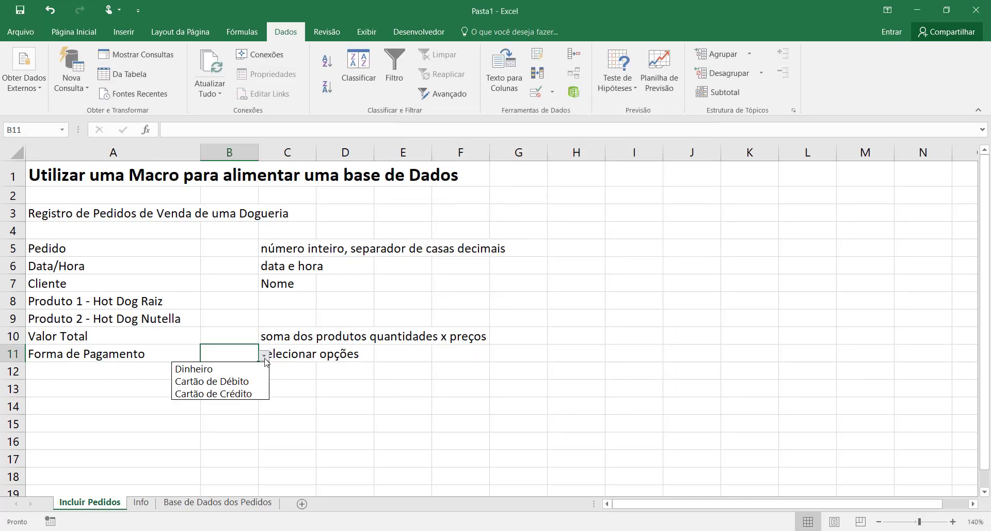
left_click(264, 355)
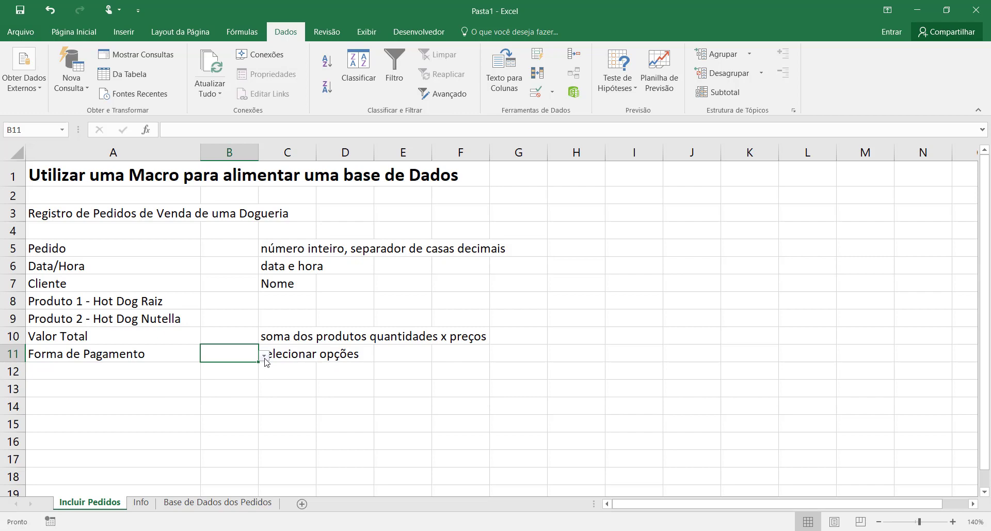
left_click(308, 422)
left_click(344, 409)
Step: Insert a row above "Cartão de Débito" in the Info payment table and enter "Cheque" in A3
left_click(141, 502)
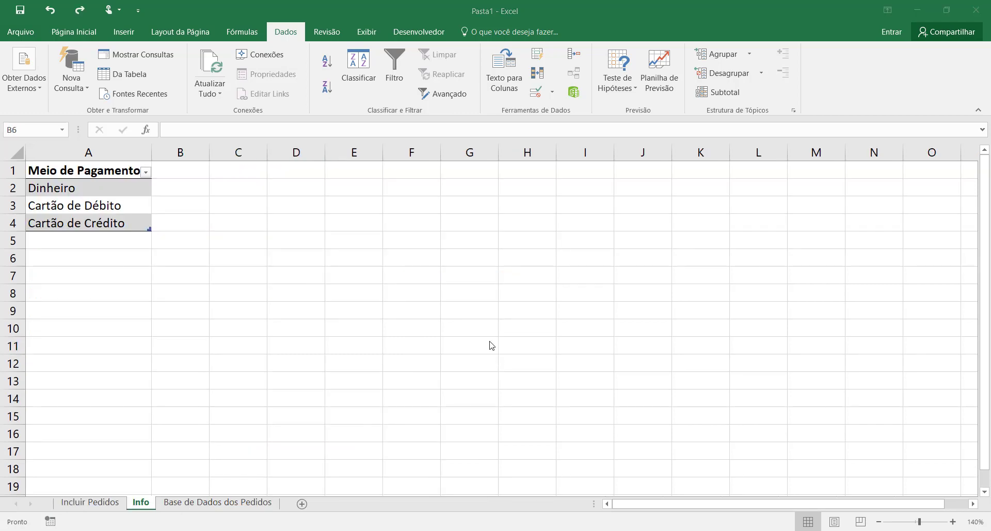
left_click(133, 205)
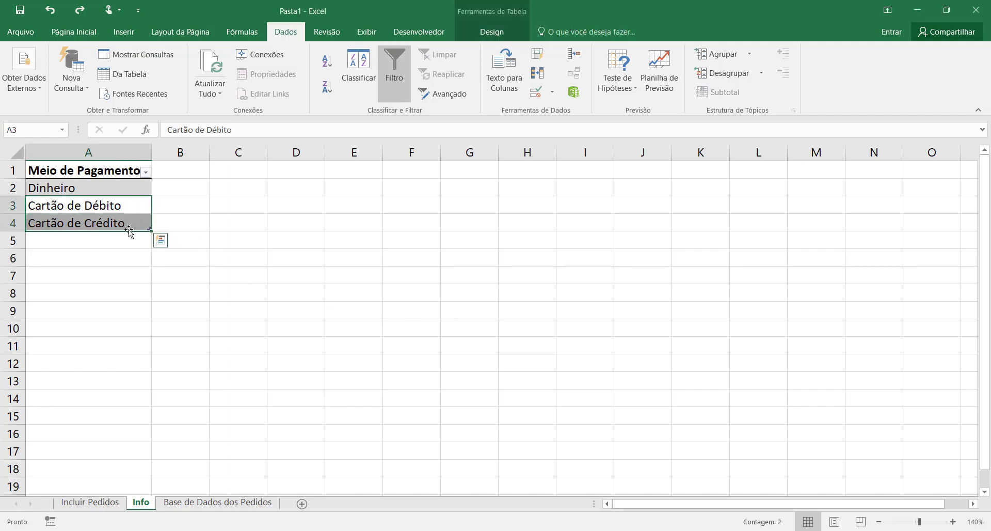
left_click_drag(129, 231, 129, 246)
left_click(86, 205)
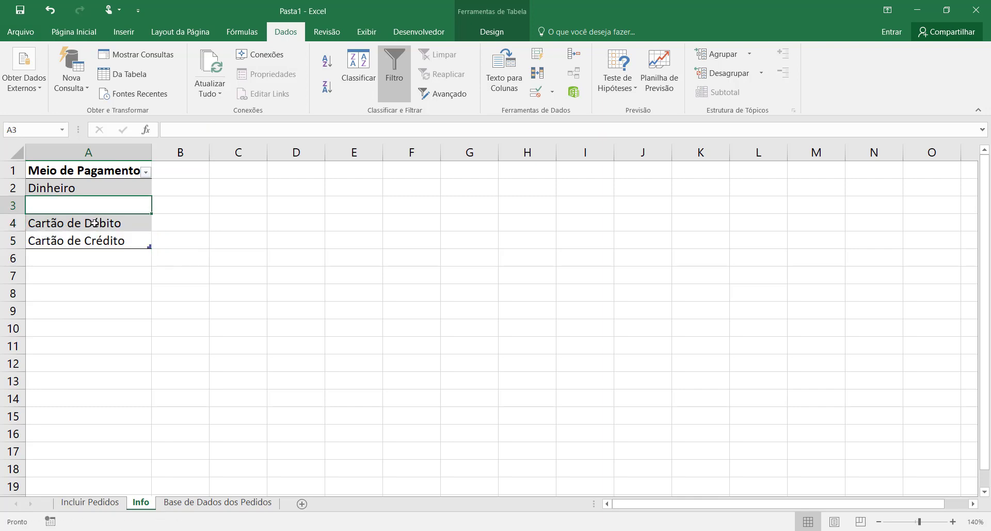
type("Cheque")
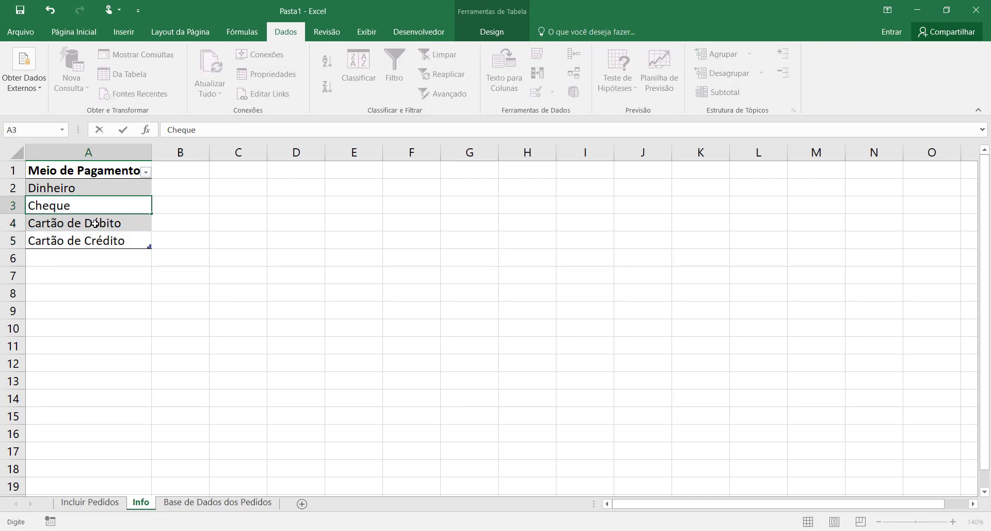
left_click(104, 273)
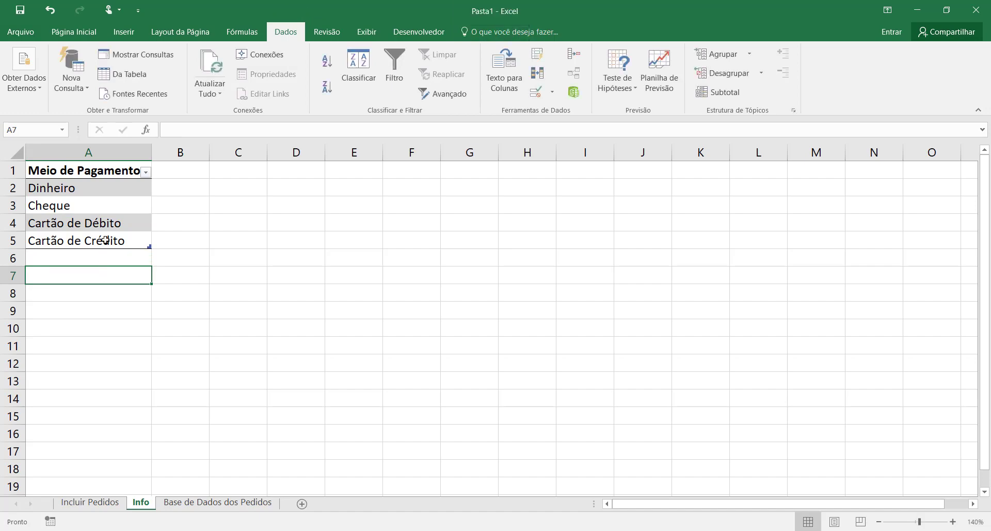
Step: Check the validation source of B11 on Incluir Pedidos and the payment options its list offers
left_click(104, 501)
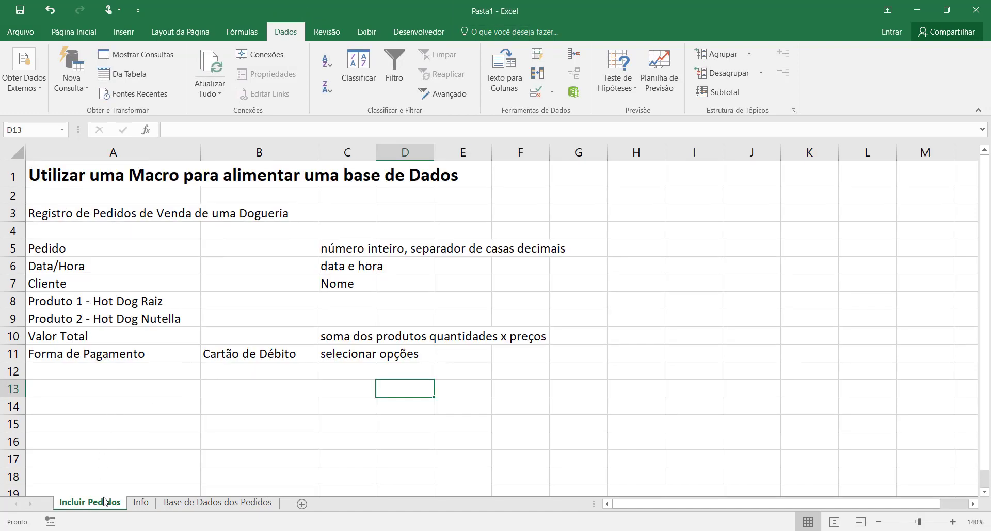
left_click(264, 350)
left_click(536, 92)
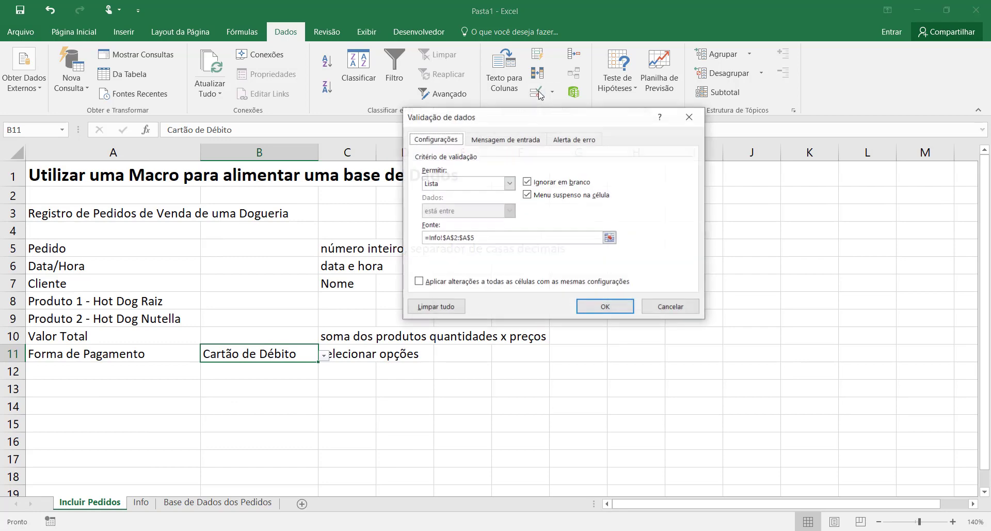
left_click(491, 238)
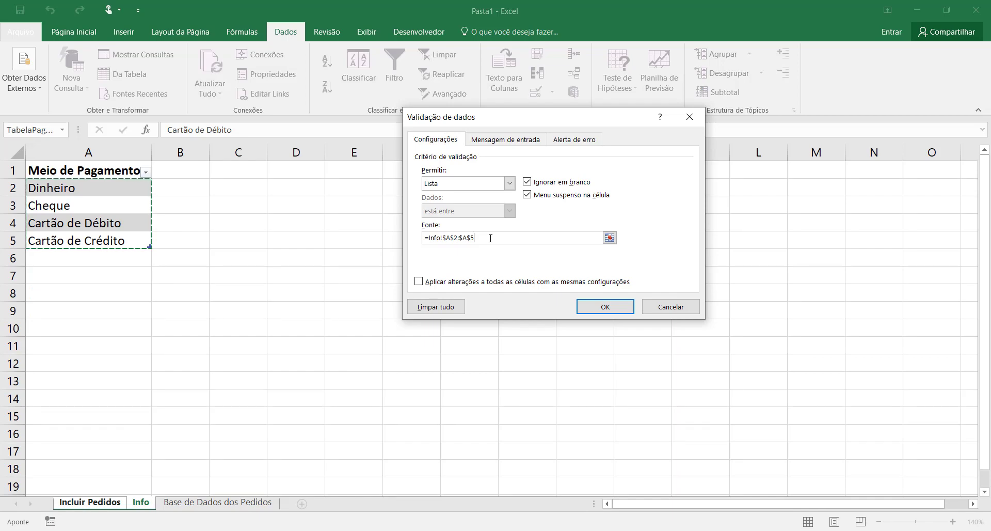
left_click(582, 311)
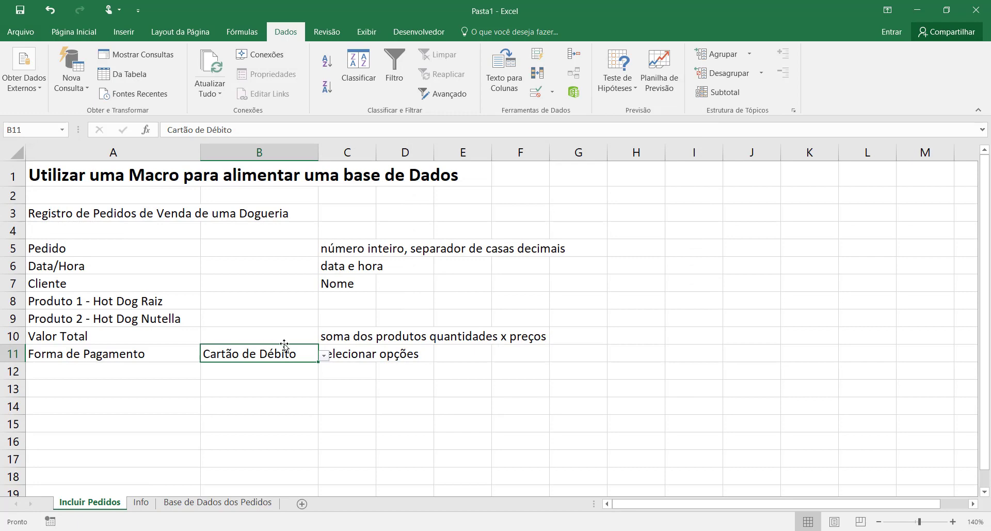
left_click(324, 356)
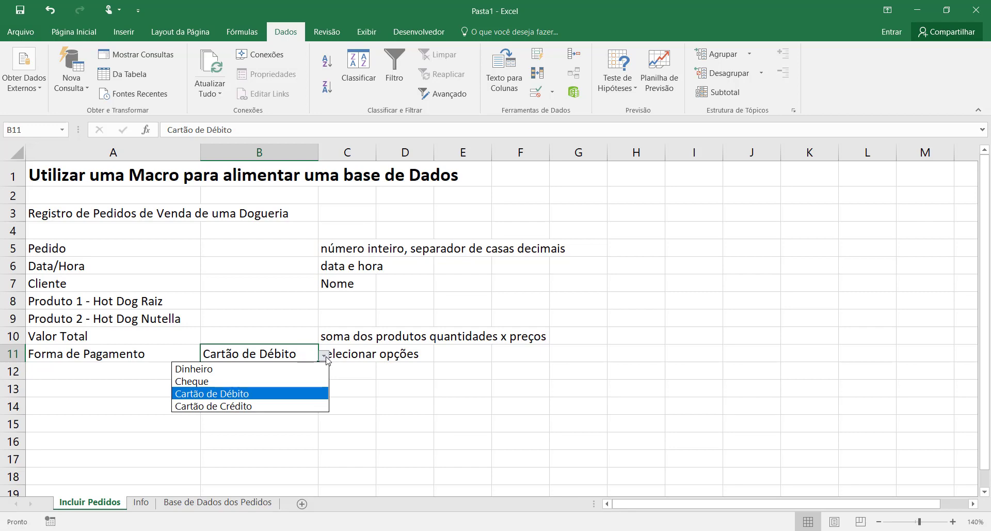
left_click(325, 357)
left_click(345, 389)
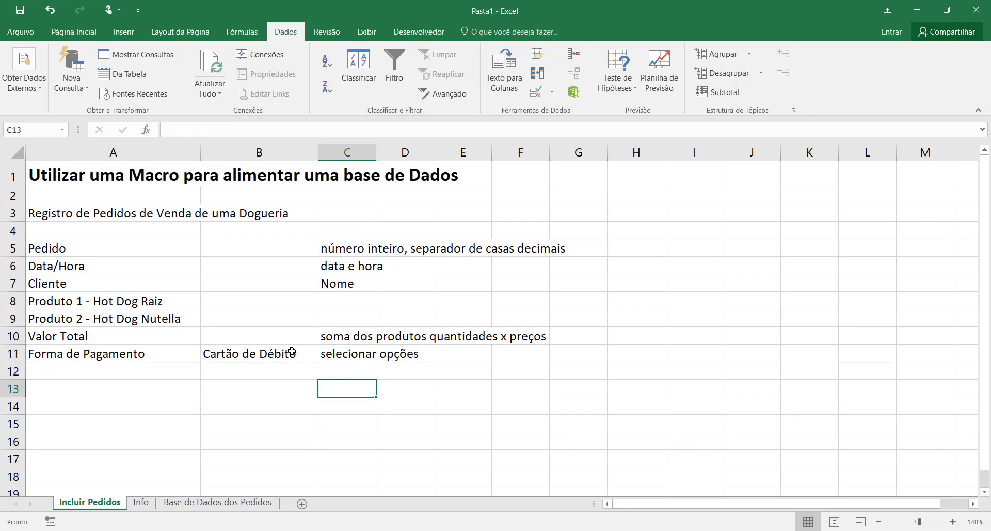
Step: Remove the "Produto 1 - " and "Produto 2 - " prefixes from the hot dog labels in A8 and A9
left_click(272, 303)
key("Return")
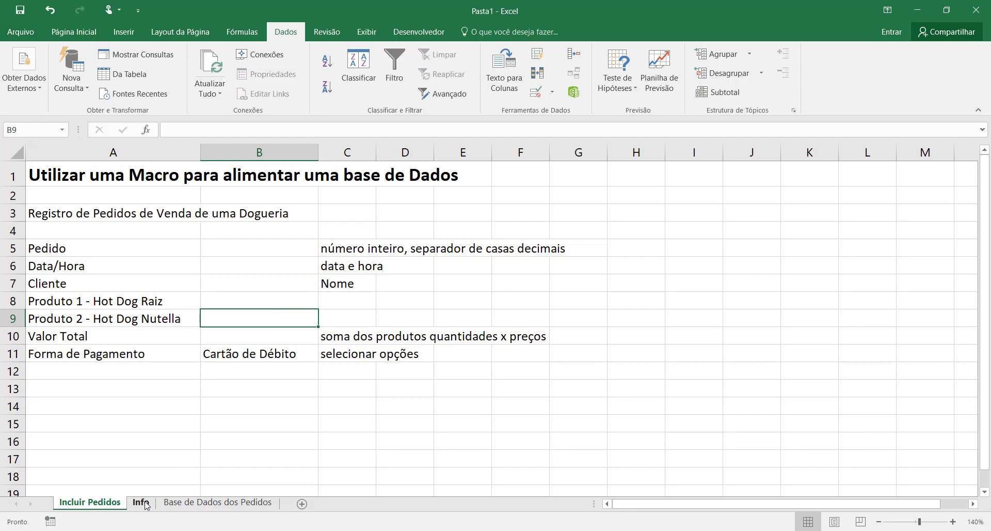
left_click(118, 297)
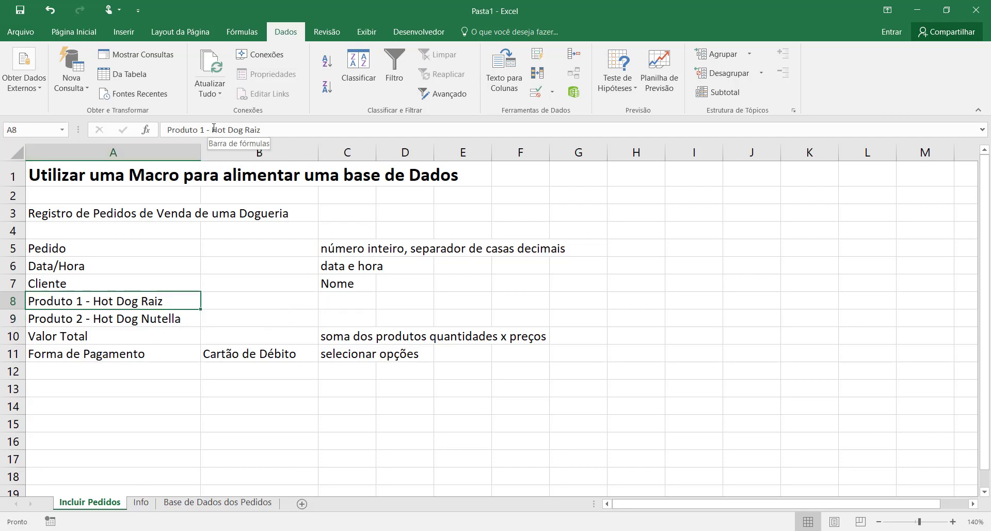
left_click_drag(212, 130, 139, 132)
key("Delete")
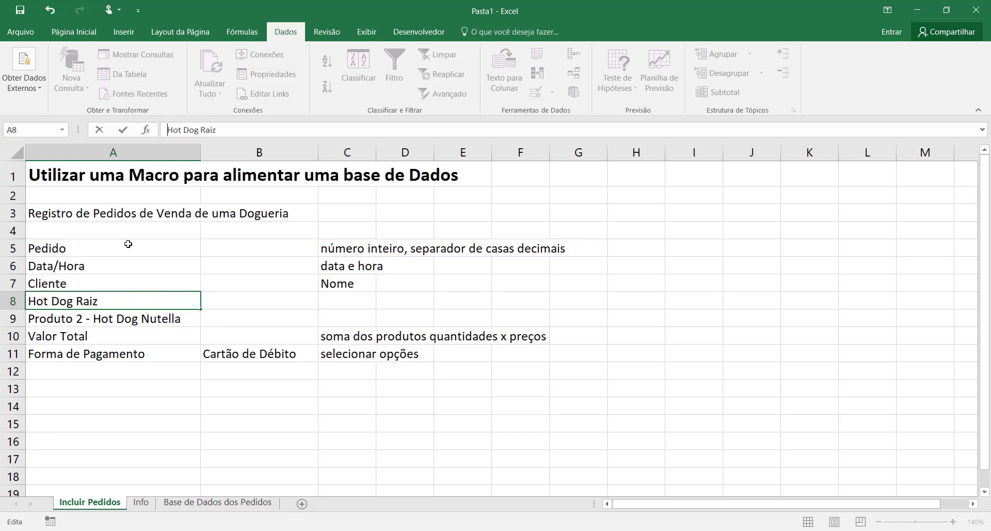
left_click(106, 320)
left_click_drag(214, 131, 166, 131)
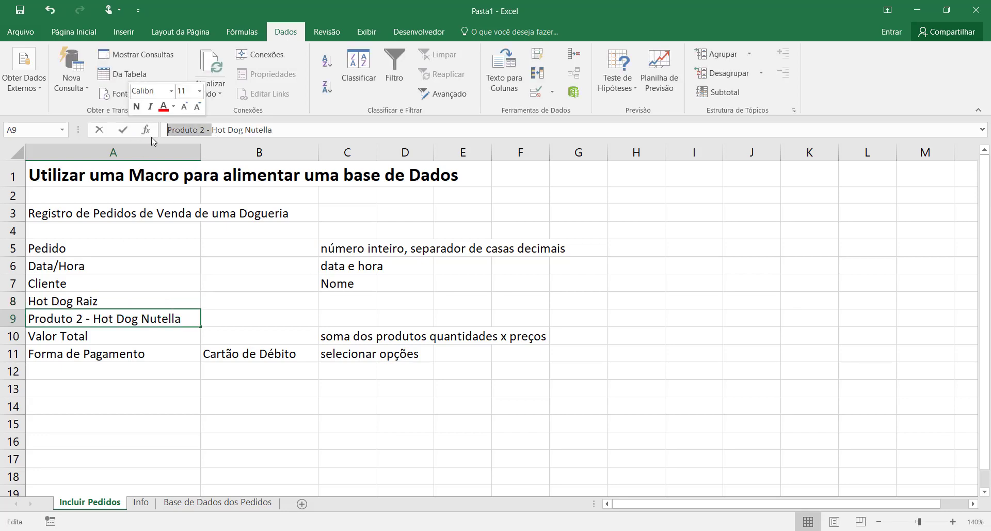
key("Delete")
left_click(257, 401)
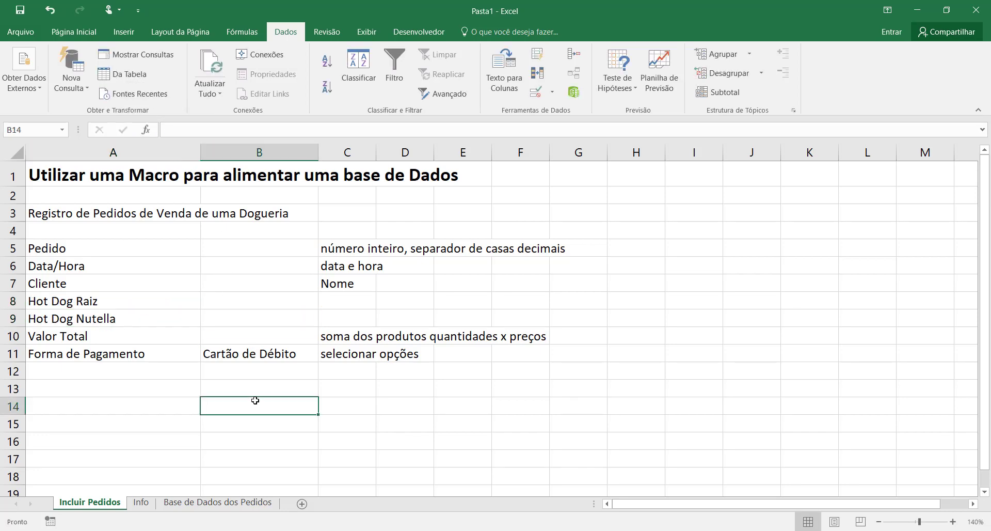
Step: Copy the two hot dog names from A8:A9 to C2:C3 on the Info sheet
left_click_drag(173, 305, 174, 314)
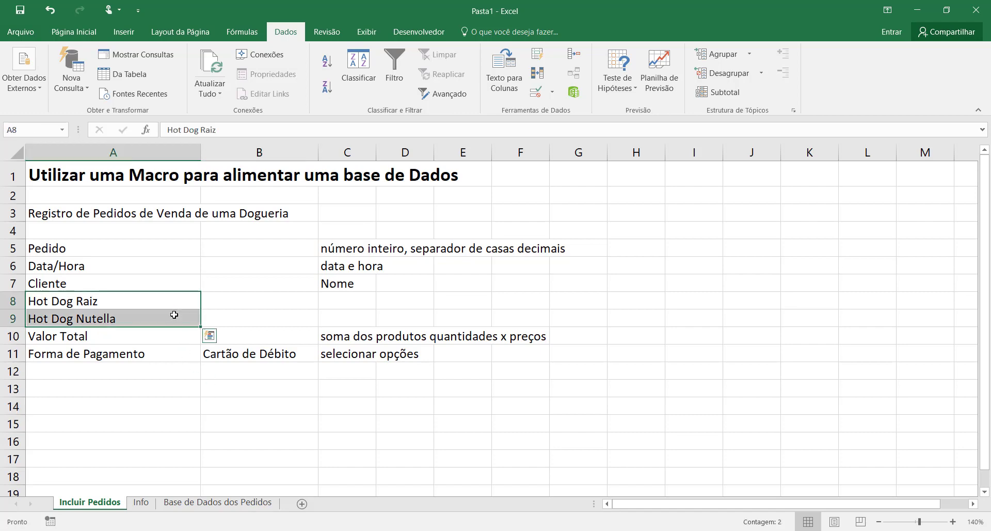
key("ctrl+c")
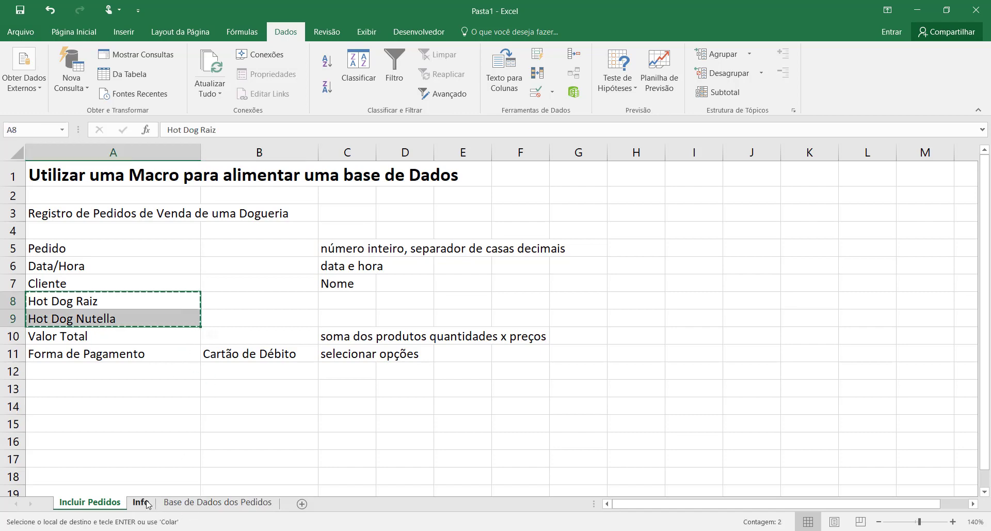
left_click(140, 502)
left_click(231, 191)
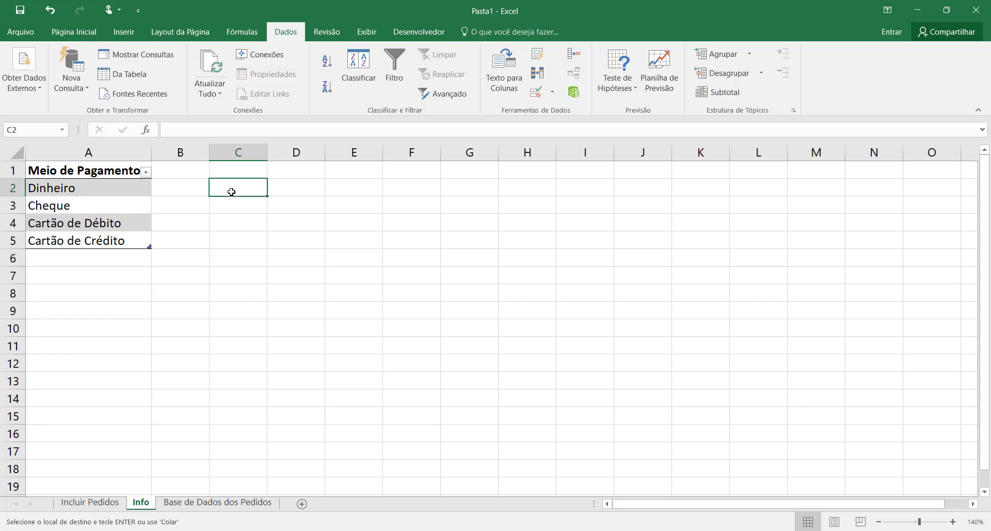
key("ctrl+v")
Step: Enter the headers "Produto" in C1 and "Preço" in D1 above the hot dog names
left_click(232, 170)
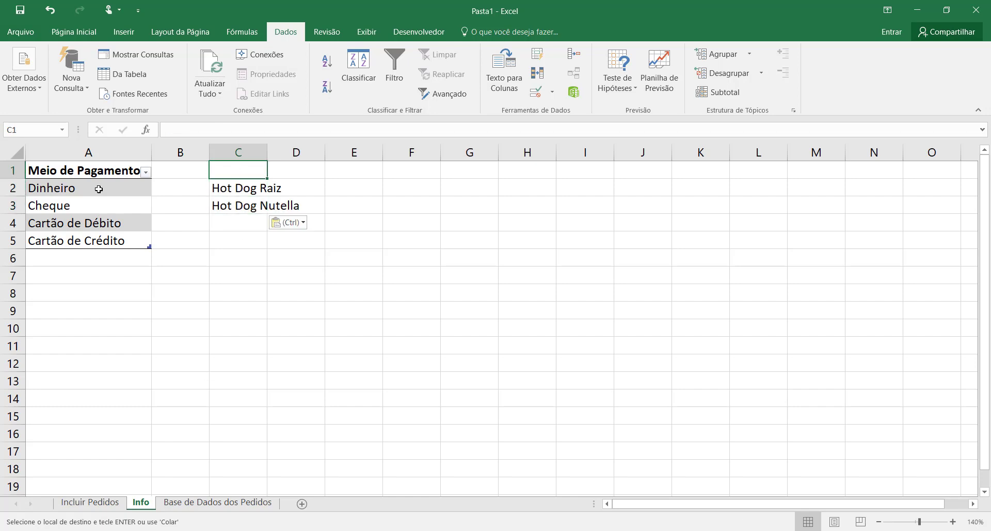
type("Produto")
key("Tab")
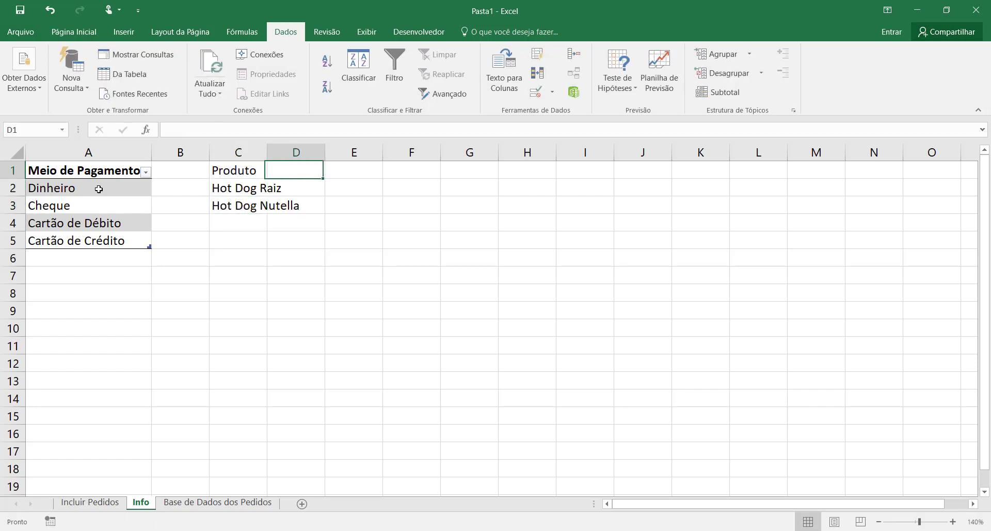
type("Preço")
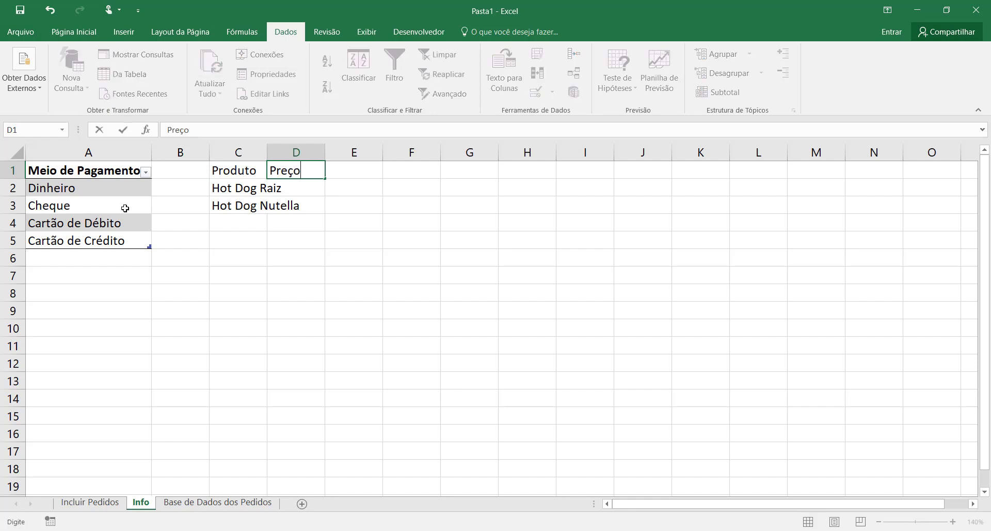
key("Return")
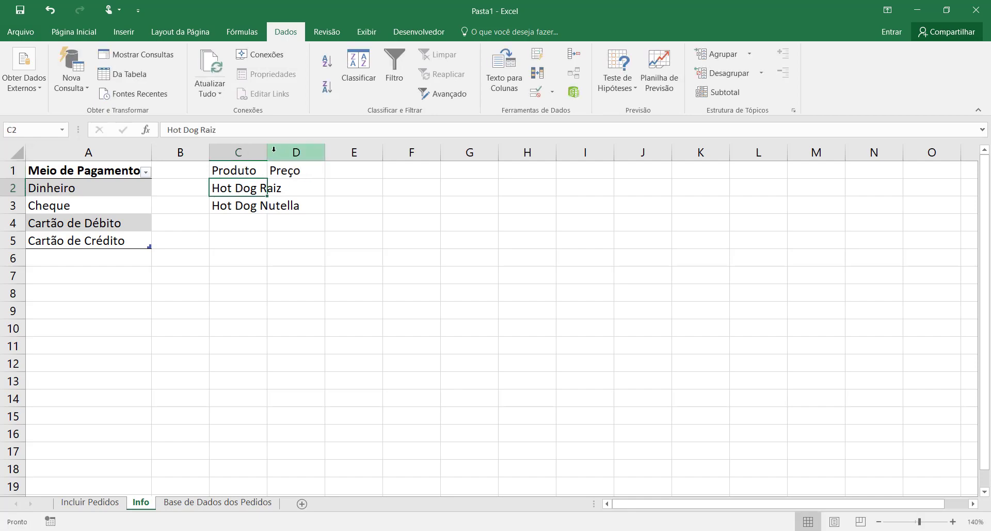
Step: Widen column C on the Info sheet so the full hot dog names fit
left_click_drag(272, 149, 309, 149)
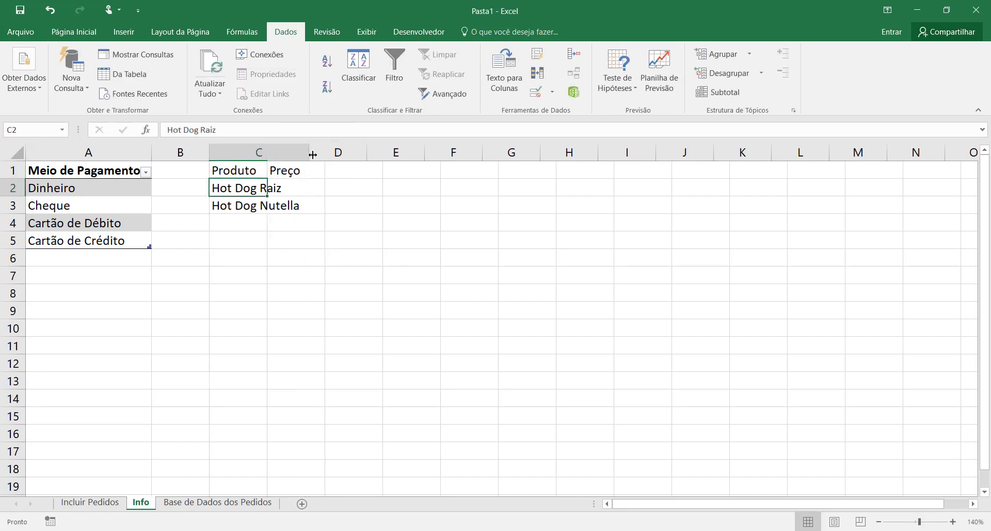
left_click(296, 311)
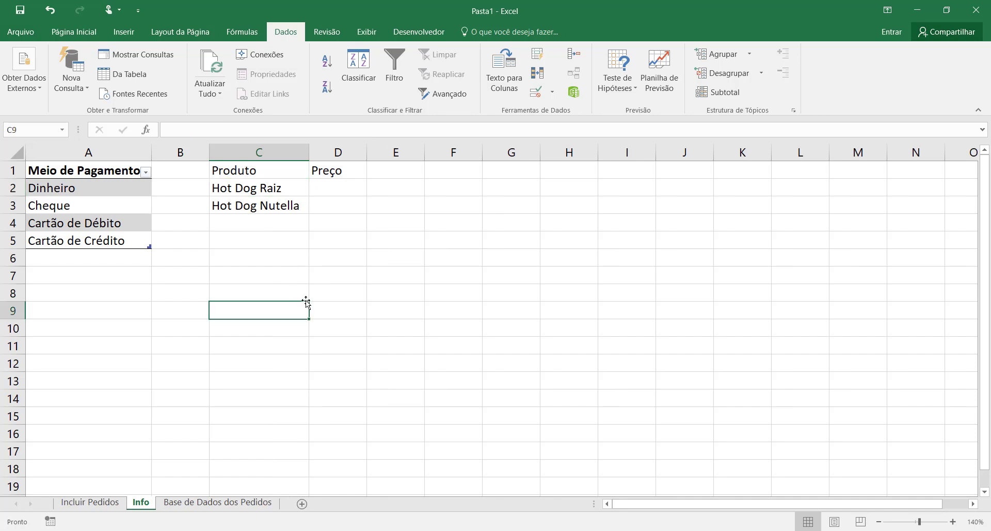
Step: Replace the Hot Dog Raiz label in A8 of Incluir Pedidos with the formula =Info!C2
left_click(100, 505)
left_click(138, 353)
left_click(141, 303)
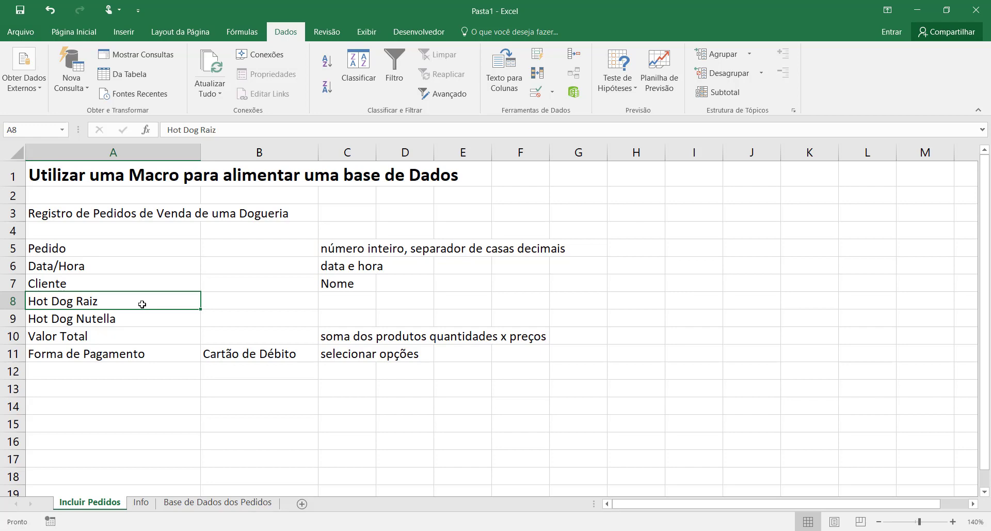
type("=")
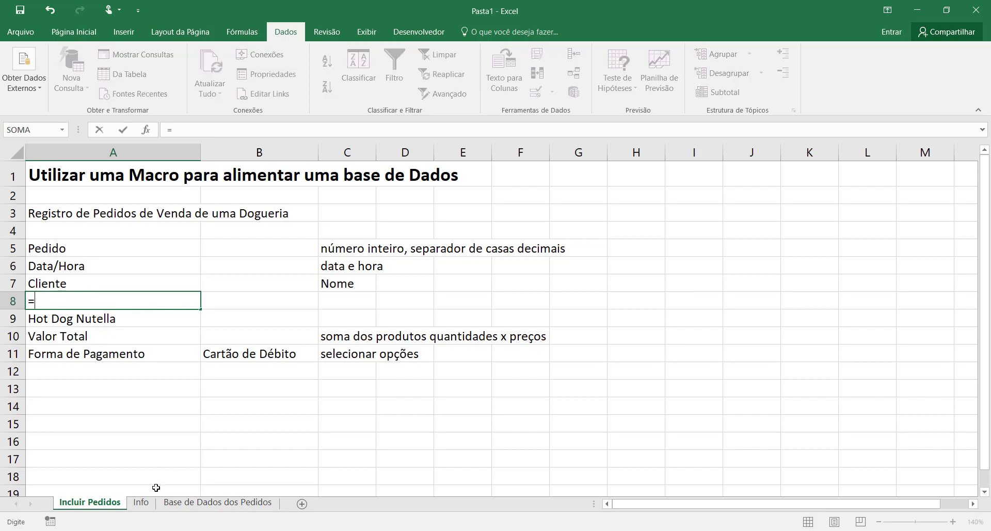
left_click(144, 509)
left_click(280, 190)
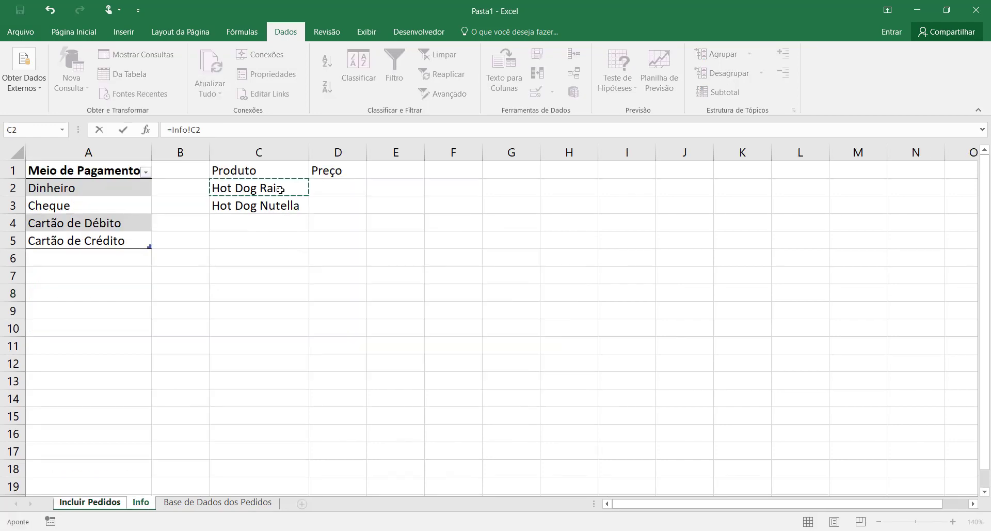
key("Return")
Step: Fill the linked product name formula from A8 down to A9
left_click(196, 301)
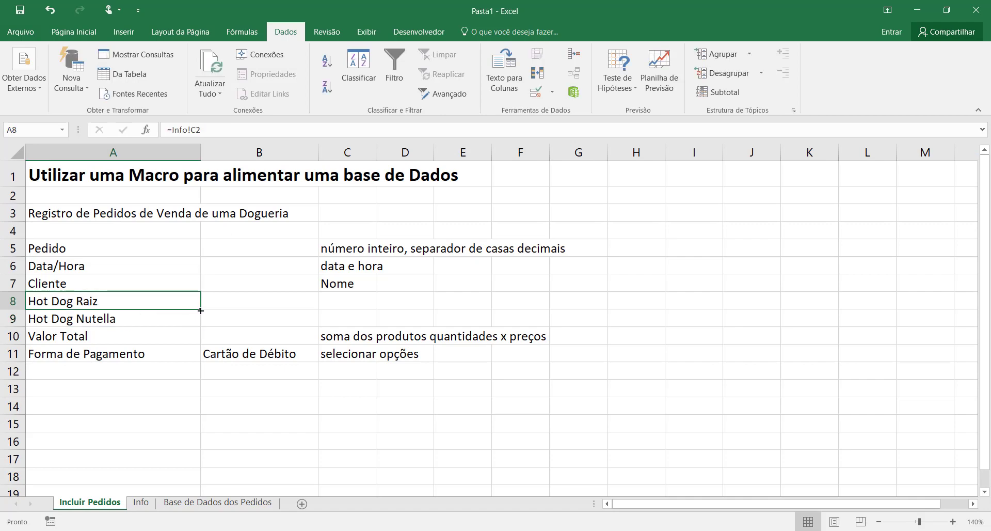
left_click_drag(200, 310, 198, 319)
left_click(243, 318)
left_click(186, 318)
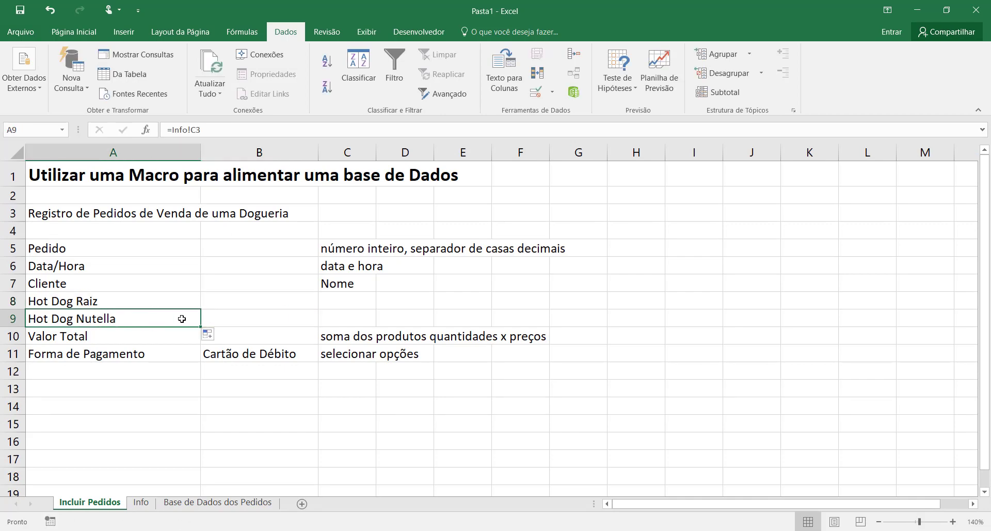
left_click(266, 321)
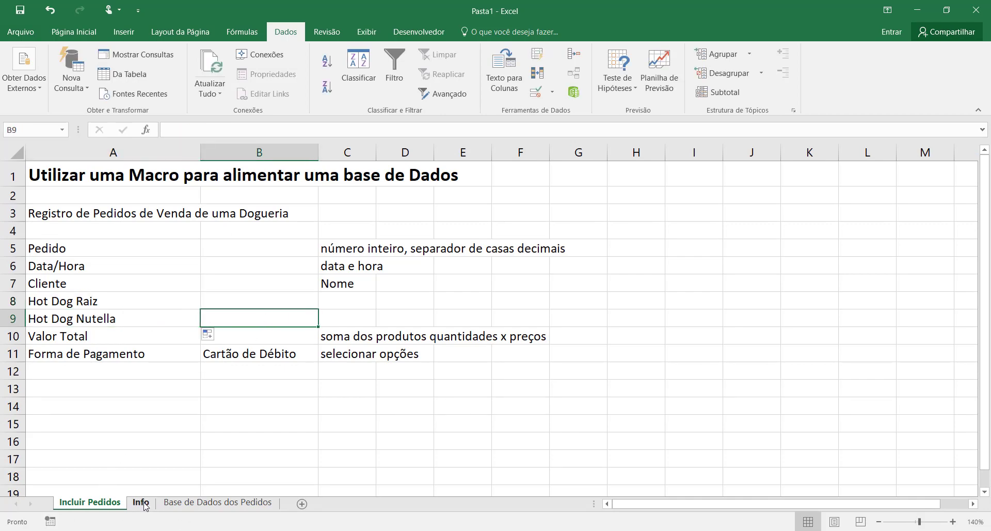
left_click(243, 297)
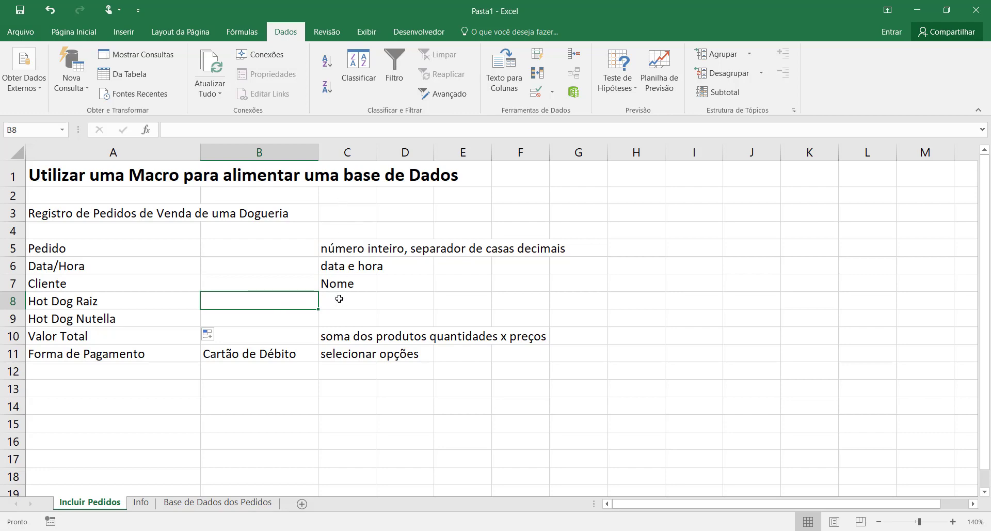
Step: Narrow column B slightly and insert an empty row above the Hot Dog Raiz row
left_click_drag(318, 152, 293, 152)
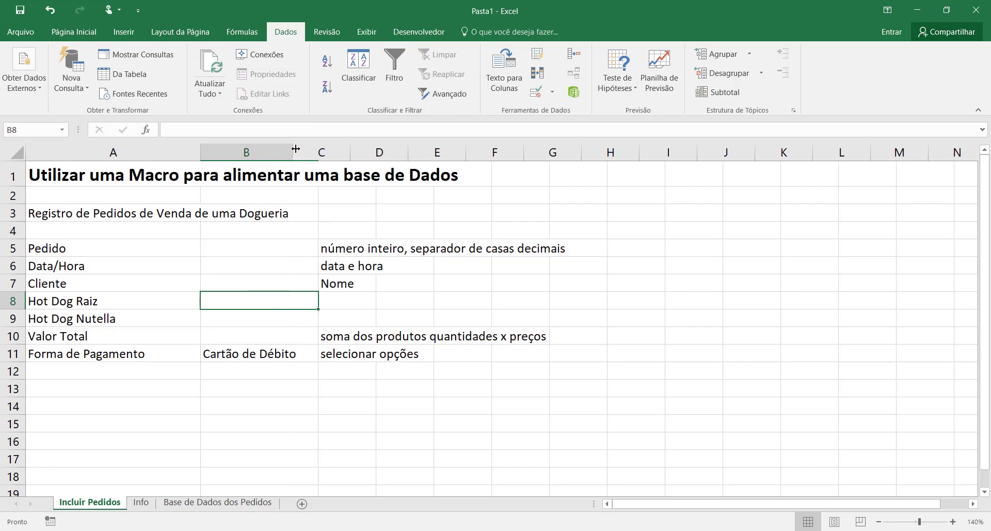
left_click(310, 428)
left_click(14, 301)
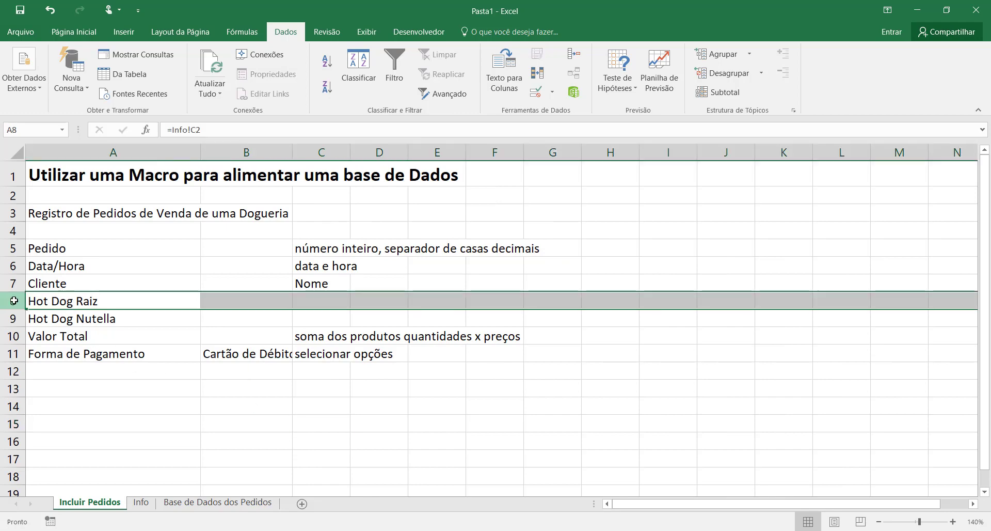
key("ctrl+plus")
left_click(246, 423)
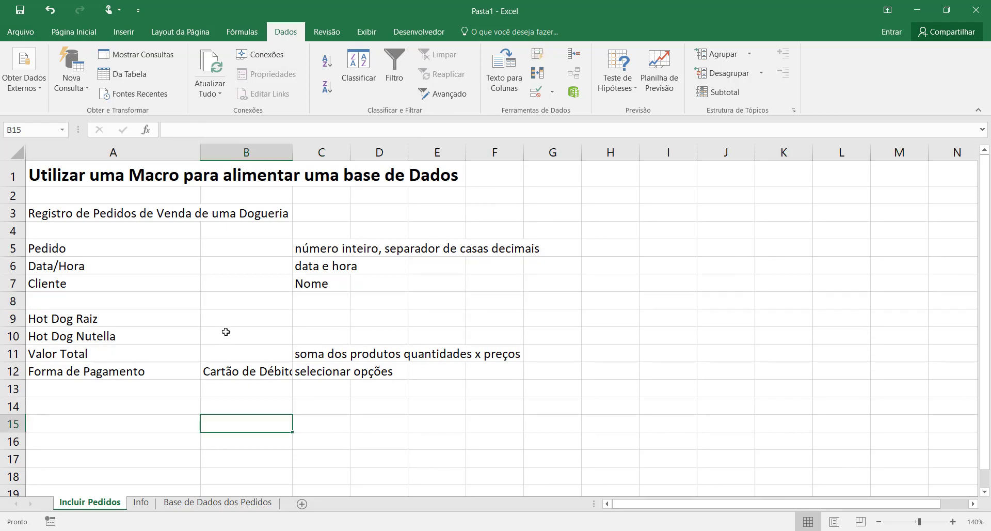
Step: Enter the headers "Quantidade" in B8 and "Preço unitário" in C8, and widen column C to fit its header
left_click(226, 302)
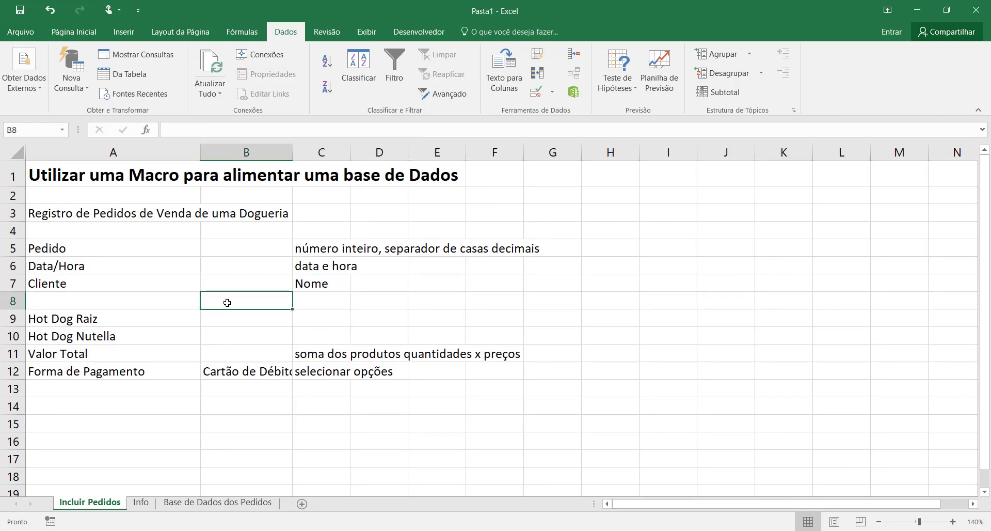
type("Q")
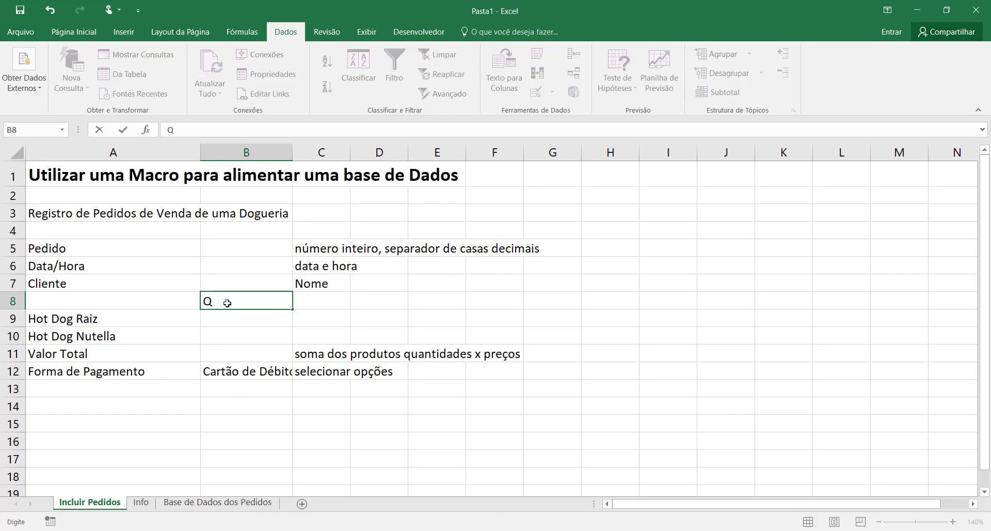
type("uantidade")
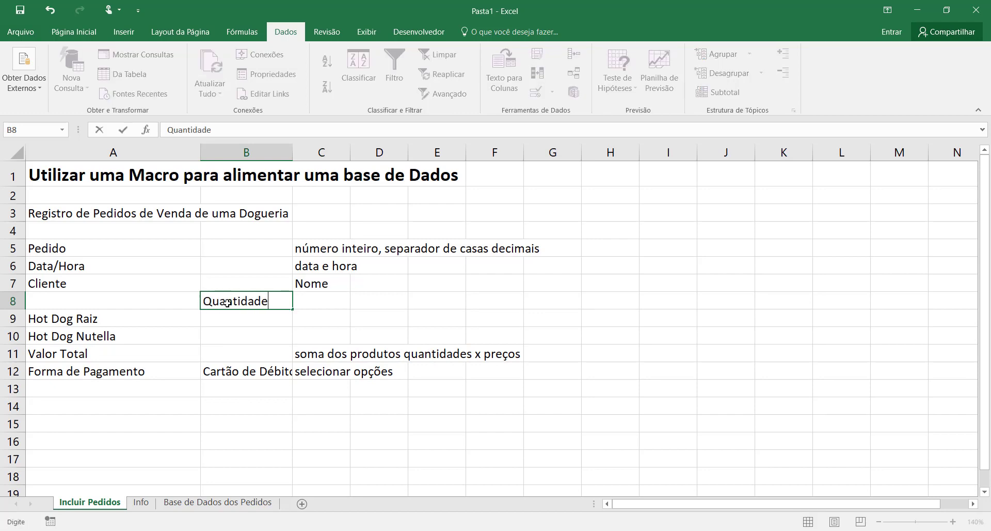
key("Tab")
type("P")
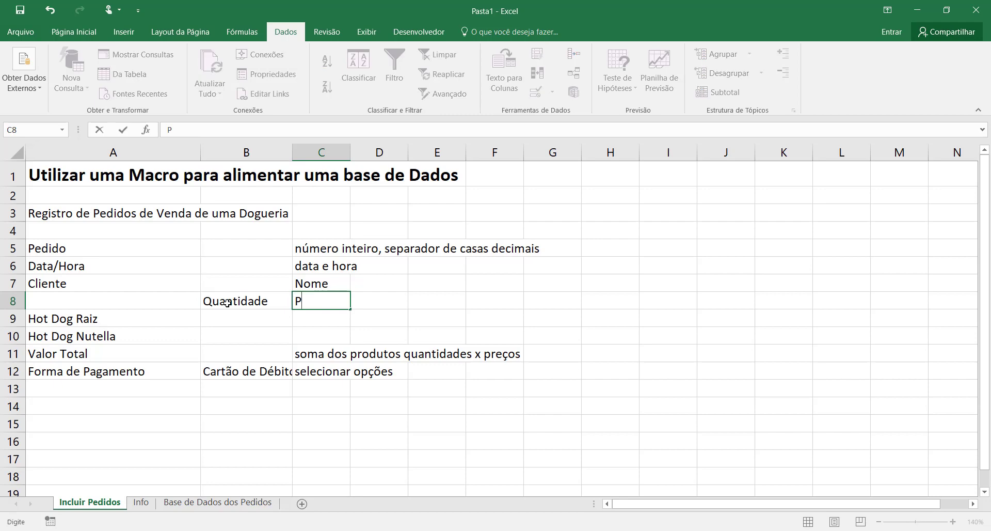
type("reço unitário")
key("Tab")
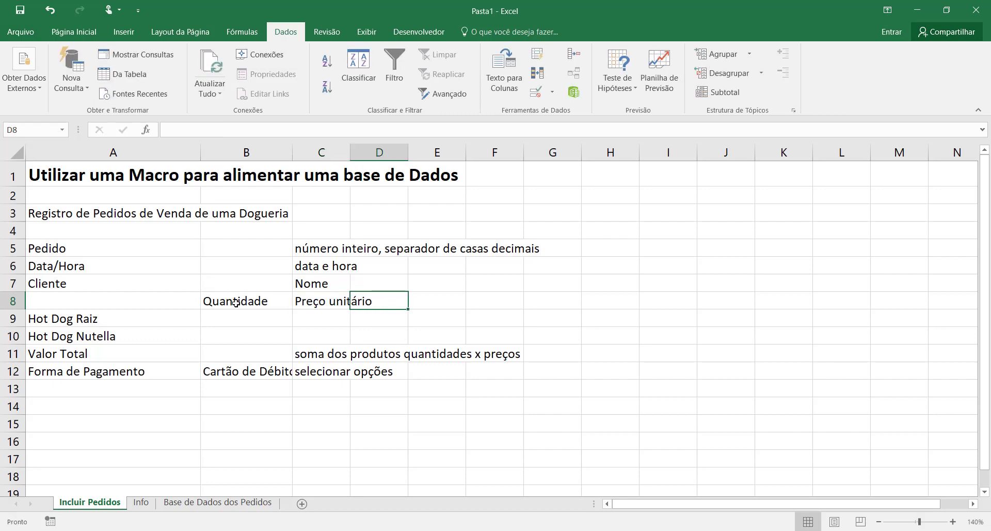
left_click_drag(350, 153, 379, 153)
left_click(248, 322)
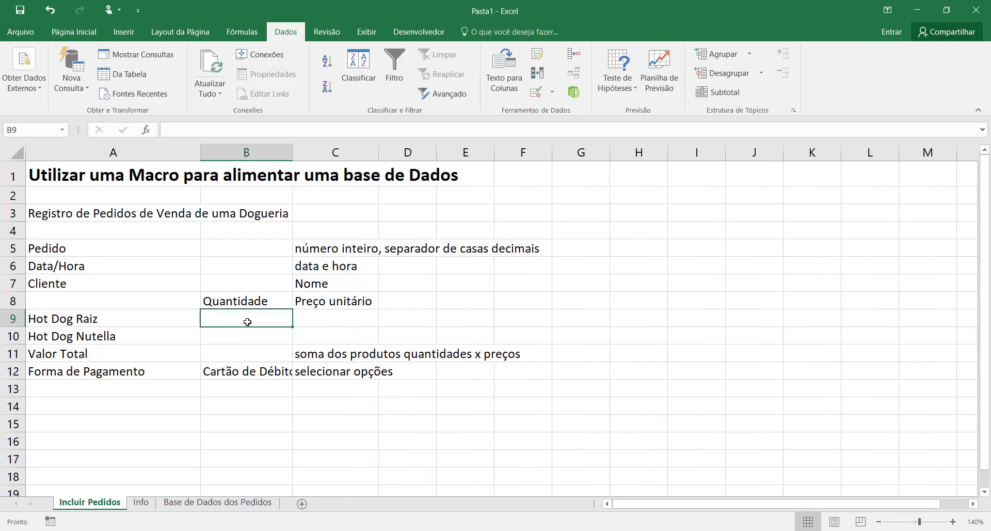
left_click(324, 323)
left_click_drag(253, 321, 253, 333)
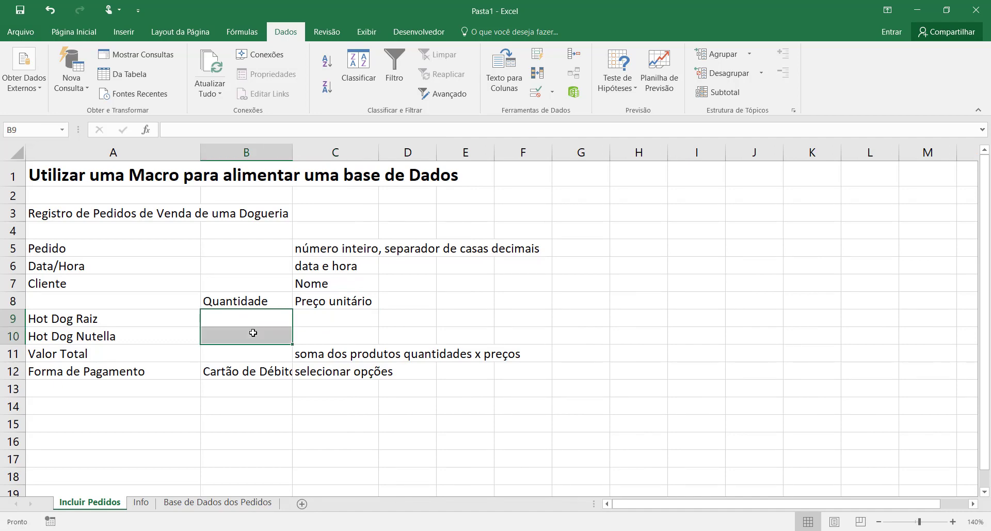
left_click(314, 320)
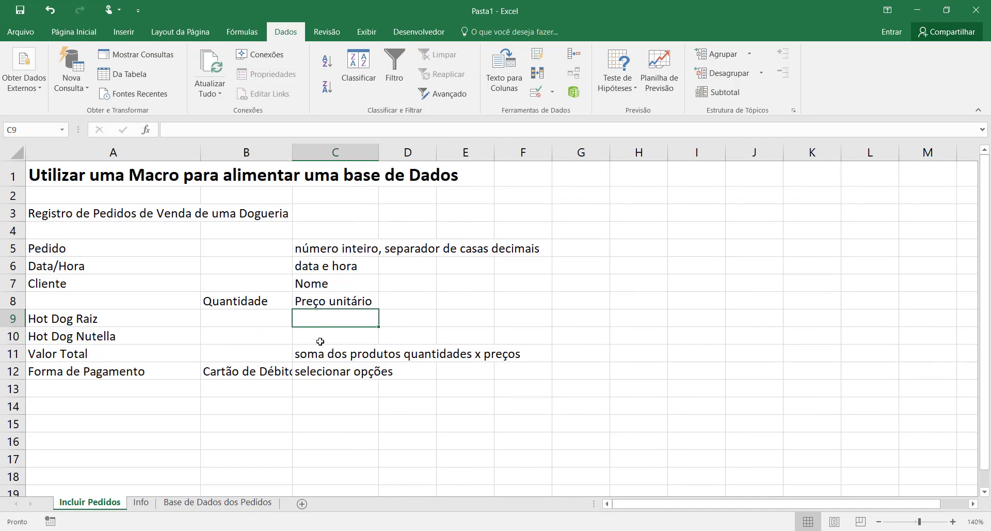
left_click(322, 341)
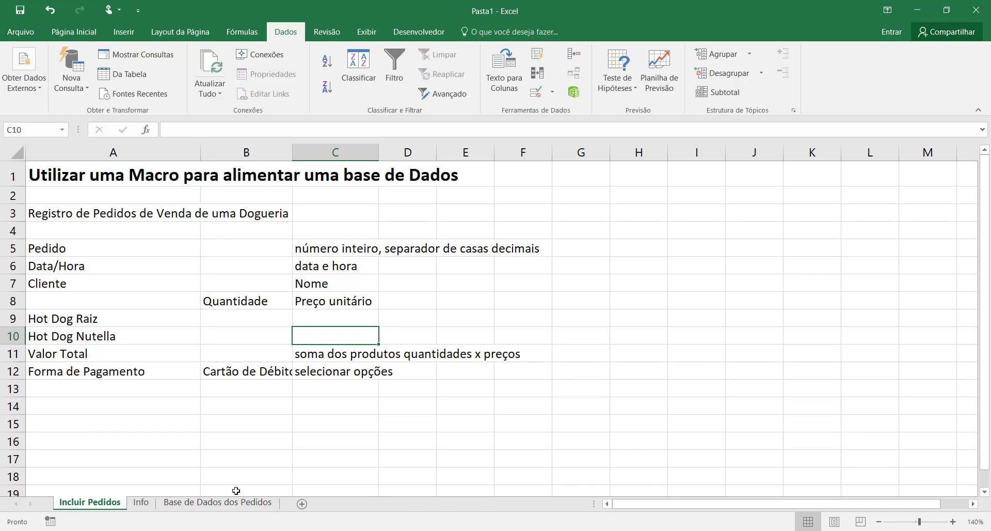
left_click_drag(326, 320, 326, 332)
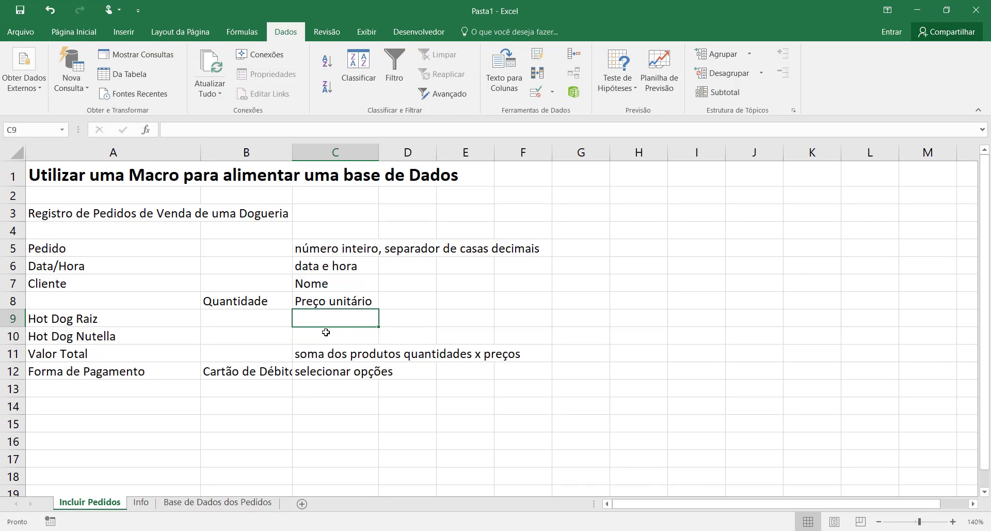
Step: Enter a PROCV formula in C9 that looks up A9 in Info!$C$2:$D$3 and returns column 2 with exact match 0
left_click(329, 320)
type("=procv")
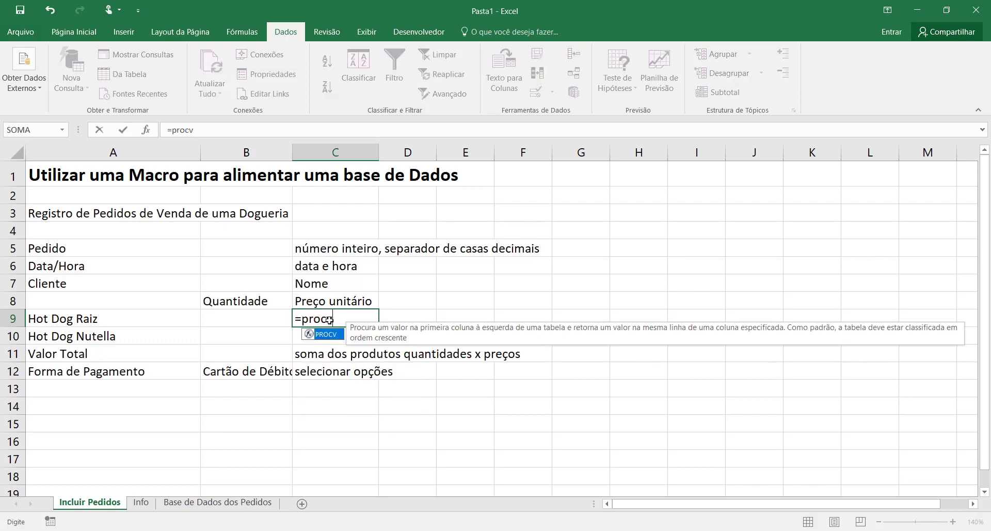
type("(")
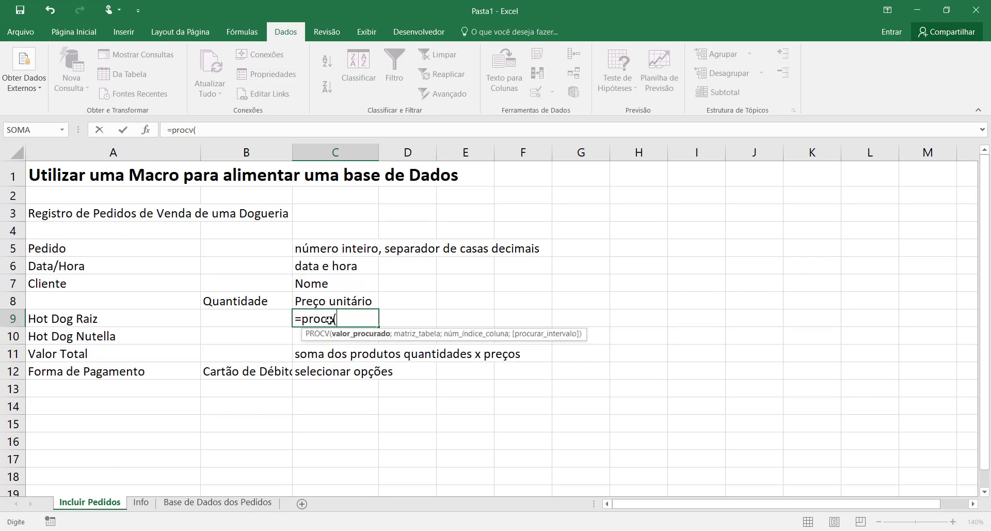
left_click(170, 320)
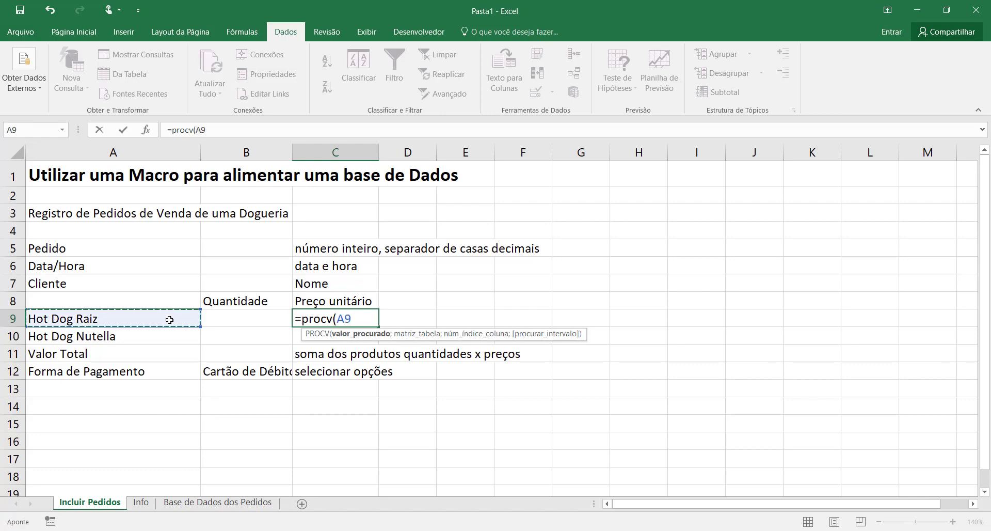
type(";")
left_click(145, 497)
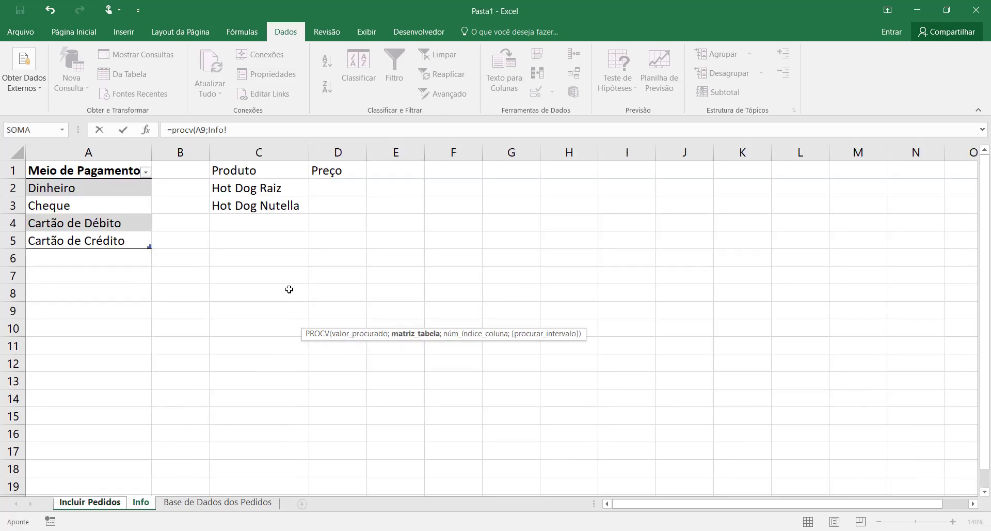
left_click_drag(262, 187, 317, 207)
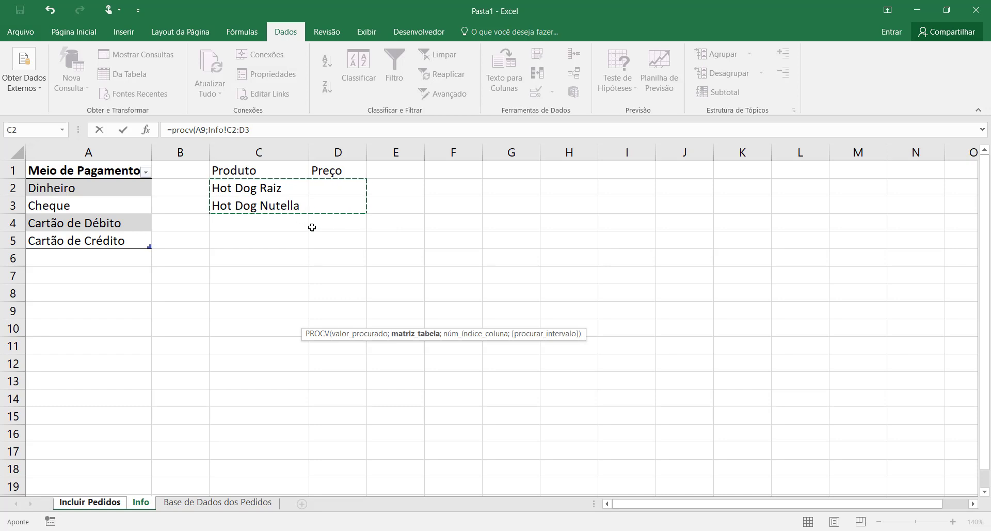
key("F4")
type(";")
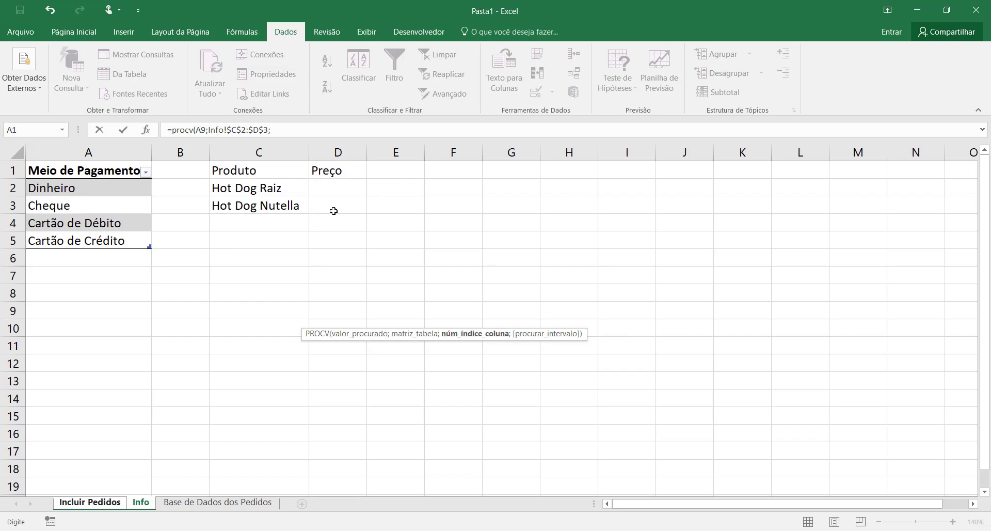
type("2;0")
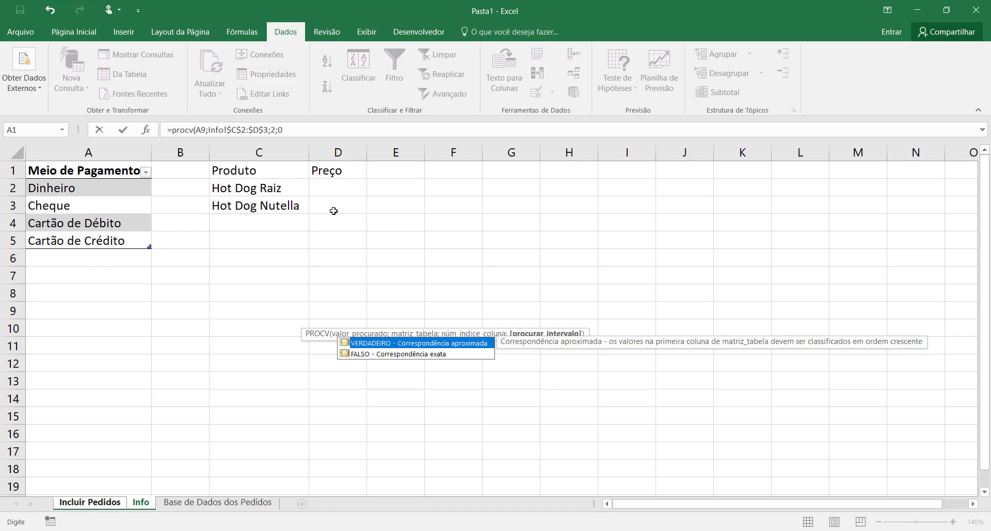
key("Return")
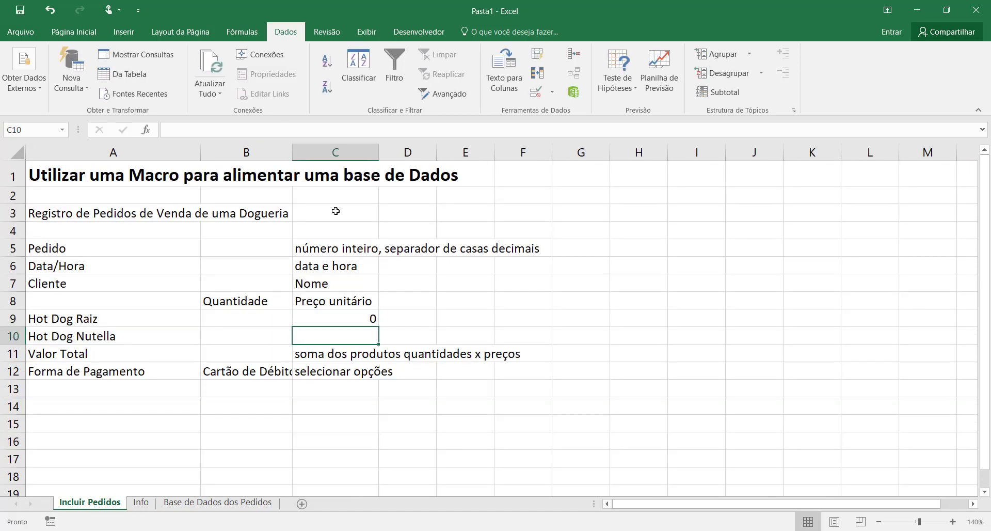
Step: Fill the unit price lookup formula from C9 down to C10
left_click(354, 319)
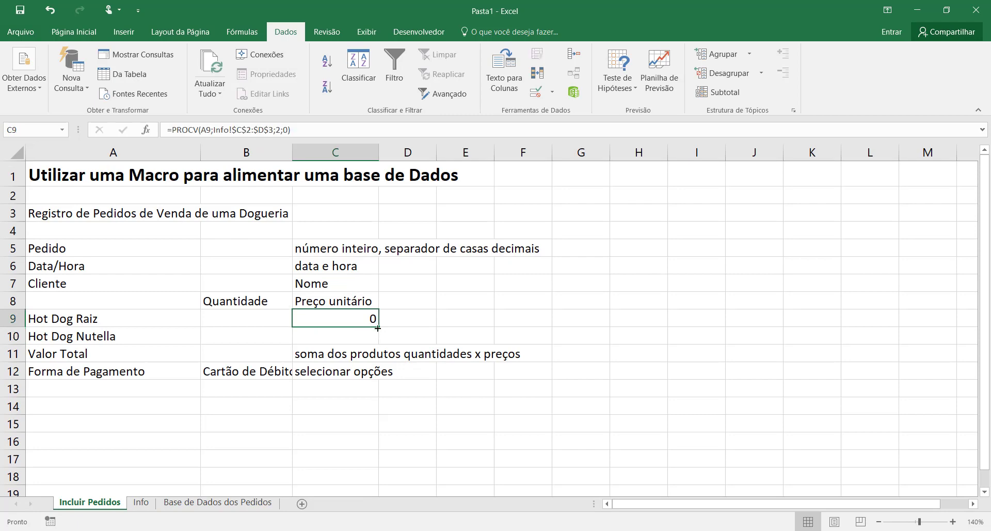
left_click_drag(378, 328, 380, 345)
left_click(413, 319)
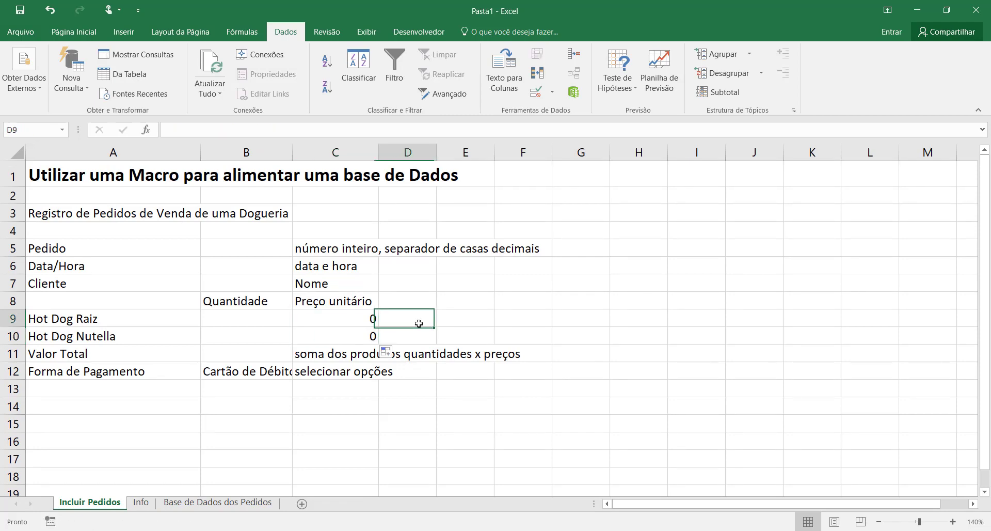
Step: Enter 10 as the price of Hot Dog Raiz in D2 on the Info sheet
left_click(141, 501)
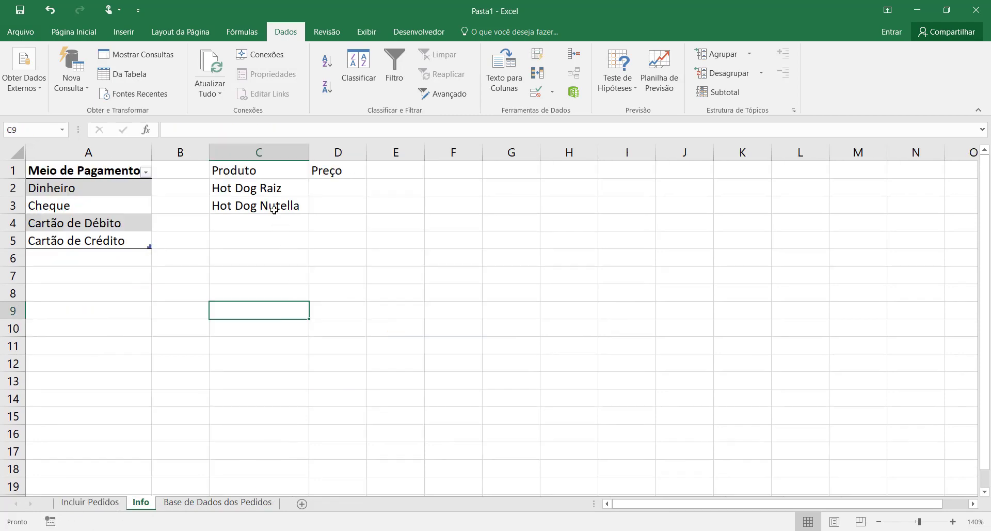
left_click(321, 187)
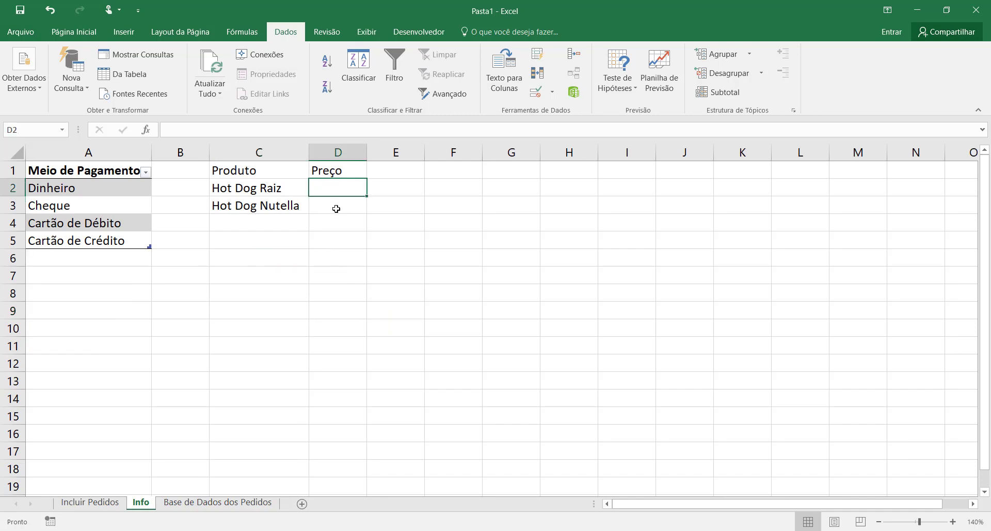
type("10")
key("Return")
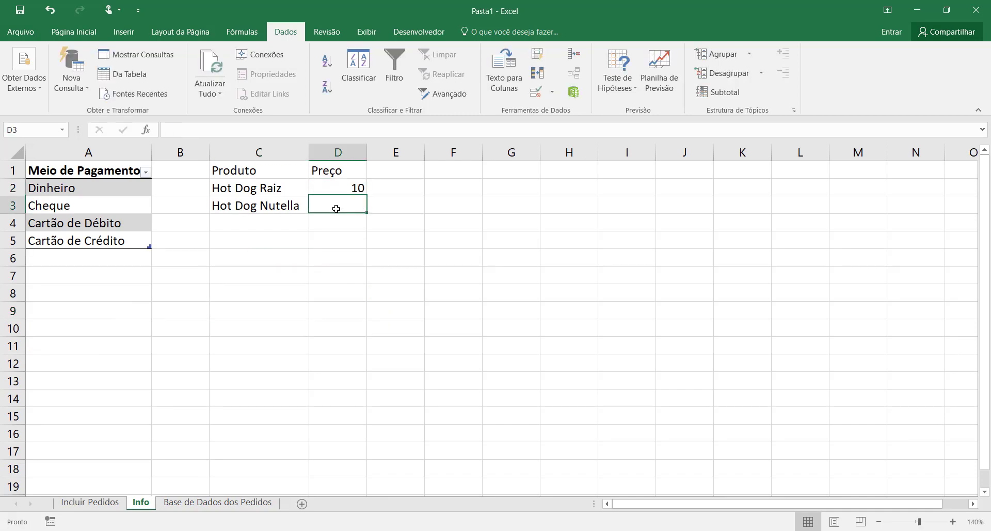
Step: Enter 7 as the price of Hot Dog Nutella in D3 and apply the Contábil R$ format to D2:D3
type("7")
key("Return")
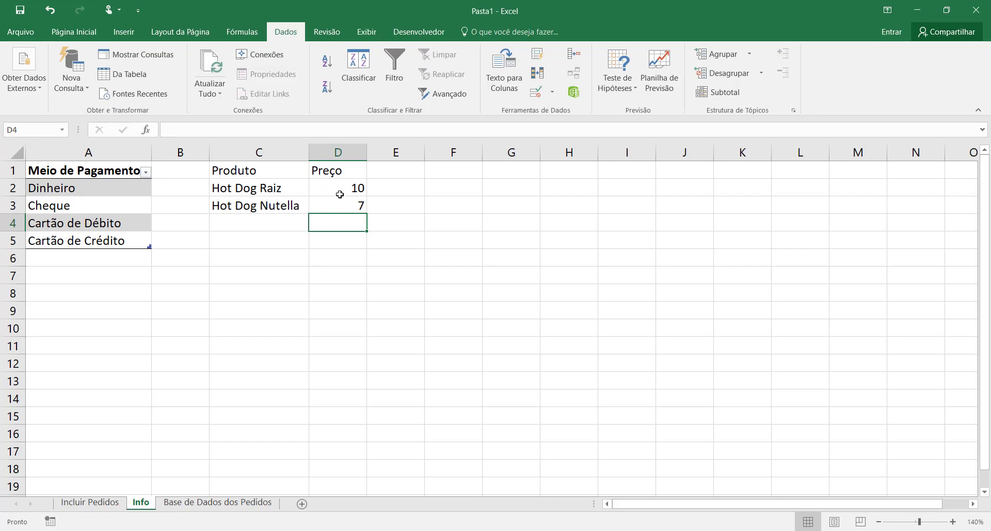
left_click_drag(340, 191, 336, 205)
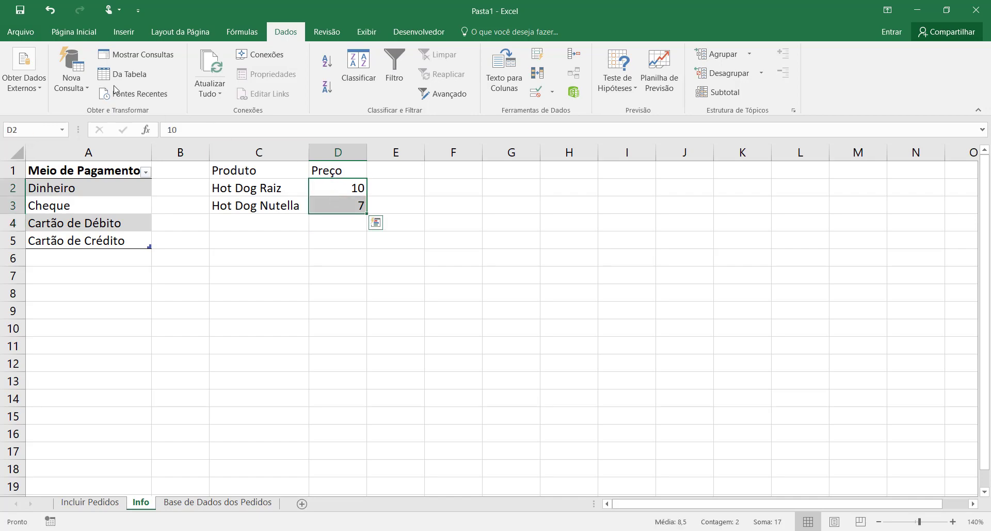
left_click(88, 31)
left_click(444, 86)
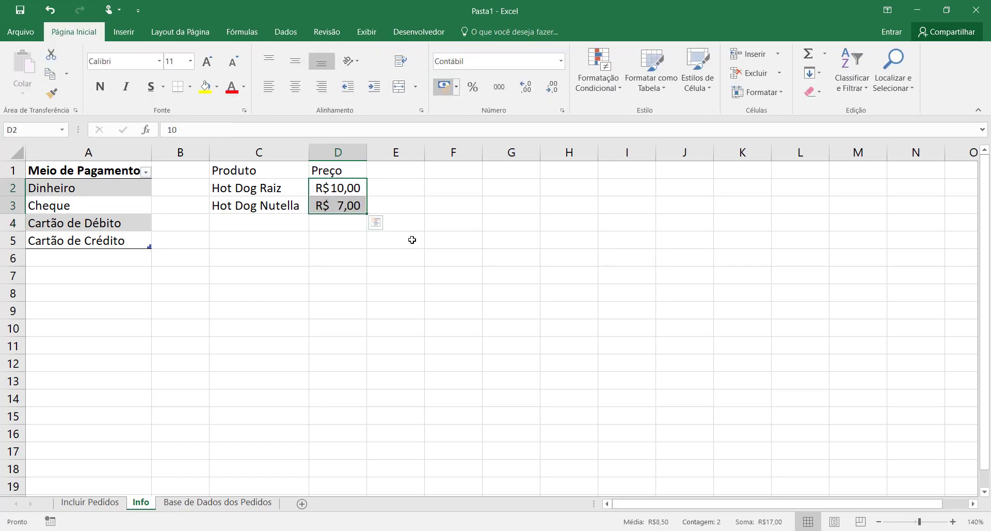
left_click(409, 279)
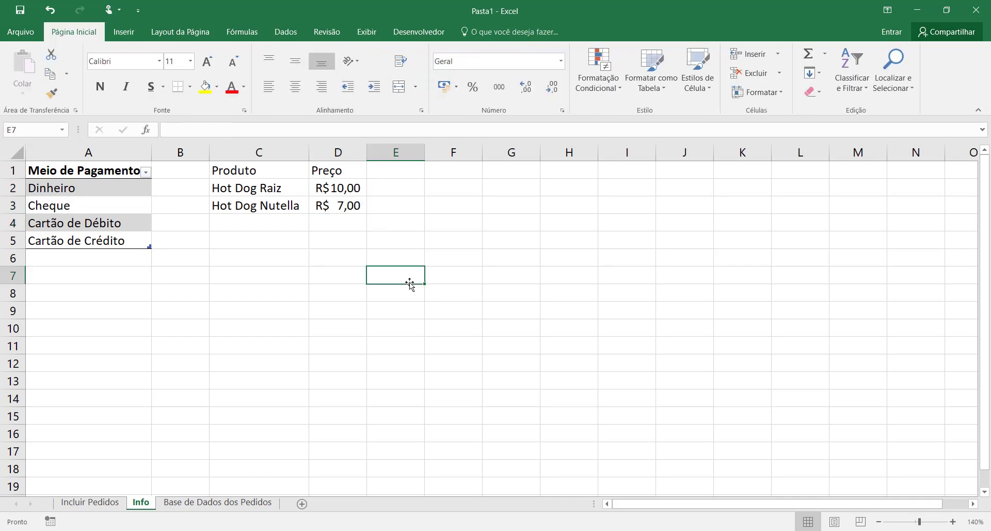
Step: Apply the Contábil R$ format to the unit prices in C9:C10 on the Incluir Pedidos sheet
left_click(97, 503)
left_click_drag(356, 319, 362, 336)
left_click(444, 86)
left_click(452, 319)
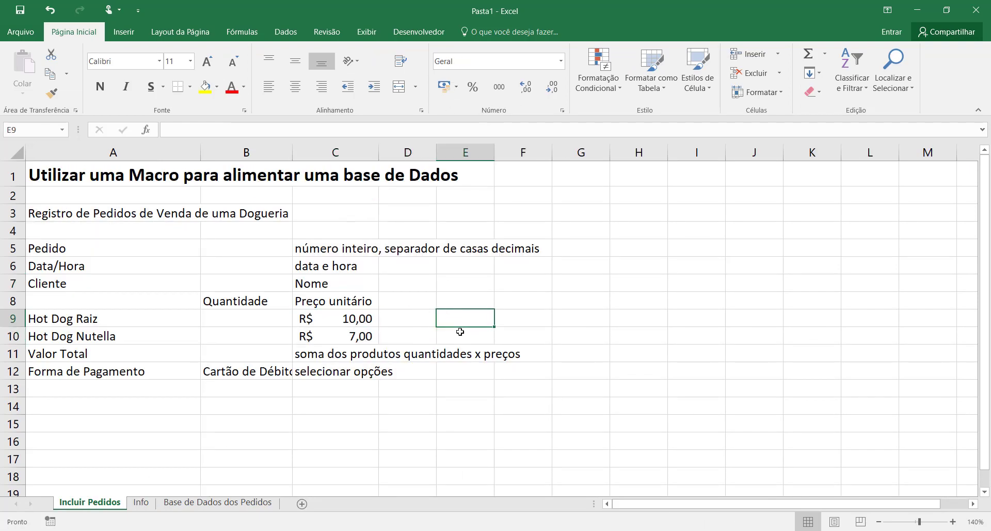
left_click(452, 387)
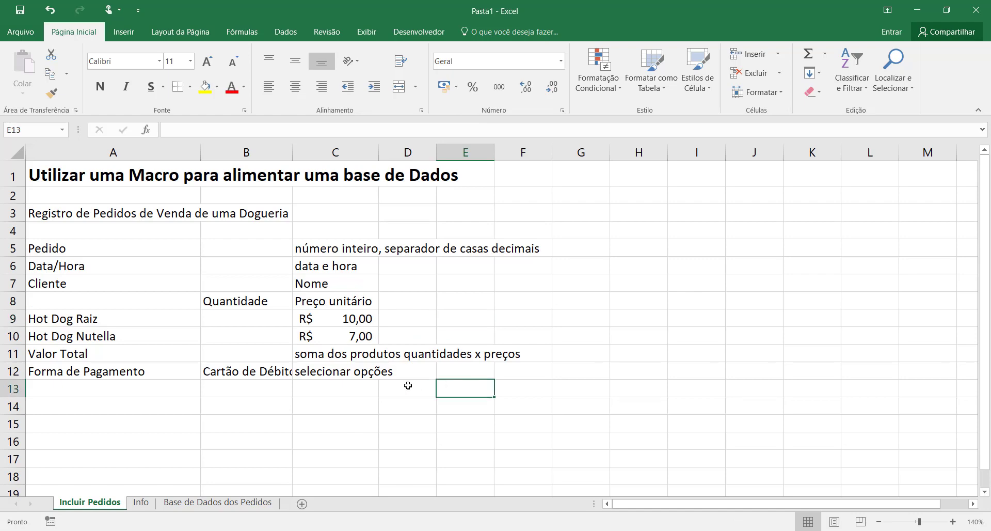
Step: Enter the formula =agora() in B6 to fill in the order's date and time
left_click(252, 271)
type("=a")
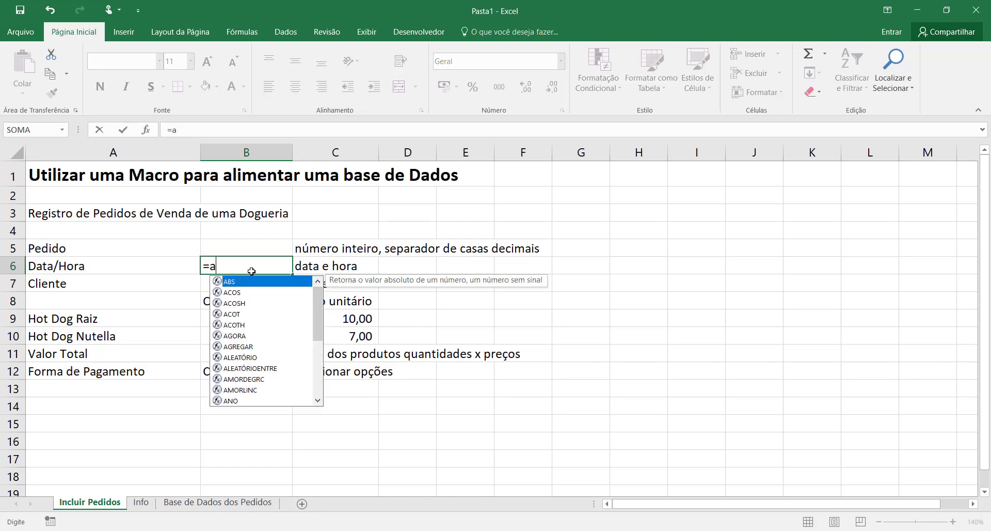
type("gora()")
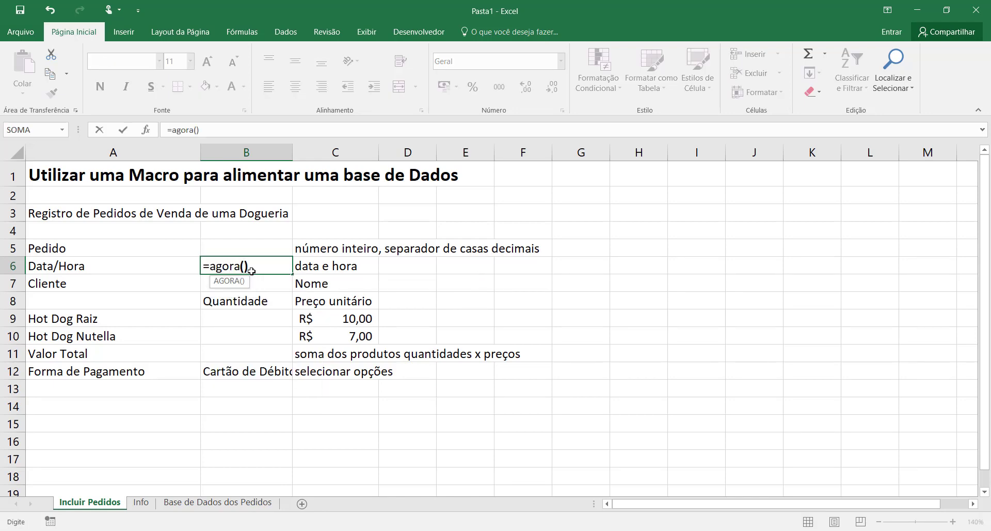
key("Return")
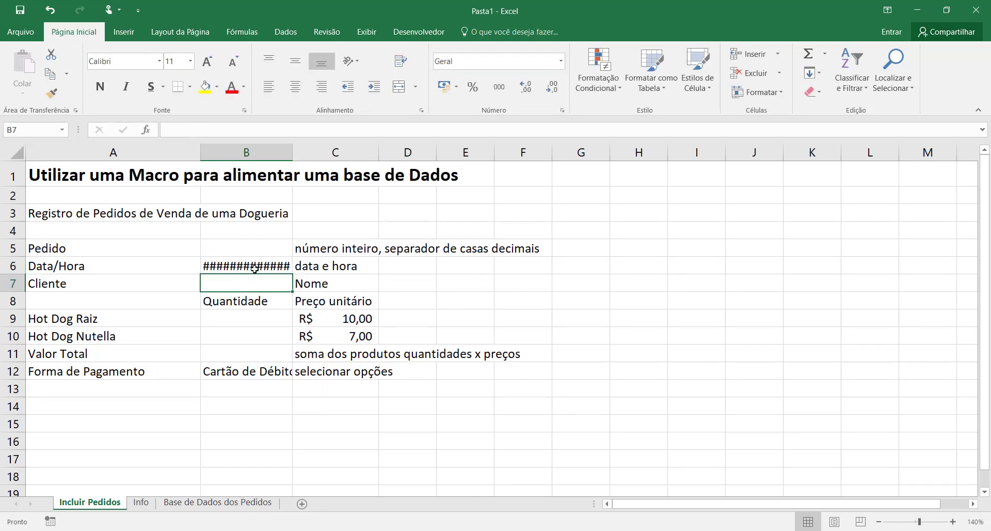
Step: Choose the date format type 14/3/12 13:30 for B6 in the cell formatting dialog
left_click(252, 271)
left_click(560, 61)
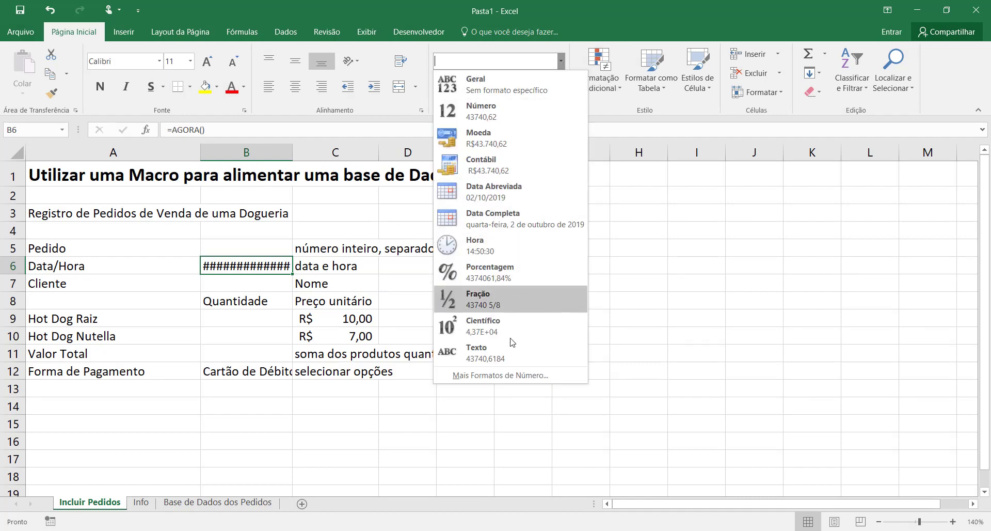
left_click(500, 375)
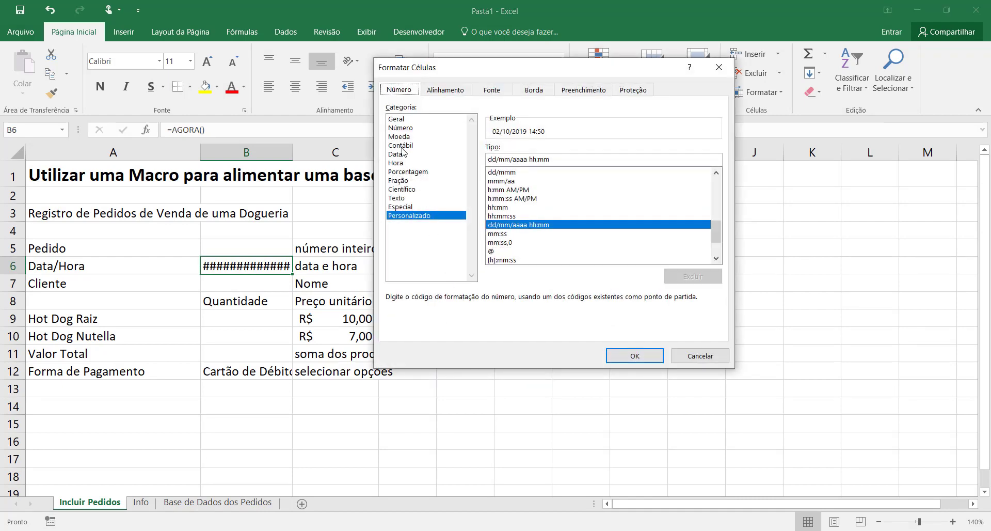
left_click(405, 154)
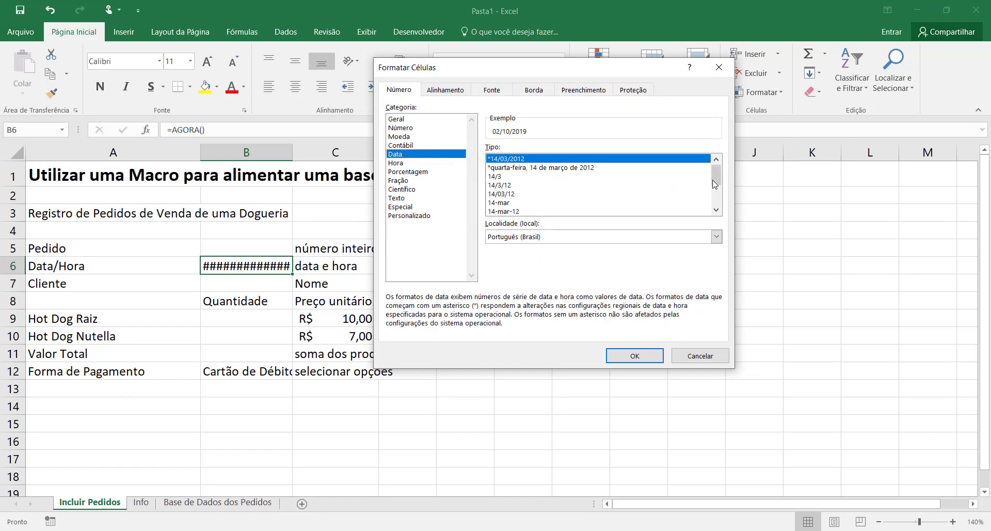
left_click_drag(717, 178, 715, 209)
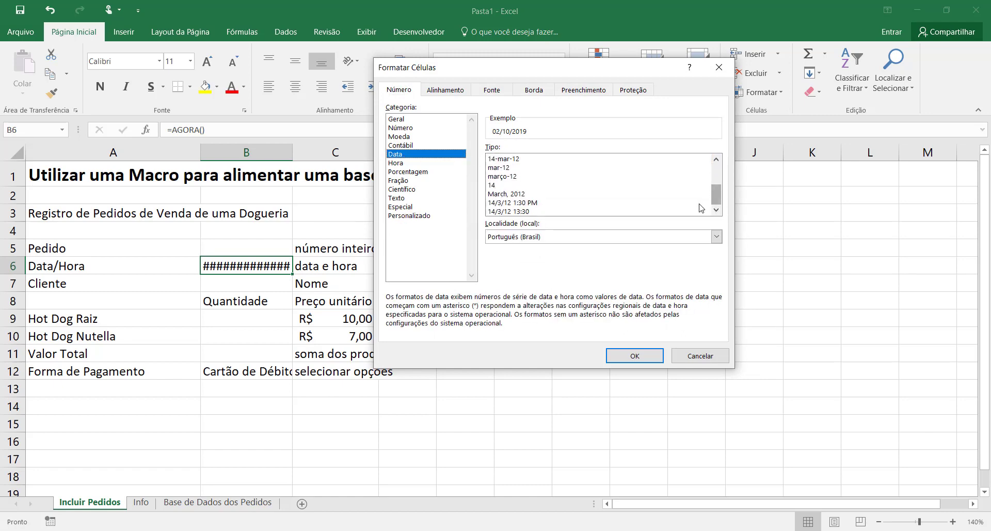
left_click(534, 212)
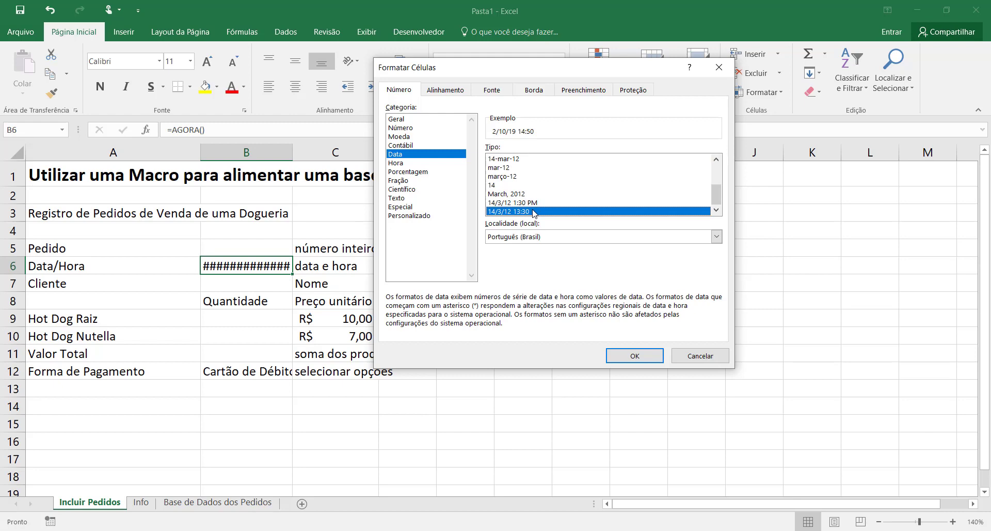
mouse_move(715, 200)
left_mouse_down()
mouse_move(716, 175)
mouse_move(716, 187)
left_mouse_up()
Step: Customize B6's format code to dd/mm/aa hh:mm;@ and widen column B to fit its contents
left_click(408, 217)
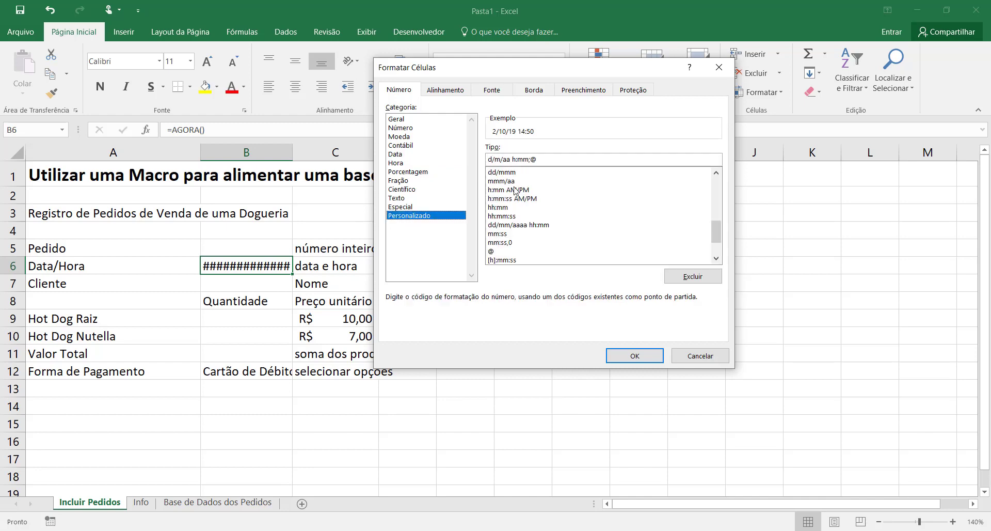
left_click(502, 160)
left_click(493, 159)
type("d")
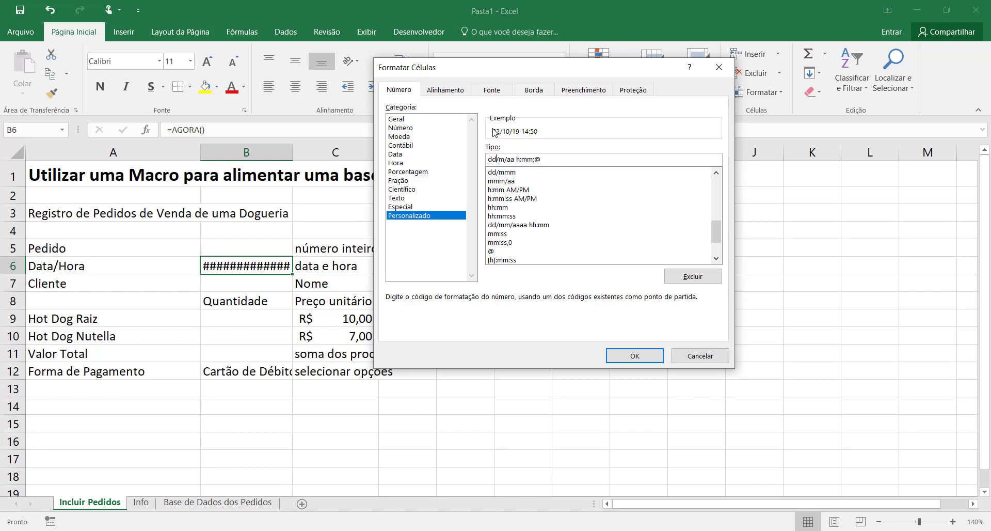
left_click(501, 160)
type("m")
left_click(525, 160)
type("h")
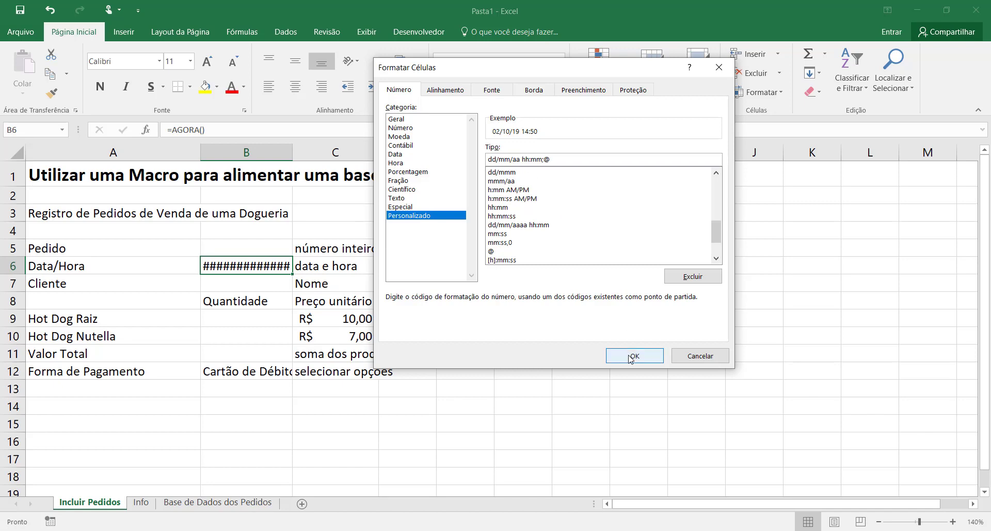
left_click(631, 358)
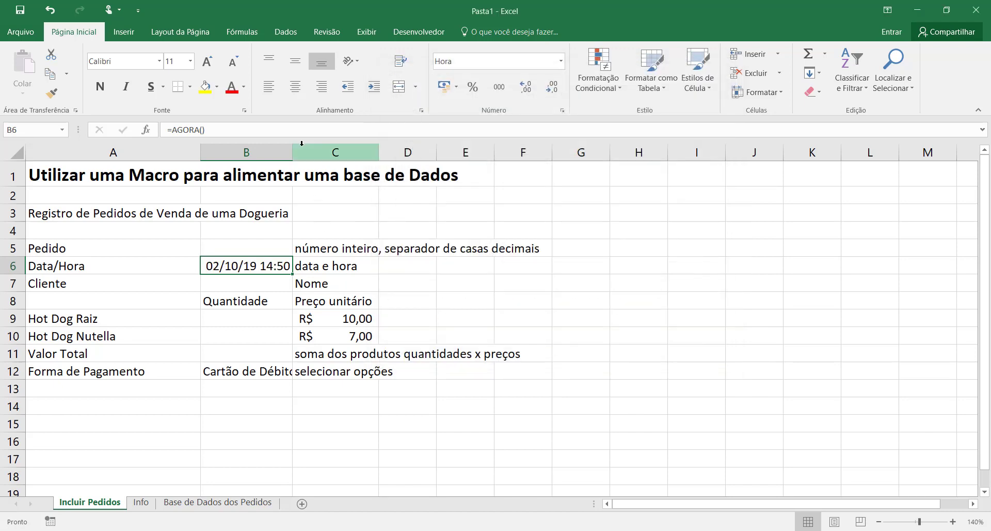
left_click_drag(292, 148, 299, 149)
left_click(459, 304)
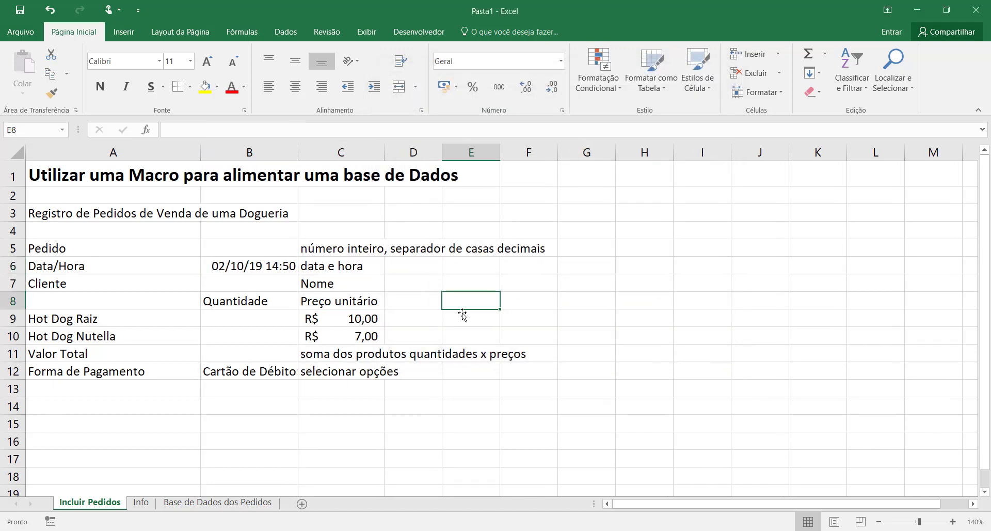
Step: Enter a four-digit sample order number in B5 and check its Número format for 0 decimals and the thousands separator
left_click(257, 249)
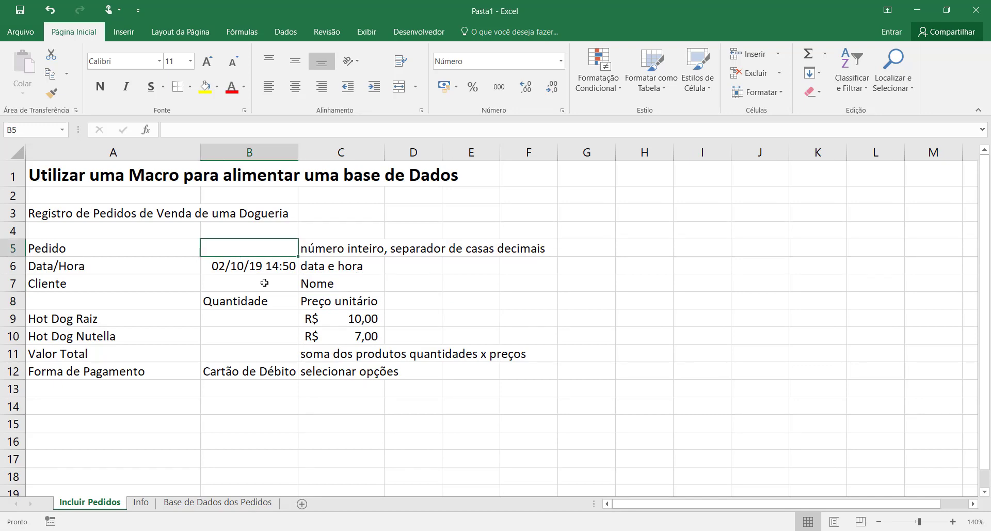
type("1230")
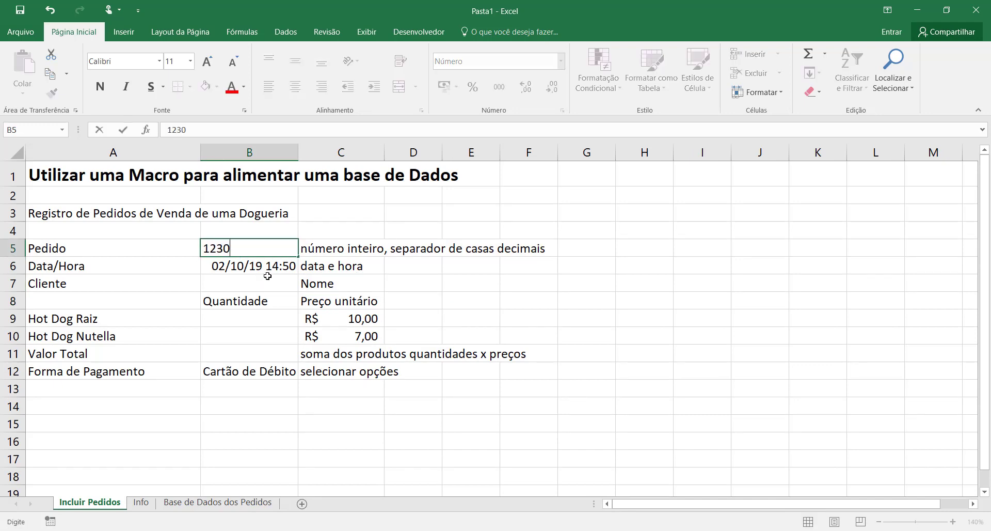
key("Return")
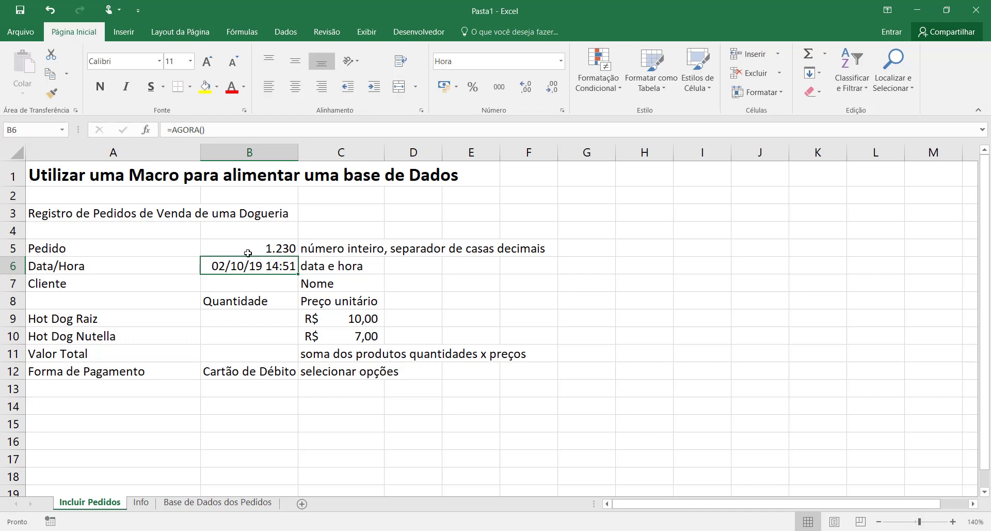
left_click(248, 253)
left_click(561, 61)
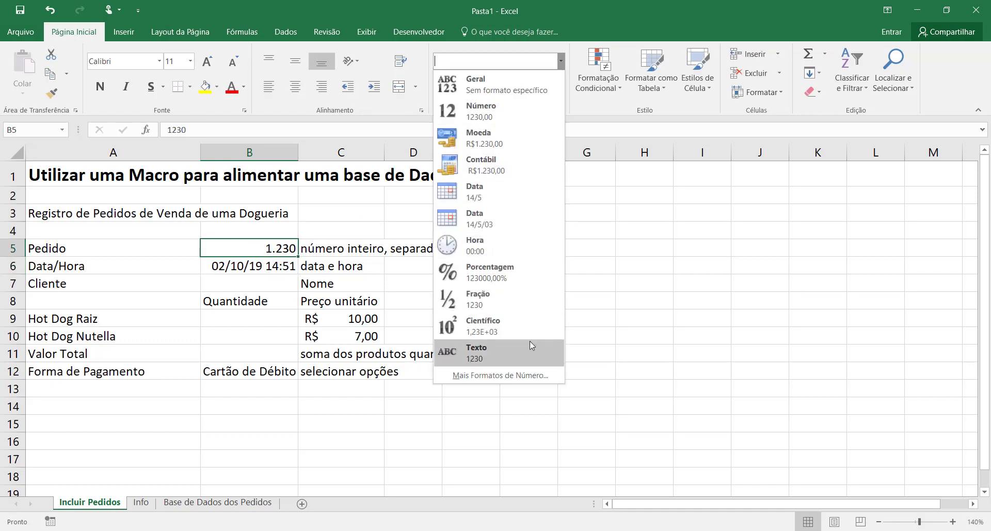
left_click(519, 376)
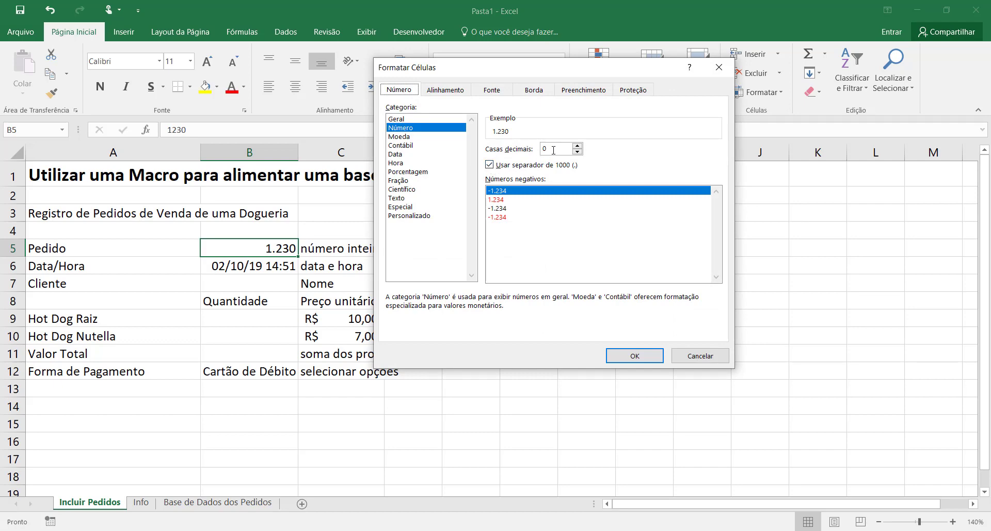
left_click(621, 356)
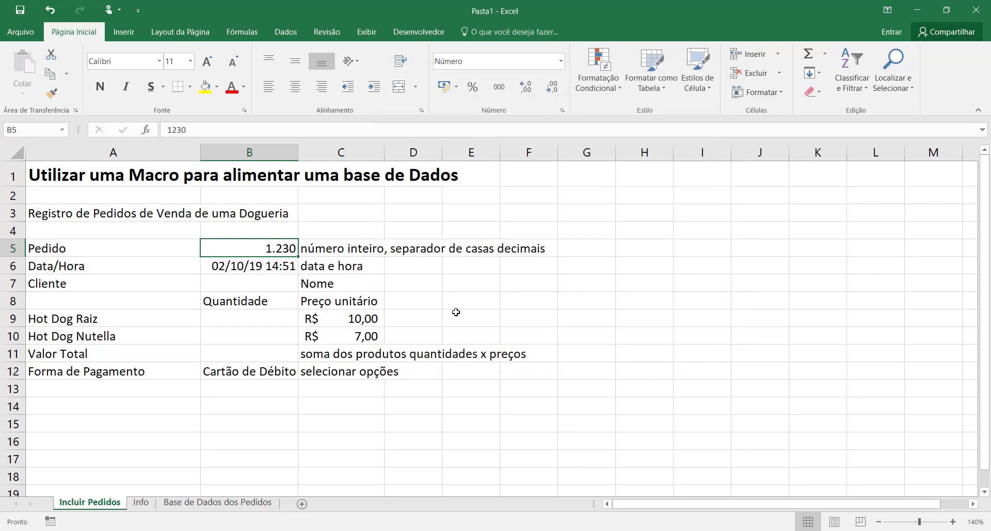
left_click(392, 304)
left_click(267, 258)
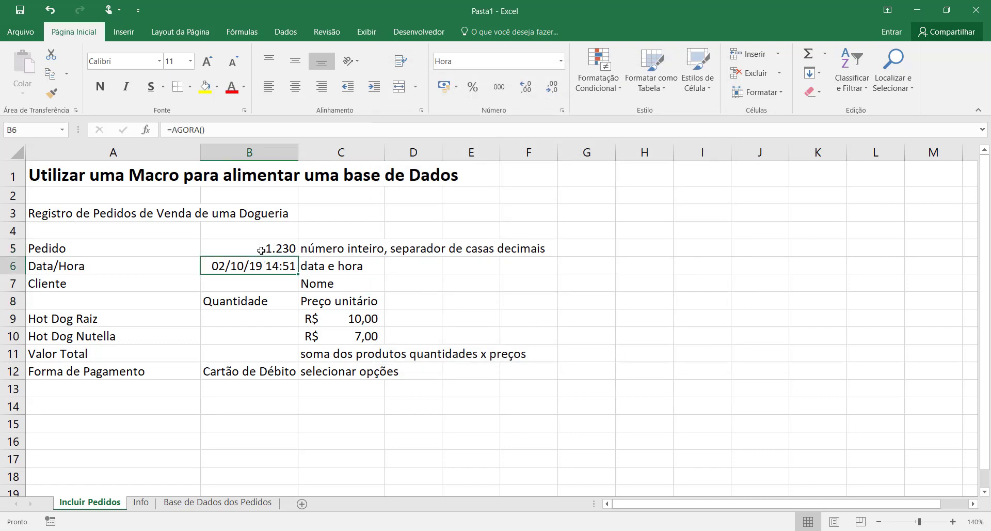
Step: Try out successive one-digit order numbers in B5, undoing the stray entry made over the date formula in B6
left_click(261, 251)
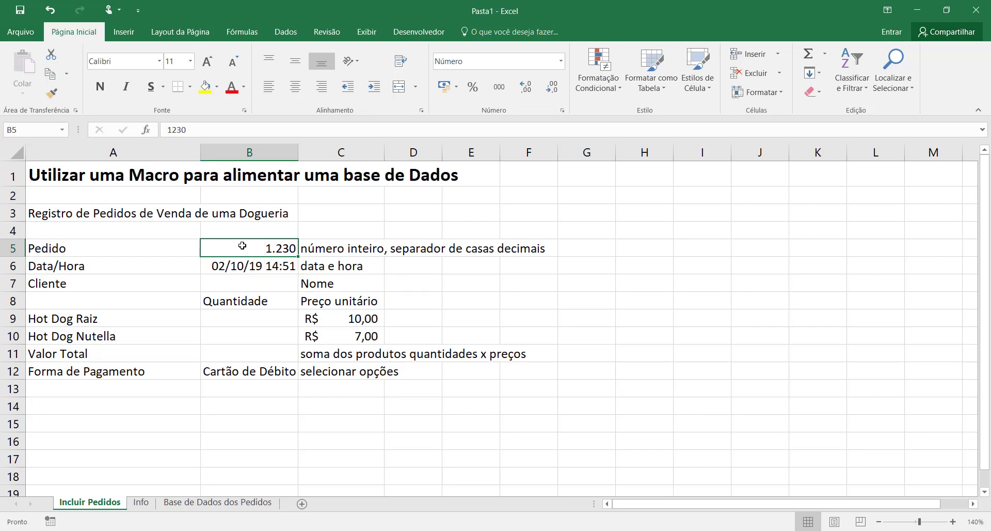
type("1")
key("Return")
type("2")
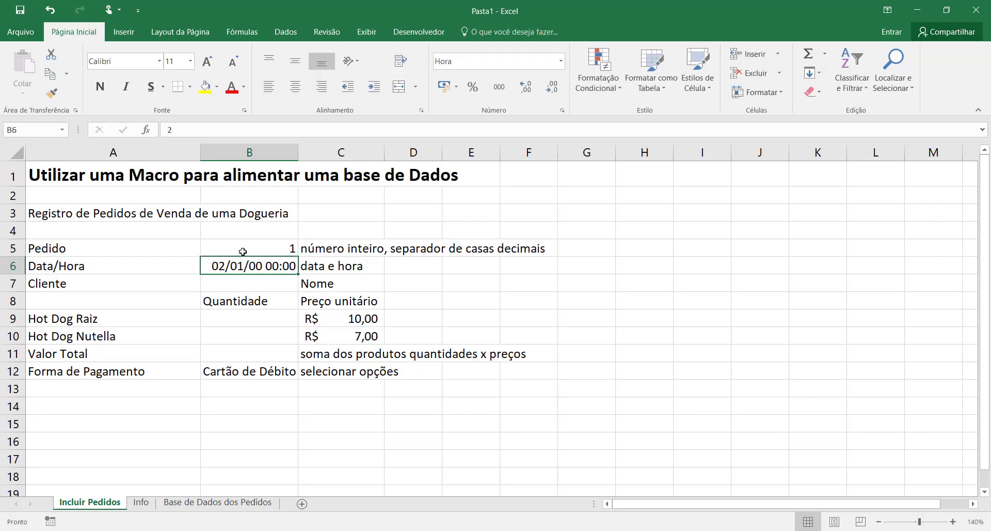
key("Return")
key("ctrl+z")
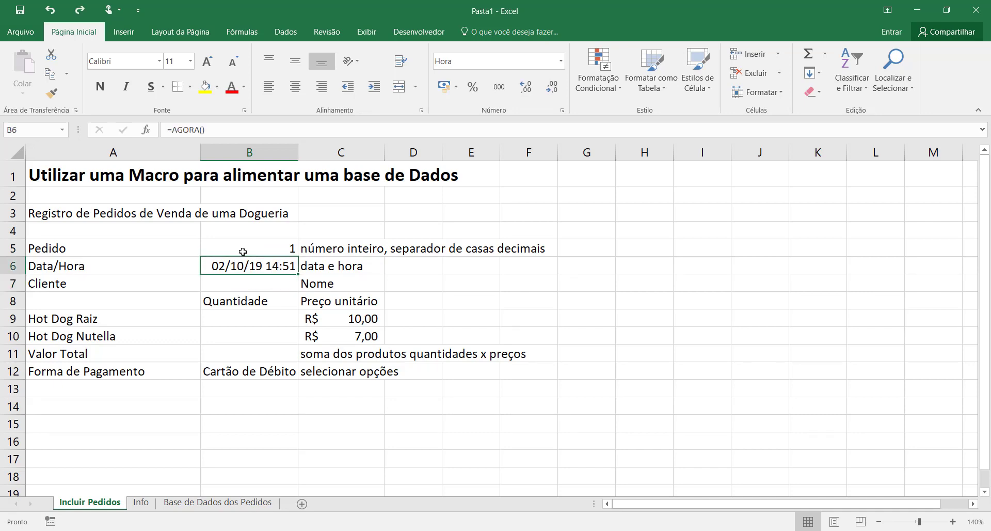
left_click(243, 252)
type("2")
key("Return")
Step: Replace the order number in B5 with the next consecutive number
left_click(244, 252)
type("3")
key("Return")
left_click(409, 286)
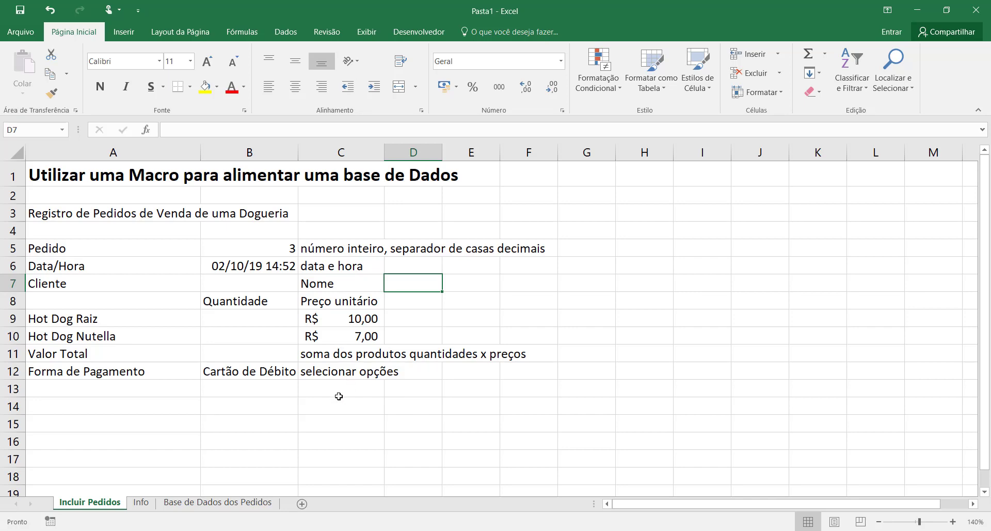
left_click(280, 247)
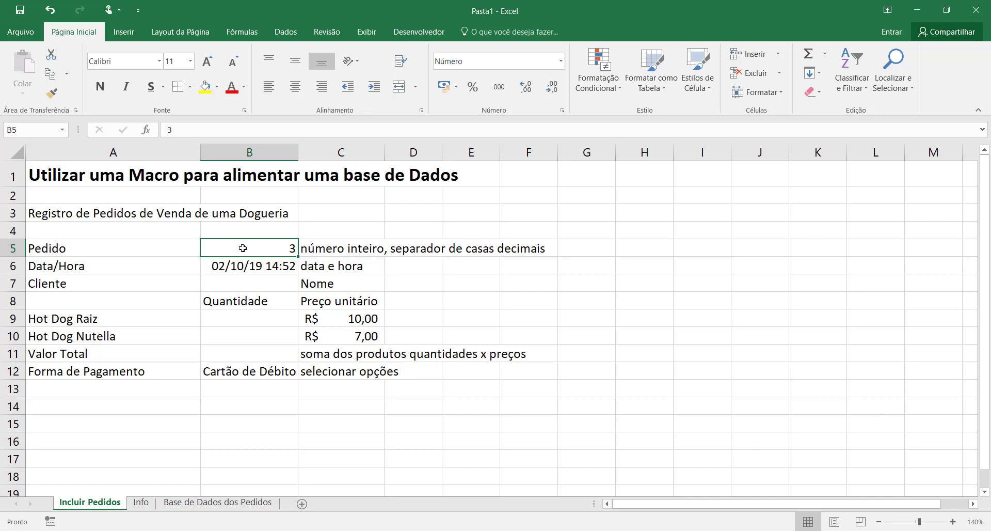
left_click(417, 272)
left_click(420, 288)
left_click(423, 308)
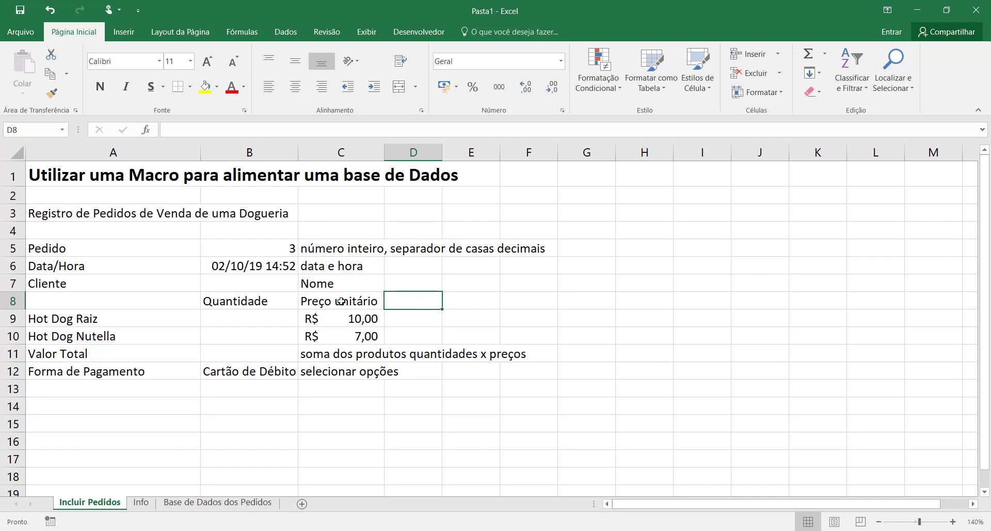
Step: Format the quantity cells B9:B10 as Número with 0 decimal places and the thousands separator
left_click_drag(279, 321, 279, 336)
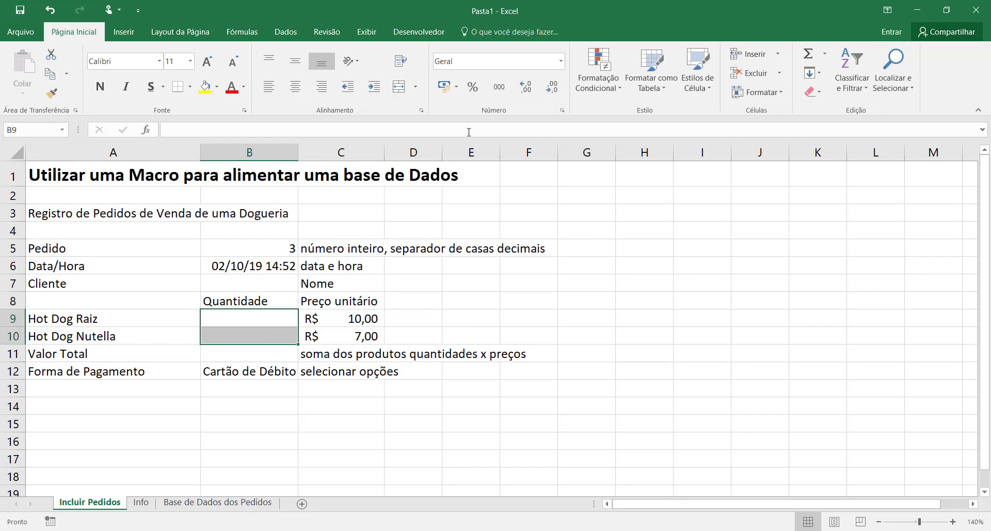
left_click(561, 61)
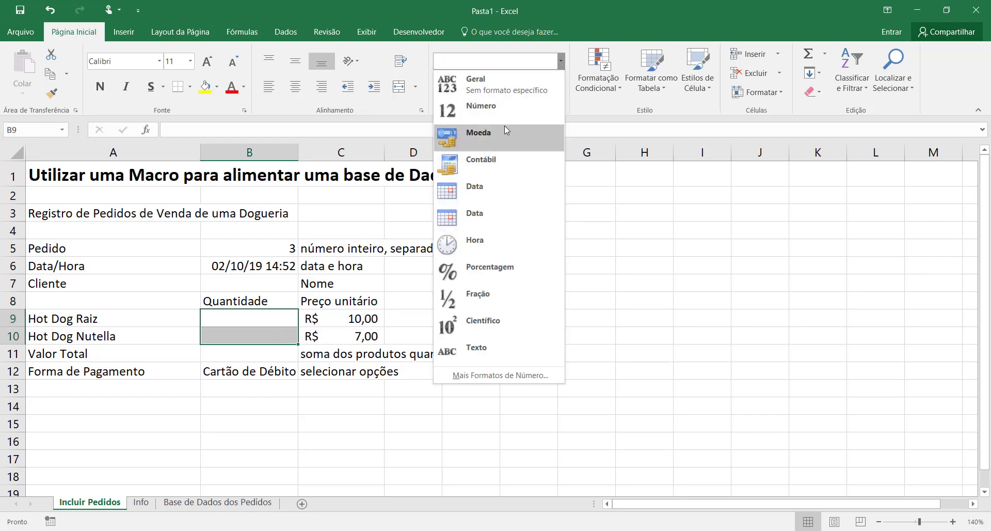
left_click(505, 113)
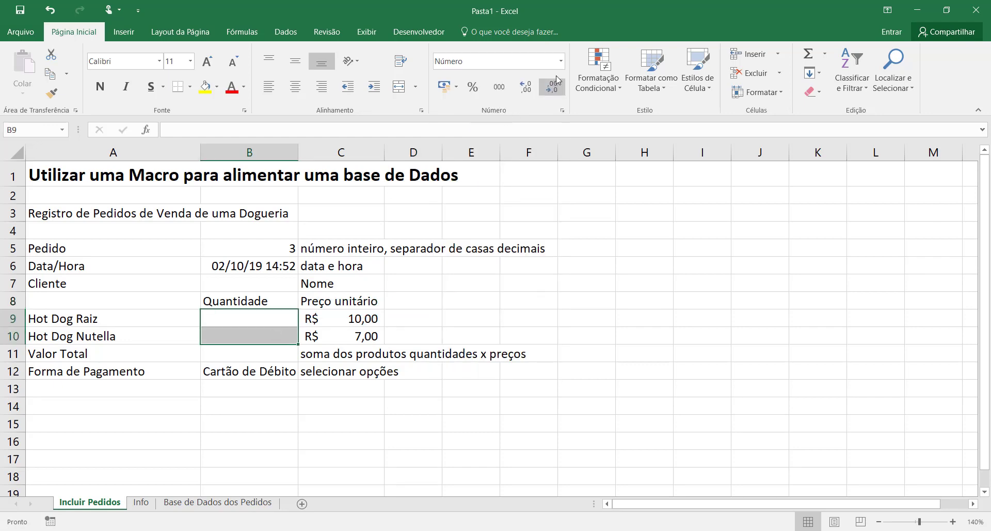
left_click(561, 61)
left_click(529, 371)
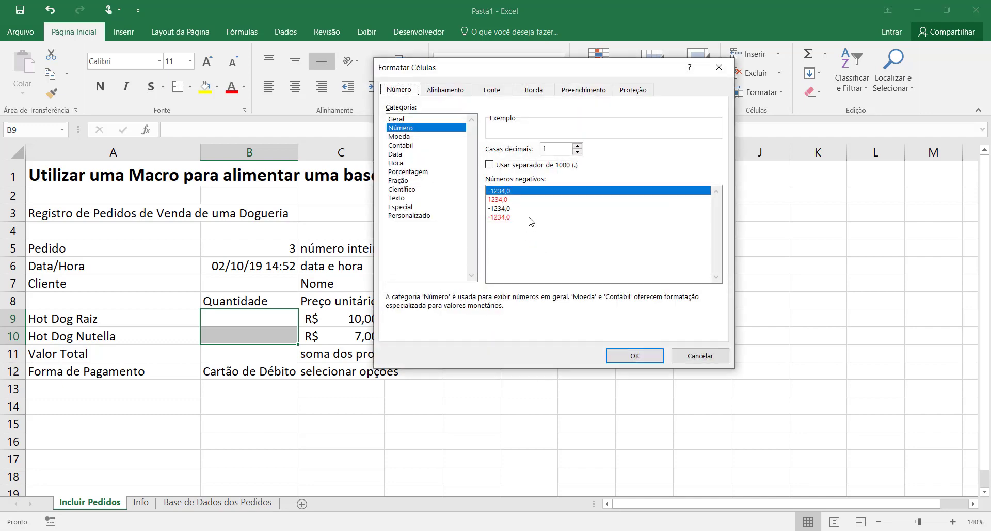
double_click(576, 152)
left_click(489, 166)
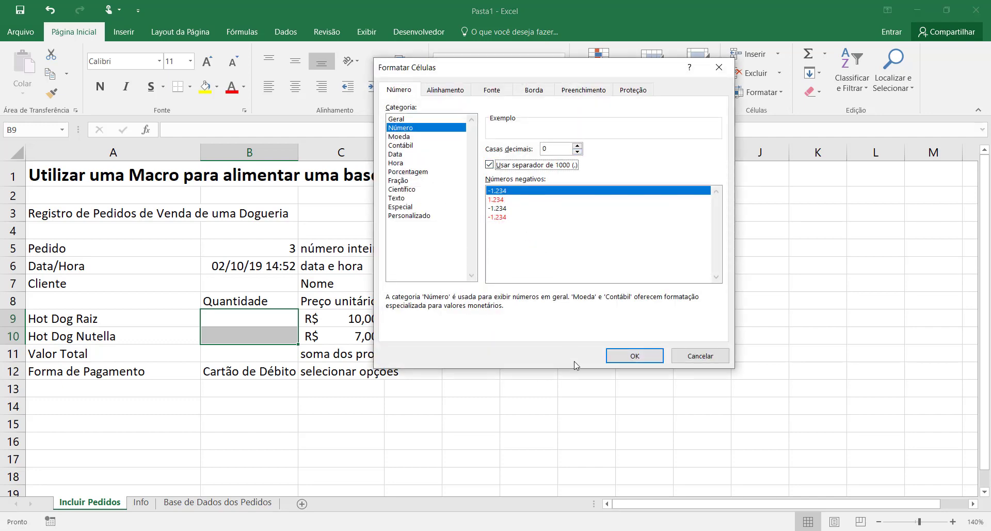
left_click(630, 356)
left_click(529, 354)
Step: Enter sample quantities of 1 for Hot Dog Raiz in B9 and 2 for Hot Dog Nutella in B10
left_click(261, 321)
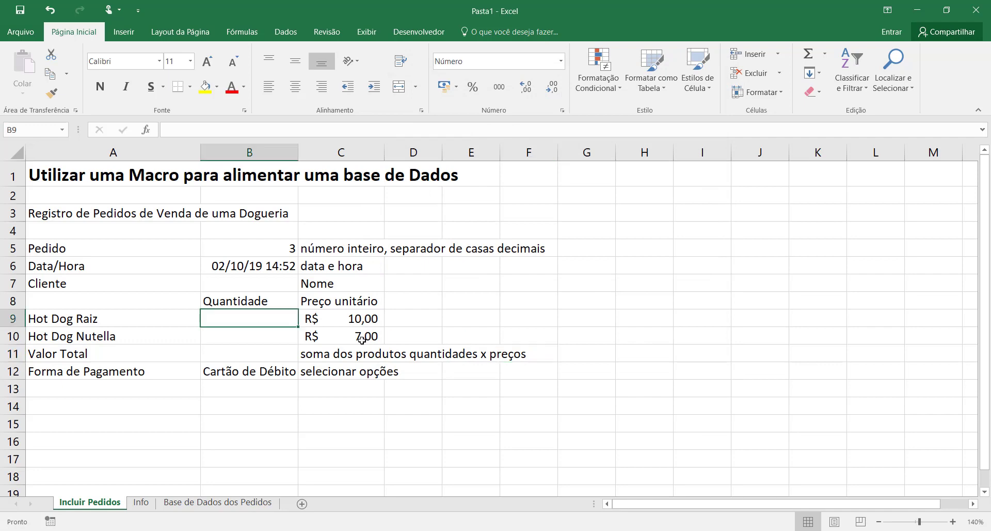
type("1")
key("Return")
type("2")
key("Return")
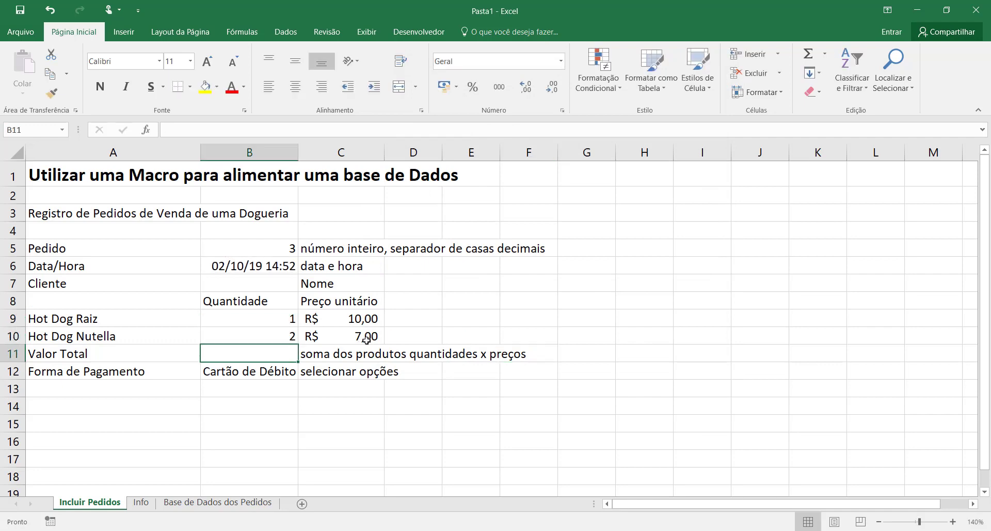
left_click(472, 312)
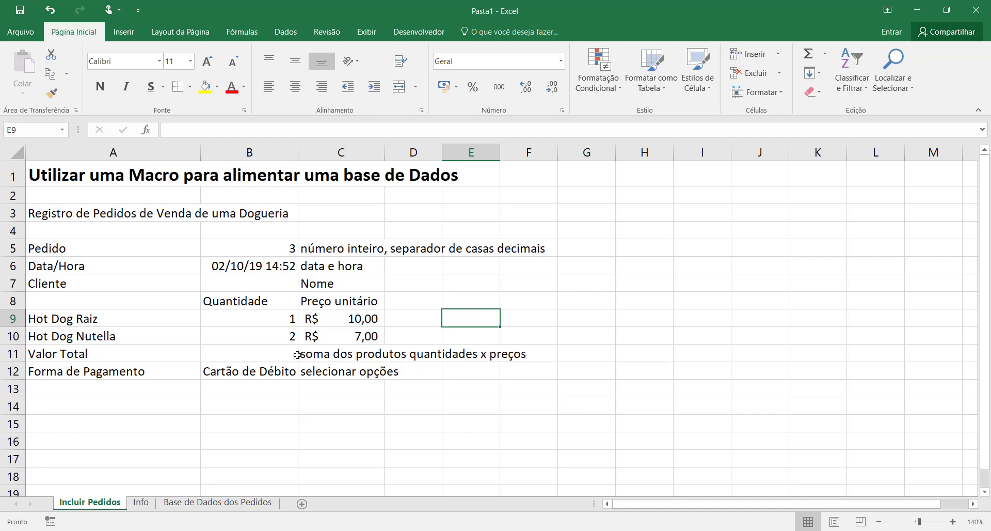
Step: Examine the quantity and unit price cells of both hot dogs that the total has to multiply
left_click(265, 355)
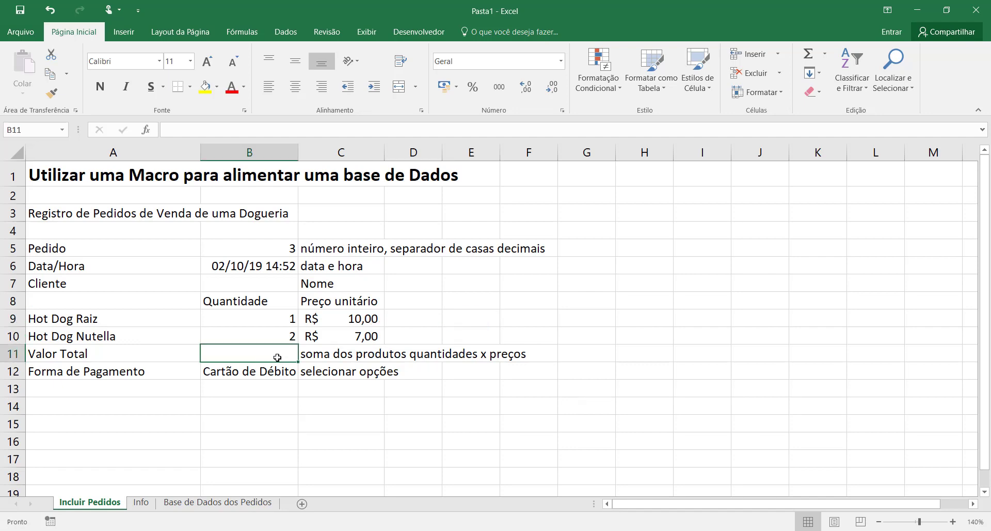
left_click_drag(279, 319, 315, 320)
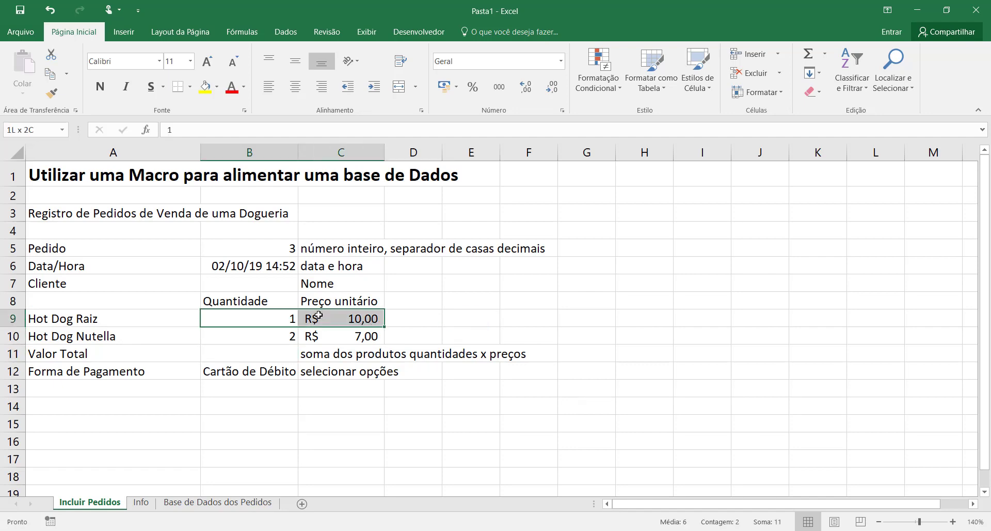
left_click(446, 318)
left_click(274, 322)
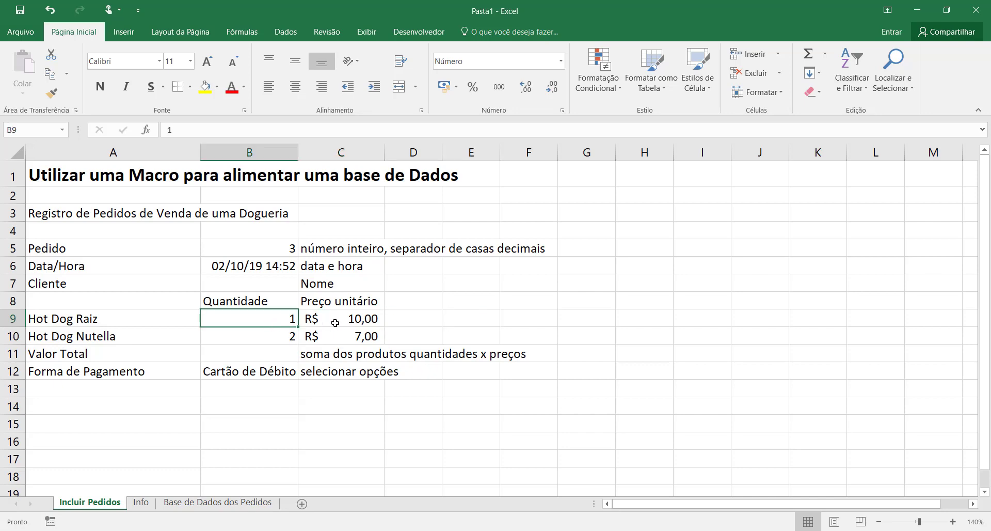
left_click(339, 323)
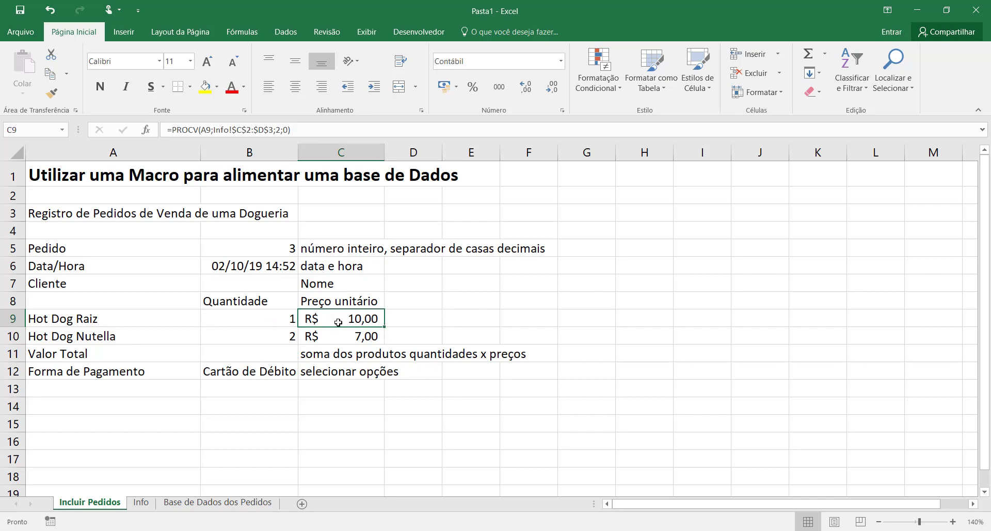
left_click(271, 336)
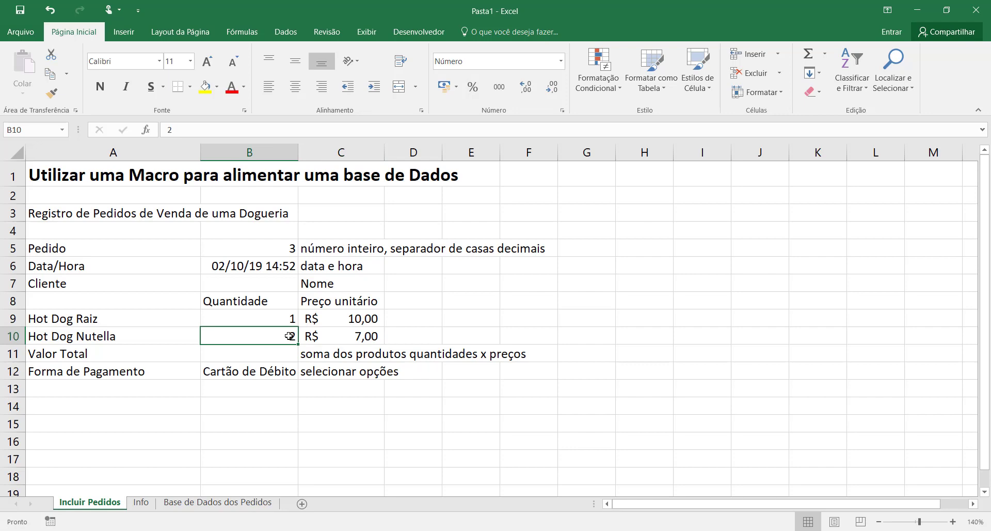
left_click(337, 336)
Step: Calculate Valor Total in B11 with the formula =SOMARPRODUTO(B9:B10;C9:C10)
left_click(278, 357)
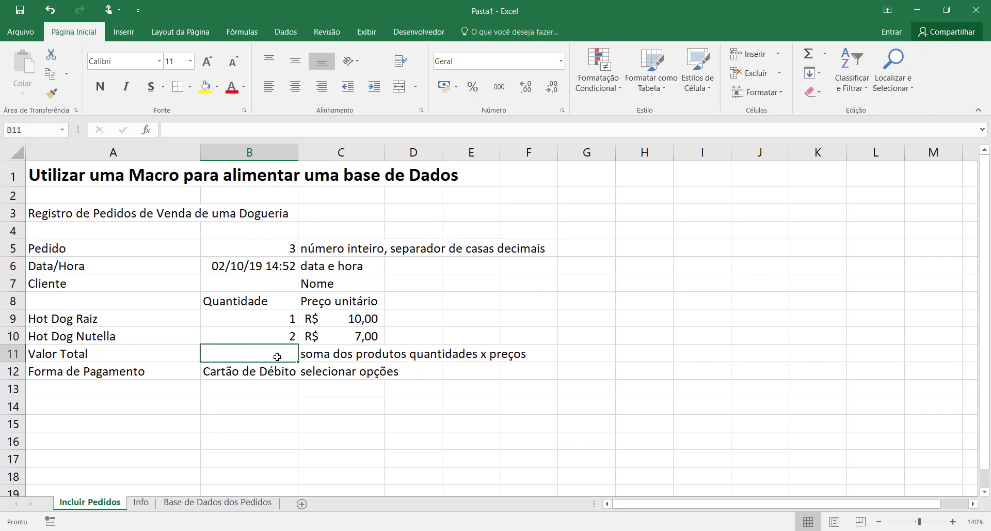
type("=somar")
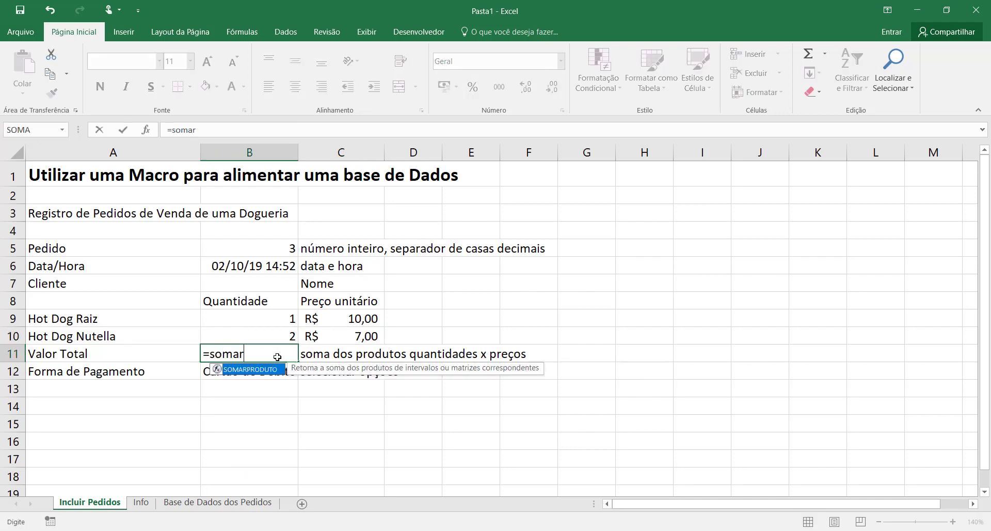
double_click(267, 370)
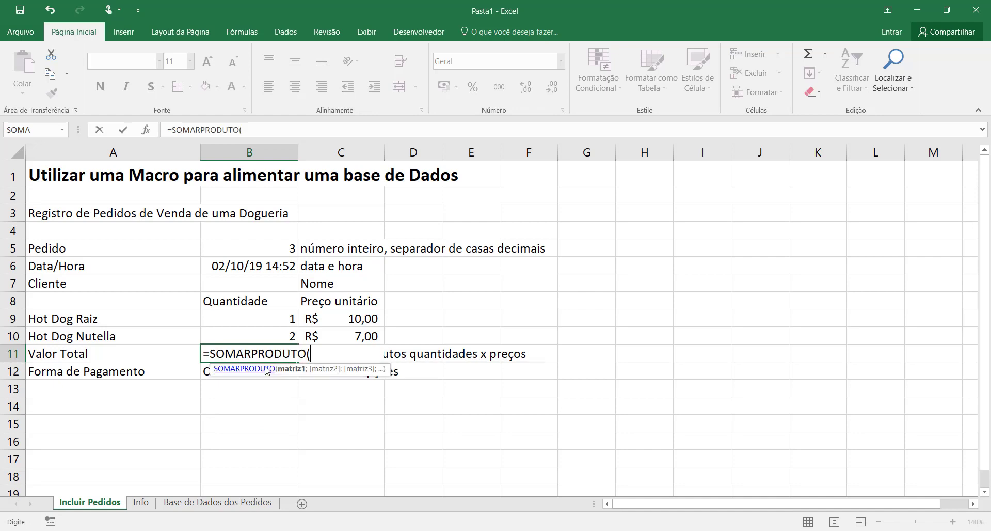
left_click_drag(270, 315, 272, 331)
type(";")
left_click_drag(343, 318, 352, 337)
key("Return")
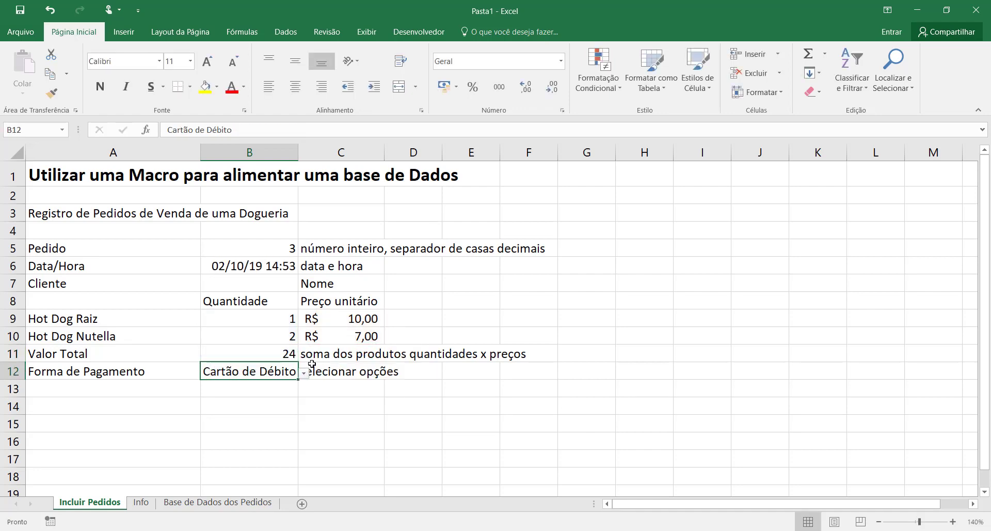
Step: Check the quantities and prices behind the total and apply the R$ Contábil number format to B11
left_click(277, 338)
left_click(341, 338)
left_click(273, 325)
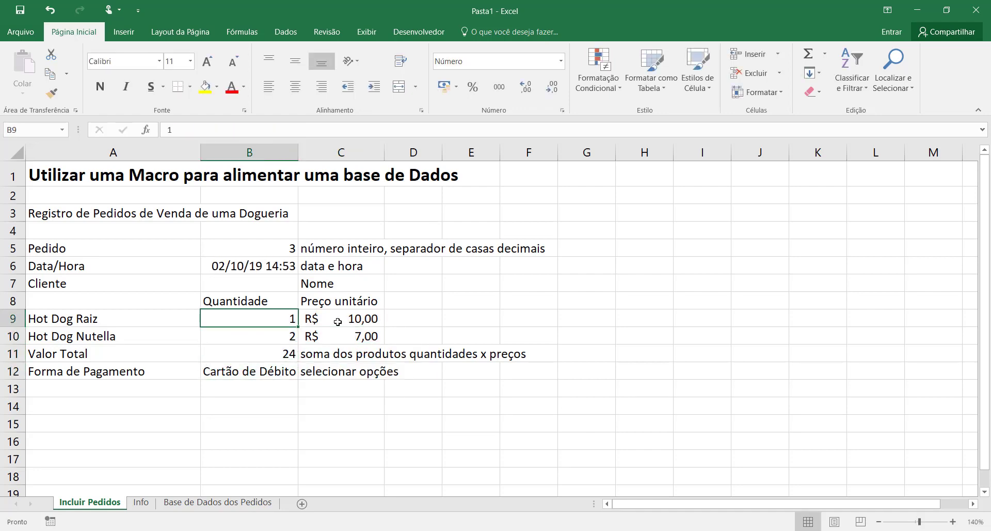
left_click(338, 322)
left_click(271, 357)
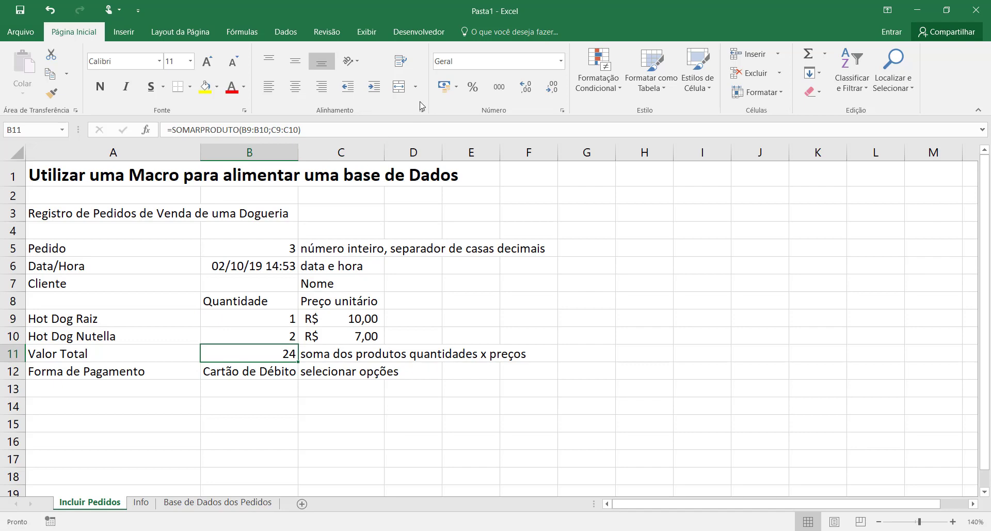
left_click(438, 92)
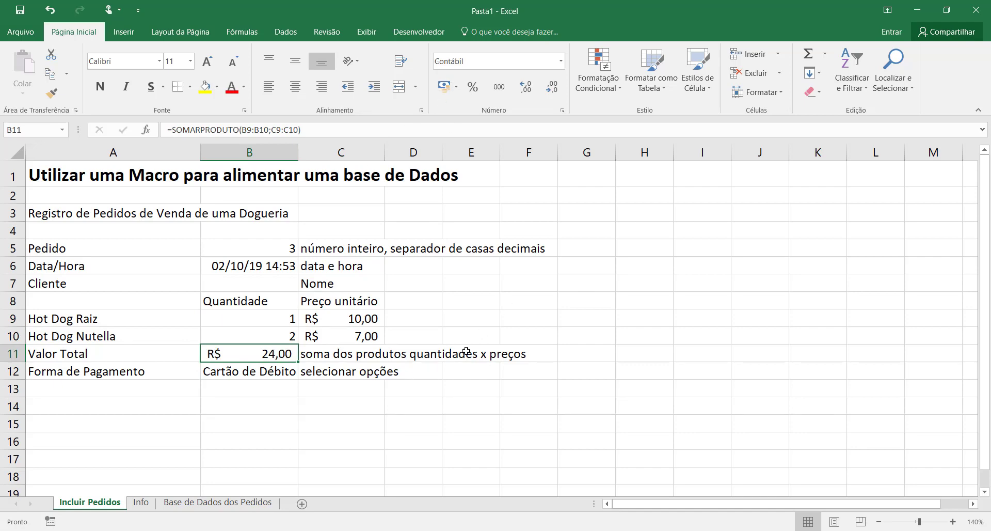
left_click(440, 316)
left_click(457, 403)
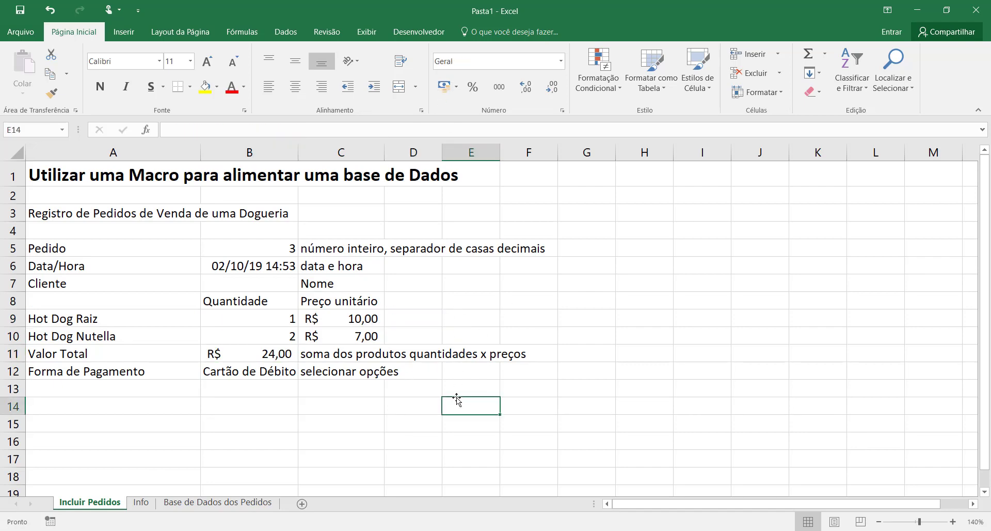
Step: Clear the explanatory notes beside Forma de Pagamento in C12 and Valor Total in C11
left_click(354, 377)
key("Delete")
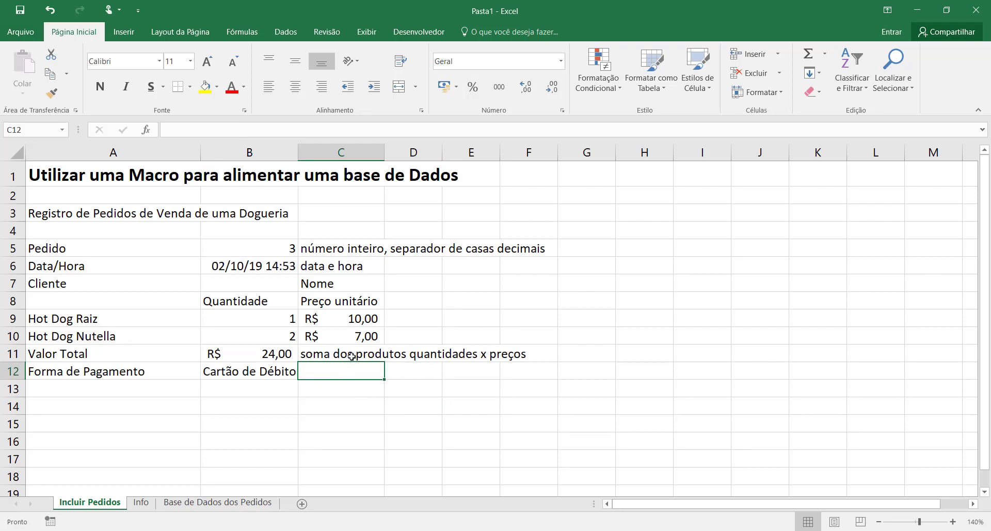
left_click(354, 354)
key("Delete")
key("Up")
Step: Delete the note in C7 and enter Nome as the sample client in B7
left_click(343, 282)
key("Delete")
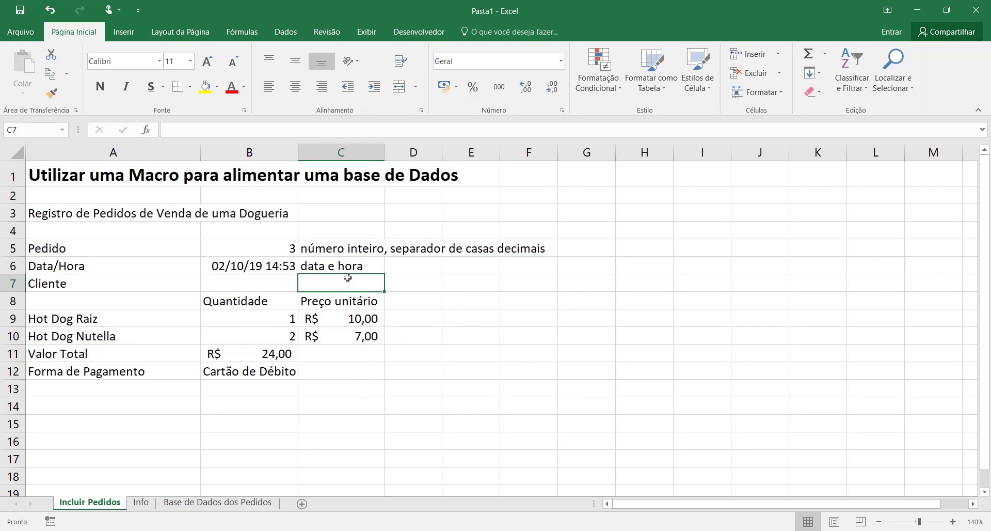
left_click(280, 289)
type("Nome")
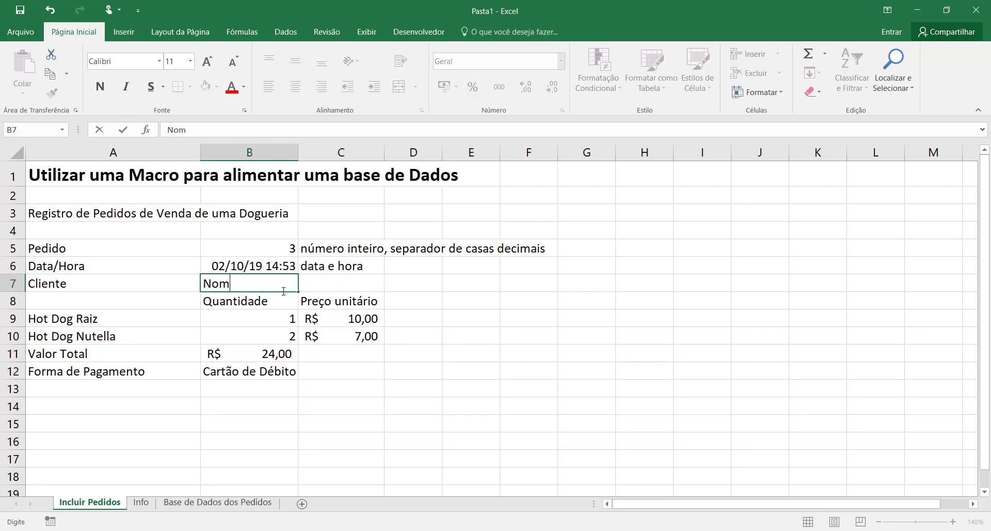
key("Tab")
Step: Clear the explanatory notes beside Data/Hora in C6 and Pedido in C5
left_click(323, 265)
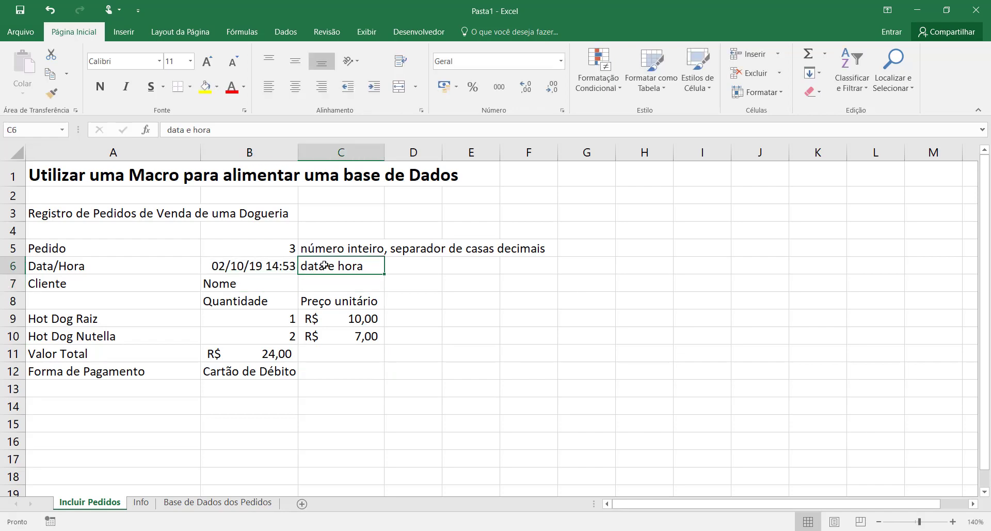
key("Delete")
left_click(328, 250)
key("Delete")
left_click(445, 318)
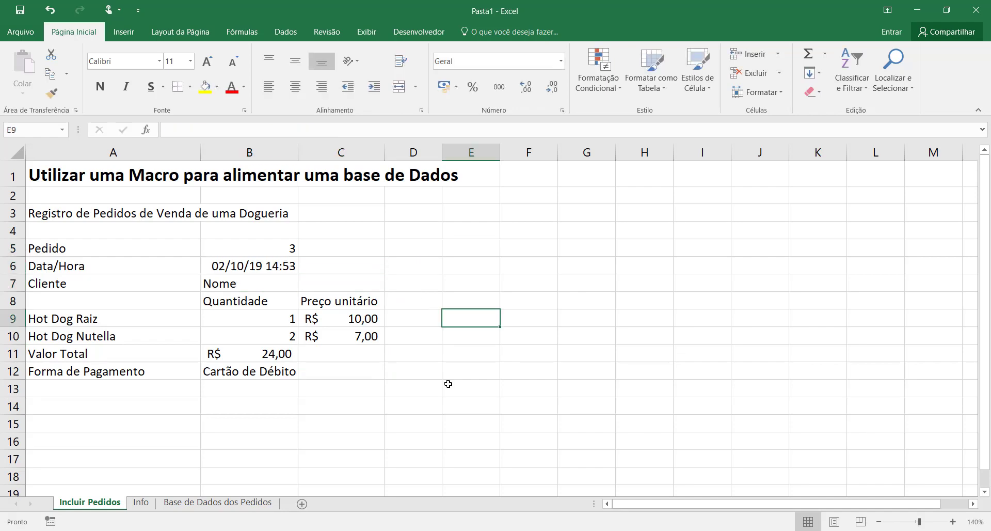
left_click(444, 391)
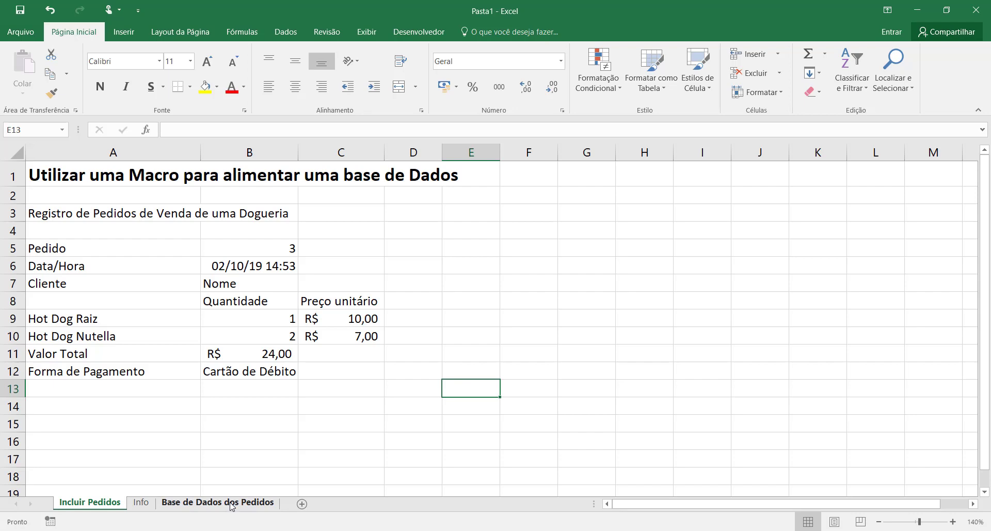
Step: Copy the labels in A5:A7, paste them transposed at A1 of Base de Dados dos Pedidos, and fit column B to its contents
left_click_drag(147, 246, 146, 281)
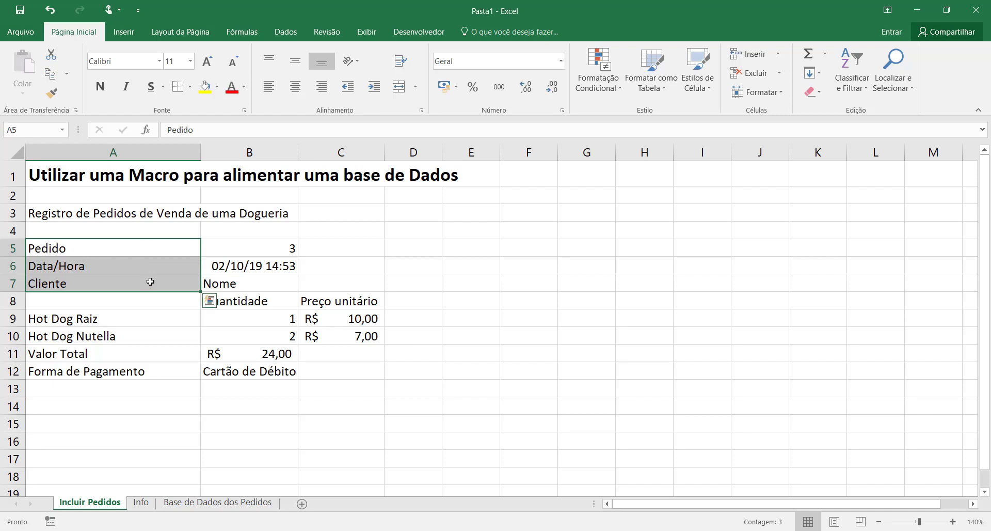
key("ctrl+c")
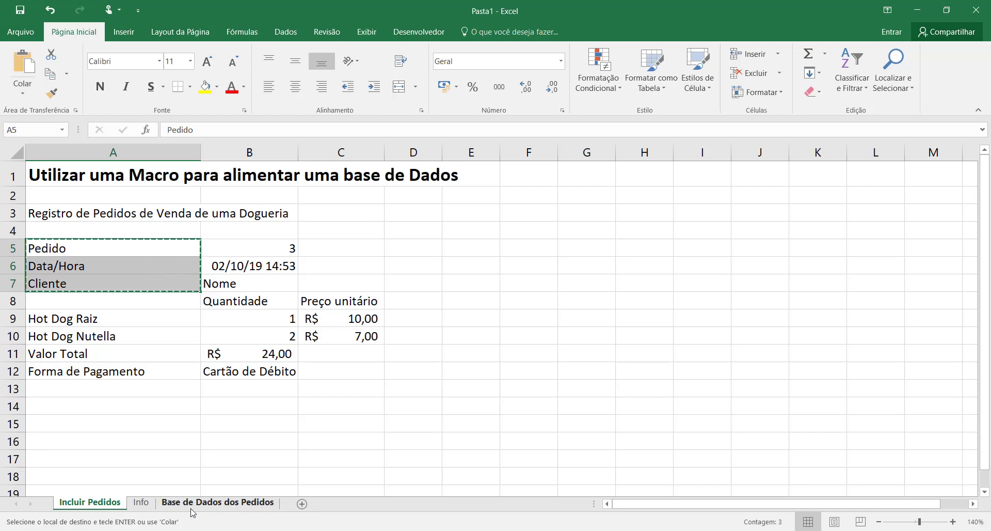
left_click(195, 507)
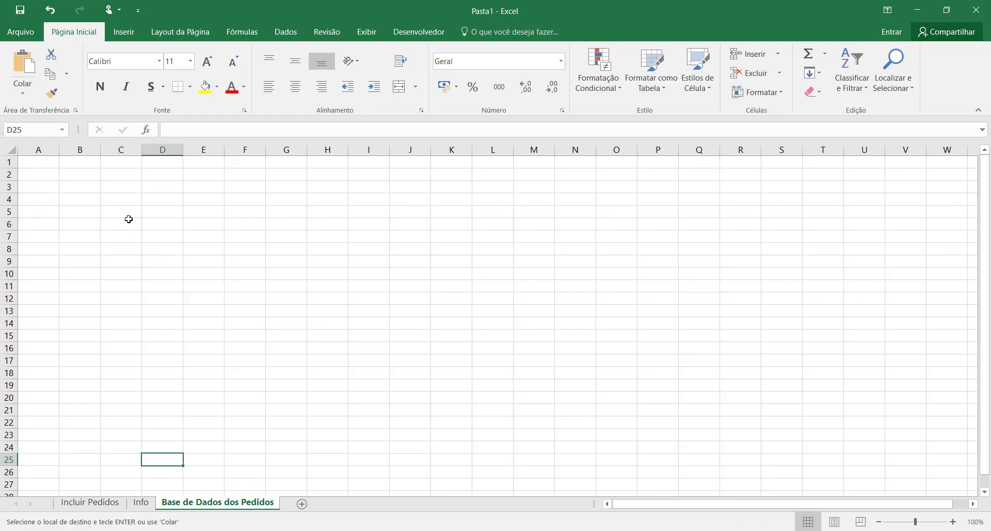
left_click(38, 162)
right_click(40, 164)
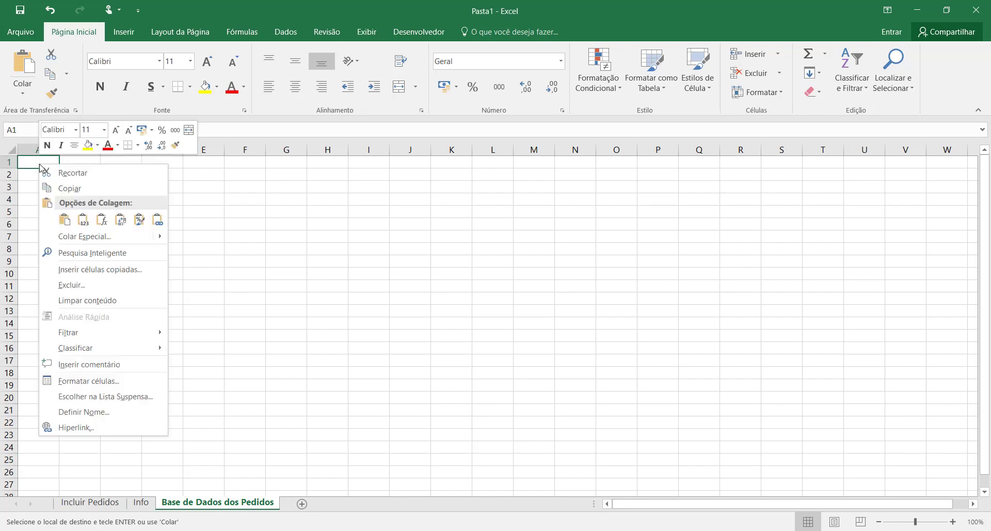
left_click(120, 221)
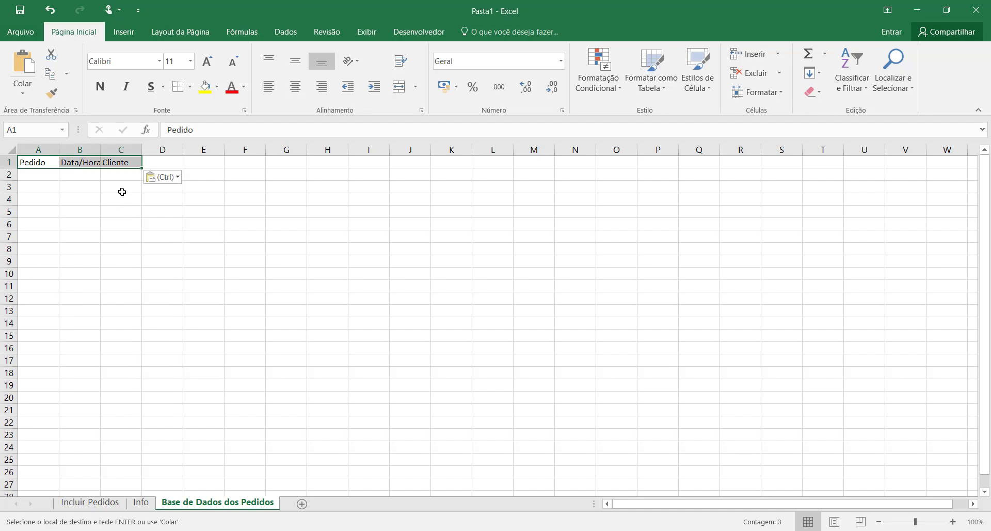
double_click(105, 146)
left_click(154, 251)
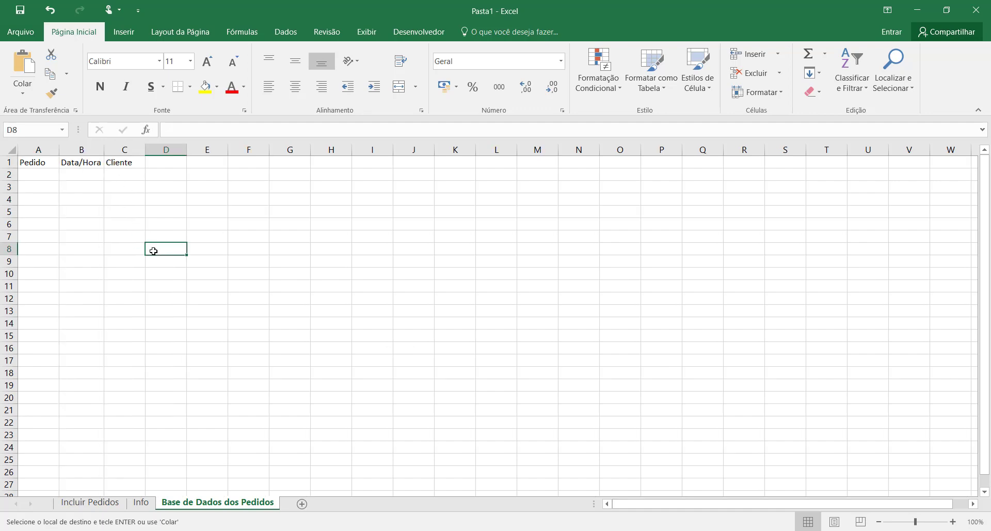
Step: Return to the Incluir Pedidos sheet and cancel the active copy selection
left_click(82, 501)
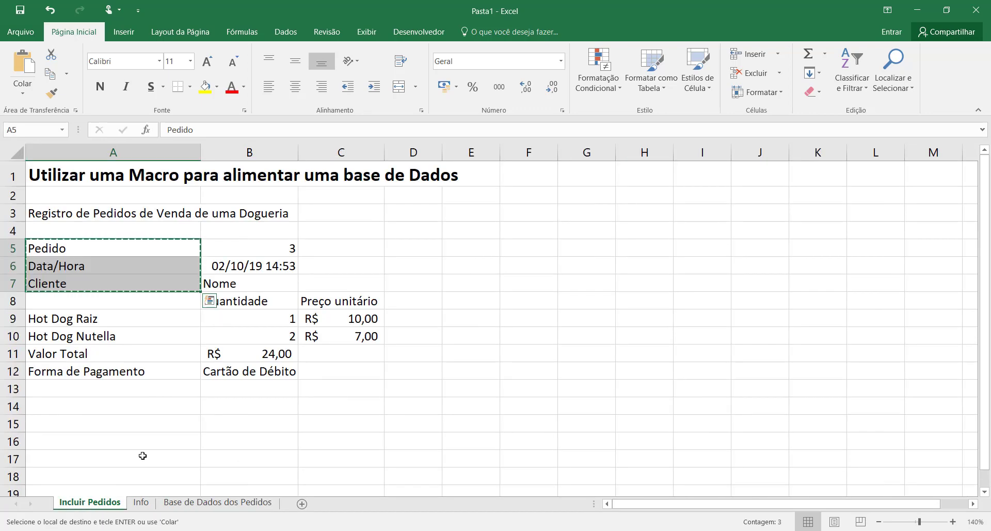
key("Escape")
left_click(177, 423)
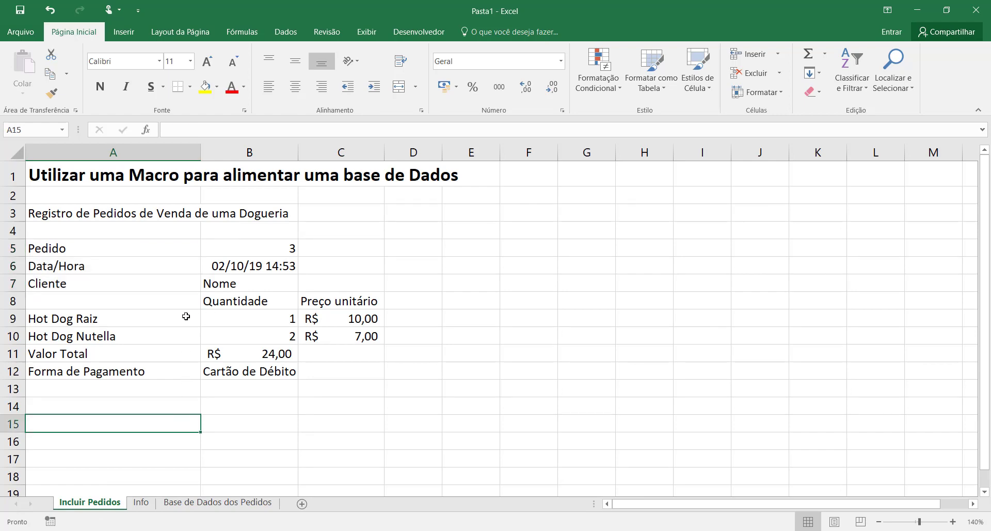
left_click(168, 324)
left_click(157, 340)
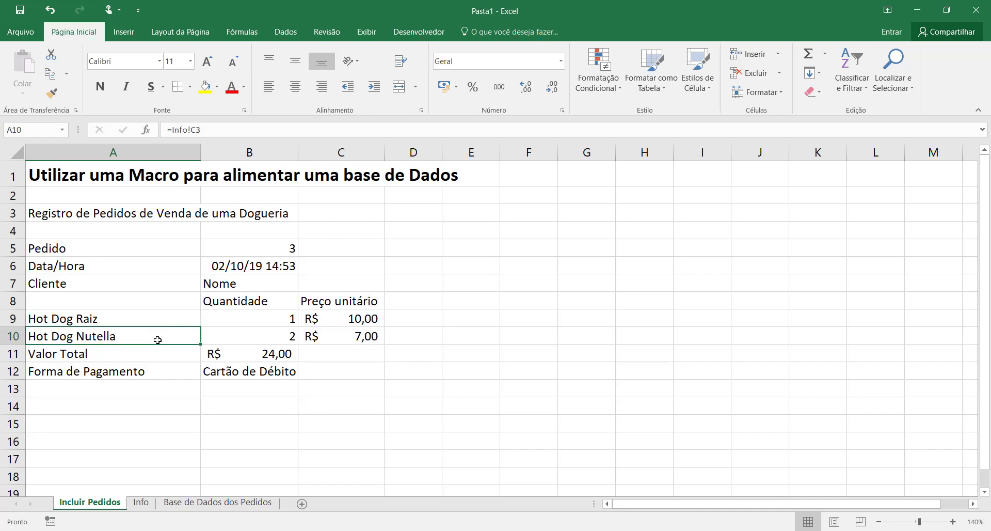
left_click(241, 315)
left_click(263, 334)
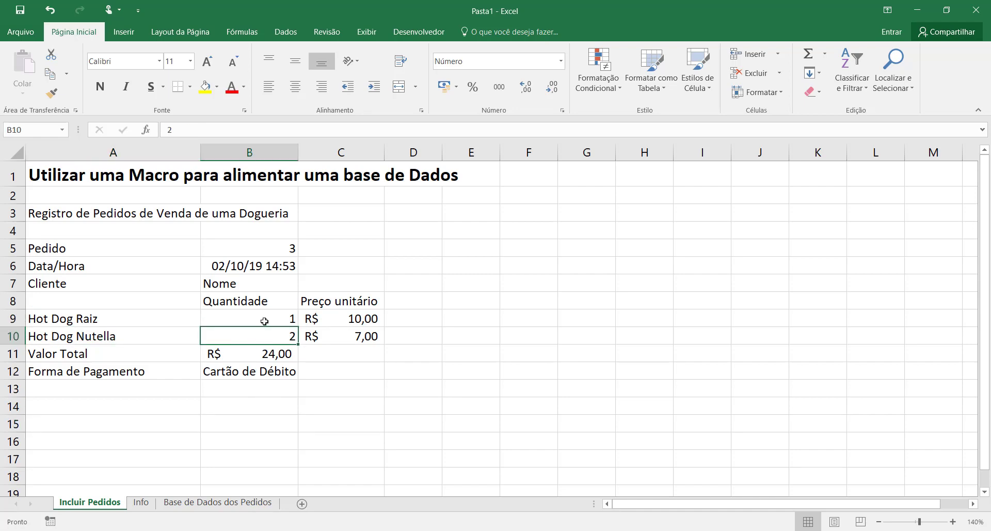
left_click_drag(264, 321, 264, 332)
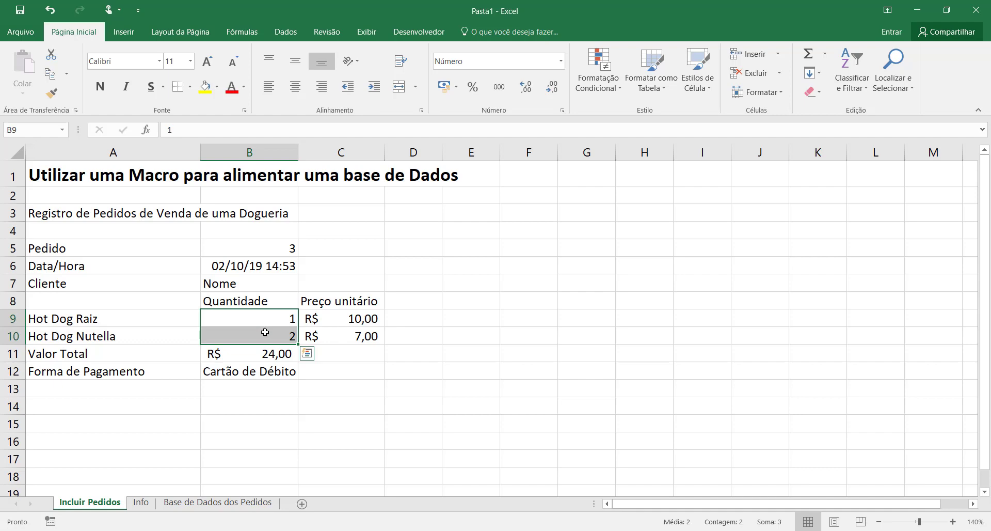
left_click(262, 302)
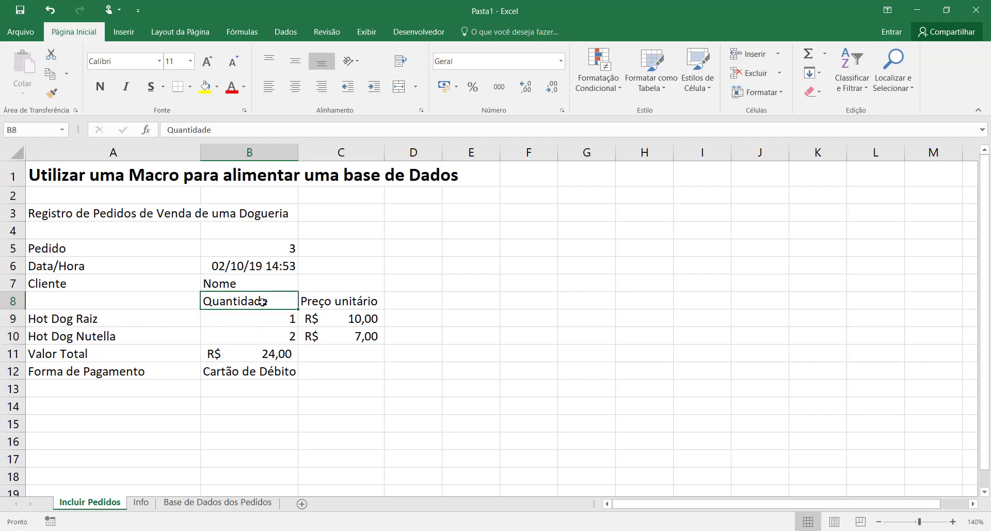
left_click(258, 320)
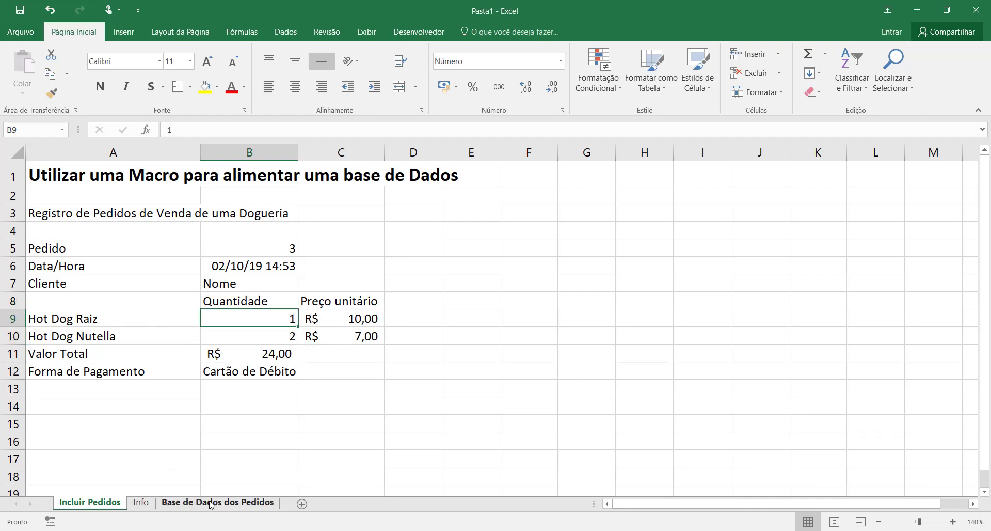
Step: Copy the product names in A9:A10 and paste them as values starting at D1 of Base de Dados dos Pedidos
left_click_drag(157, 321, 160, 330)
key("ctrl+c")
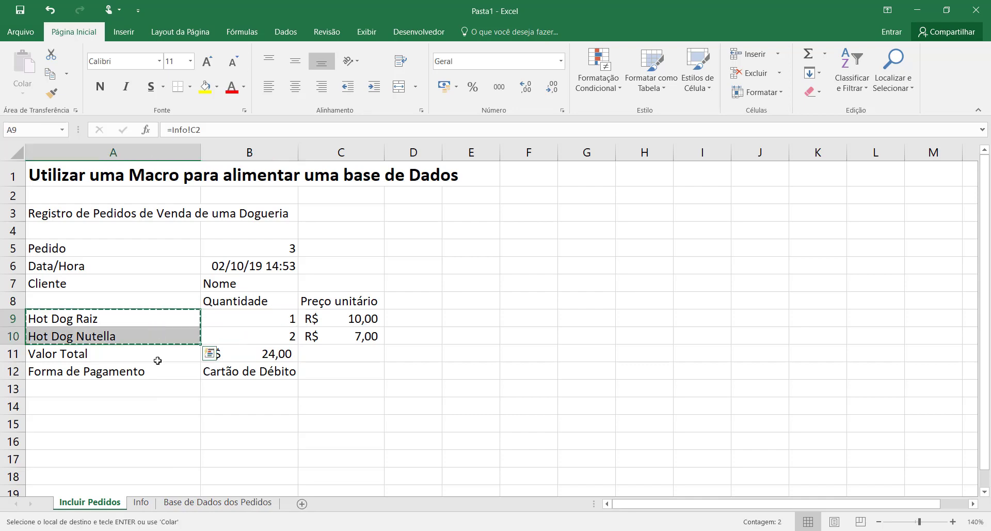
left_click(198, 500)
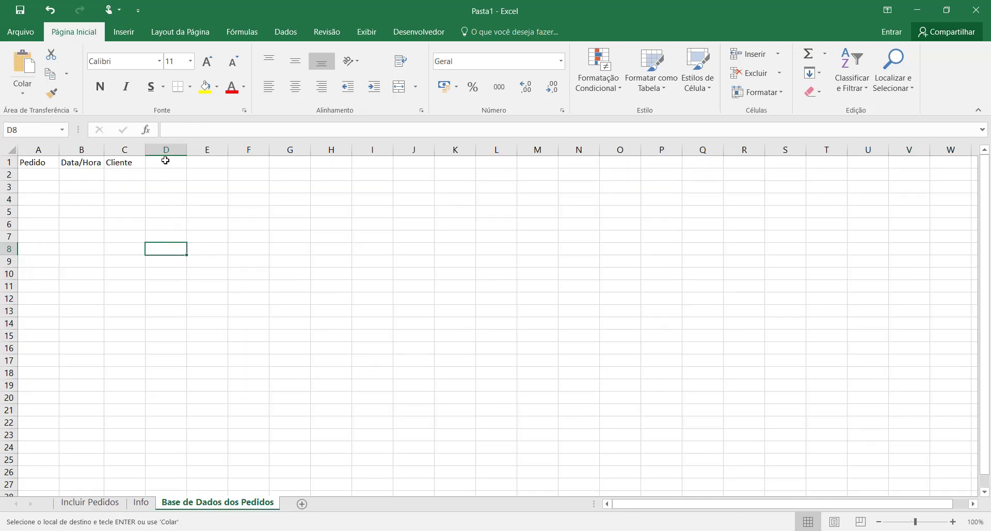
right_click(166, 161)
left_click(248, 217)
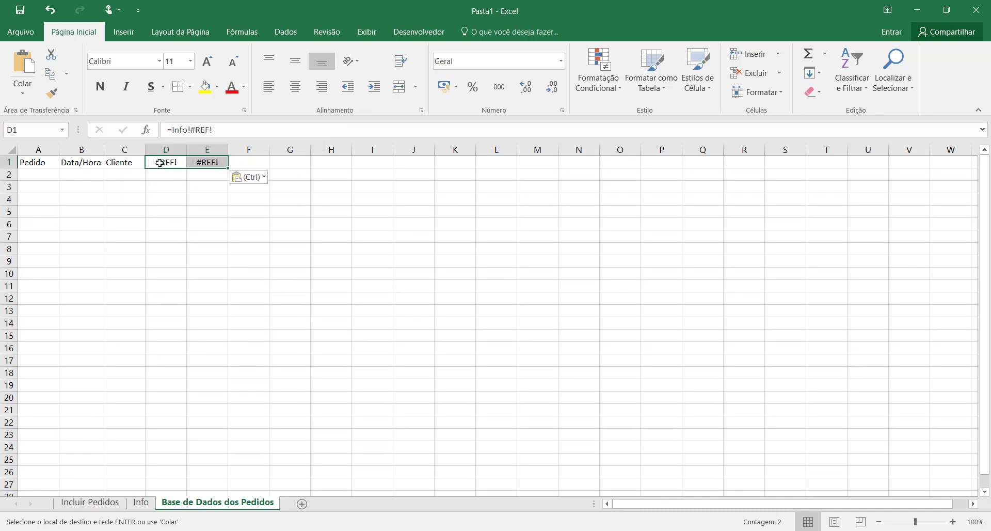
left_click(264, 177)
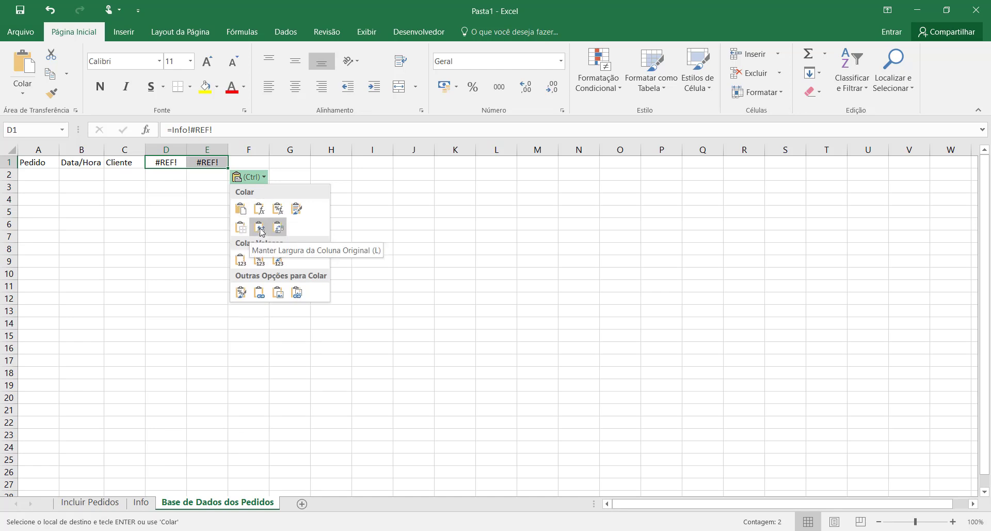
left_click(240, 259)
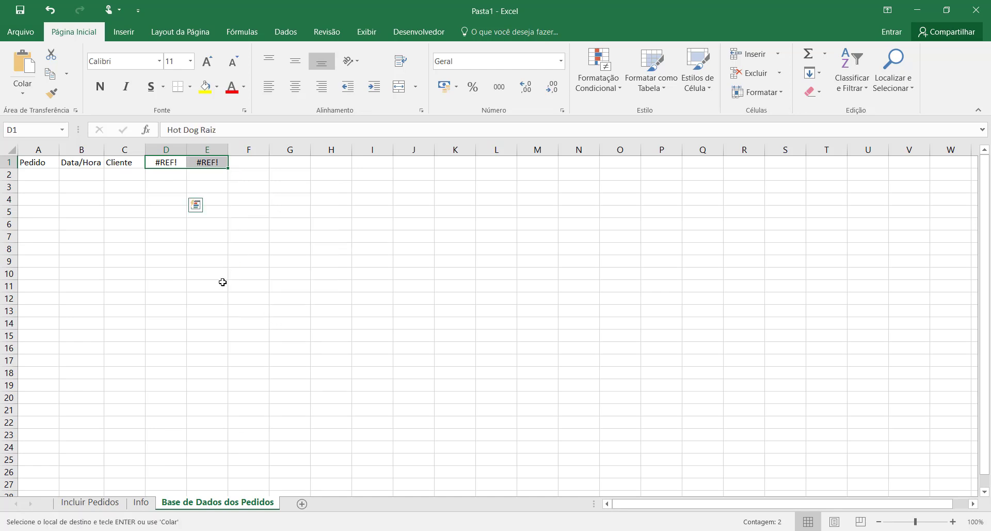
left_click(173, 213)
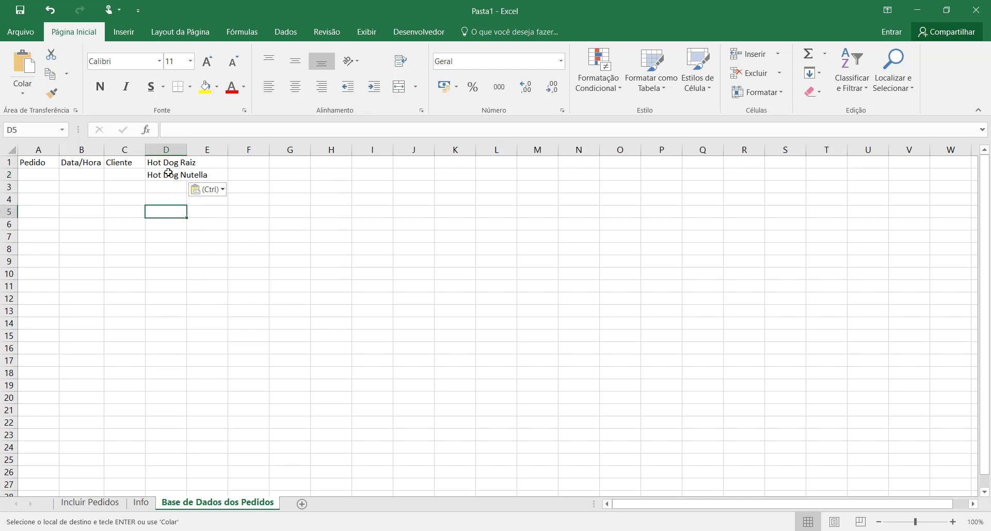
Step: Move the Hot Dog Nutella heading from D2 to E1
left_click(169, 175)
left_click_drag(166, 180, 210, 165)
left_click(172, 196)
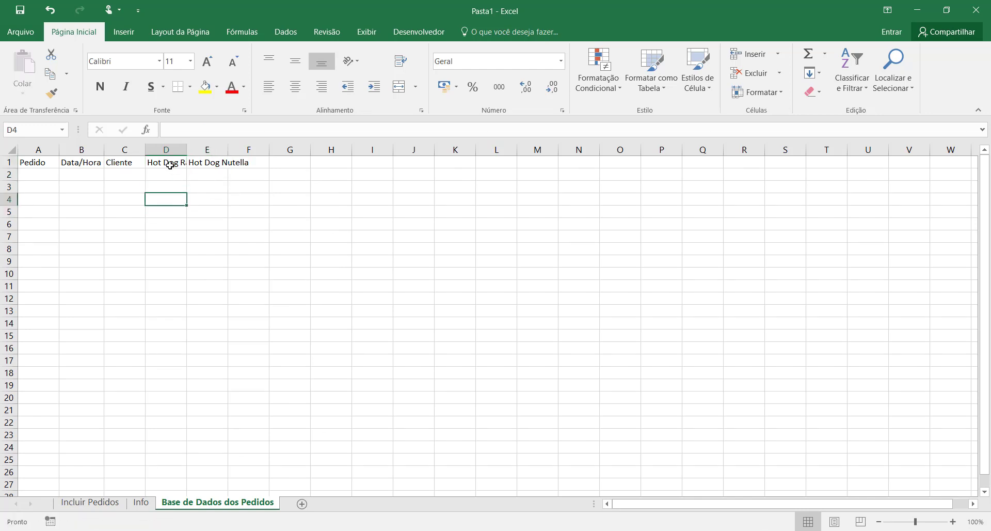
Step: Review the column headings in A1:E1 of the Base de Dados dos Pedidos sheet
left_click(171, 165)
left_click(136, 165)
left_click(94, 165)
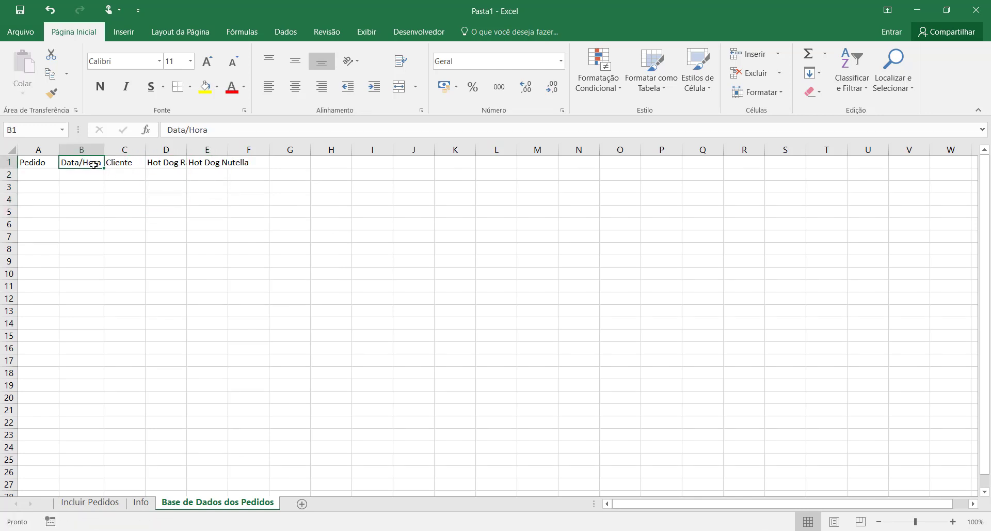
left_click(43, 164)
left_click(173, 165)
left_click(204, 165)
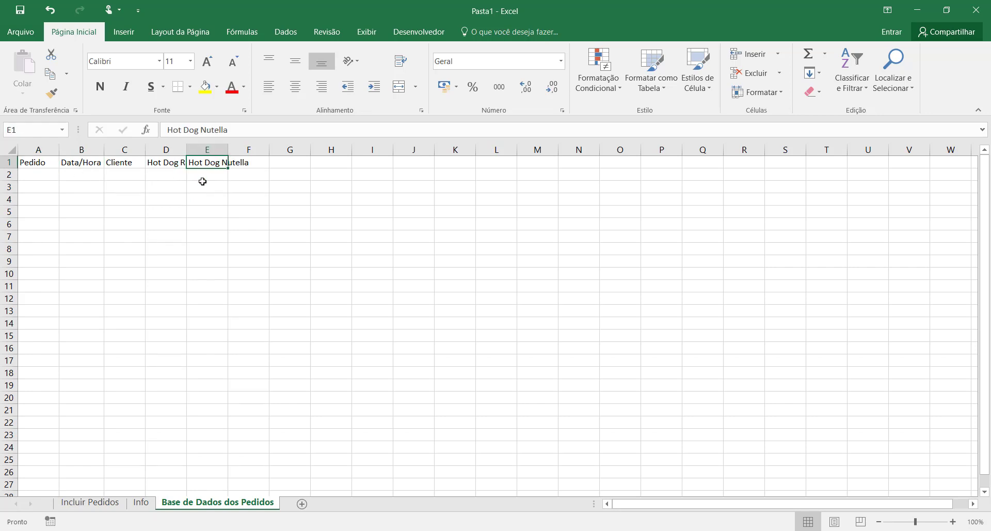
left_click(76, 163)
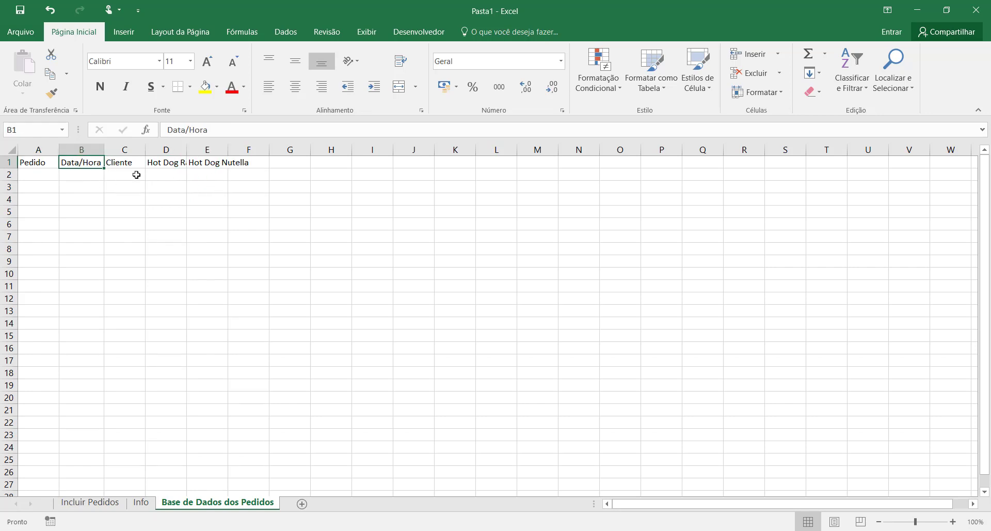
left_click(208, 165)
left_click(166, 237)
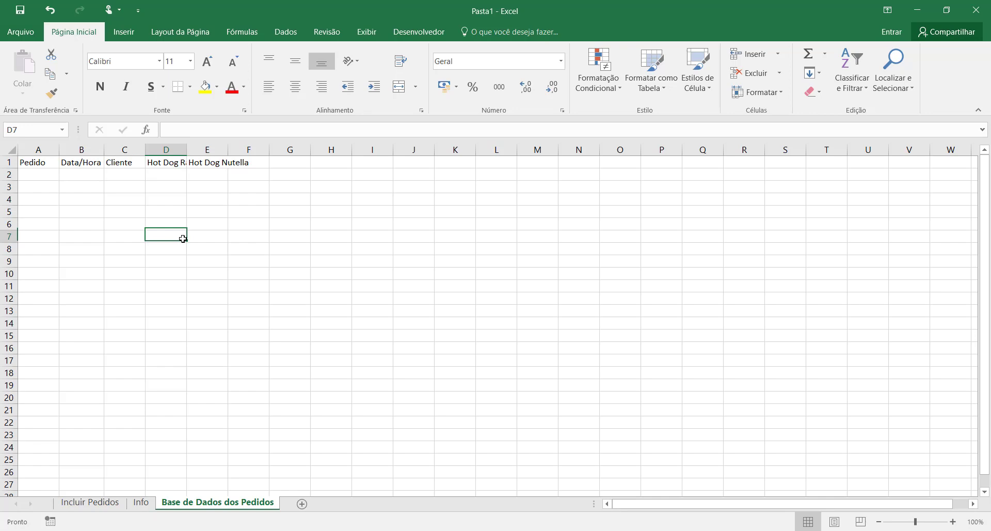
Step: Copy Preço unitário from C8 of Incluir Pedidos and move Hot Dog Nutella from E1 to F1 in Base de Dados dos Pedidos
left_click(90, 503)
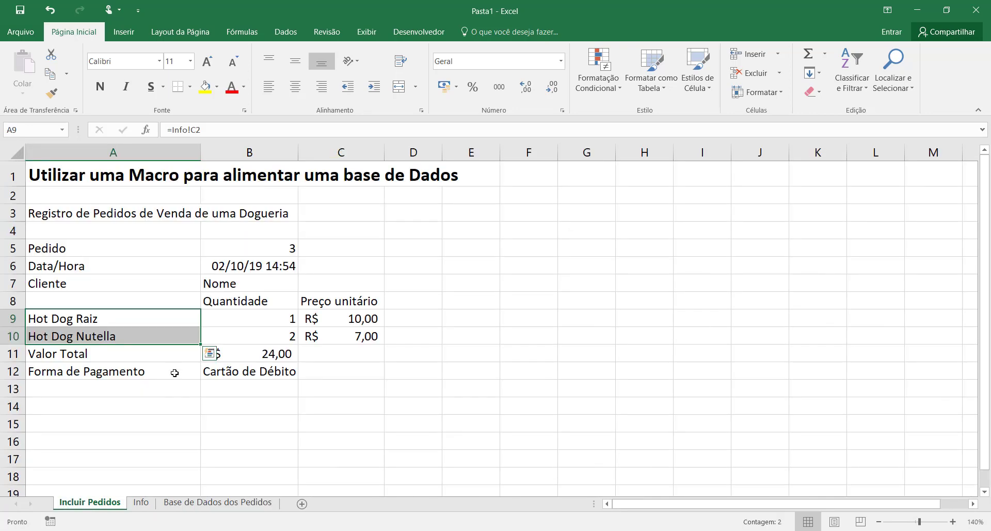
left_click(175, 420)
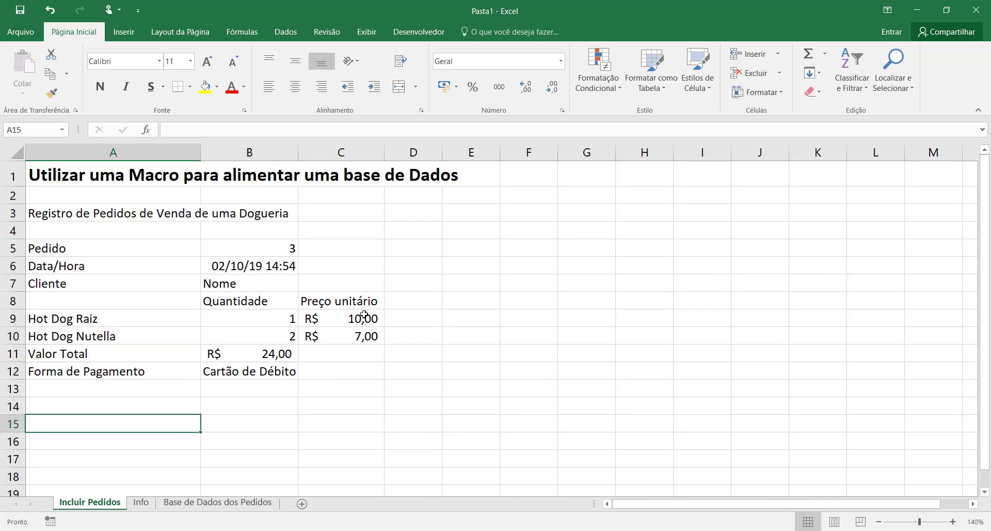
left_click(351, 303)
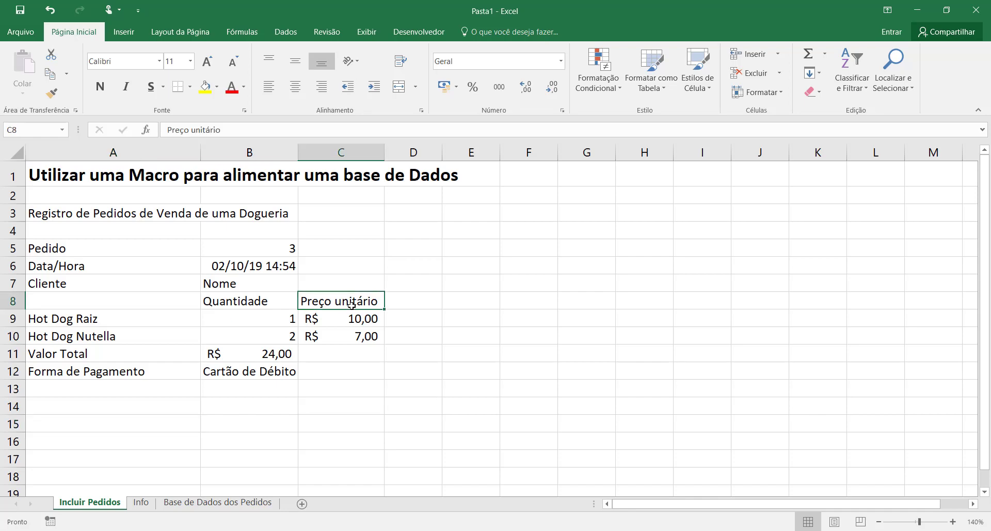
key("ctrl+c")
left_click(202, 502)
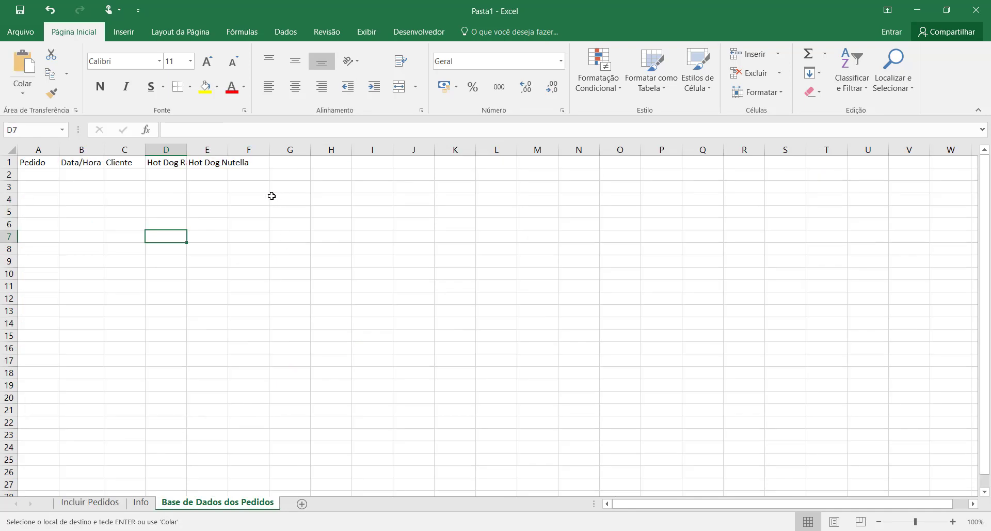
left_click(212, 166)
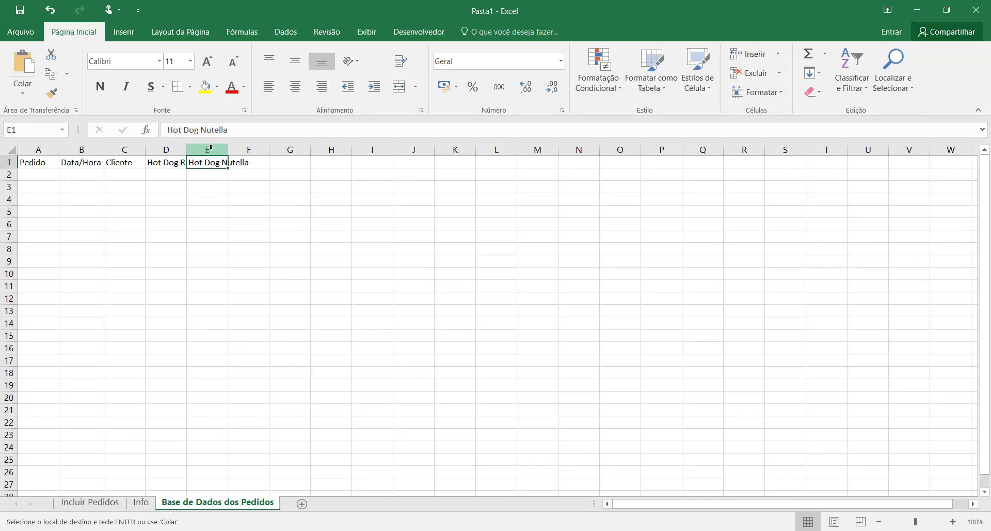
left_click_drag(212, 168, 255, 170)
left_click(215, 165)
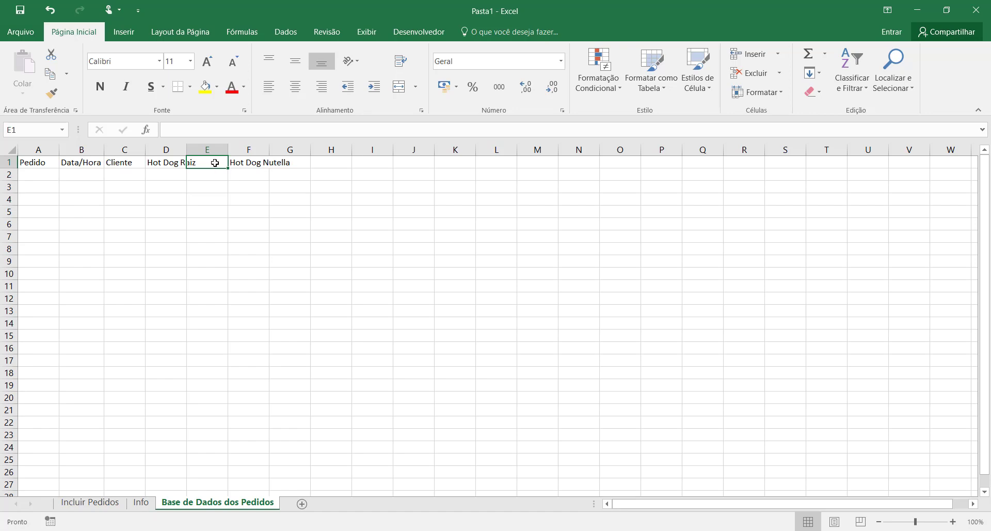
Step: Copy Preço unitário from C8 of Incluir Pedidos again, paste it into E1 of Base de Dados dos Pedidos, and widen column E
right_click(215, 162)
left_click(377, 232)
left_click(90, 502)
key("ctrl+c")
left_click(218, 502)
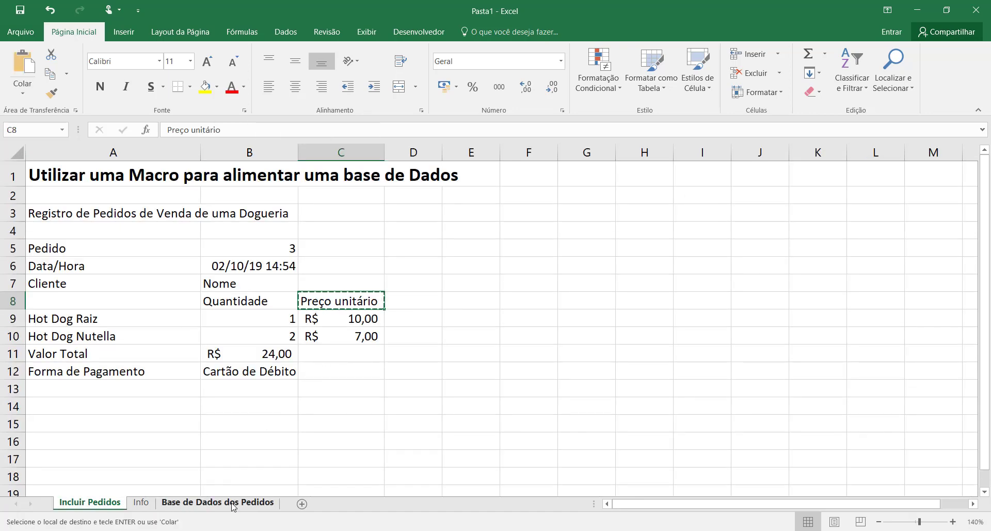
right_click(205, 160)
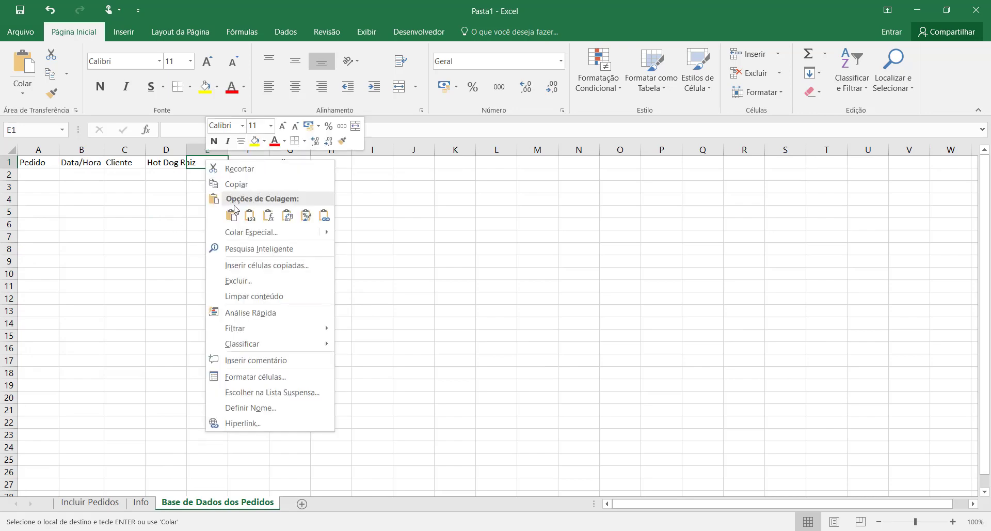
left_click(227, 215)
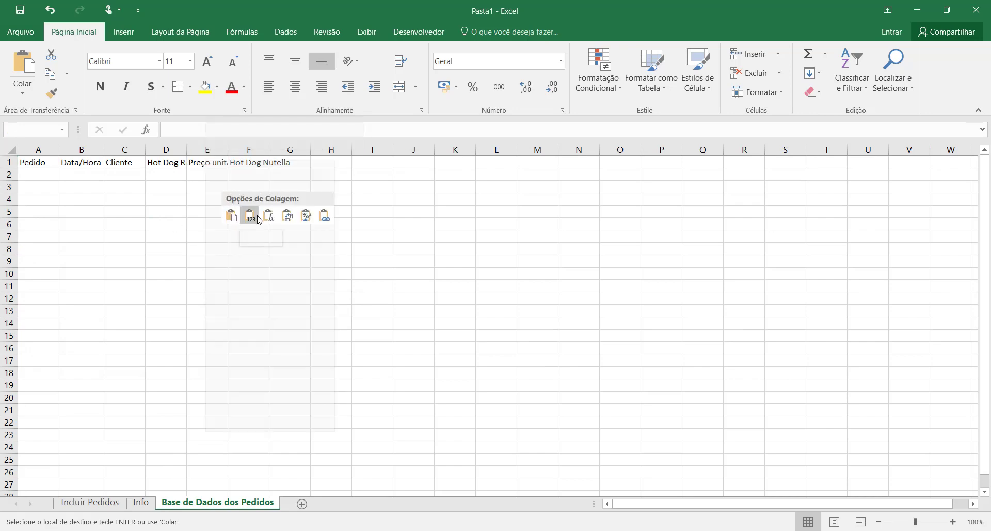
left_click_drag(228, 150, 253, 149)
Step: Extend the heading in E1 to read Preço unitário Raiz
double_click(242, 165)
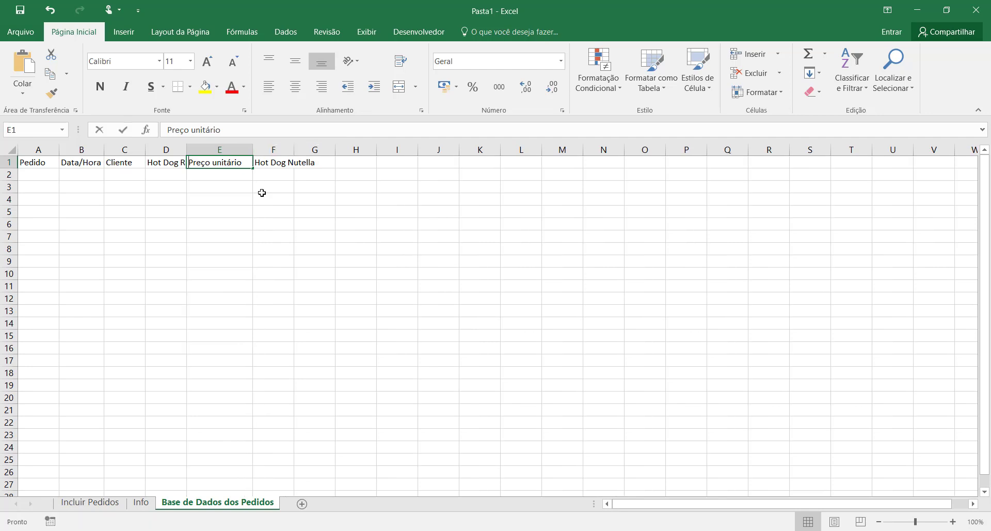
type("rai")
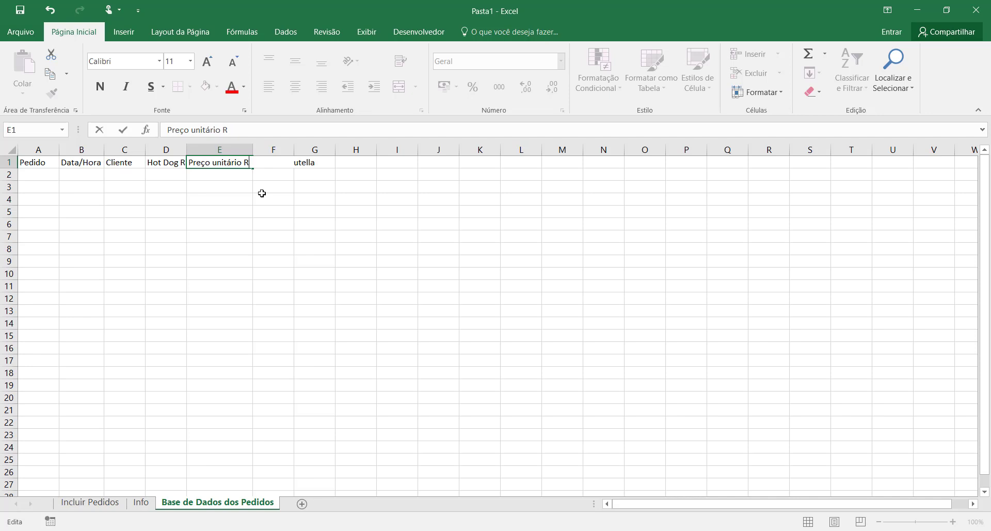
key("Tab")
key("Tab")
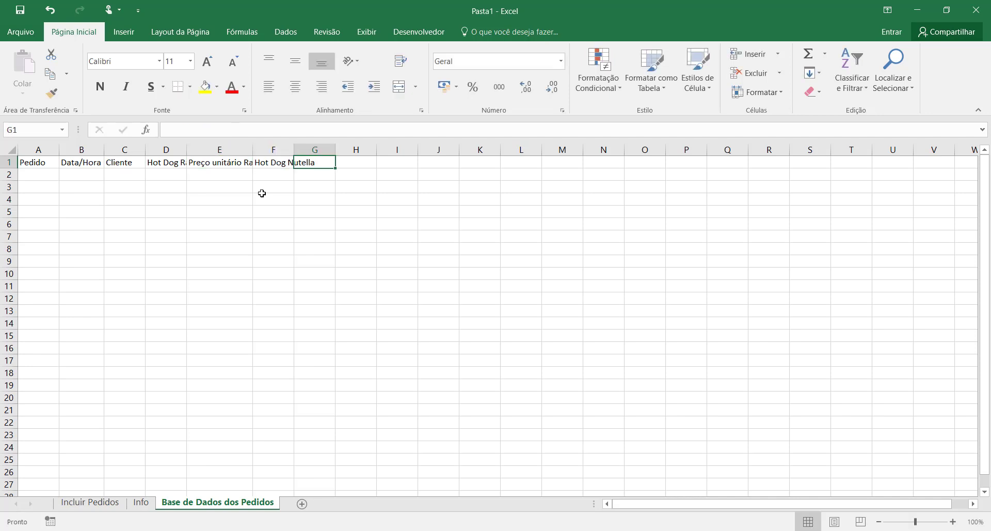
Step: Enter the heading Preço unitário Nutella in G1, with a capital N in Nutella
type("Preço unitári")
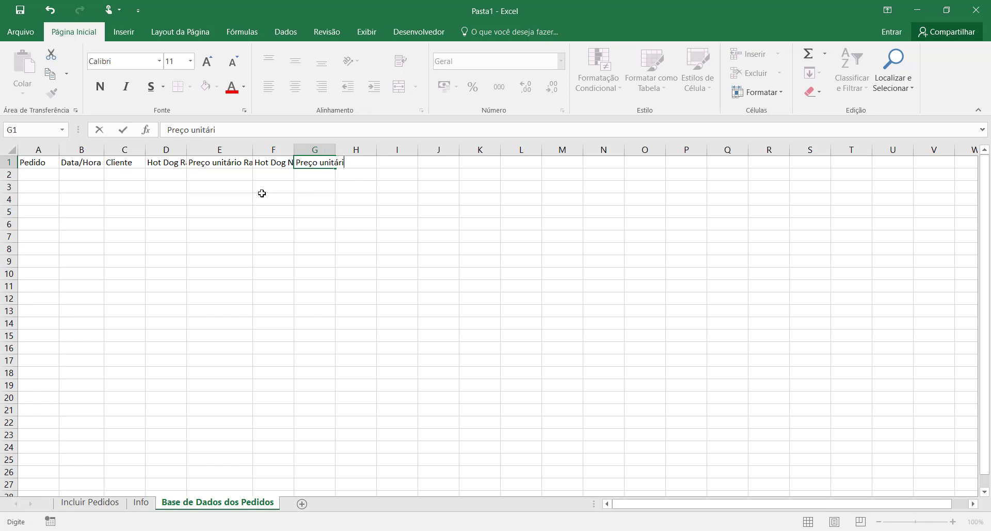
type("o nutella")
key("F2")
key("Left")
key("Left")
key("Left")
key("Left")
key("Left")
key("Left")
key("BackSpace")
type("N")
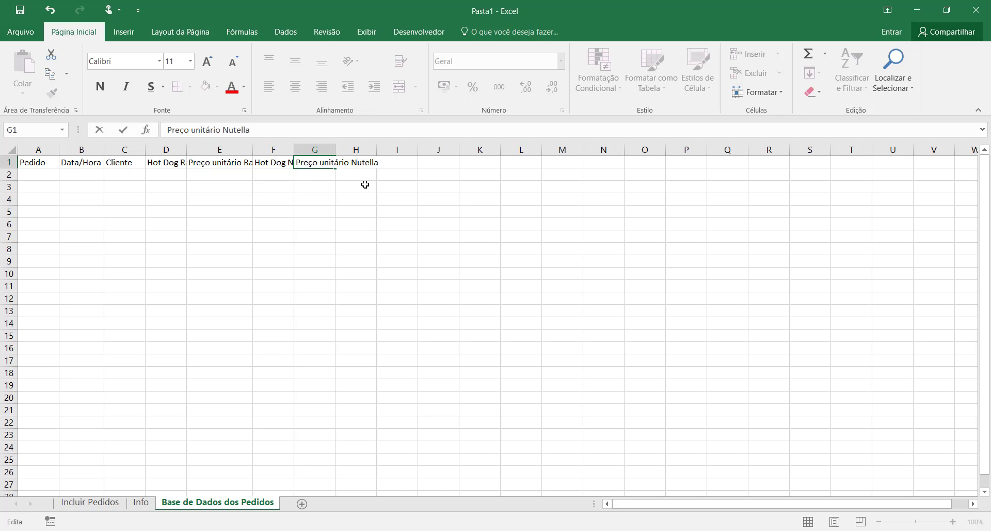
left_click(339, 212)
left_click(339, 250)
Step: Widen columns A to H of Base de Dados dos Pedidos to one equal, larger width
left_click_drag(39, 150, 356, 150)
left_click_drag(59, 148, 72, 150)
left_click(240, 278)
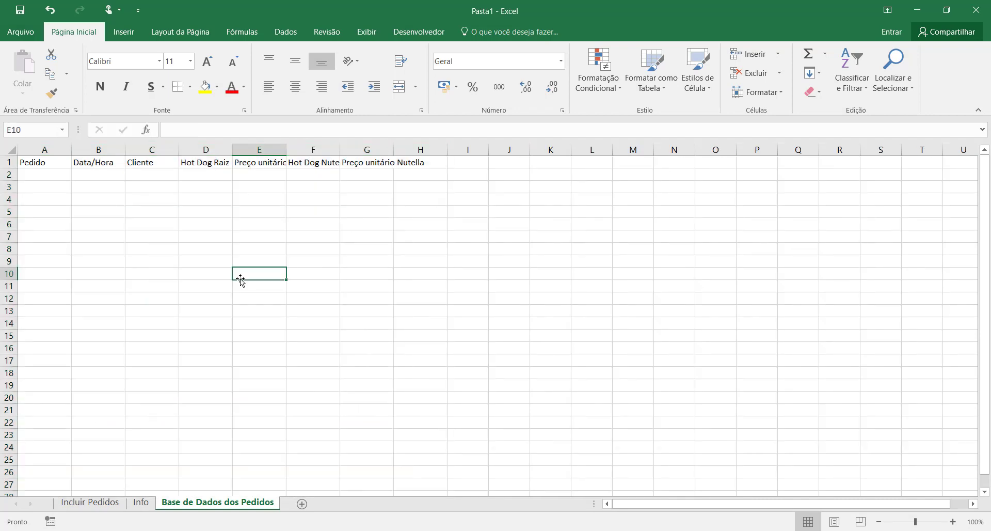
Step: Copy Valor Total and Forma de Pagamento from A11:A12 of Incluir Pedidos and paste them starting at H1 of Base de Dados dos Pedidos
left_click(140, 502)
left_click(117, 502)
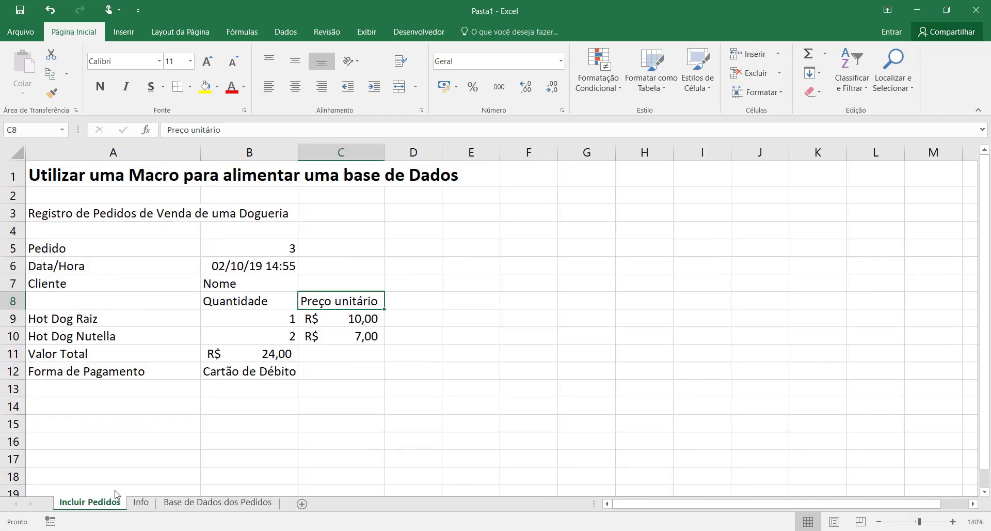
left_click(352, 356)
left_click(342, 388)
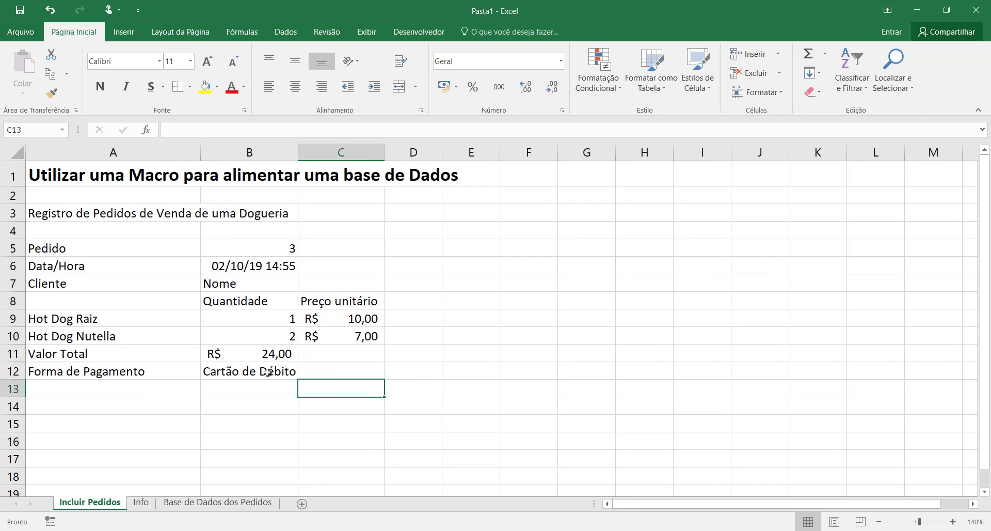
left_click(257, 357)
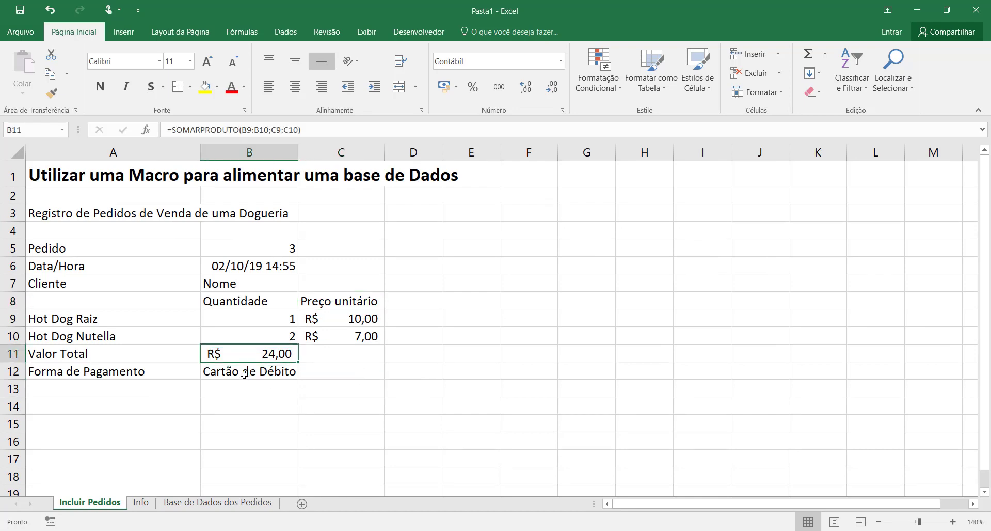
left_click(244, 374)
left_click_drag(160, 359, 173, 368)
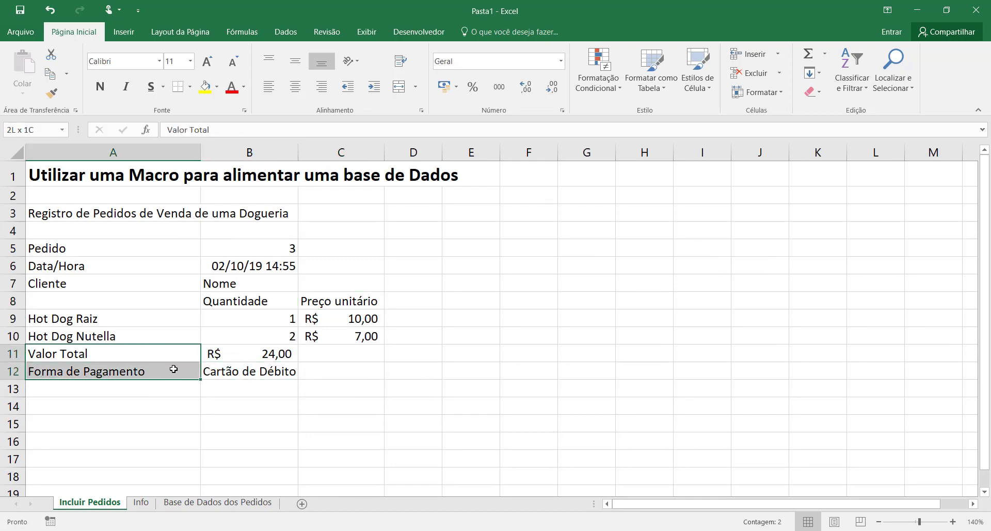
key("ctrl+c")
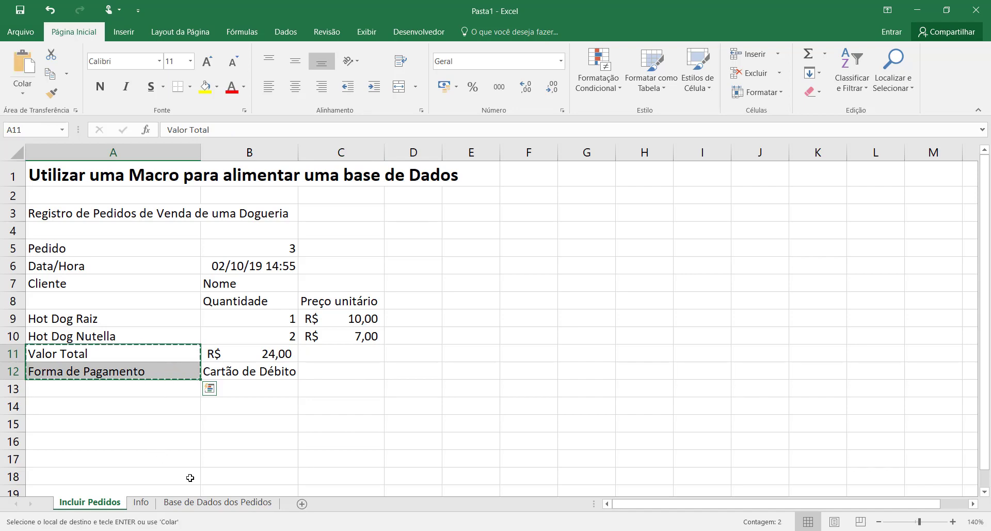
left_click(217, 502)
left_click(428, 161)
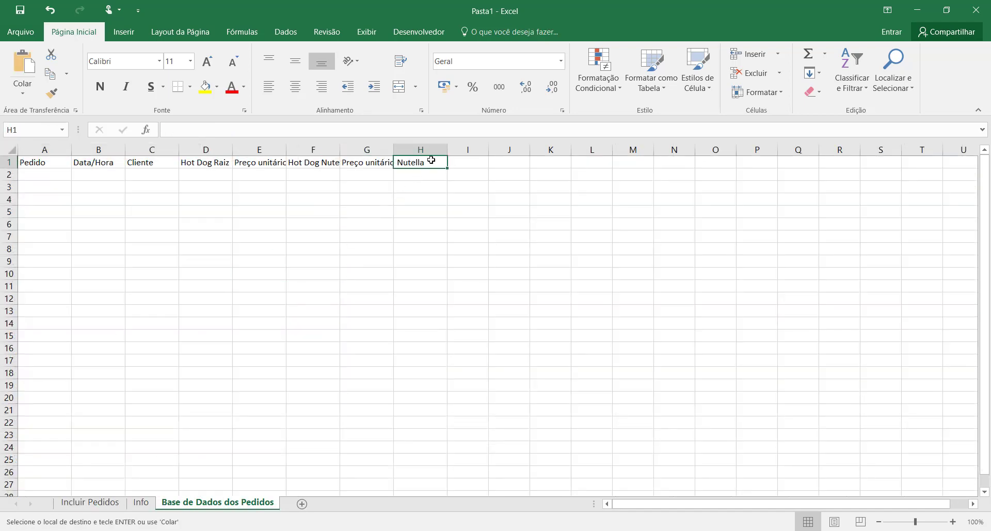
right_click(434, 161)
left_click(471, 214)
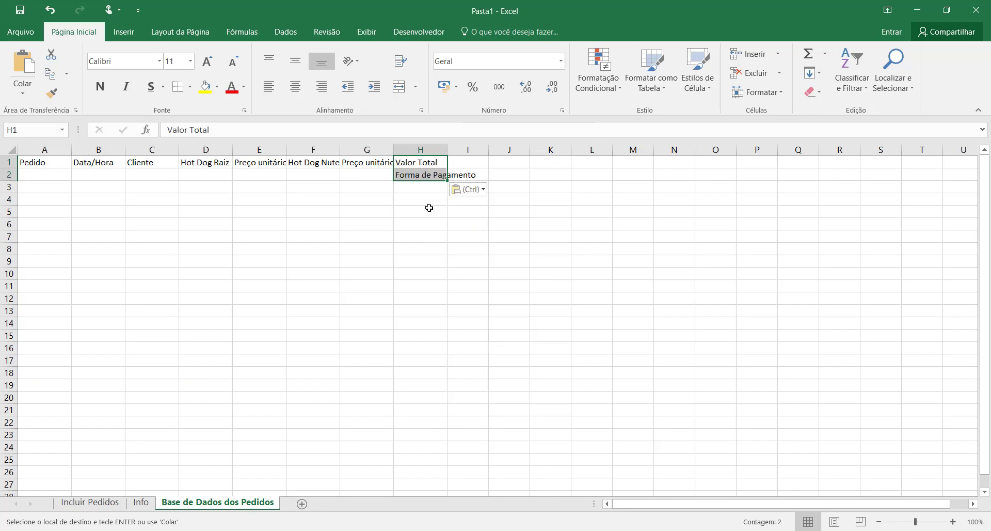
Step: Move the Forma de Pagamento heading from H2 to I1
left_click(427, 210)
left_click(425, 176)
left_click_drag(445, 180, 461, 174)
left_click(398, 215)
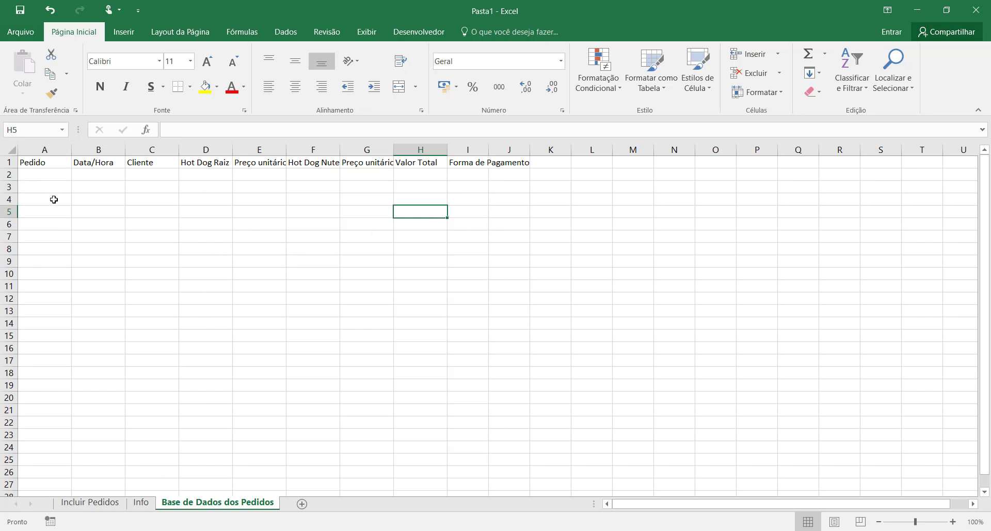
Step: Widen columns A to J of Base de Dados dos Pedidos to one equal, larger width
left_click(237, 295)
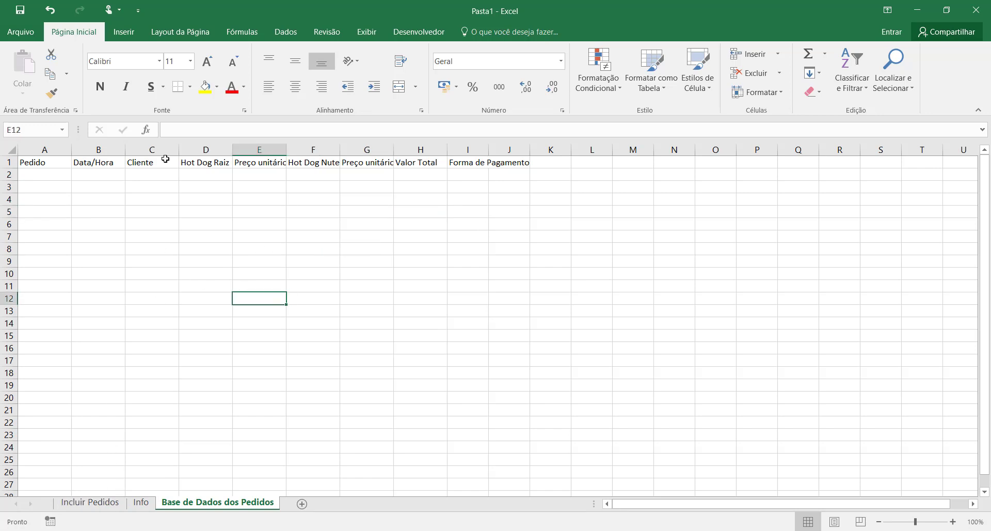
mouse_move(44, 150)
left_mouse_down()
mouse_move(421, 139)
mouse_move(509, 150)
left_mouse_up()
left_click_drag(71, 150, 91, 151)
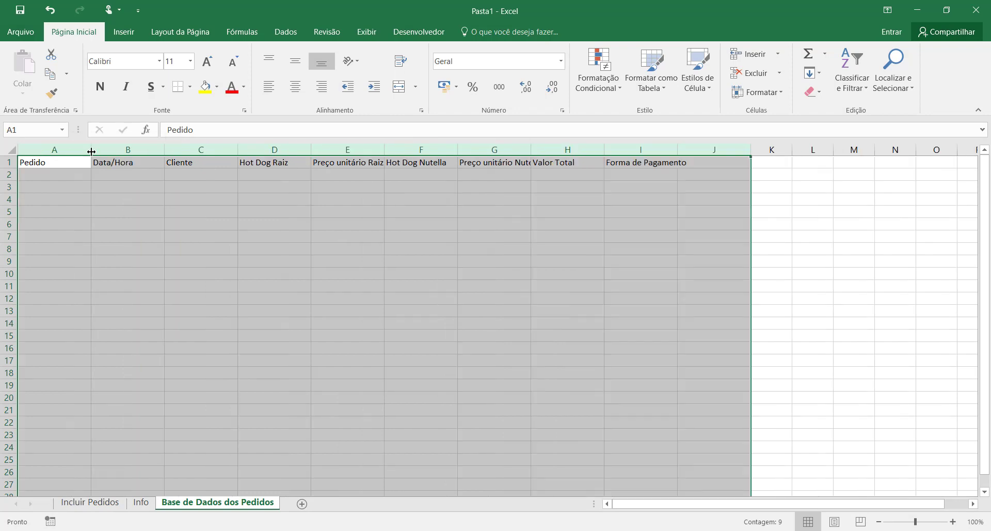
left_click(237, 216)
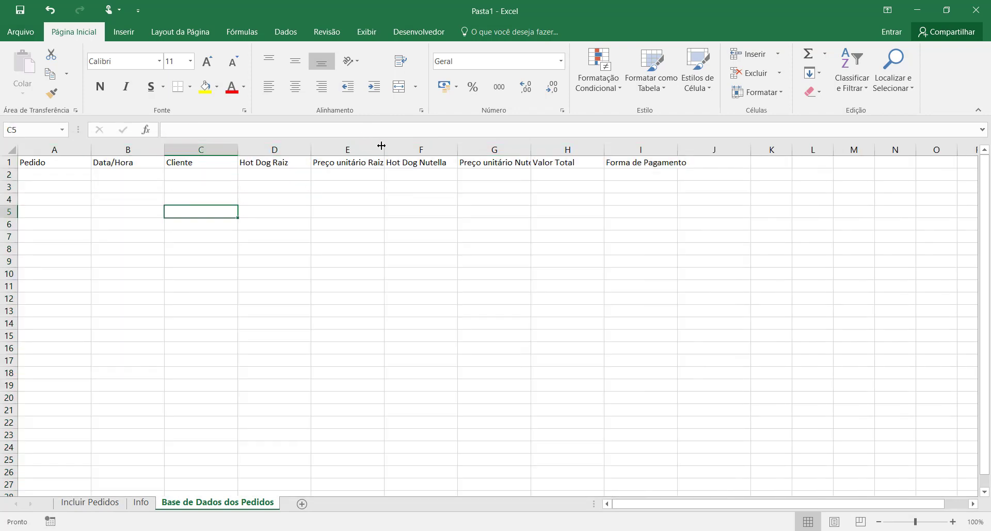
Step: Check the database column headings in row 1 against the fields on Incluir Pedidos
left_click(354, 164)
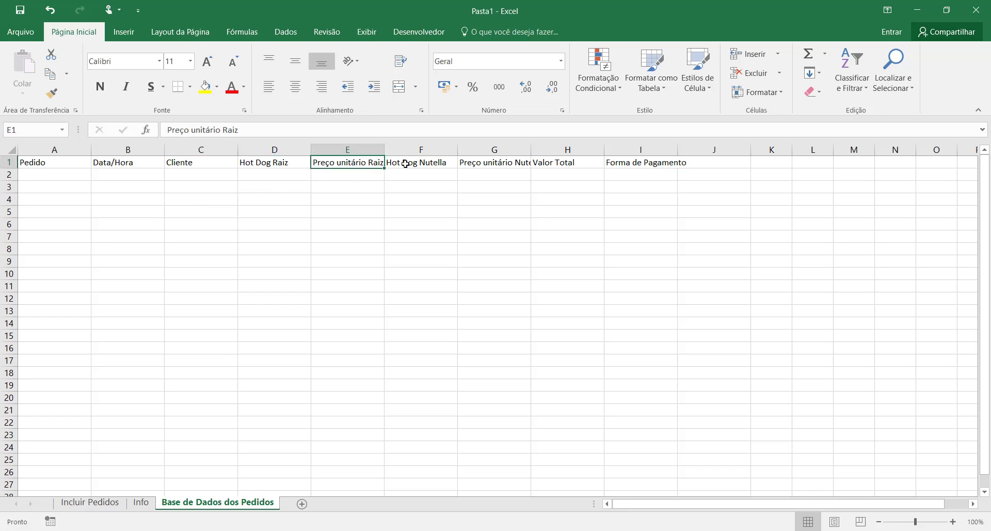
left_click(477, 164)
left_click(498, 214)
left_click(514, 295)
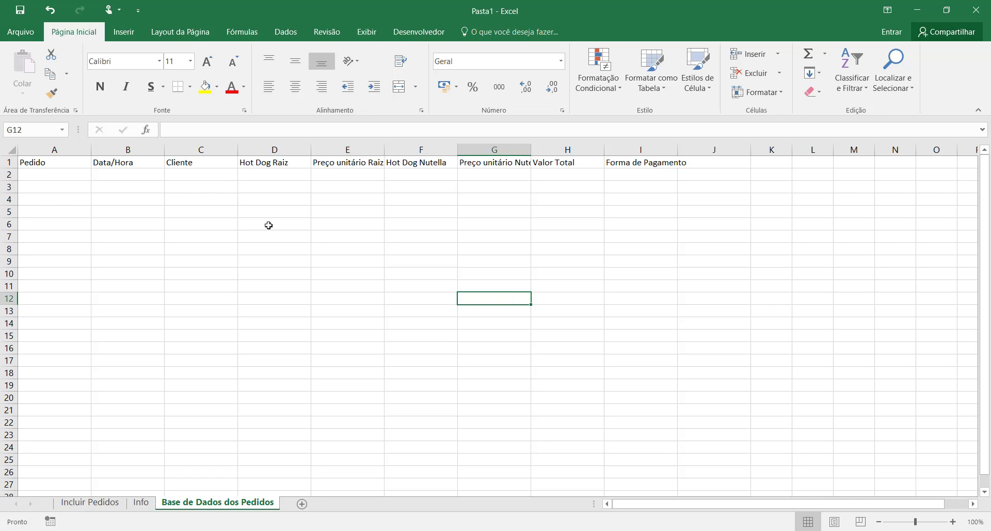
left_click(390, 250)
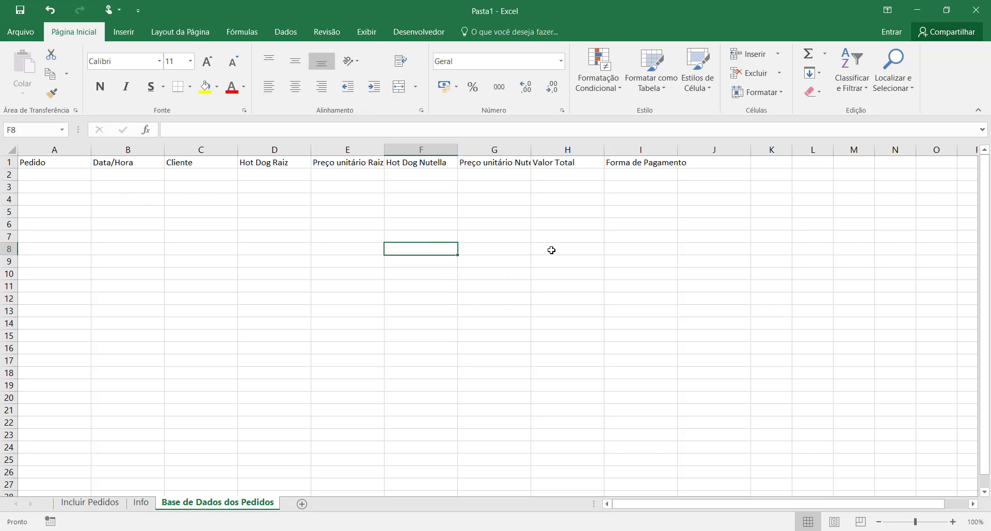
left_click(608, 249)
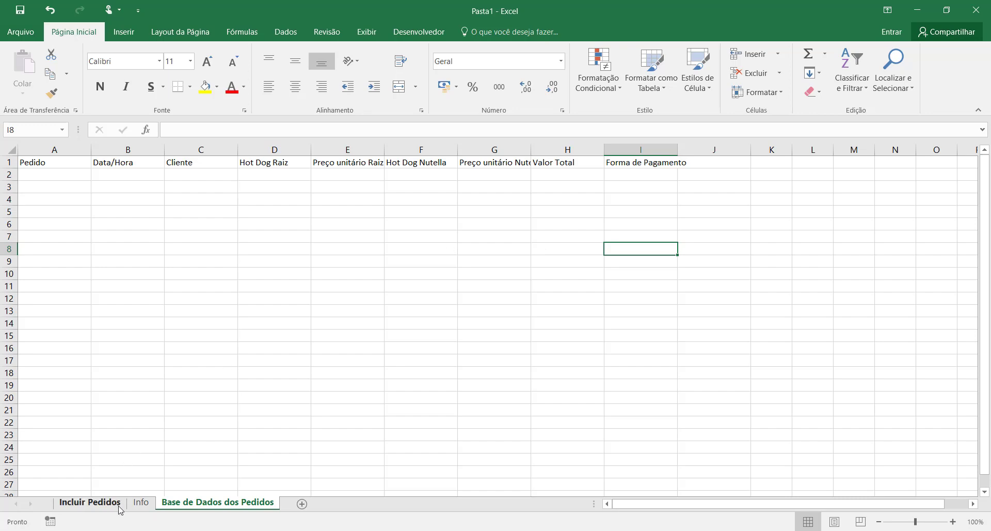
left_click(141, 503)
left_click(99, 503)
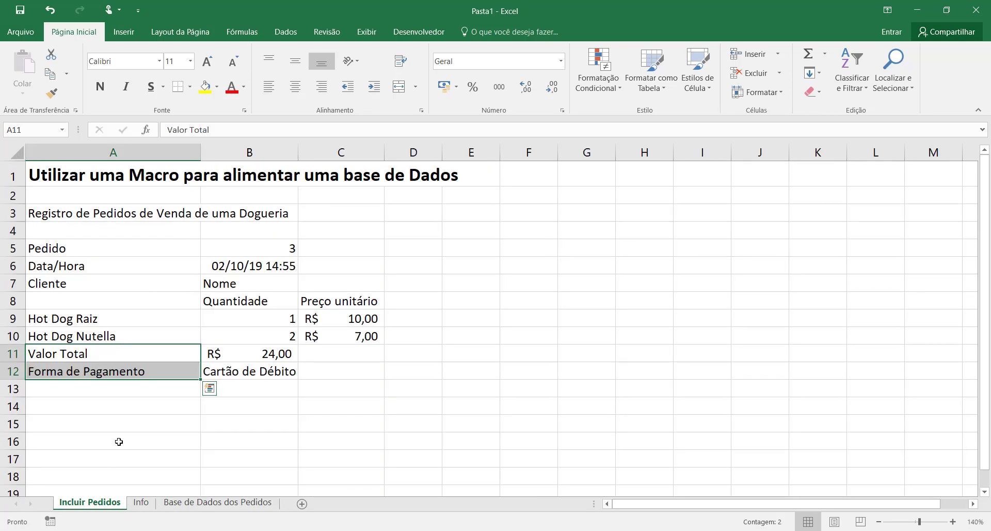
left_click(337, 440)
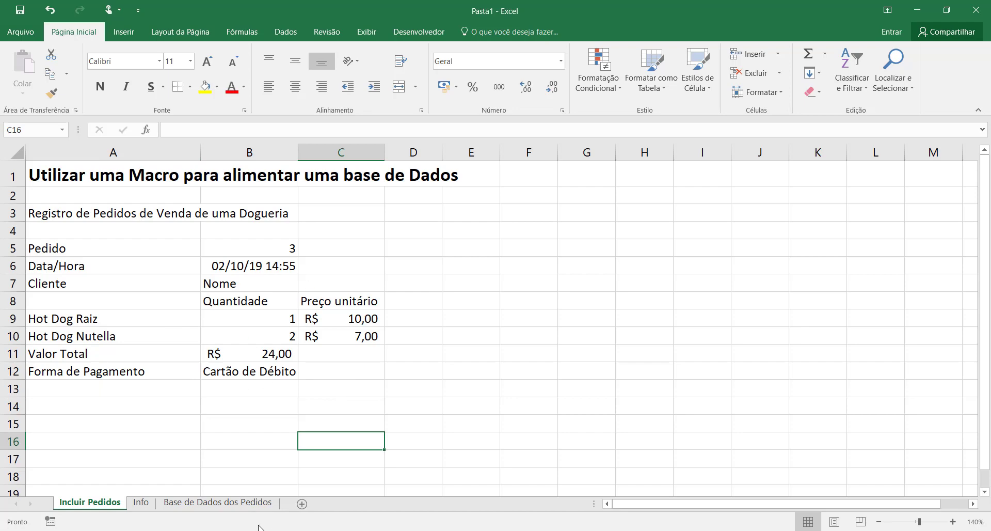
left_click(258, 505)
left_click(335, 260)
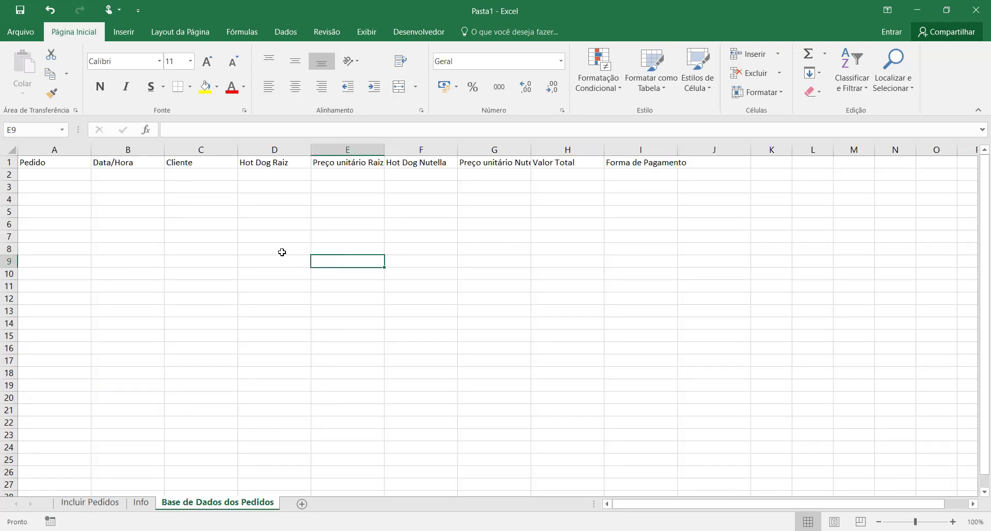
left_click(88, 509)
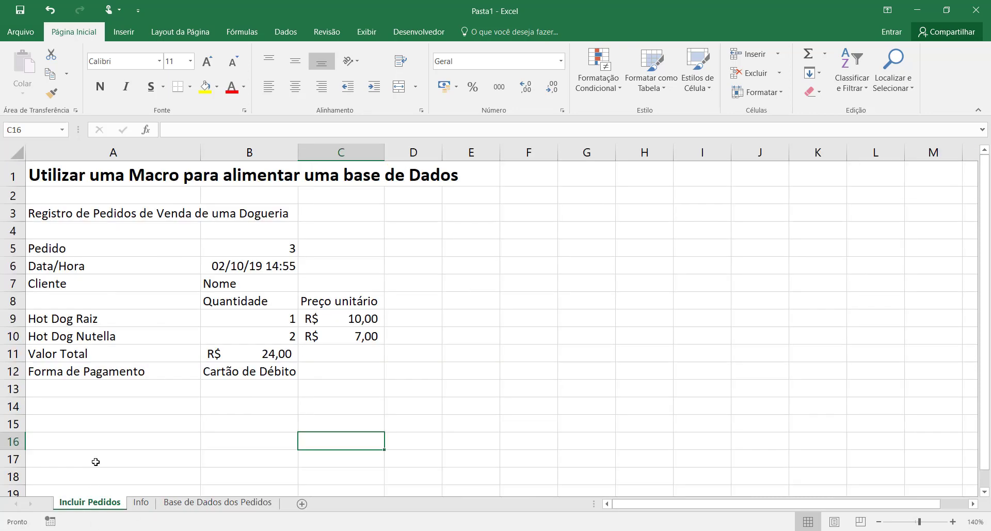
left_click(242, 248)
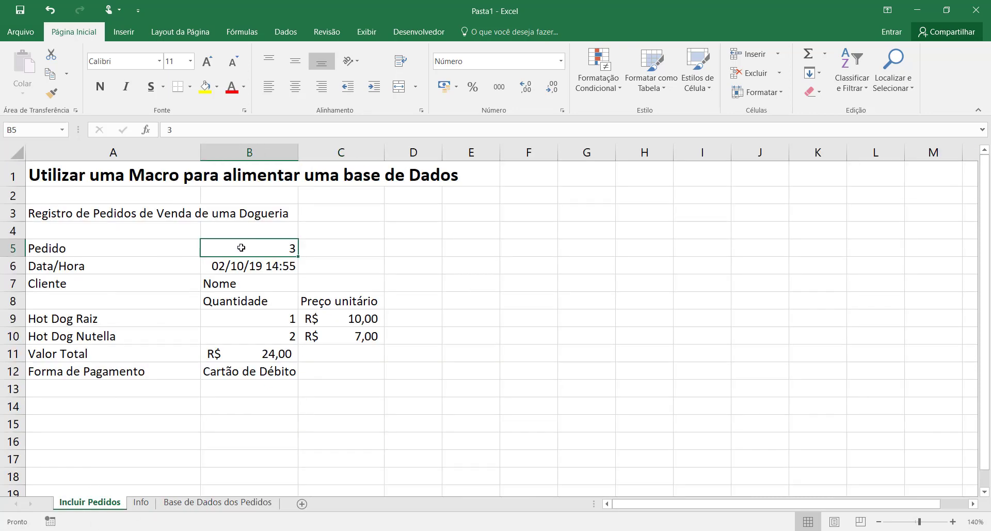
key("ctrl+c")
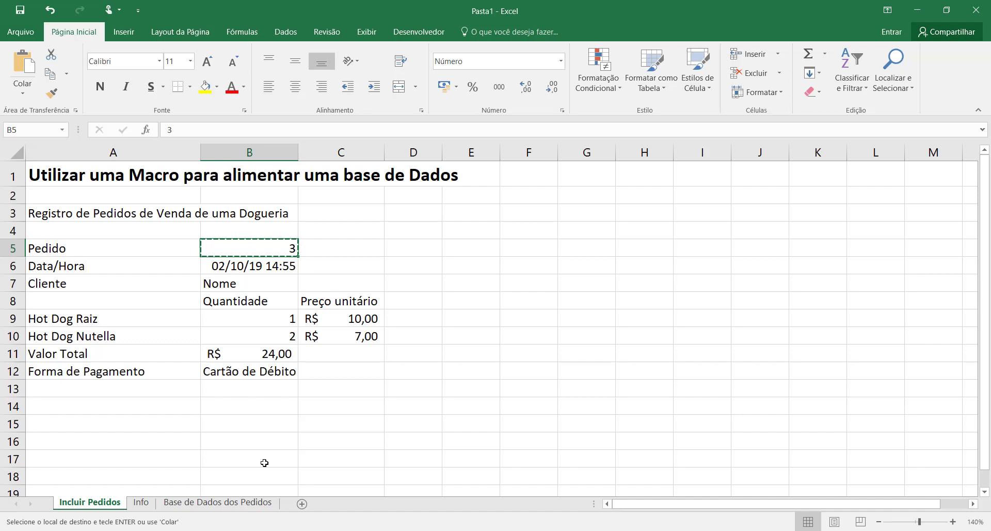
left_click(233, 505)
left_click(62, 176)
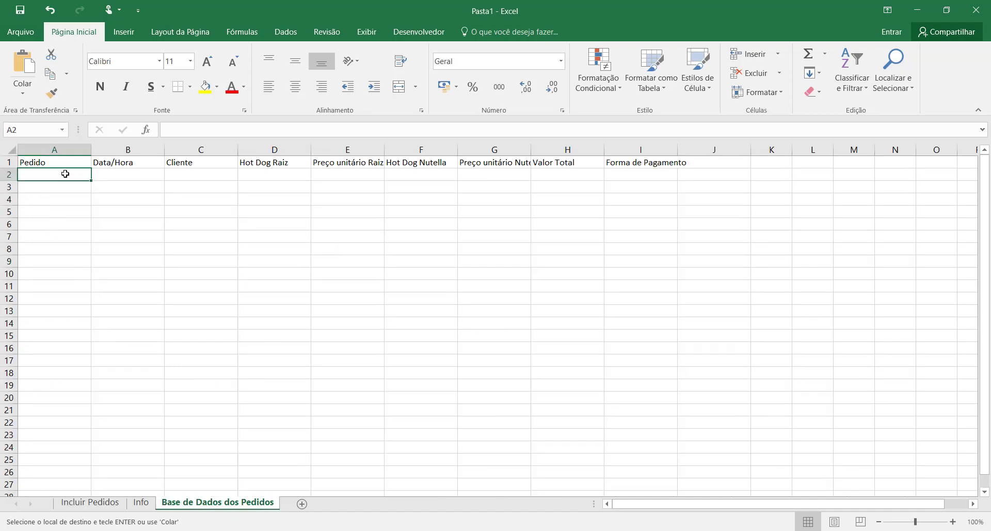
key("Escape")
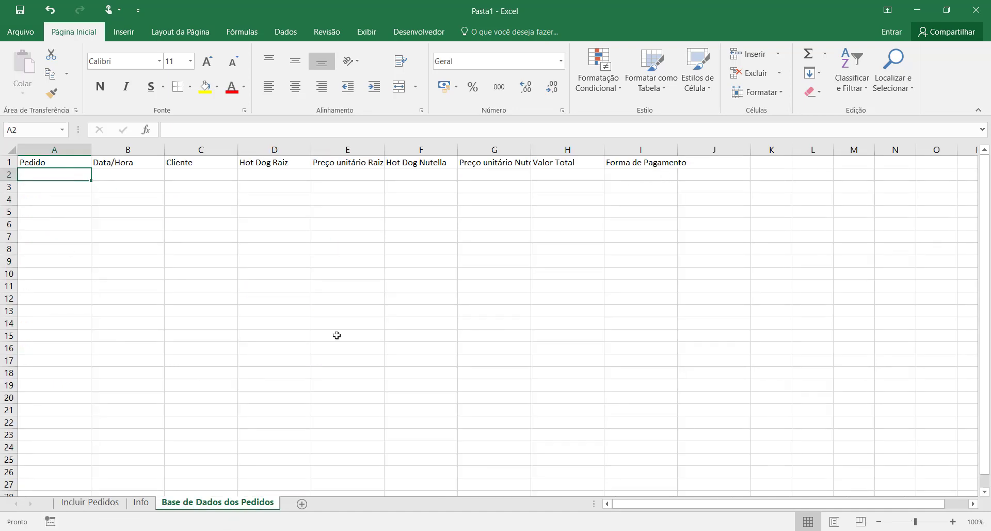
Step: Review the form entries in B5:B12 of Incluir Pedidos and the sheet layout of Base de Dados dos Pedidos
left_click(86, 504)
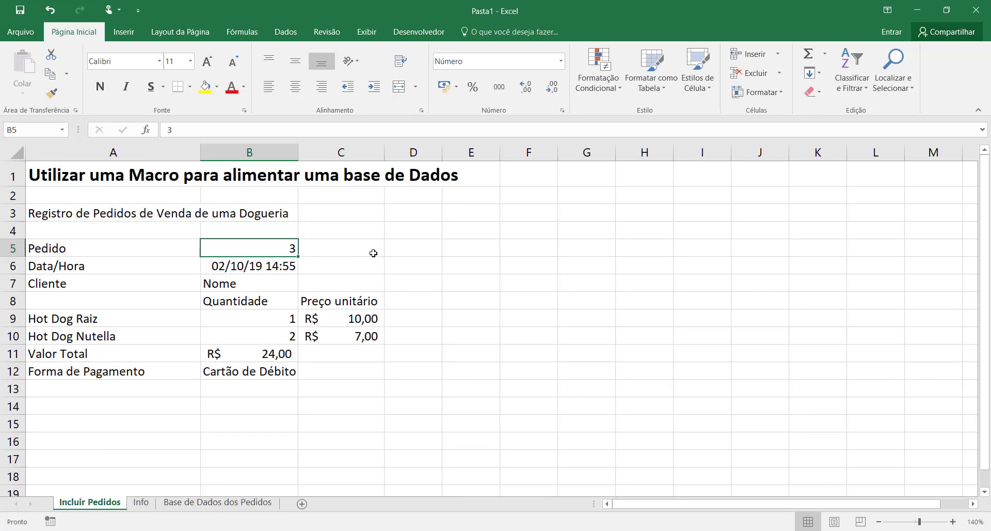
left_click(372, 253)
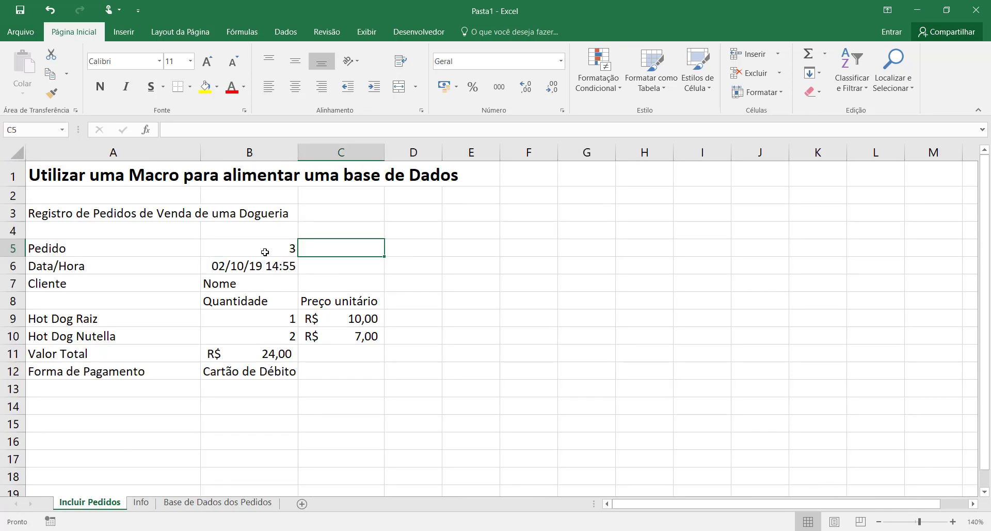
left_click_drag(279, 250, 290, 378)
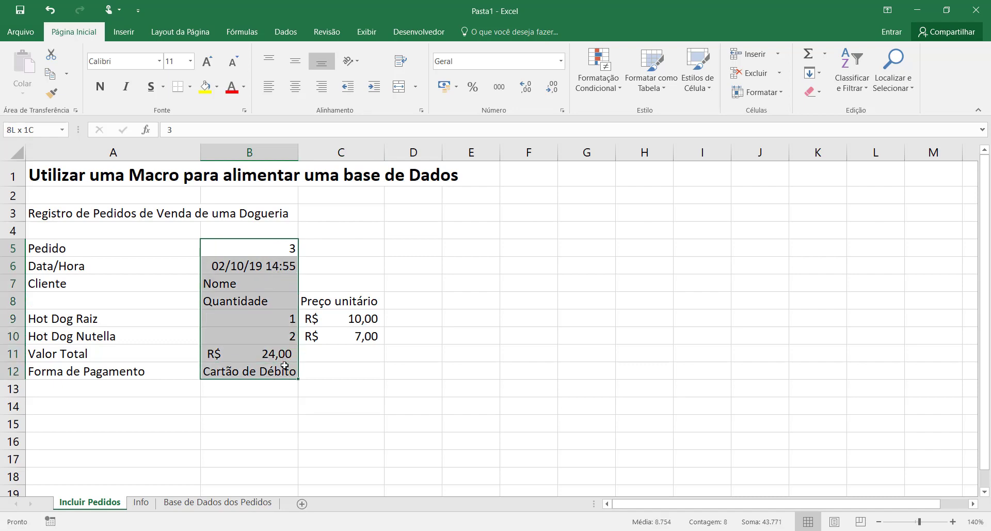
left_click(448, 348)
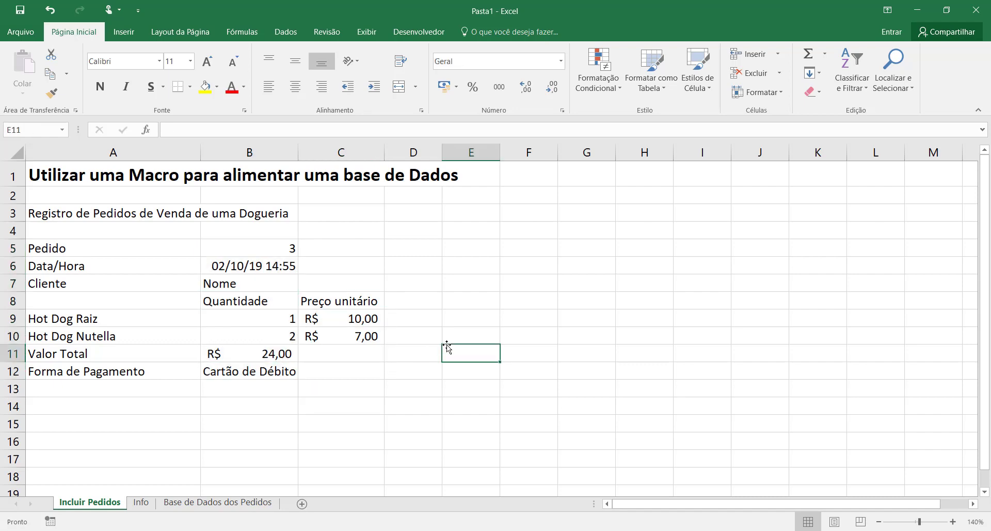
left_click(523, 255)
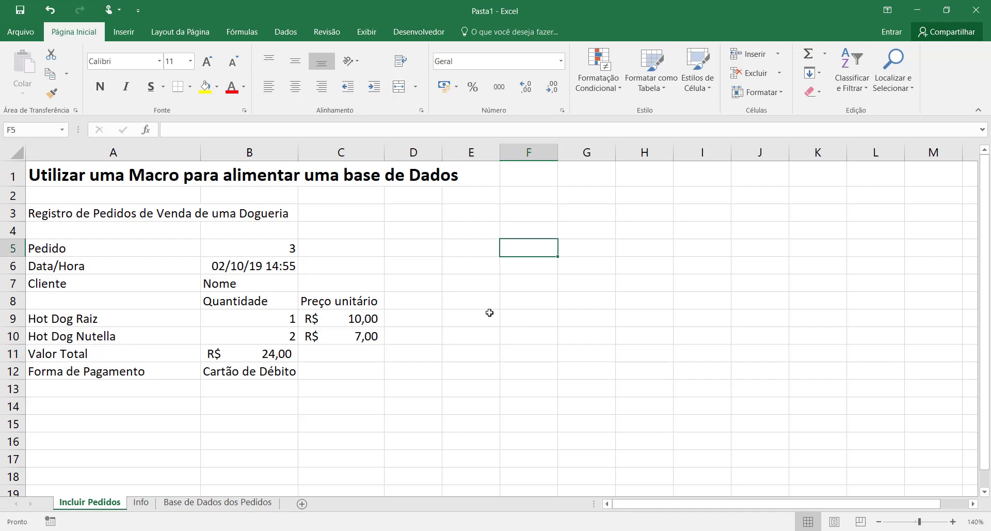
left_click(143, 503)
left_click(187, 503)
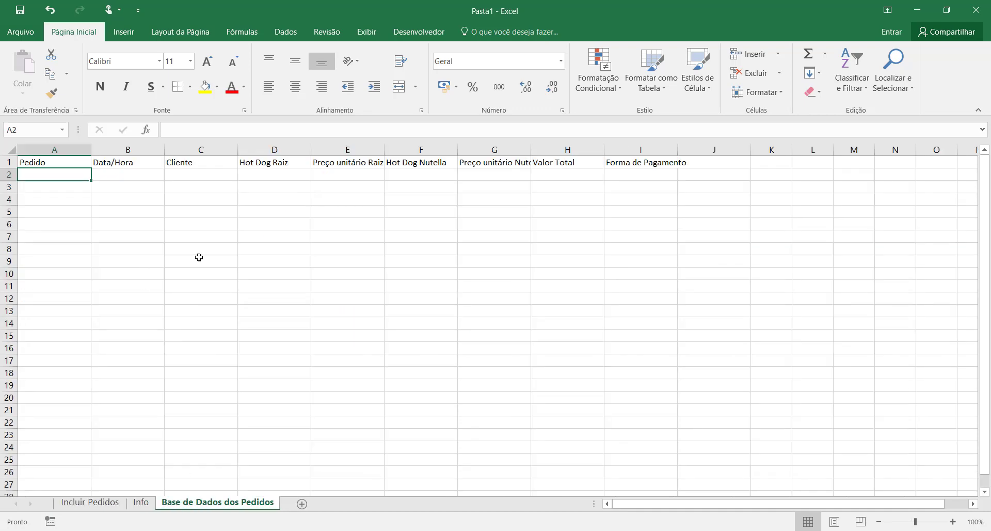
left_click(140, 503)
left_click(227, 503)
Step: Copy the headings A1:I1 of Base de Dados dos Pedidos and paste them starting at E3 of Incluir Pedidos
left_click_drag(65, 162, 646, 159)
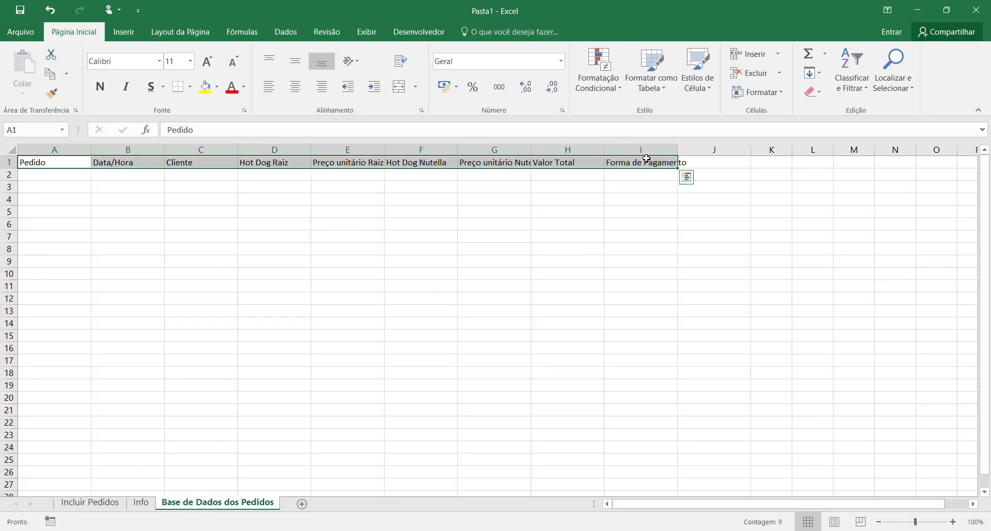
key("ctrl+c")
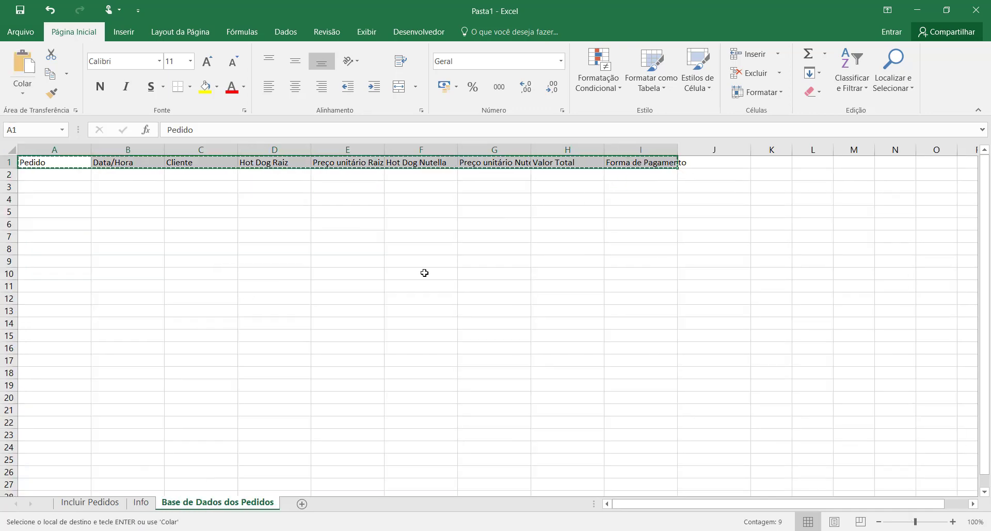
left_click(80, 503)
left_click(466, 215)
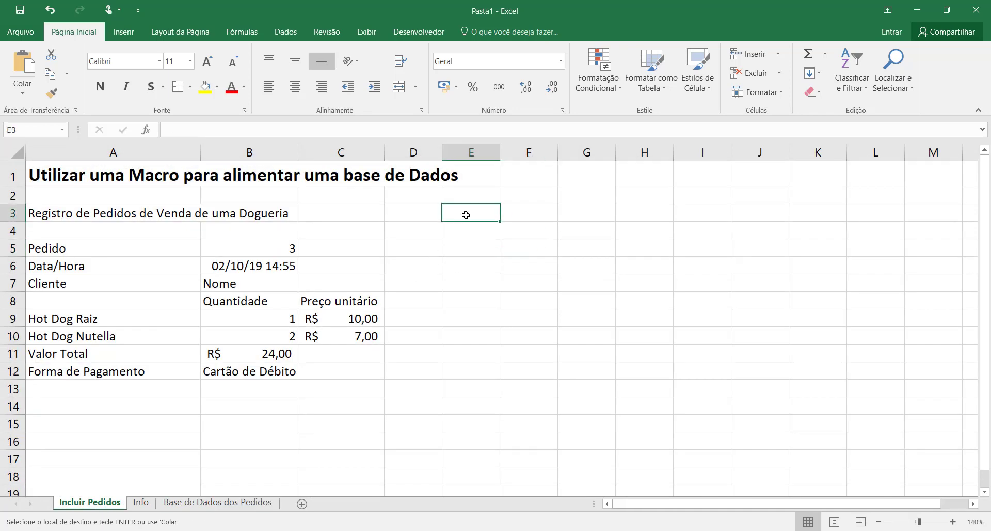
right_click(468, 221)
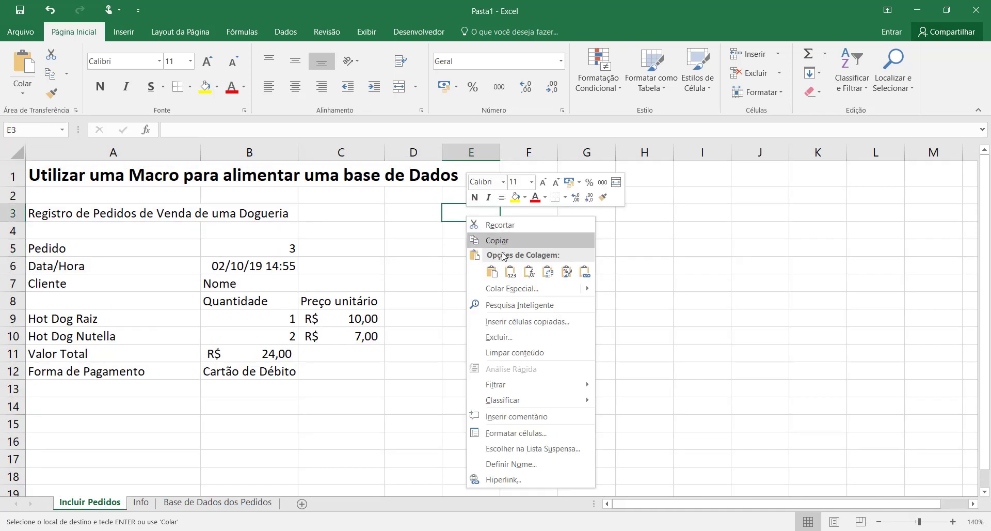
key("Escape")
key("ctrl+v")
left_click(482, 277)
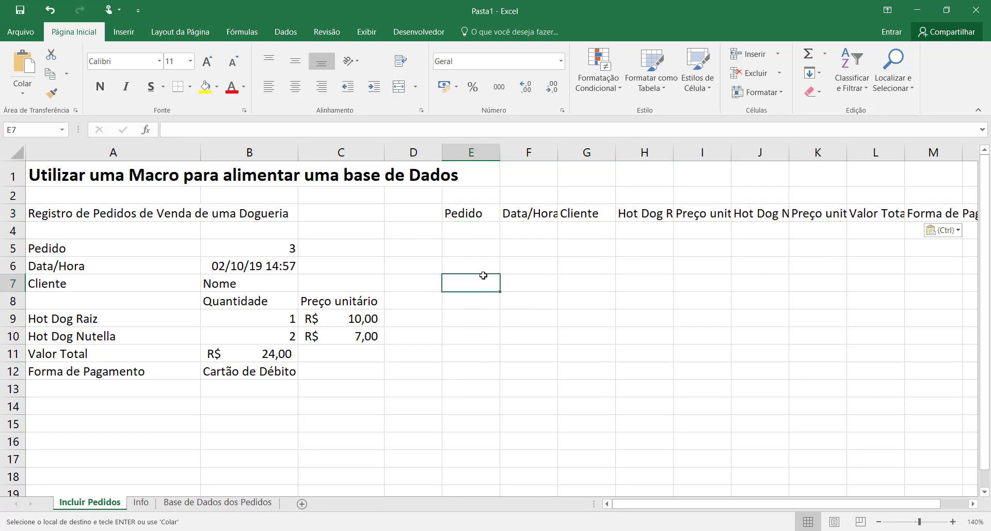
left_click(481, 233)
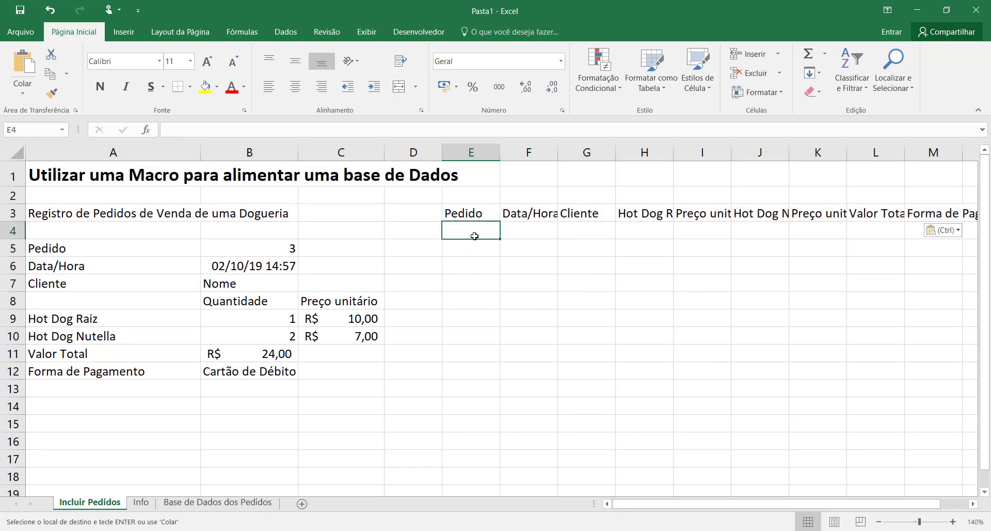
Step: Link E4, F4 and G4 under Pedido, Data/Hora and Cliente to form cells B5, B6 and B7
type("=")
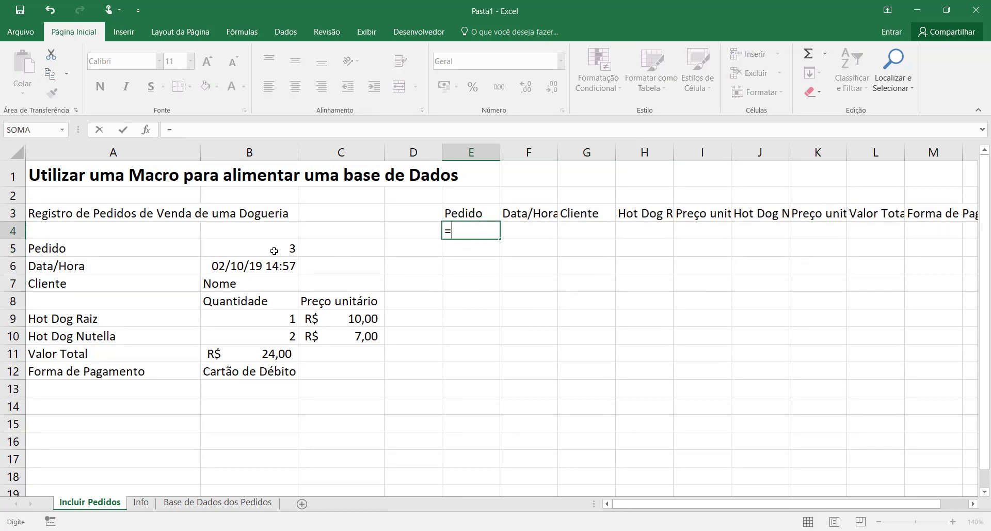
left_click(273, 251)
key("Return")
left_click(527, 230)
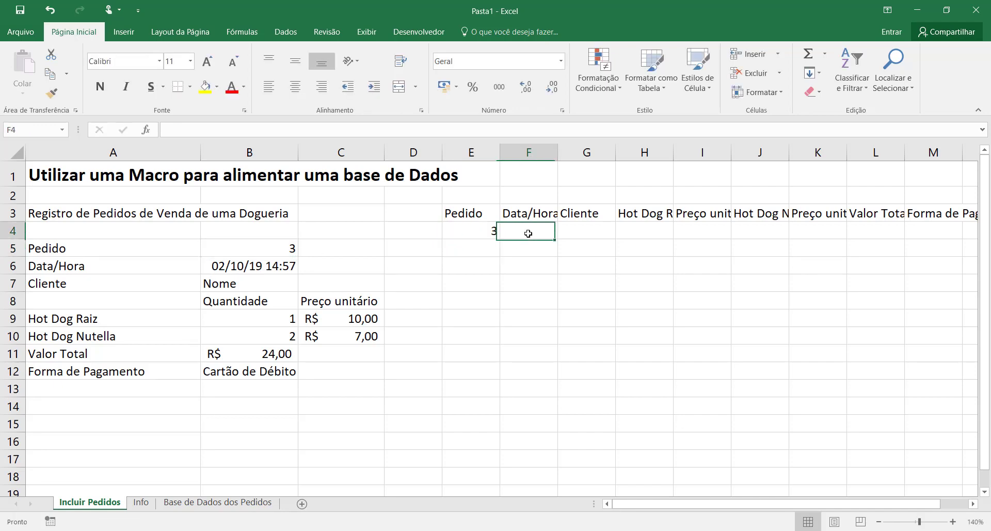
type("=")
left_click(276, 266)
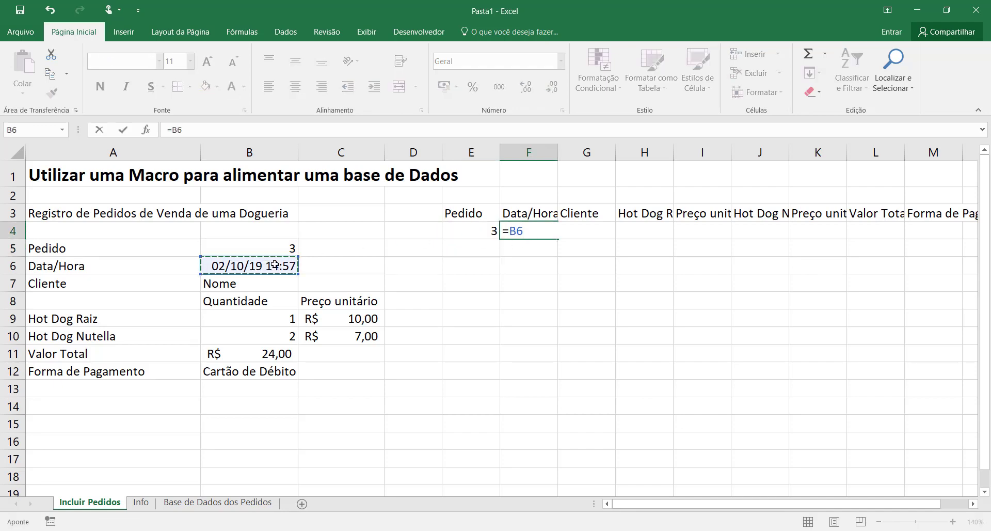
key("Return")
left_click(622, 233)
type("=")
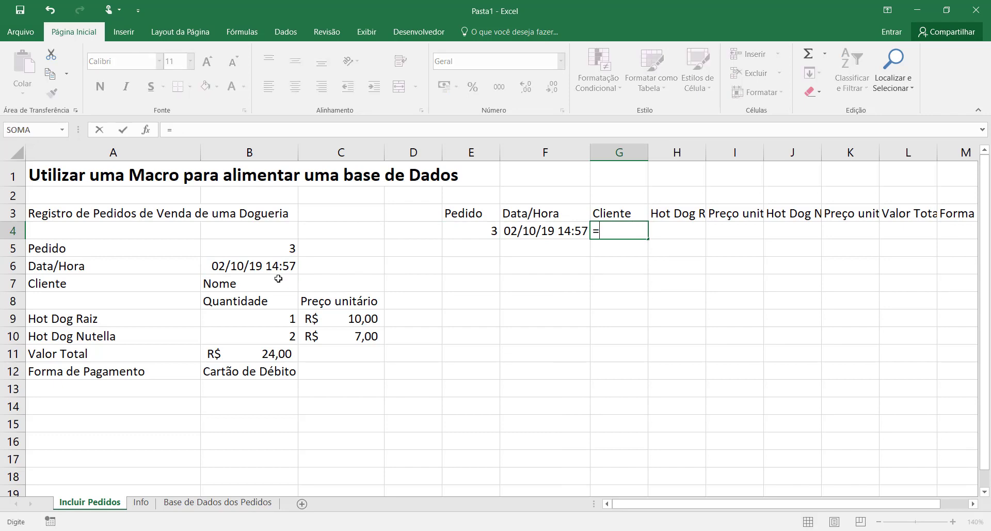
left_click(277, 279)
key("Return")
Step: Link H4 and I4 to the Hot Dog Raiz quantity in B9 and unit price in C9
left_click(674, 232)
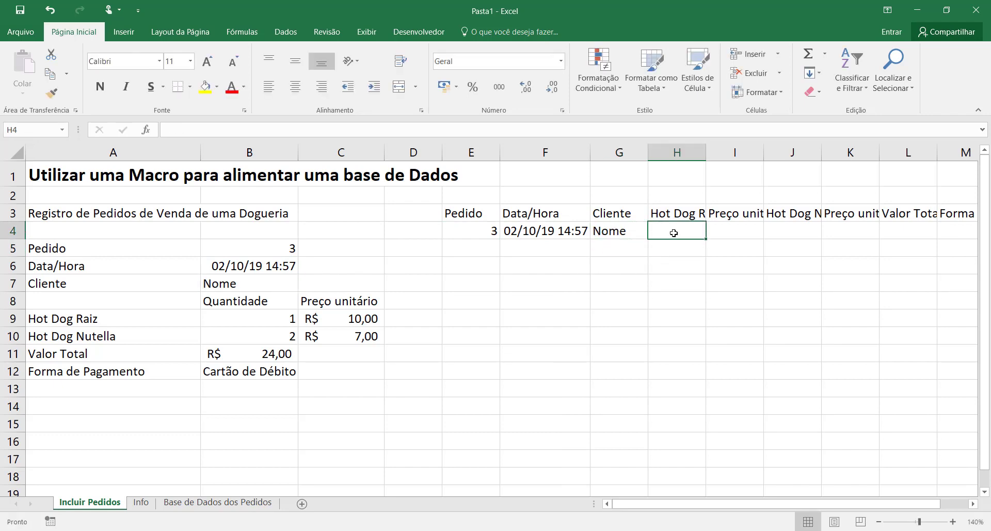
type("=")
left_click(286, 320)
key("Return")
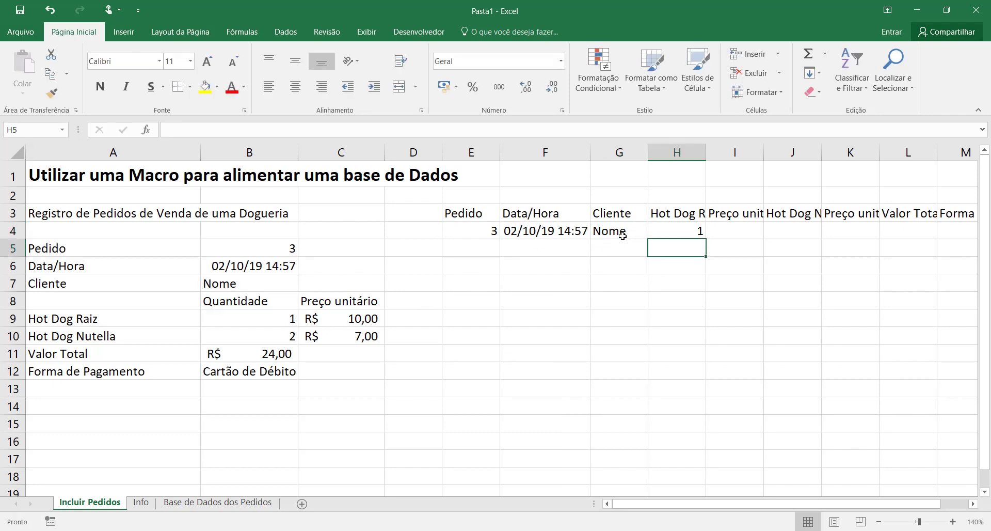
left_click(737, 226)
type("=")
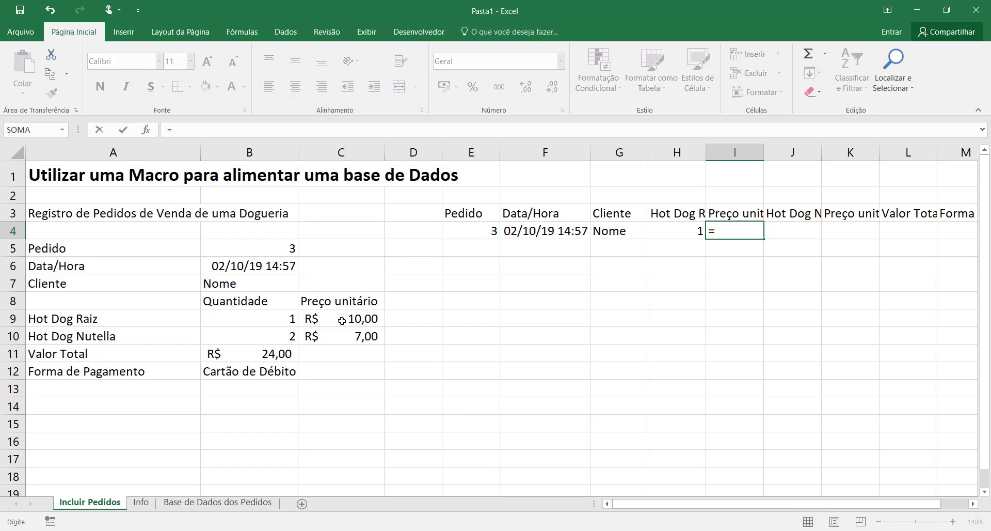
left_click(342, 321)
key("Return")
Step: Link J4 and K4 to the Hot Dog Nutella quantity in B10 and unit price in C10
left_click(777, 225)
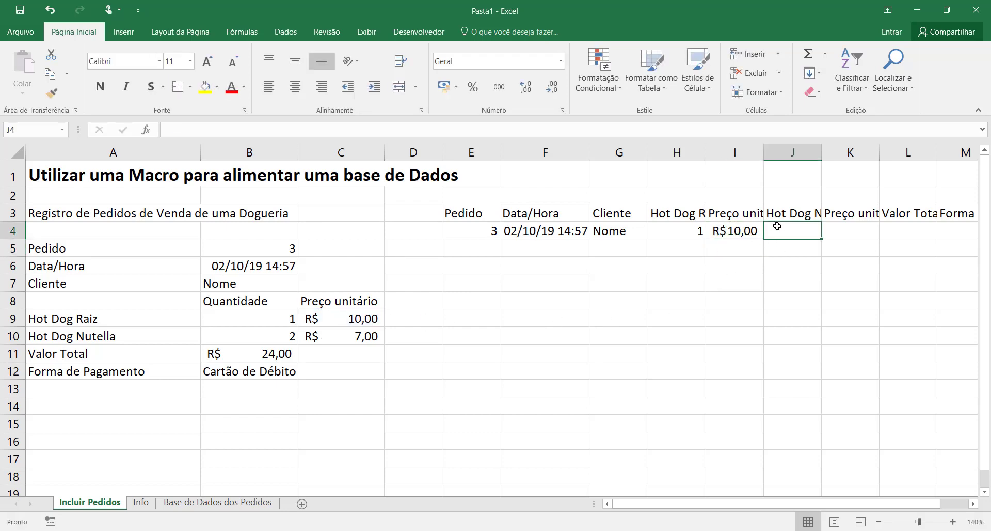
type("=")
left_click(237, 337)
key("Return")
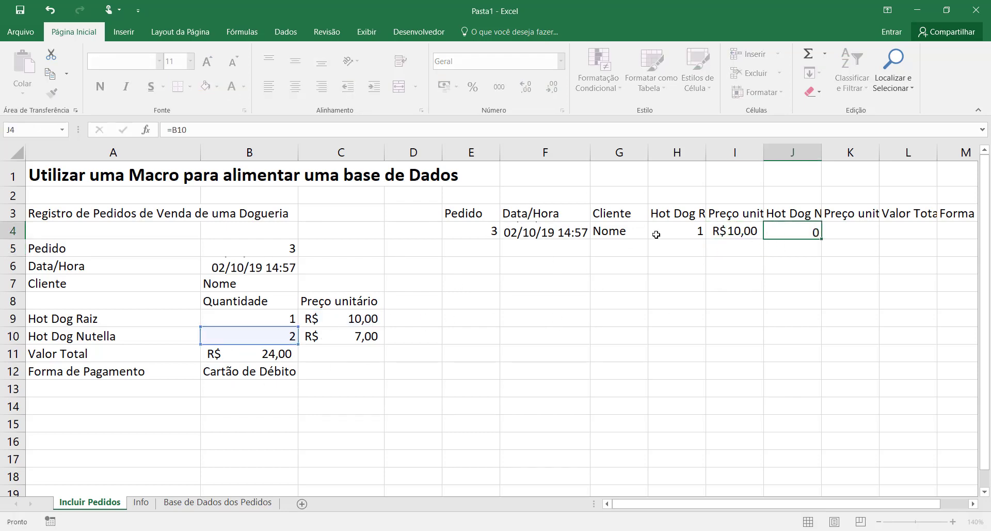
left_click(844, 228)
type("=")
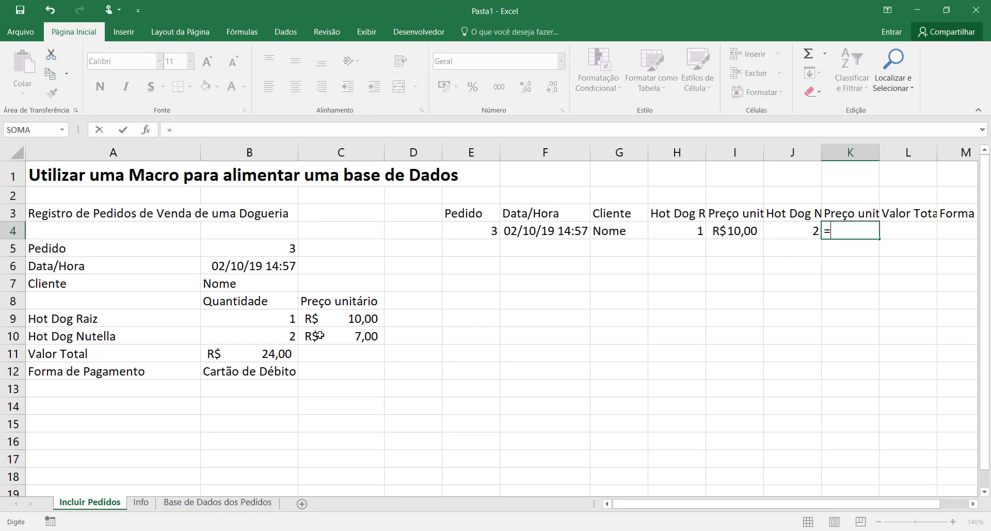
left_click(320, 334)
key("Return")
Step: Link L4 to the Valor Total in B11 and M4 to the Forma de Pagamento in B12
left_click(901, 232)
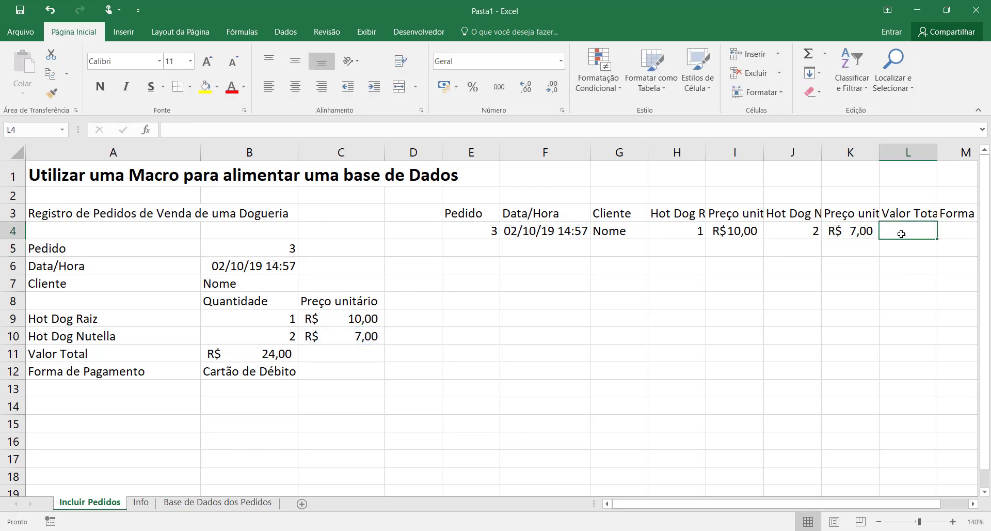
type("=")
left_click(285, 354)
key("Return")
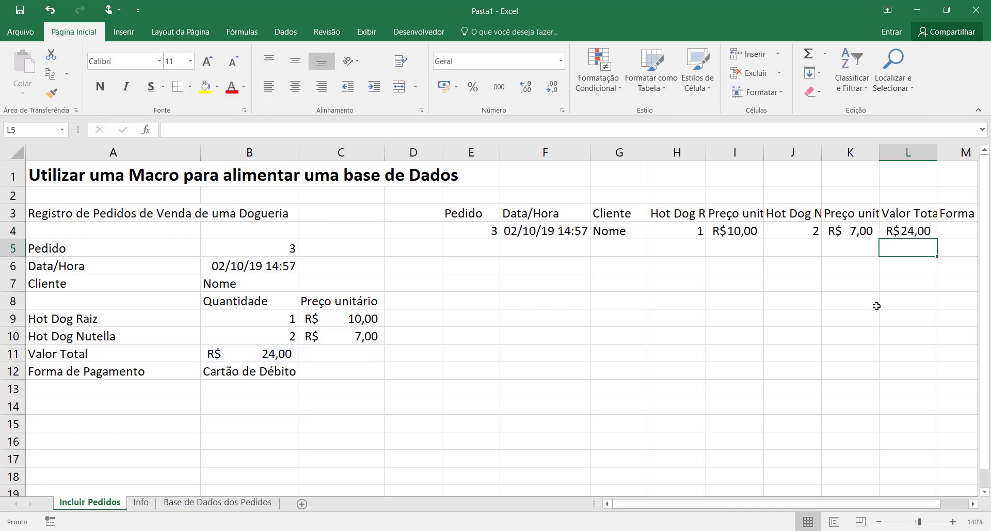
left_click(961, 230)
type("=")
left_click(117, 370)
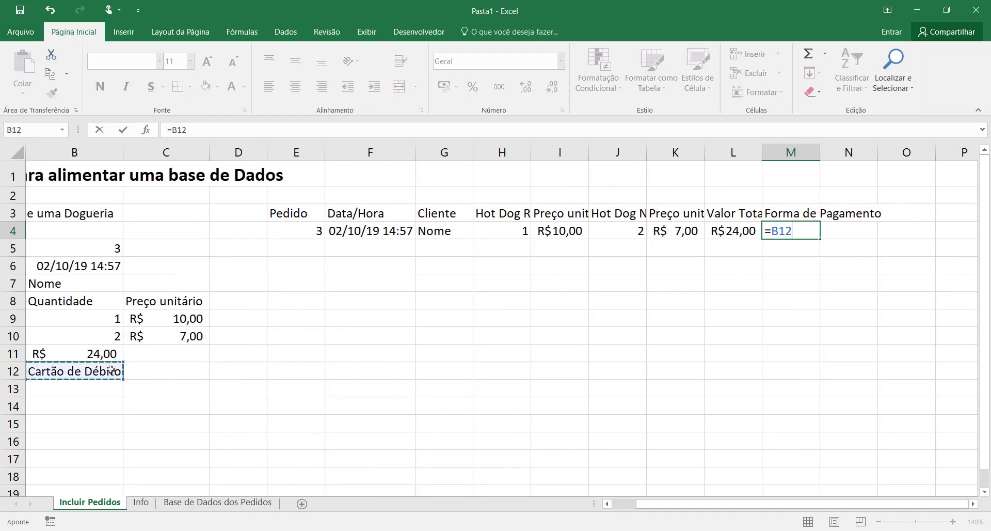
key("Return")
Step: Copy the linked row E4:M4 and paste it as values only starting at A2 of Base de Dados dos Pedidos
left_click_drag(801, 509, 757, 508)
left_click(652, 407)
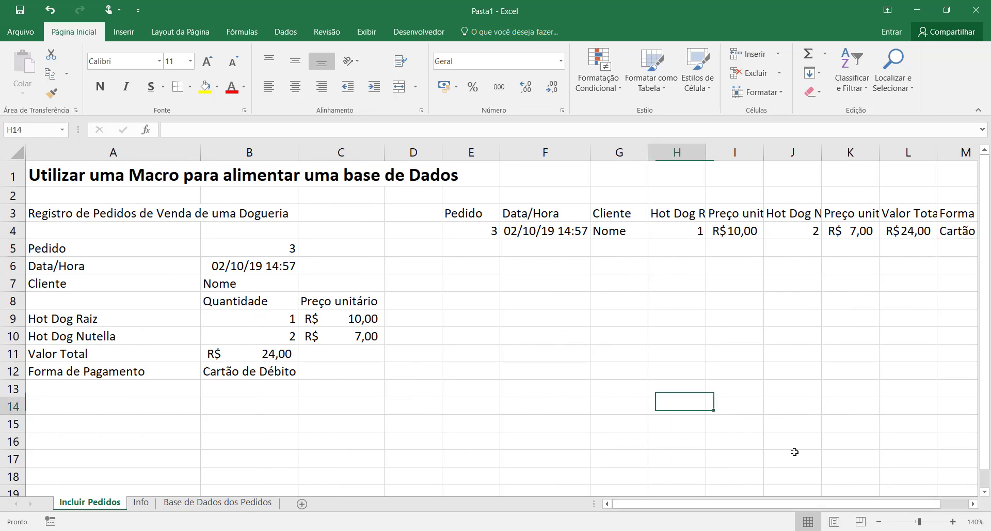
left_click(879, 522)
left_click(731, 367)
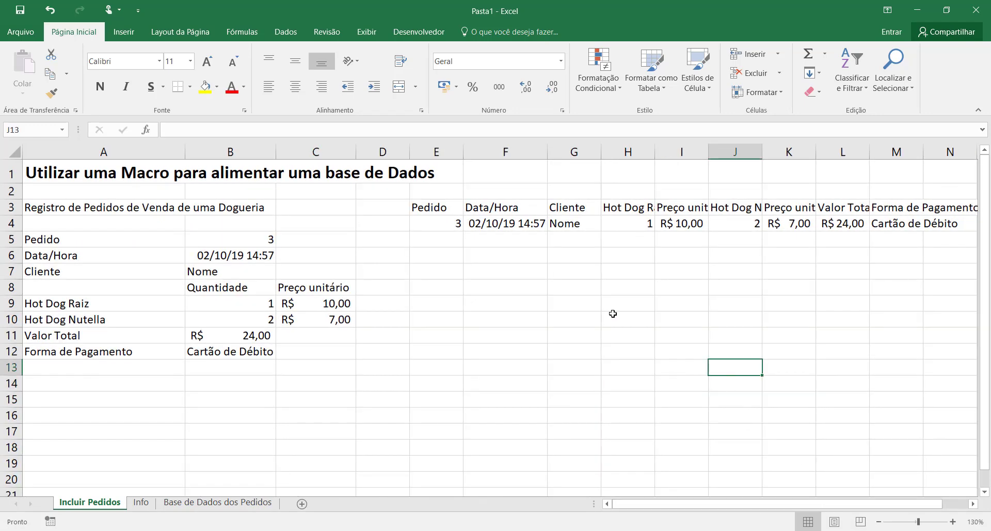
left_click_drag(439, 224, 906, 223)
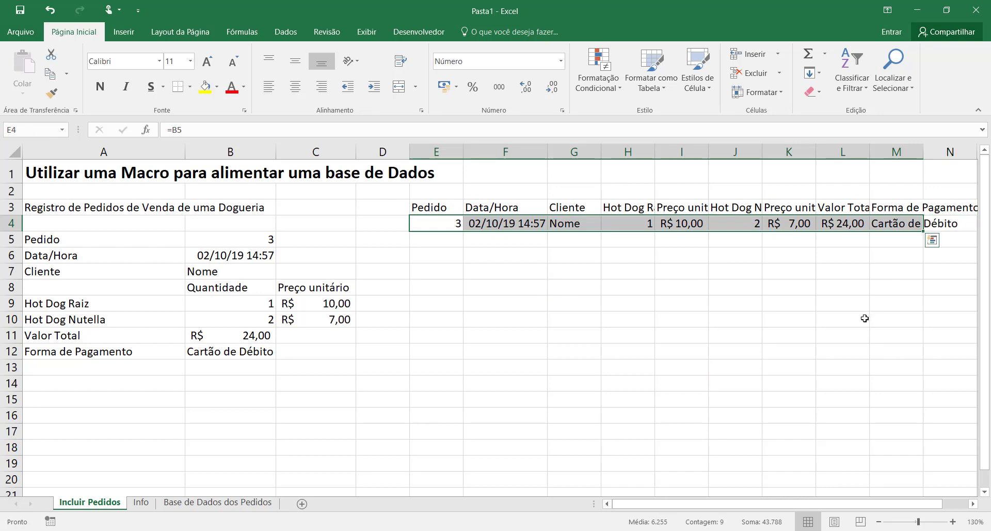
key("ctrl+c")
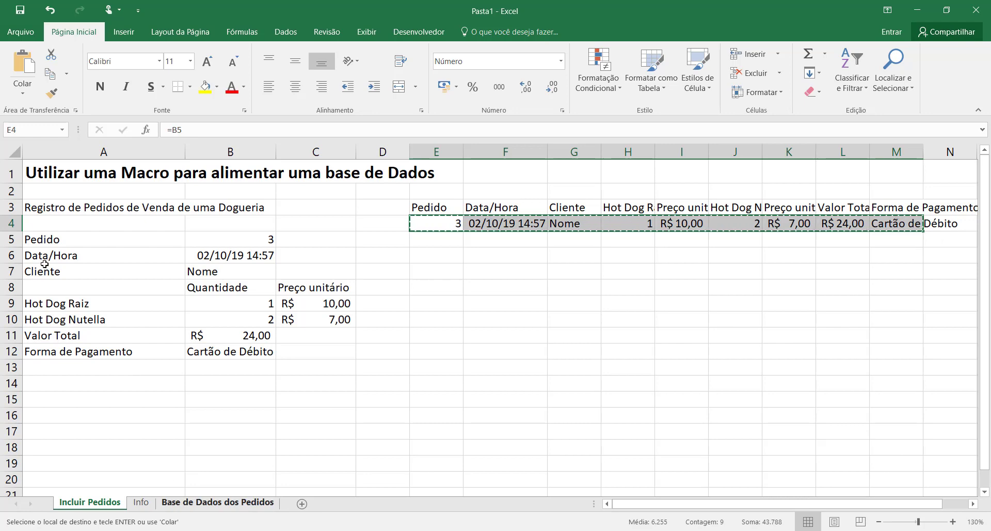
left_click(217, 502)
right_click(34, 174)
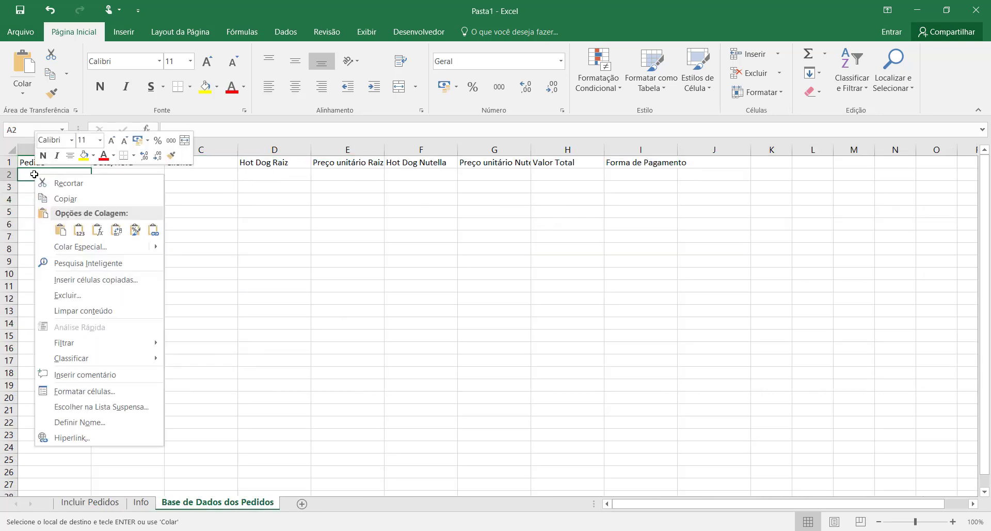
left_click(80, 230)
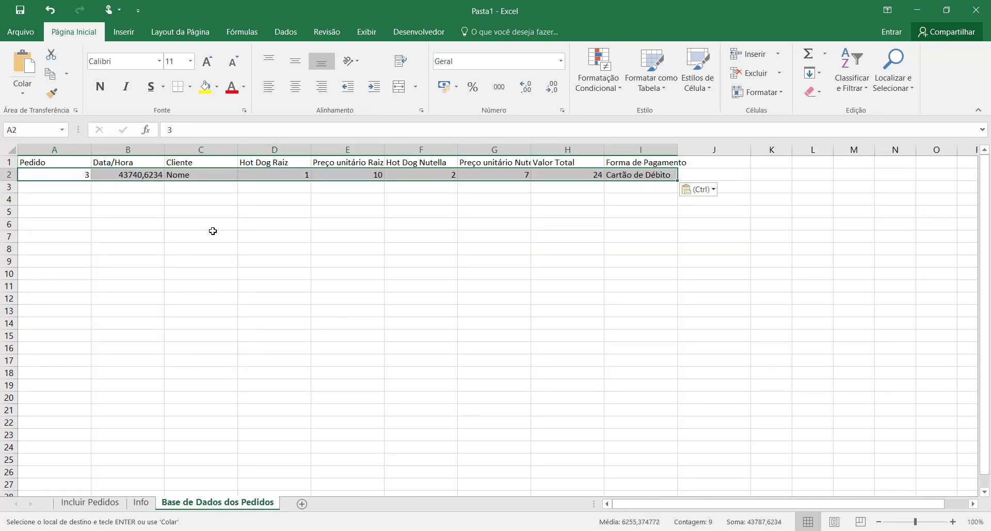
left_click(315, 268)
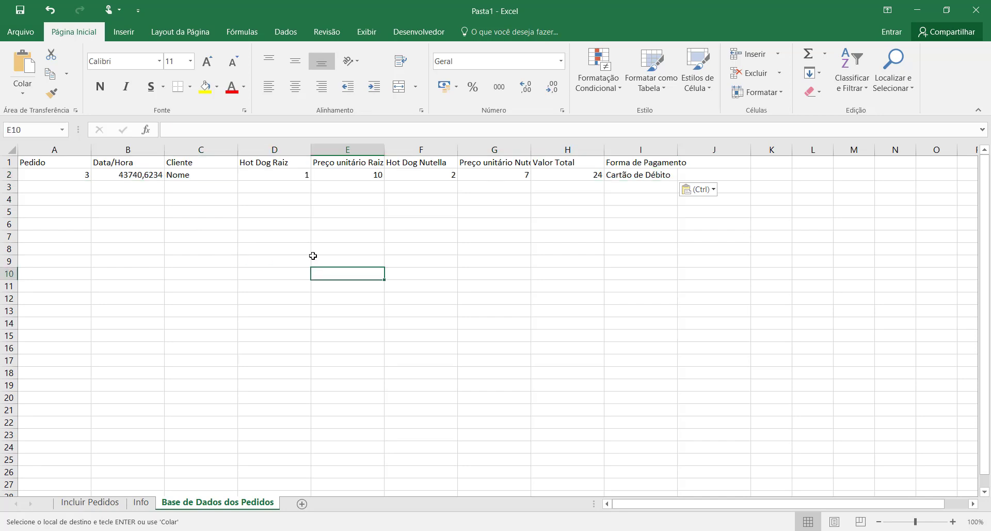
Step: Check the pasted Data/Hora value in B2, return to Incluir Pedidos and review the linked row E4:M4
left_click(132, 177)
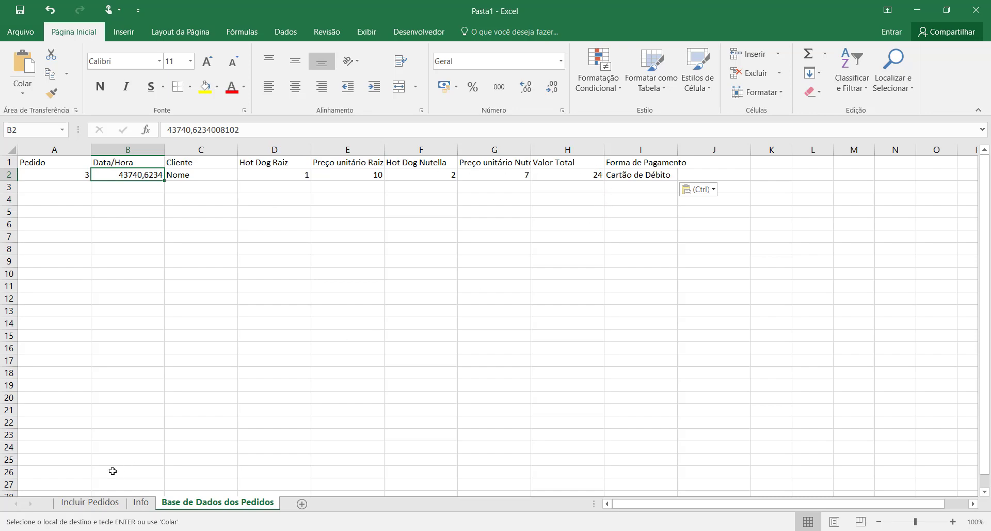
left_click(103, 503)
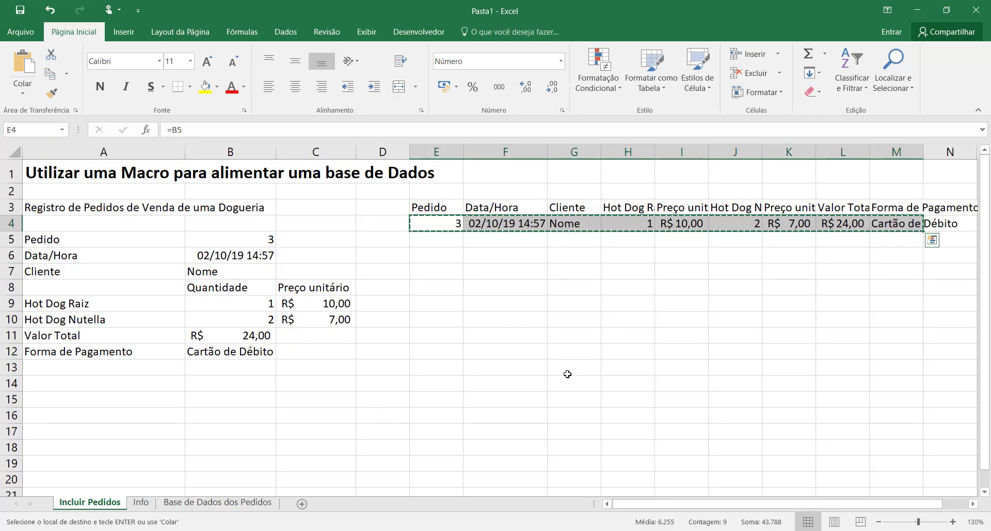
key("Escape")
left_click(571, 336)
left_click(584, 294)
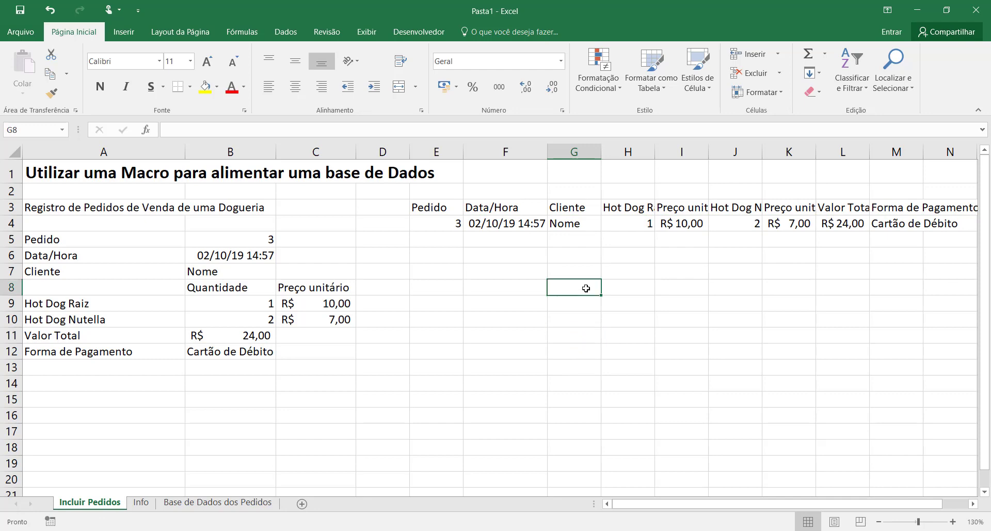
left_click_drag(435, 223, 754, 225)
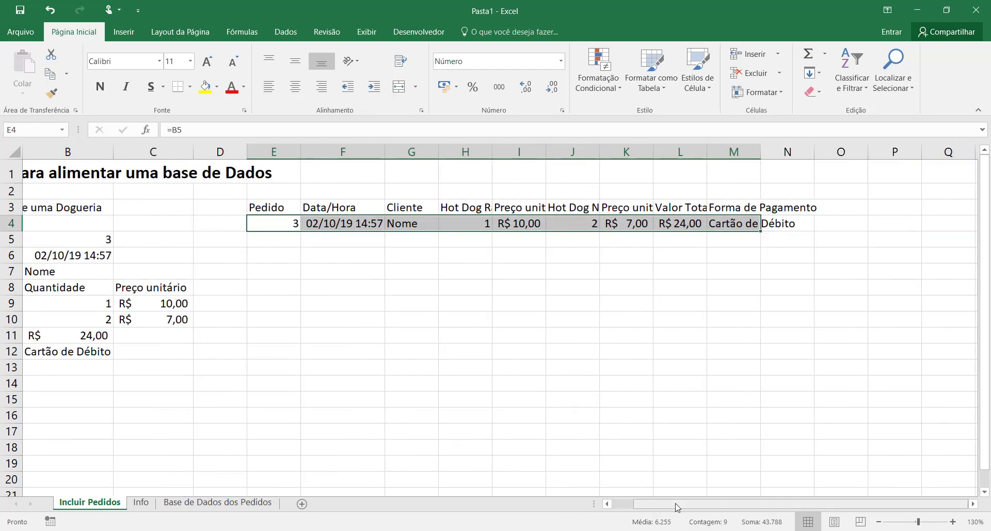
left_click_drag(678, 507, 644, 509)
left_click(387, 360)
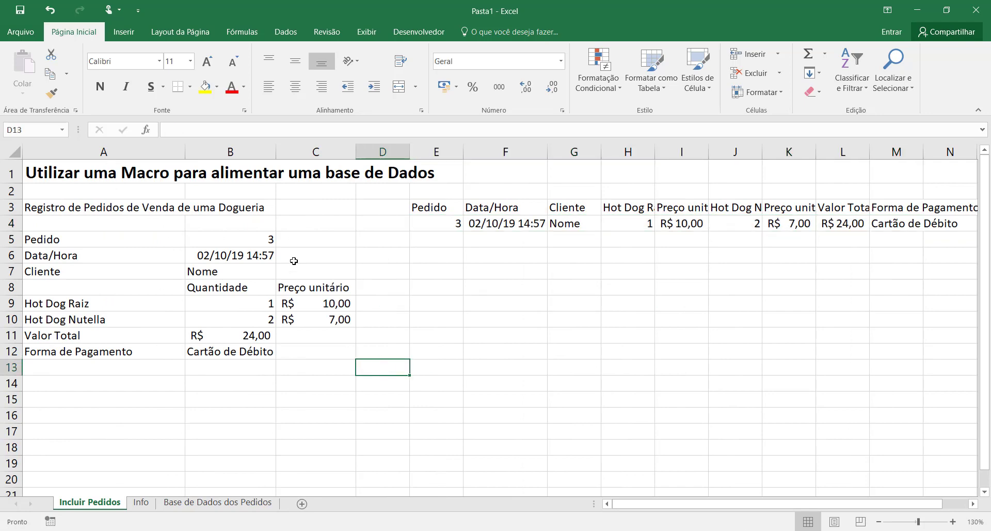
Step: Set the Pedido number in B5 to 4 and enter the customer's first name in the Cliente cell B7
left_click(256, 236)
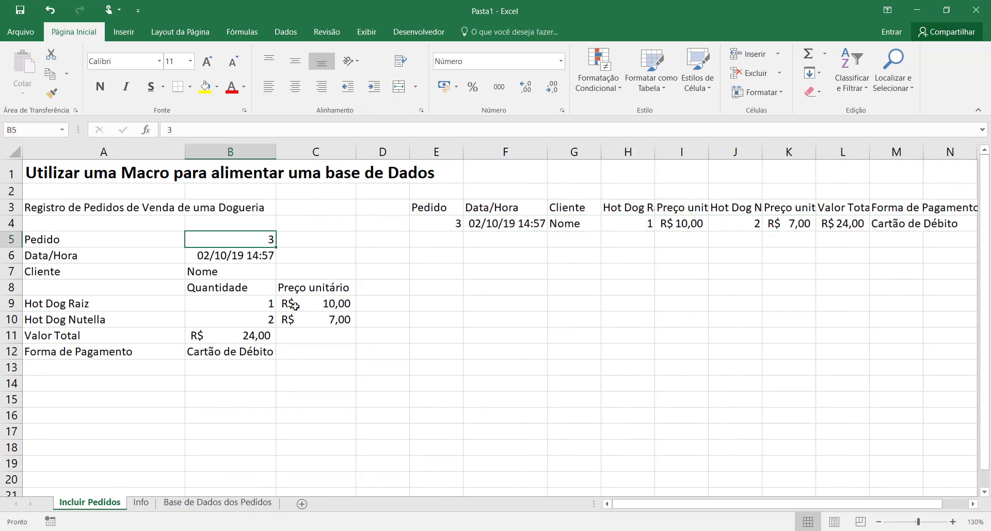
type("4")
key("Return")
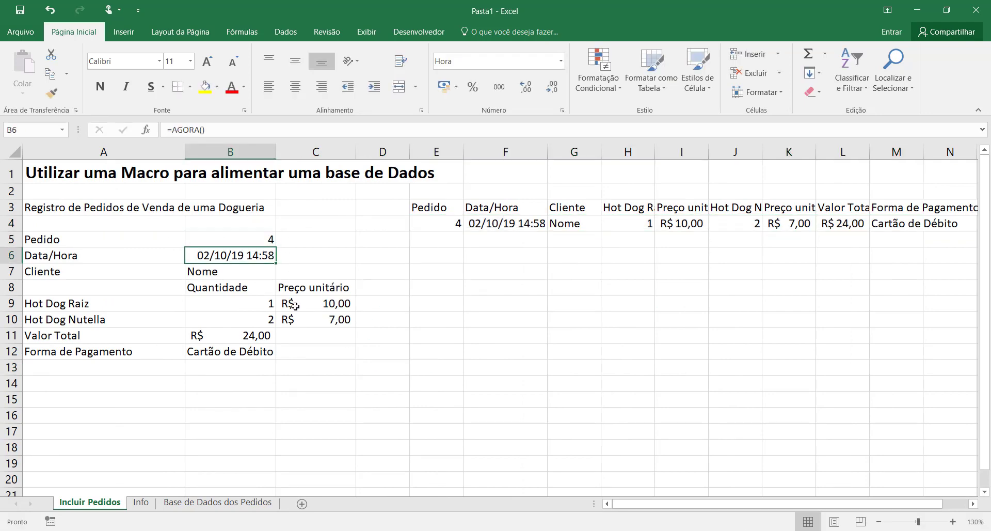
left_click(246, 276)
type("Diego")
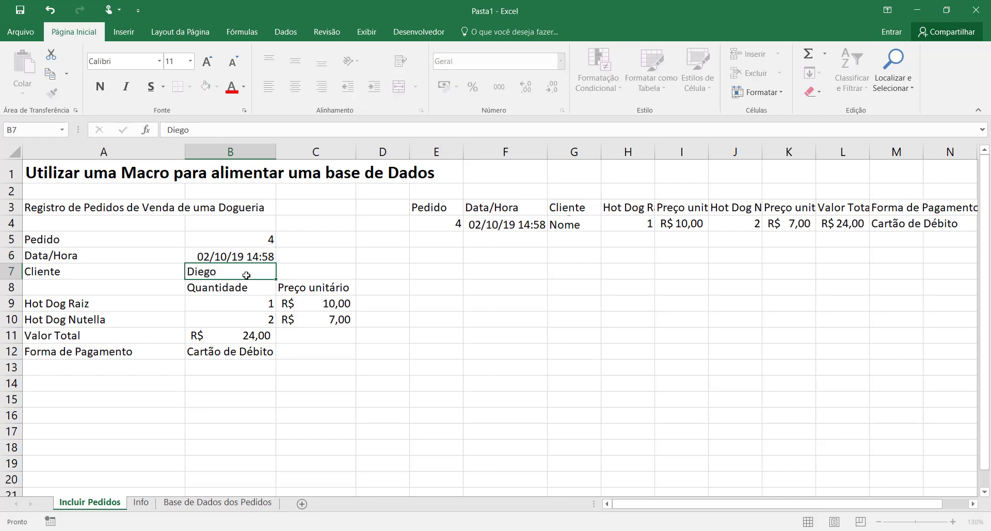
key("Return")
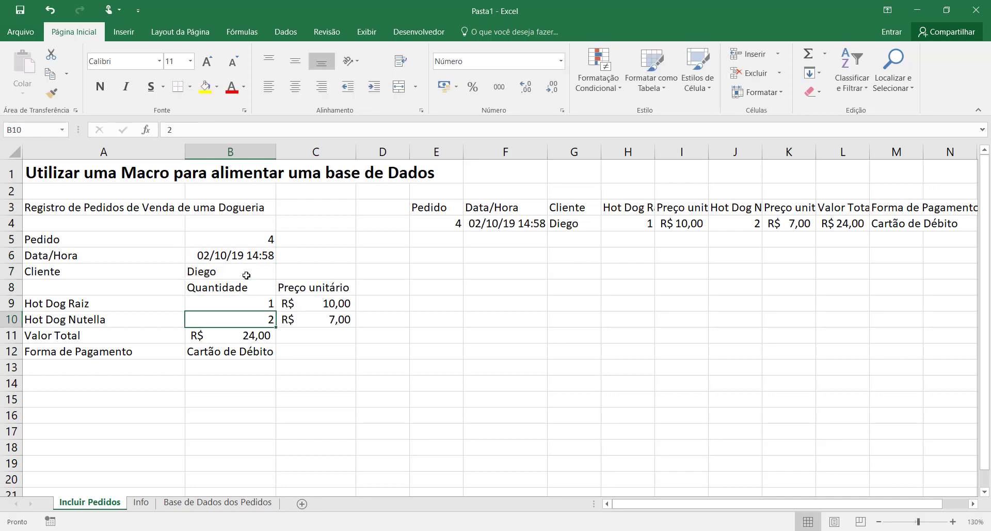
Step: Set the Hot Dog Nutella quantity in B10 to 0
key("Up")
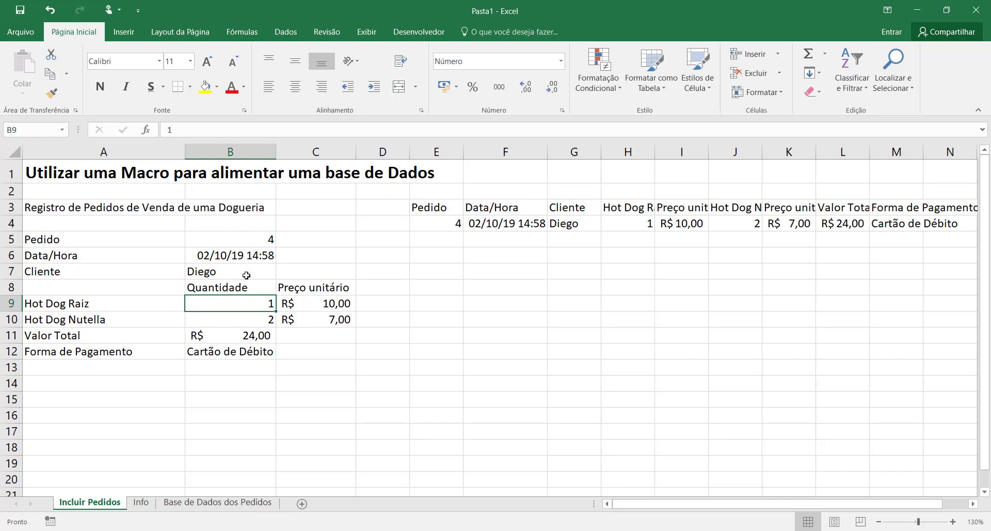
key("Down")
type("0")
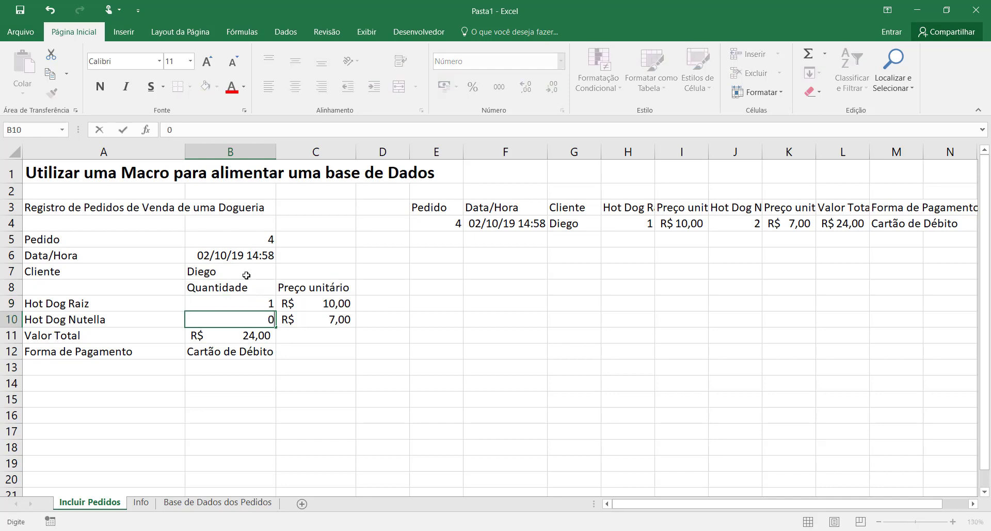
key("Return")
left_click(319, 344)
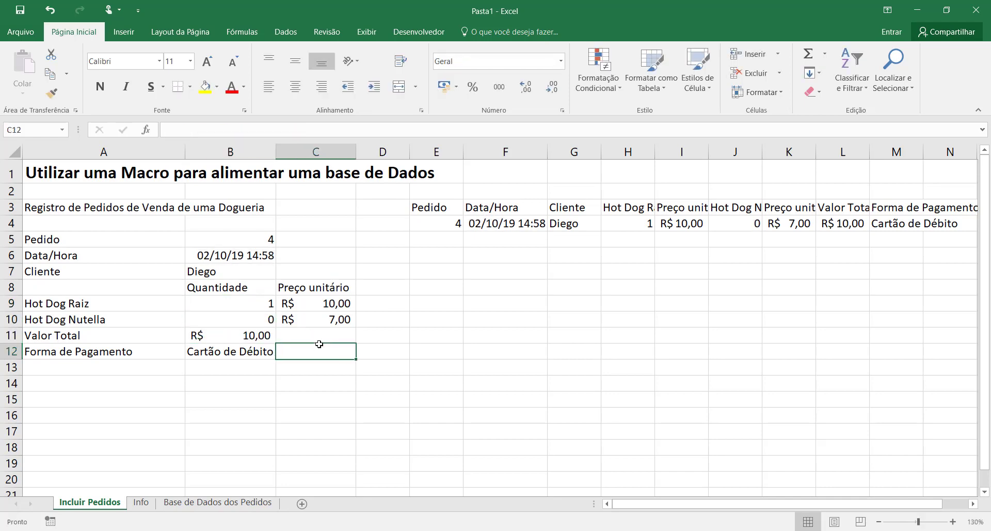
Step: Look through the Info and Base de Dados dos Pedidos sheets, and select the linked row E4:M4 of Incluir Pedidos
key("ctrl+Page_Down")
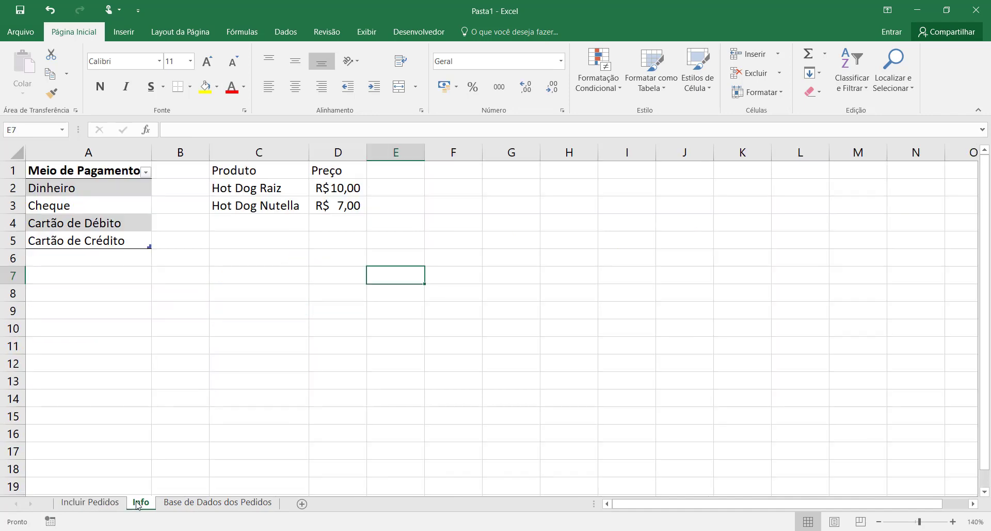
left_click(176, 506)
left_click(113, 506)
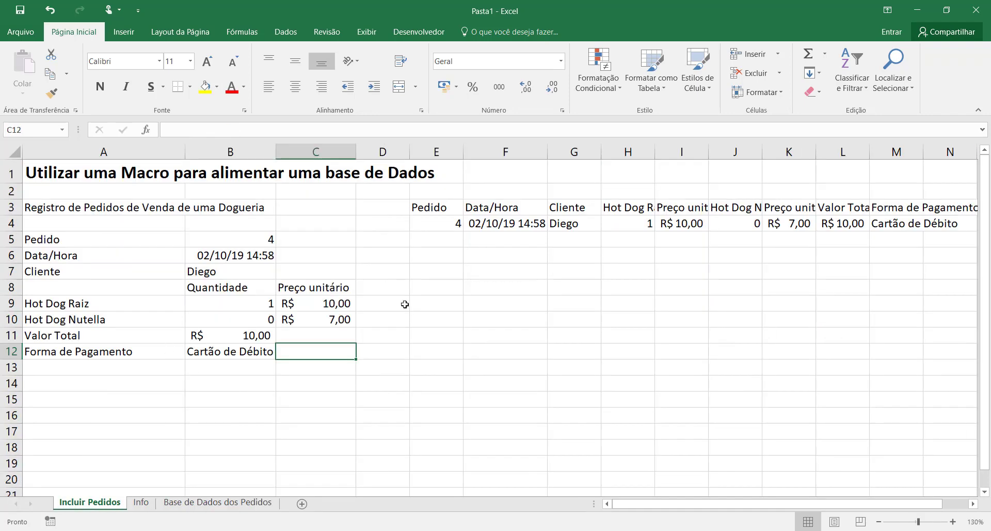
left_click_drag(447, 227, 886, 227)
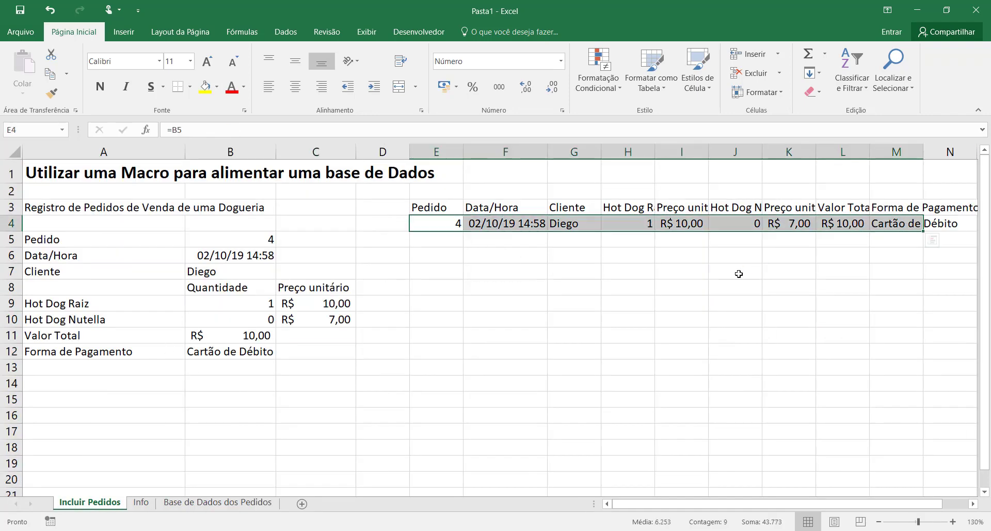
Step: Copy the linked row E4:M4 and paste it as values at A3 of the Base de Dados dos Pedidos sheet
key("ctrl+c")
left_click(247, 503)
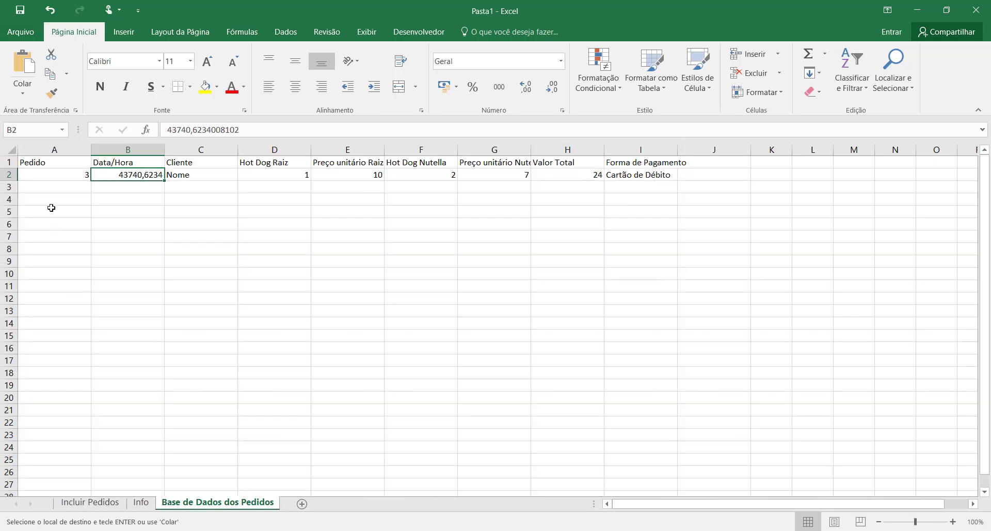
right_click(78, 185)
left_click(124, 241)
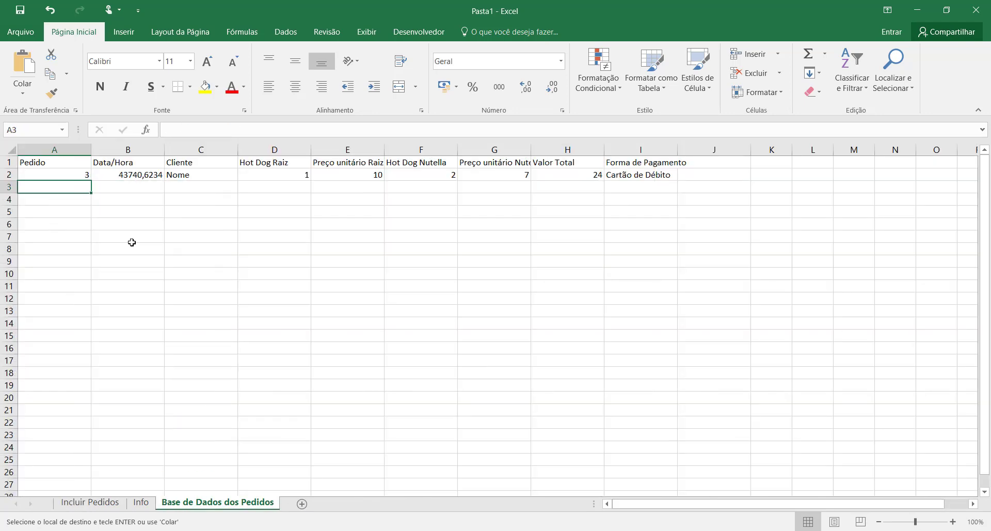
left_click(416, 246)
left_click(285, 344)
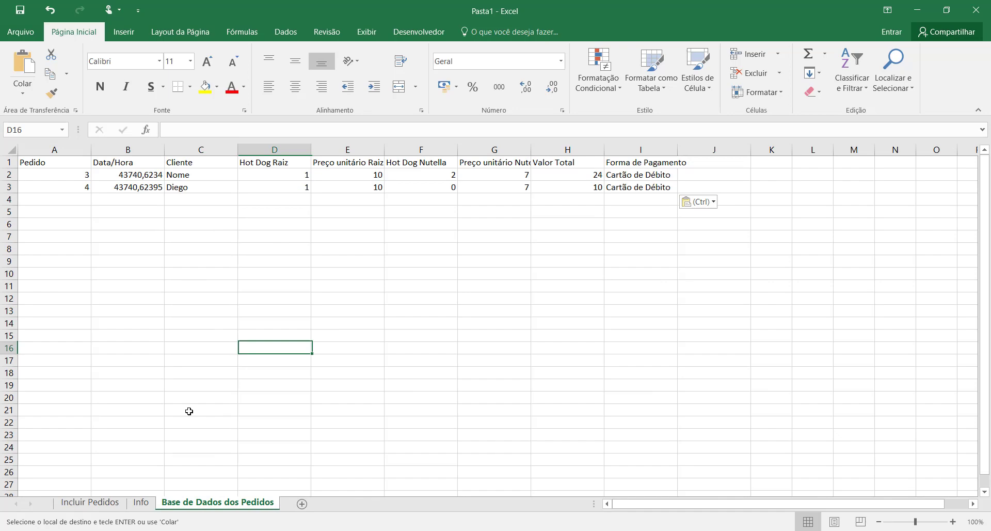
Step: On Incluir Pedidos, cancel the copy selection, narrow columns E to M equally and widen column D
left_click(95, 503)
left_click(424, 394)
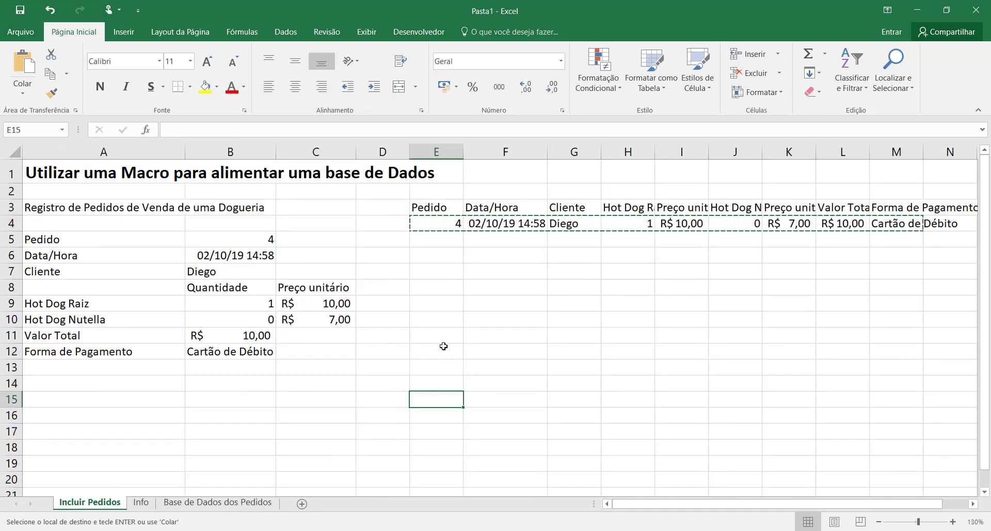
key("Escape")
left_click(470, 309)
left_click(504, 365)
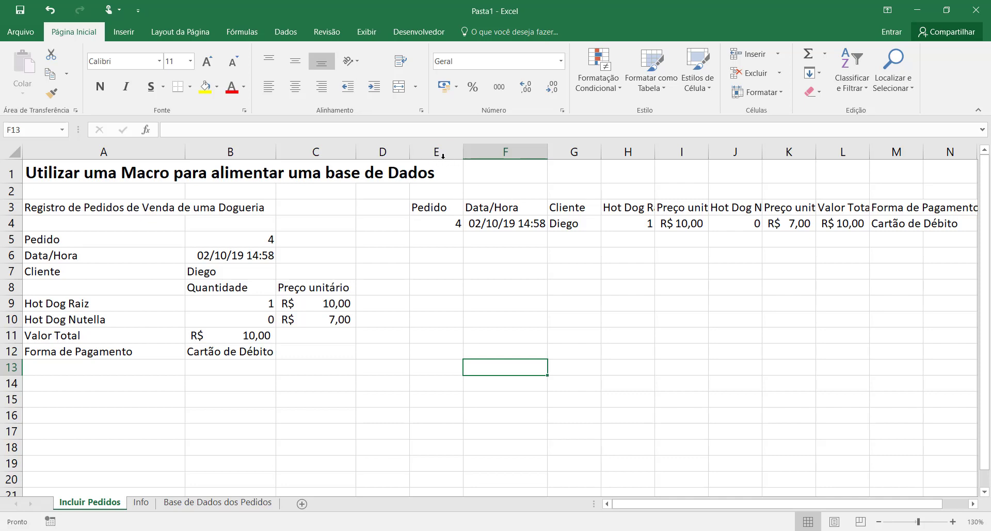
left_click_drag(436, 152, 897, 152)
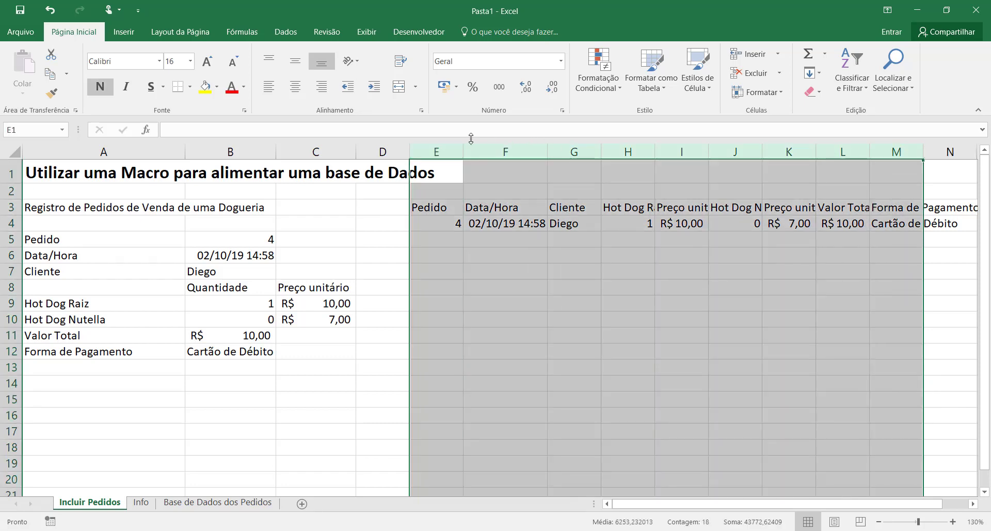
left_click_drag(463, 152, 454, 153)
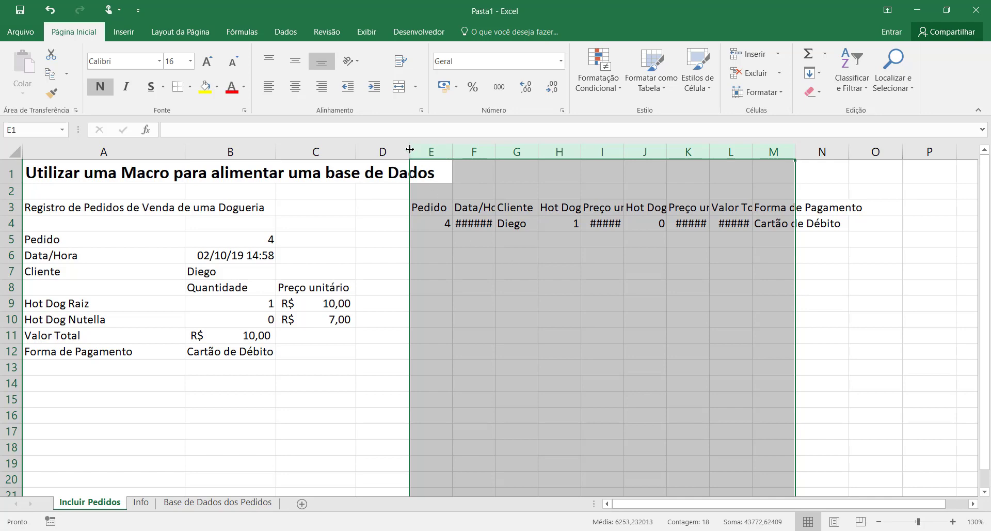
left_click_drag(410, 150, 469, 150)
left_click(648, 333)
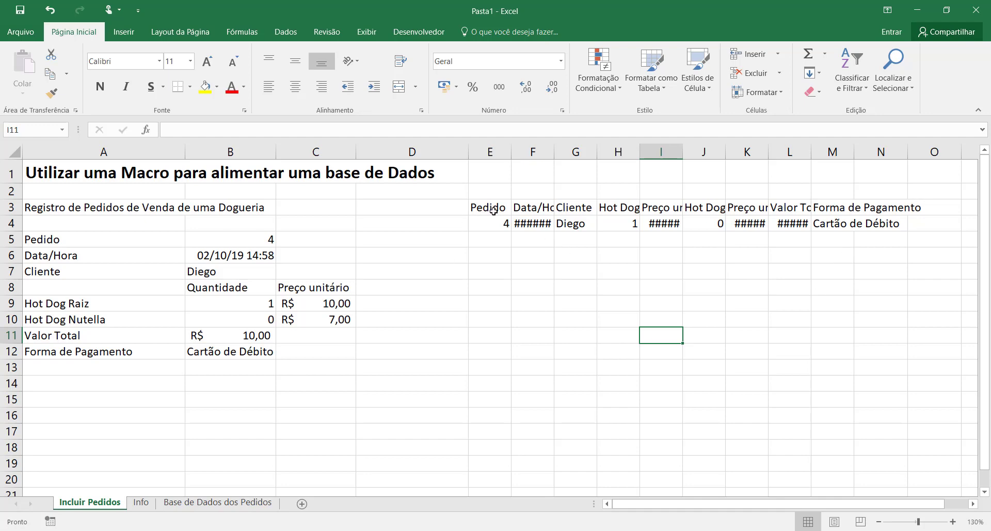
left_click_drag(500, 211, 891, 225)
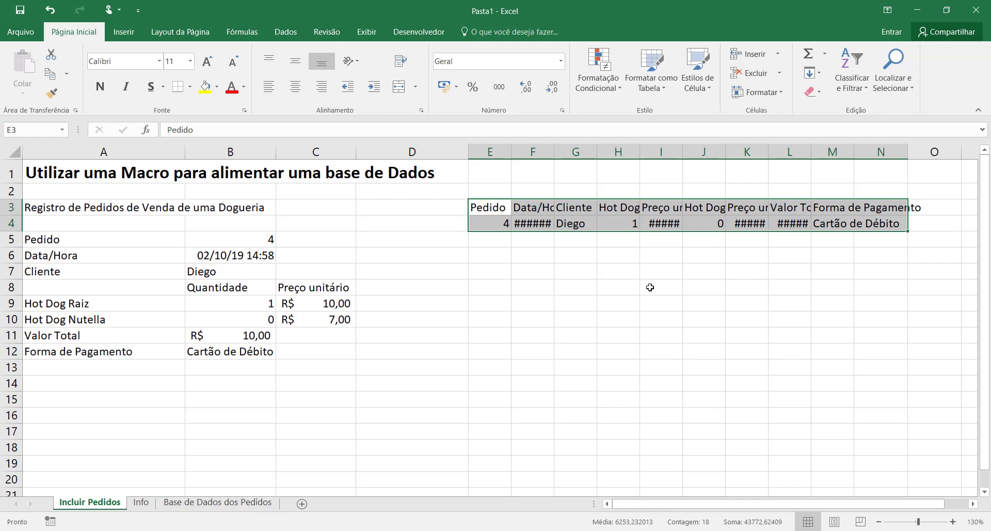
left_click(514, 342)
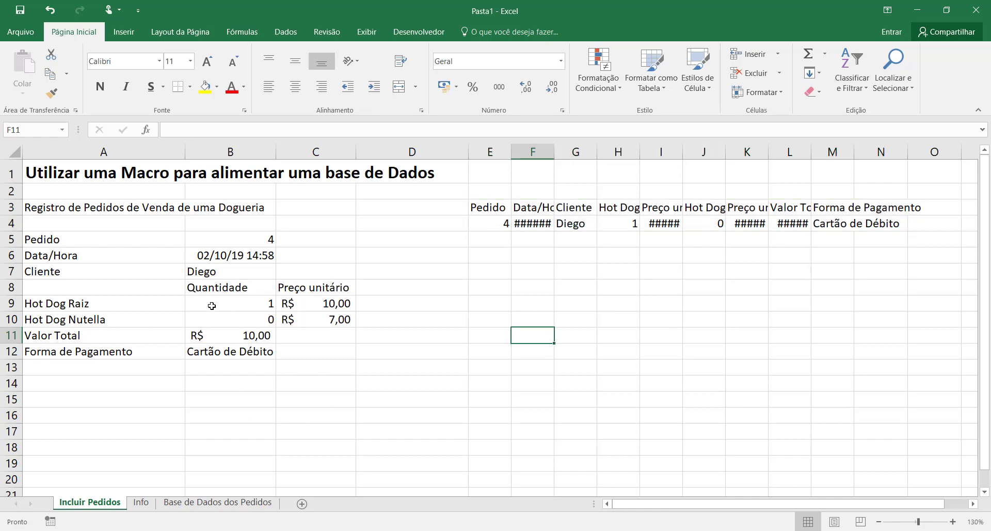
left_click_drag(120, 244, 304, 355)
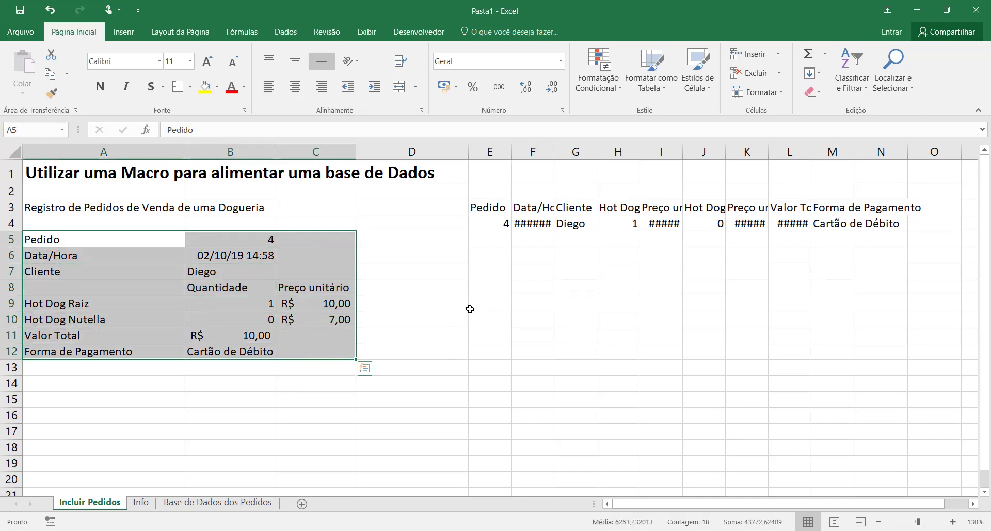
left_click(490, 349)
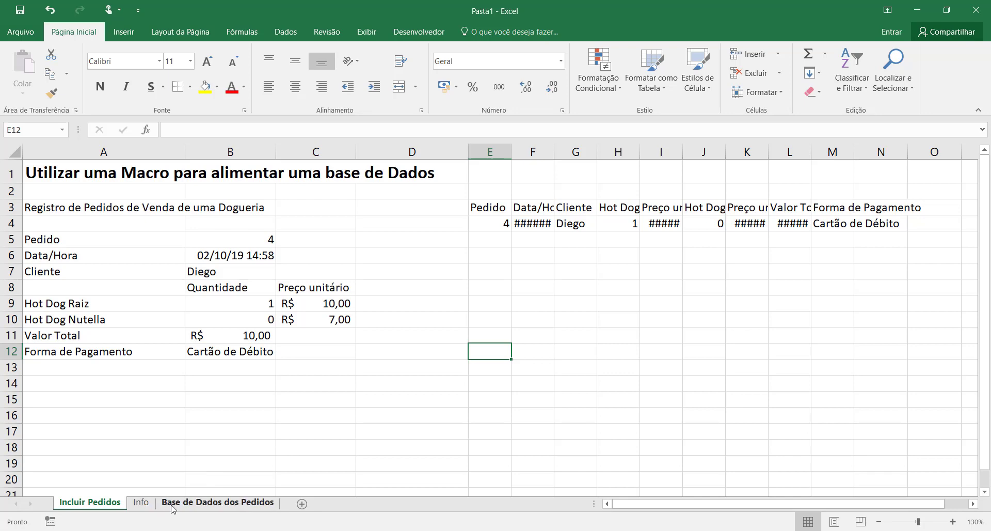
Step: Hide the Info sheet
left_click(140, 504)
right_click(142, 505)
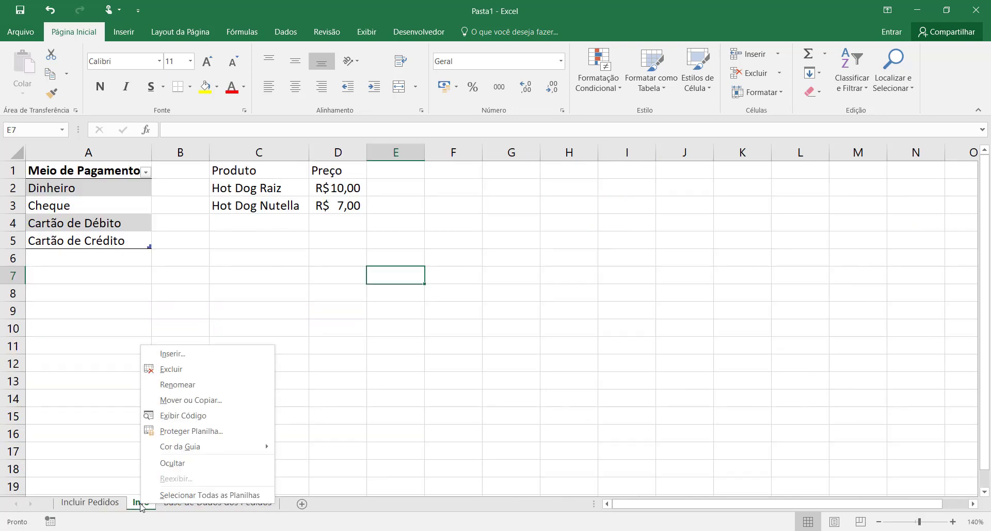
left_click(172, 463)
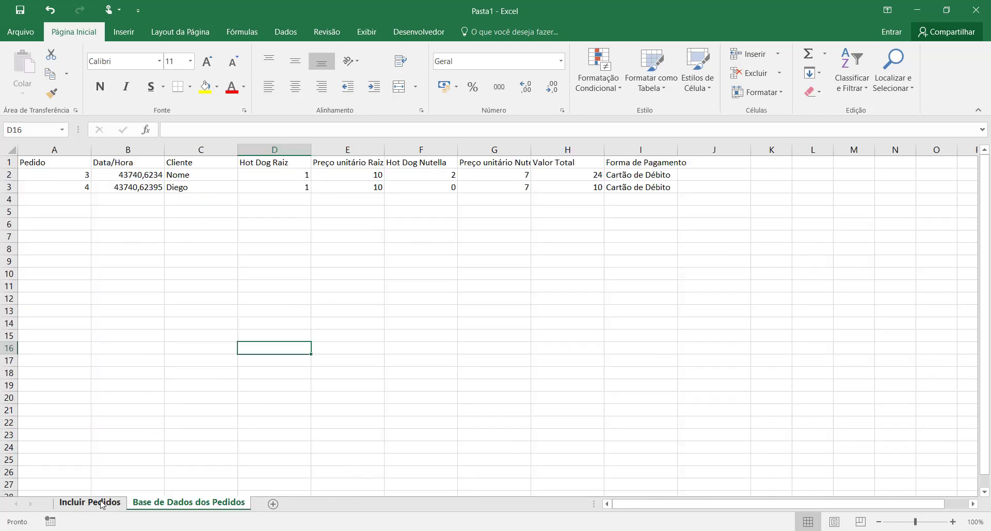
left_click(146, 349)
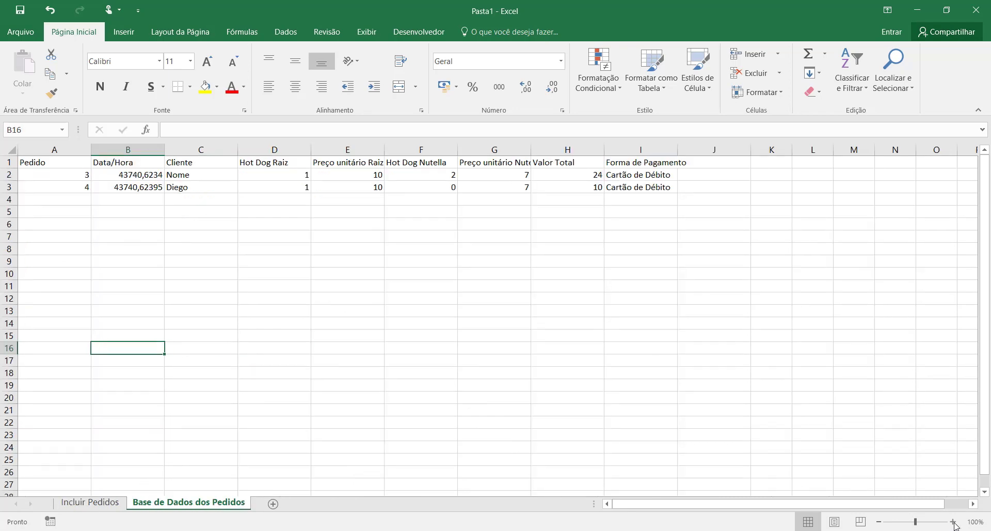
Step: Format the range A1:I3 of Base de Dados dos Pedidos as a table with headers
left_click(953, 522)
left_click(953, 522)
left_click(610, 329)
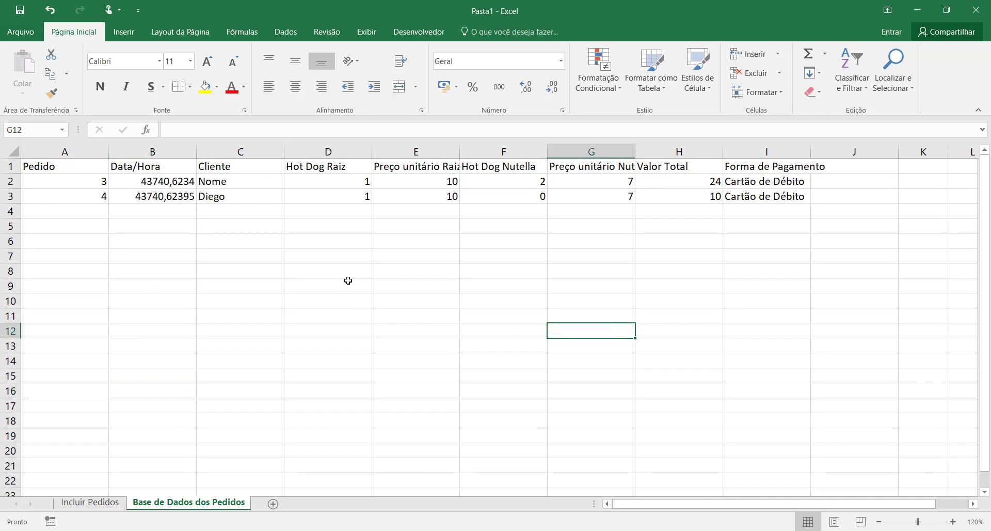
left_click(87, 493)
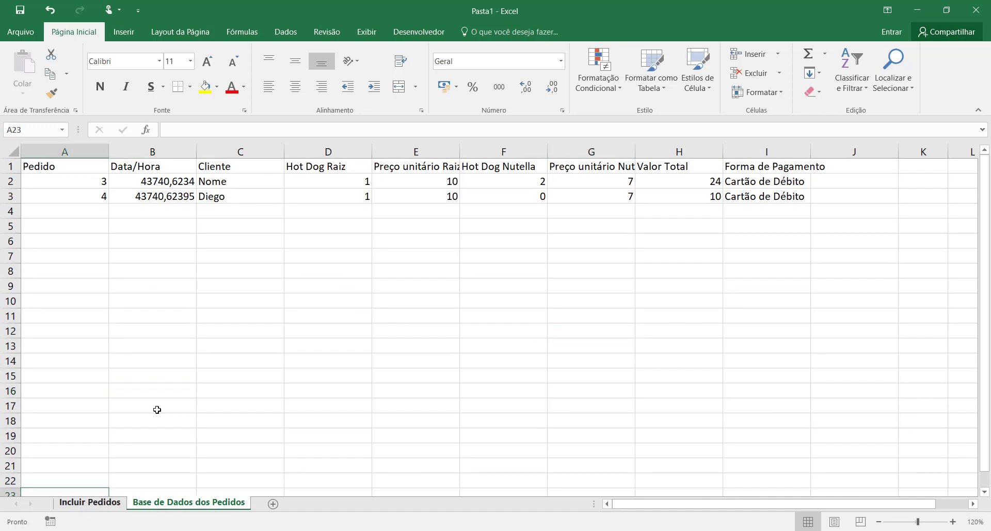
left_click(89, 502)
left_click(224, 237)
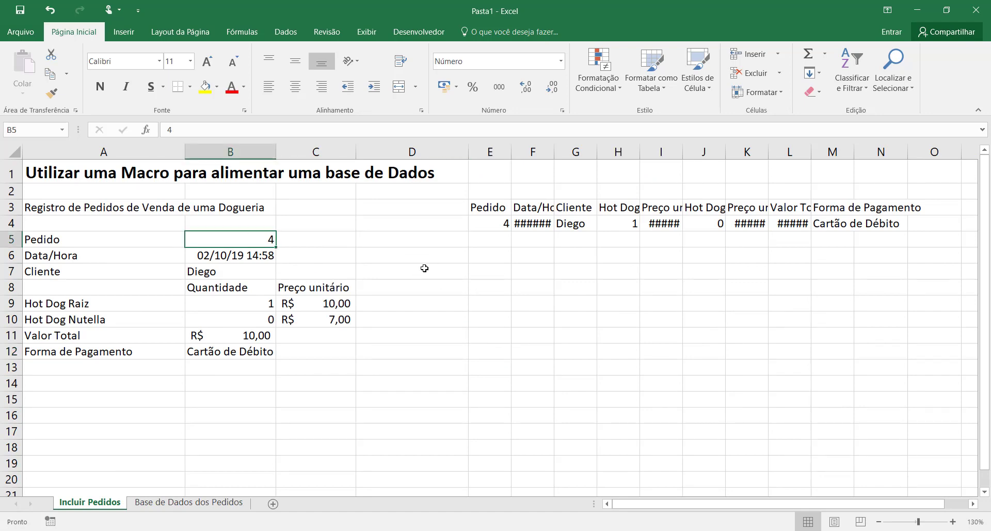
left_click(208, 504)
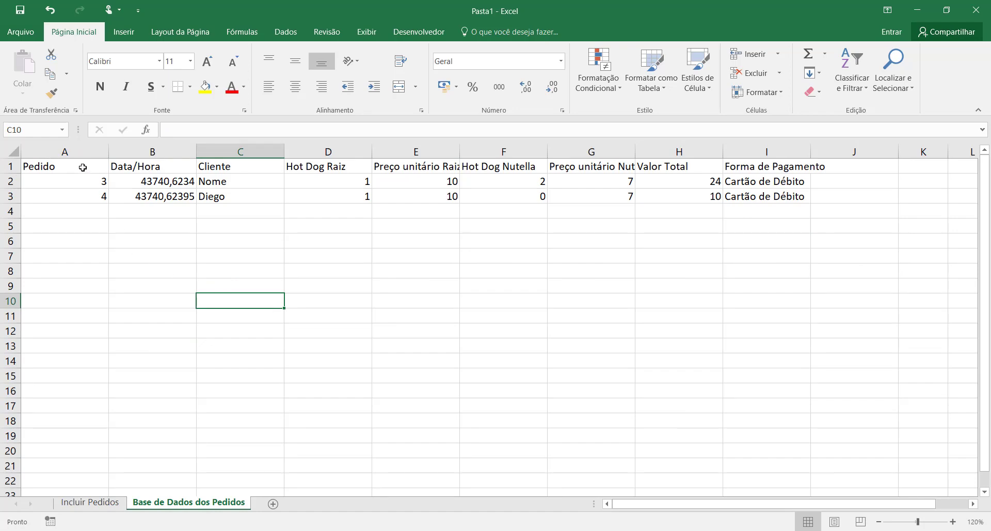
left_click_drag(82, 167, 765, 197)
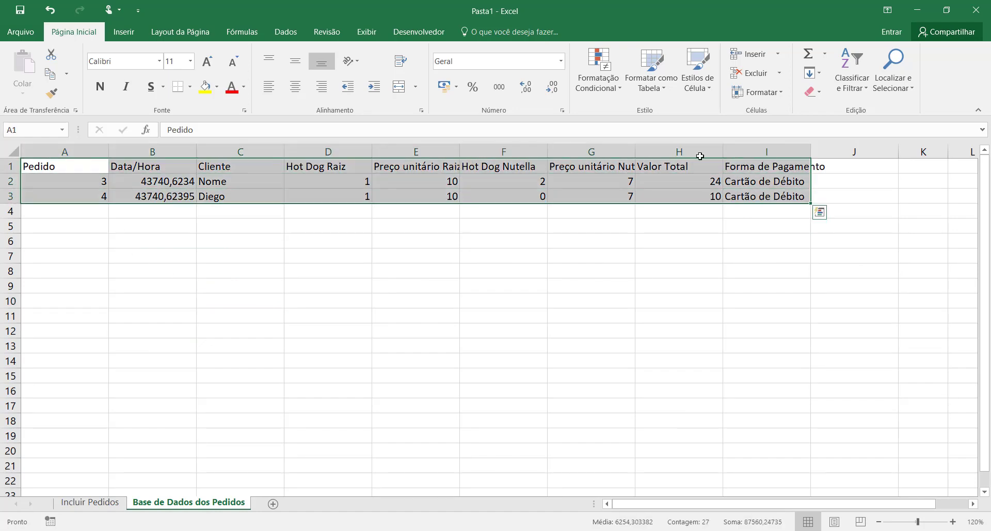
left_click(656, 68)
left_click(653, 142)
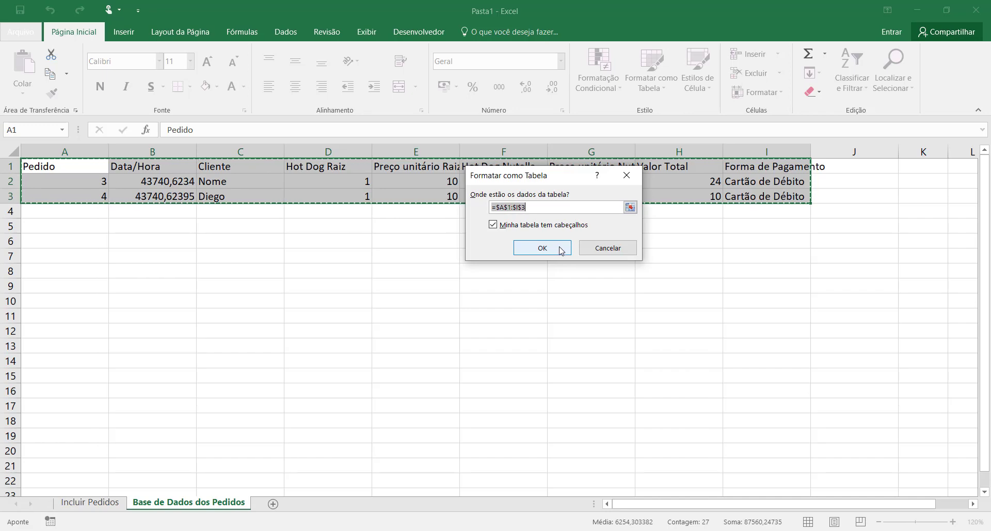
left_click(562, 249)
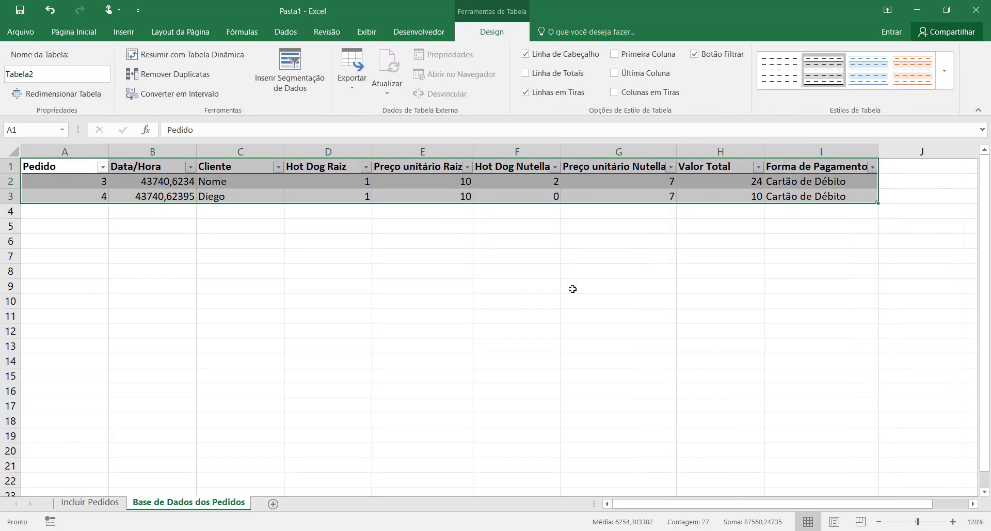
left_click(573, 289)
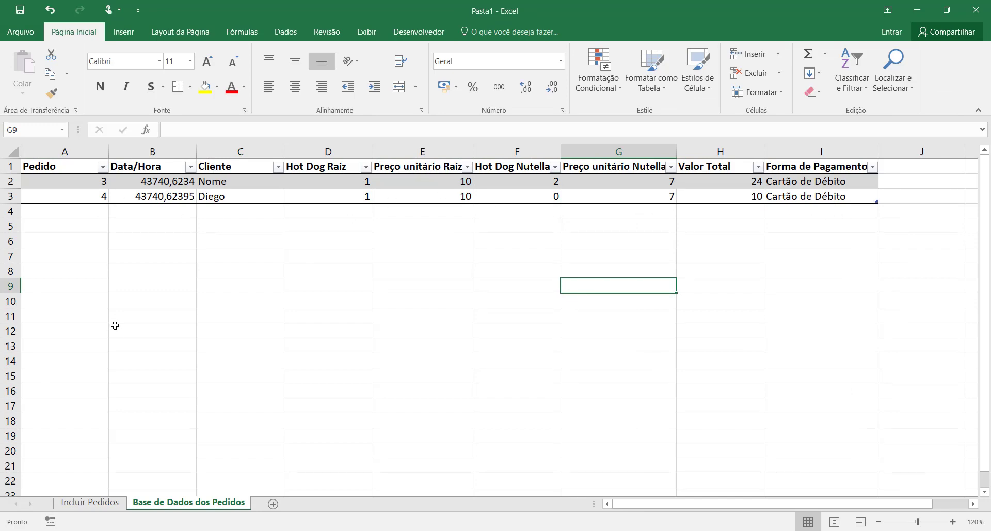
Step: Rename the orders table on Base de Dados dos Pedidos as BaseDadosPedidos
left_click(63, 174)
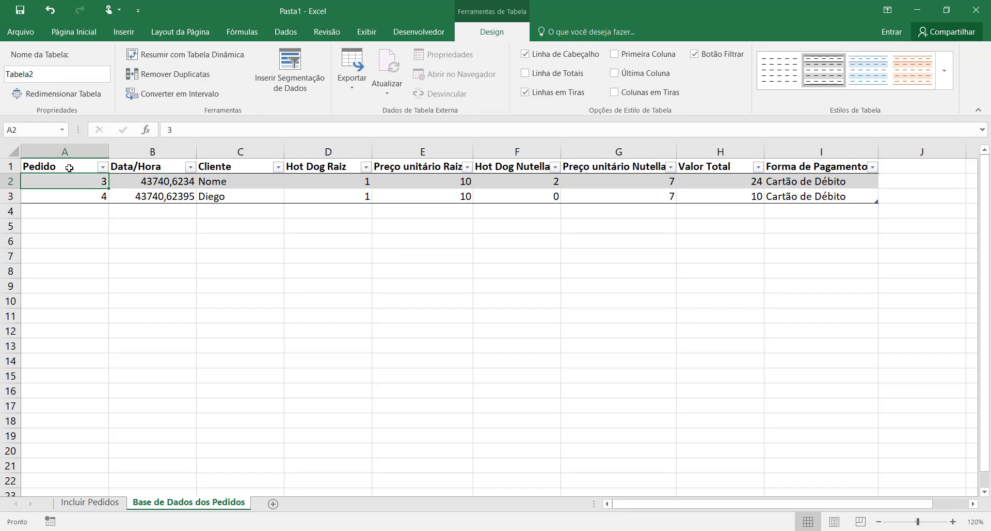
left_click(70, 168)
left_click(57, 75)
left_click(57, 76)
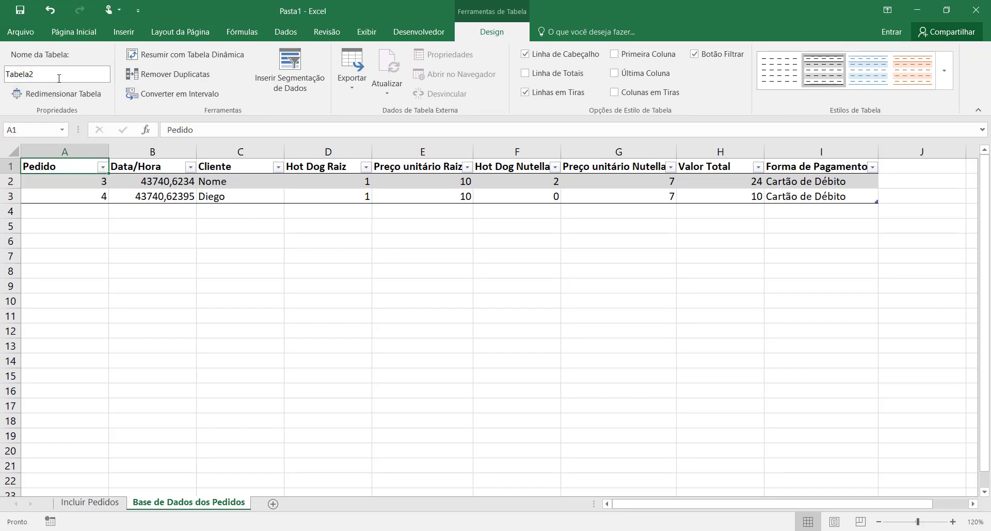
key("BackSpace")
type("BaseDadosPedidos")
key("Return")
left_click(214, 269)
left_click(344, 264)
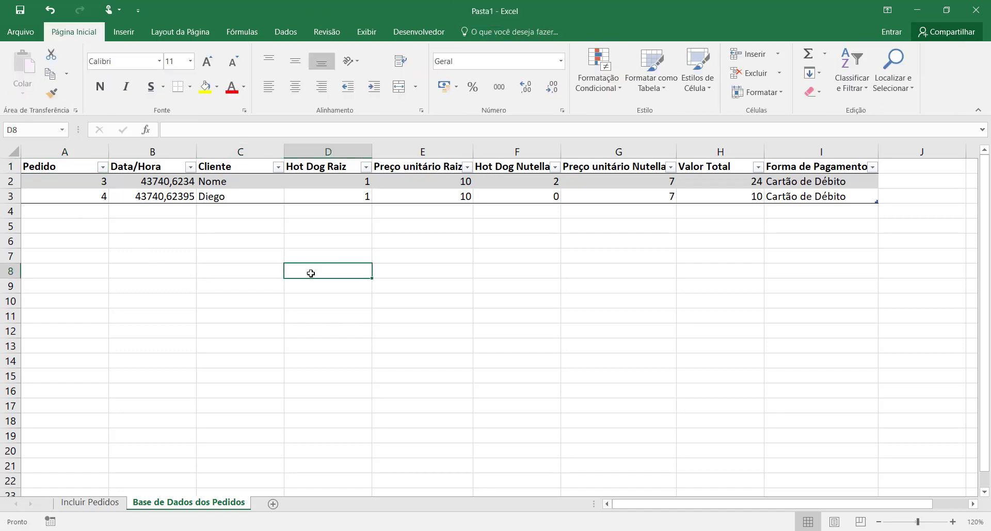
Step: In D5 of Incluir Pedidos, enter the formula =MAIOR('Base de Dados dos Pedidos'!A:A;1) to find the highest order number
left_click(120, 508)
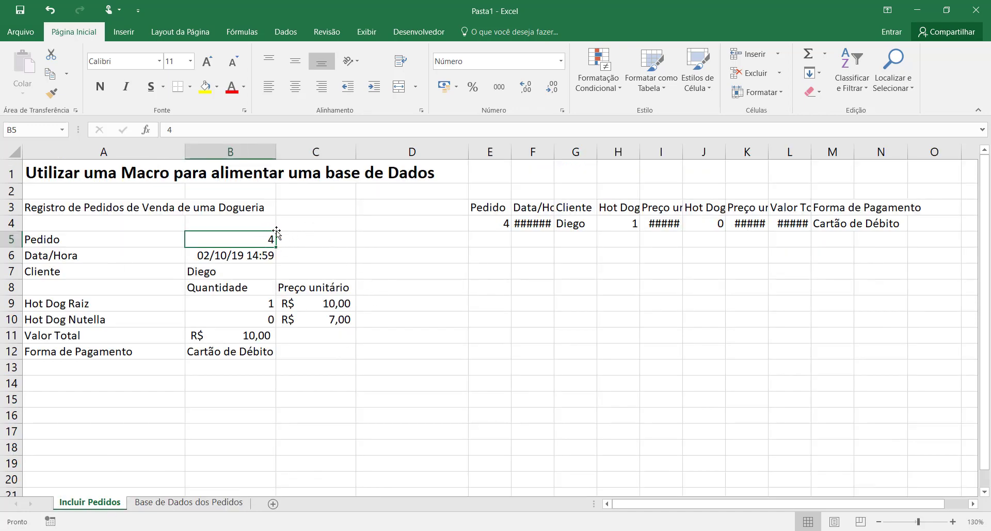
left_click(376, 244)
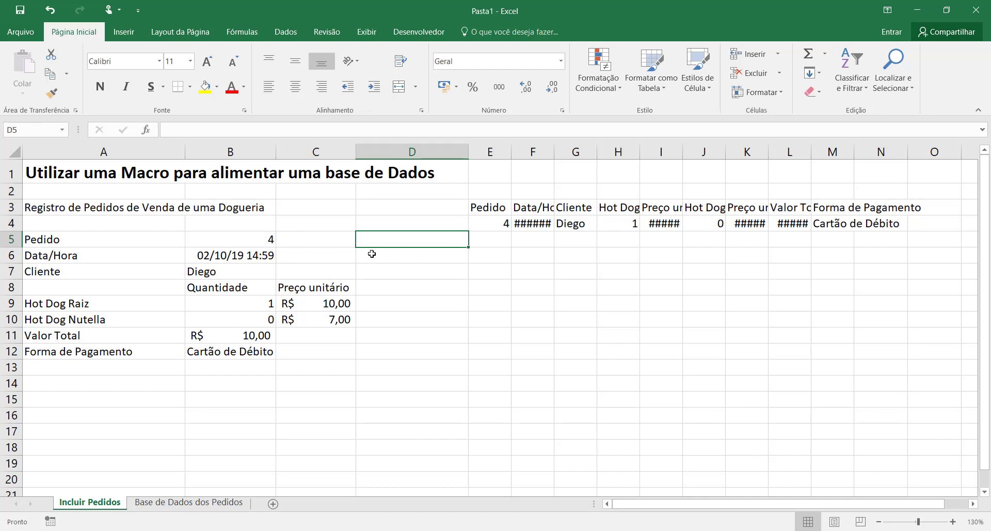
type("=")
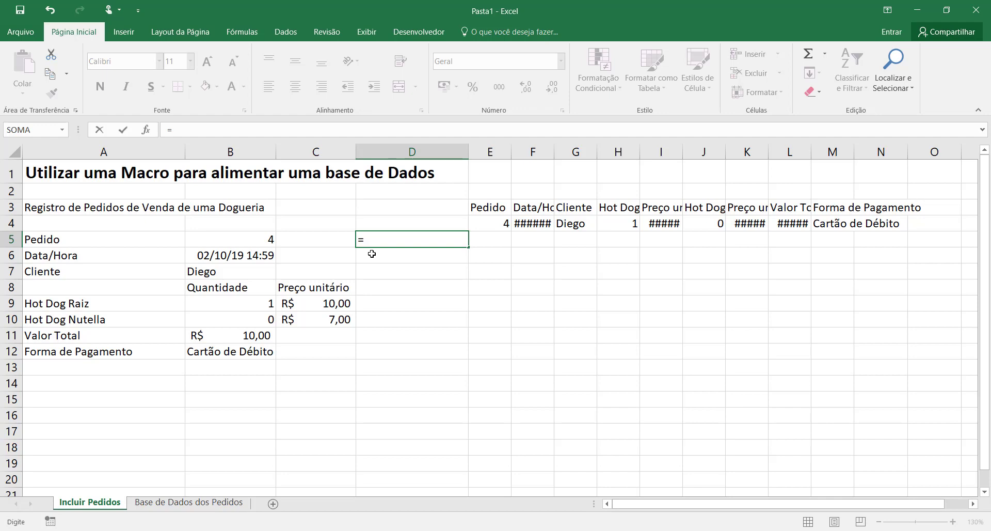
type("maior")
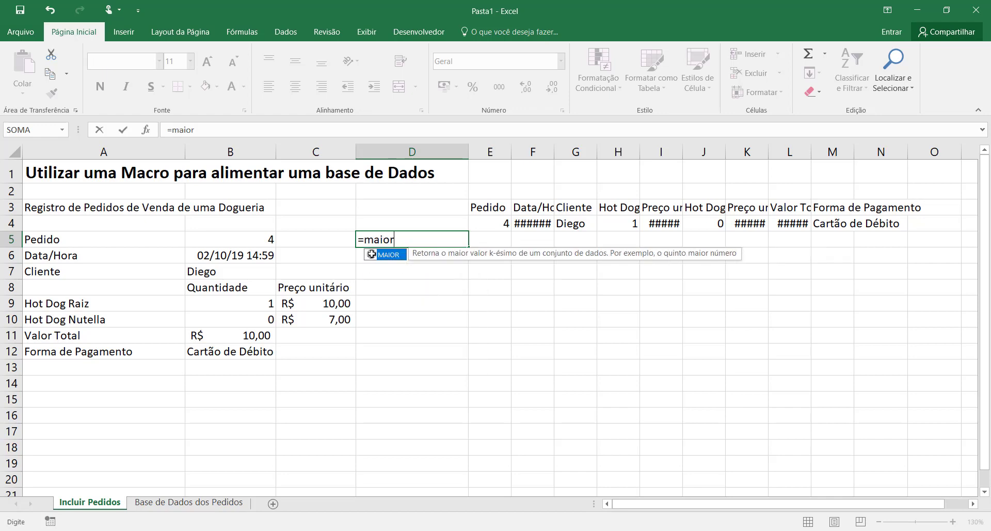
type("(")
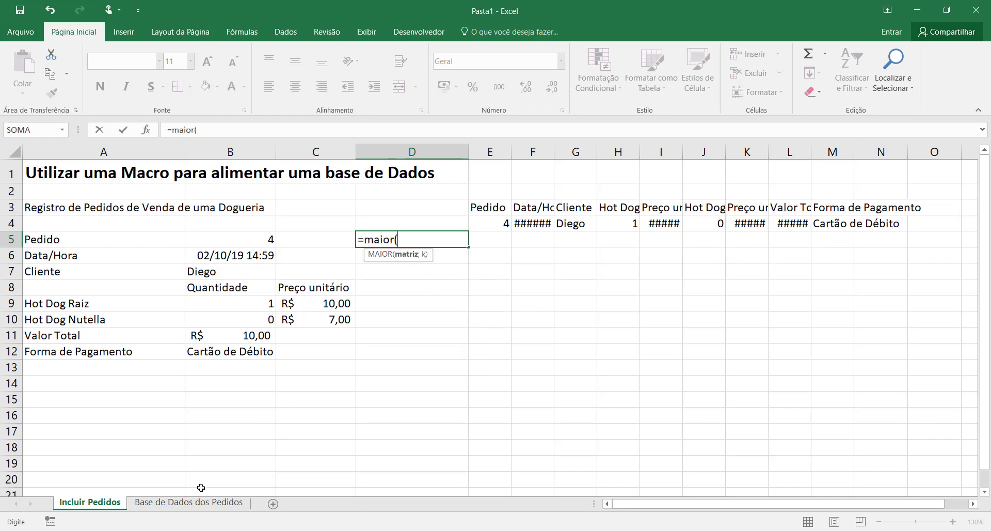
left_click(198, 504)
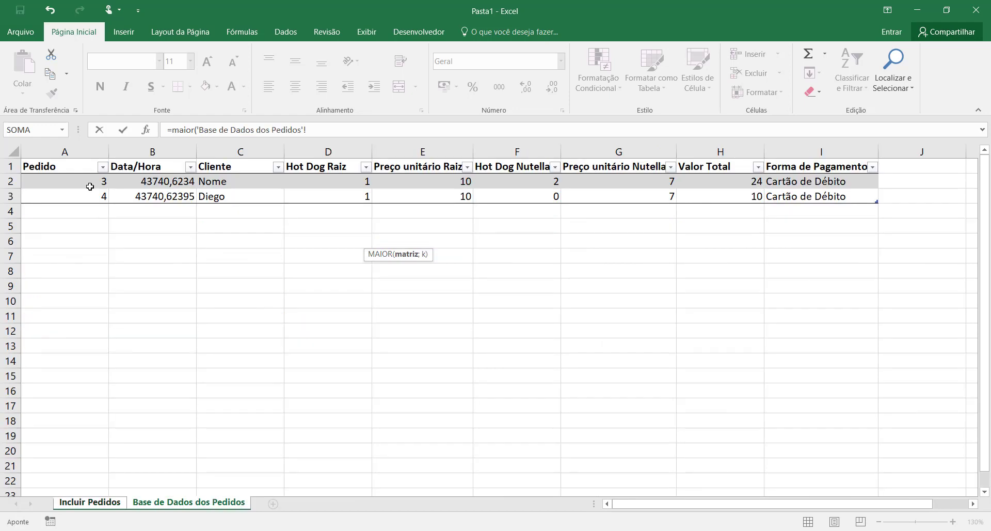
left_click(66, 151)
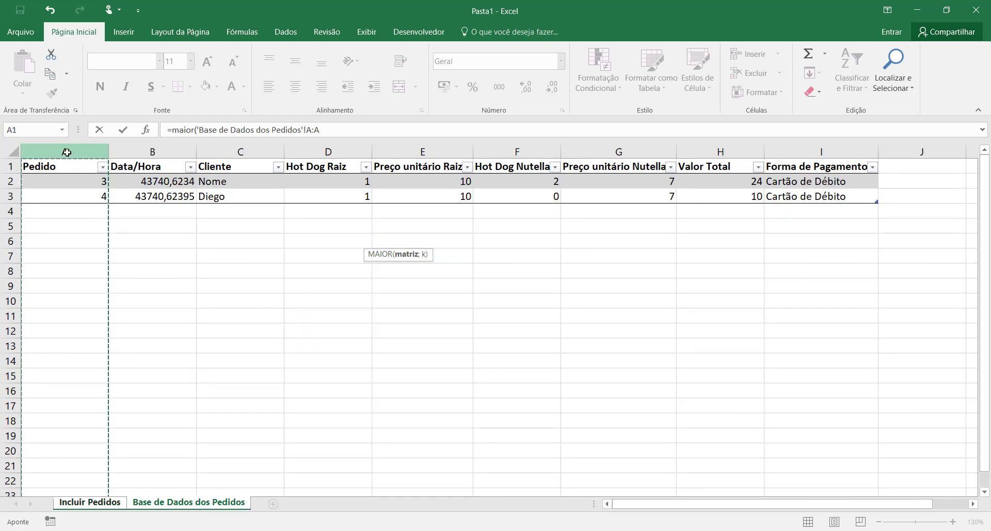
type(";1")
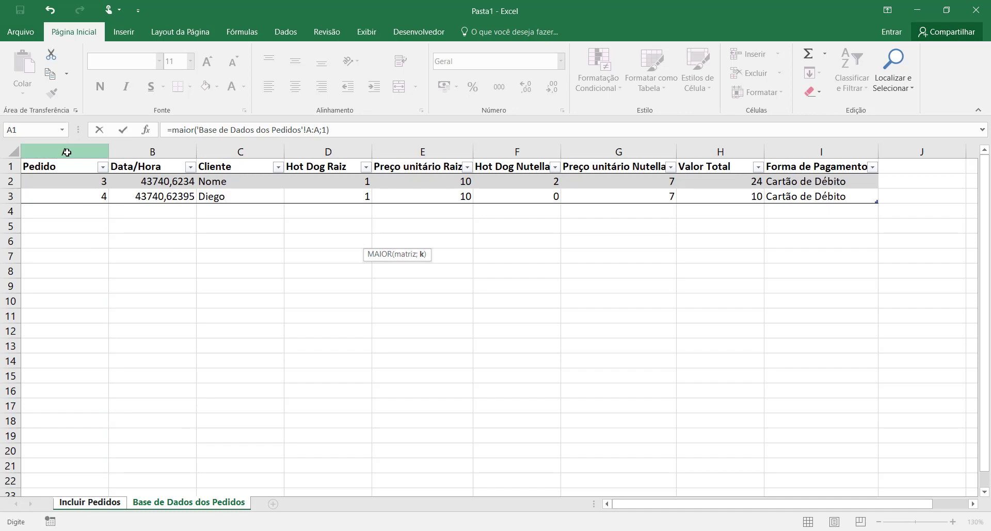
key("Return")
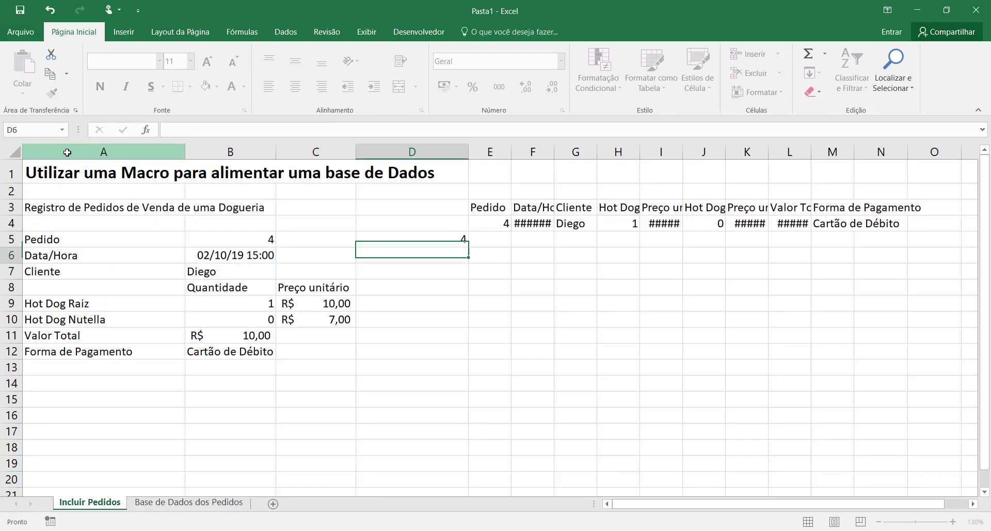
left_click(420, 239)
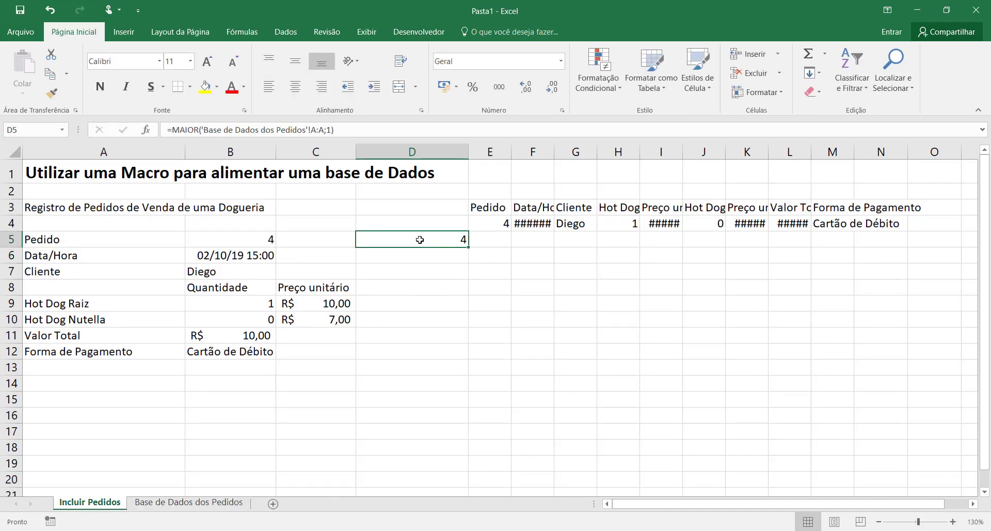
left_click(448, 253)
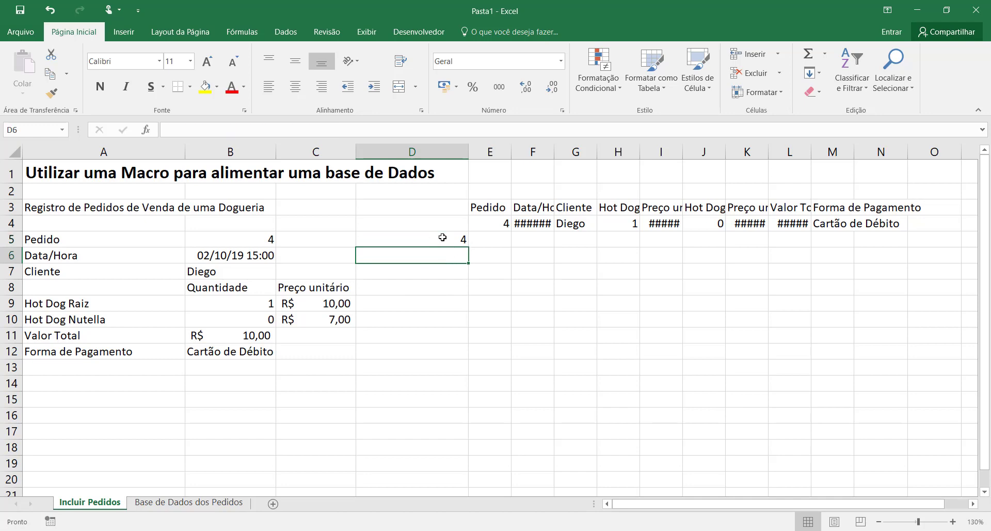
key("Up")
key("Up")
left_click(440, 239)
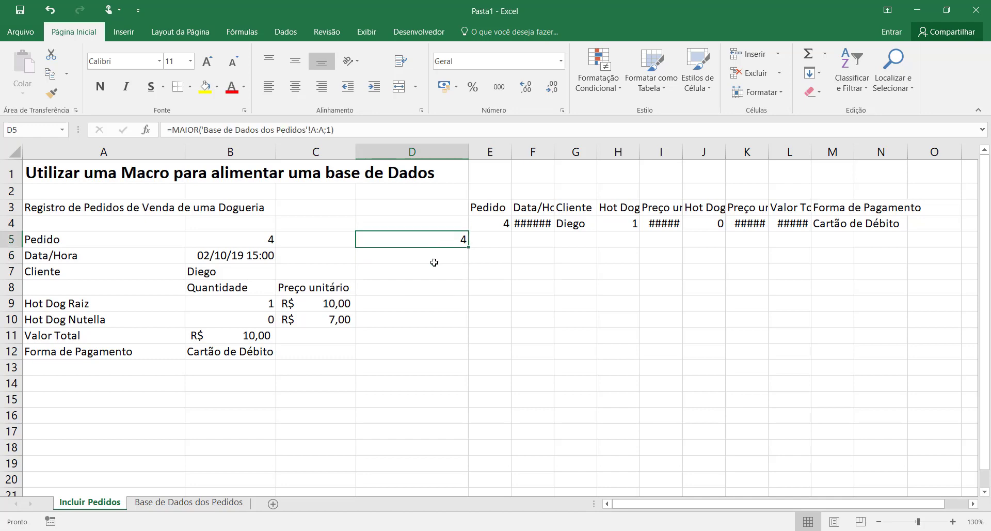
left_click(434, 261)
left_click(435, 242)
left_click(430, 256)
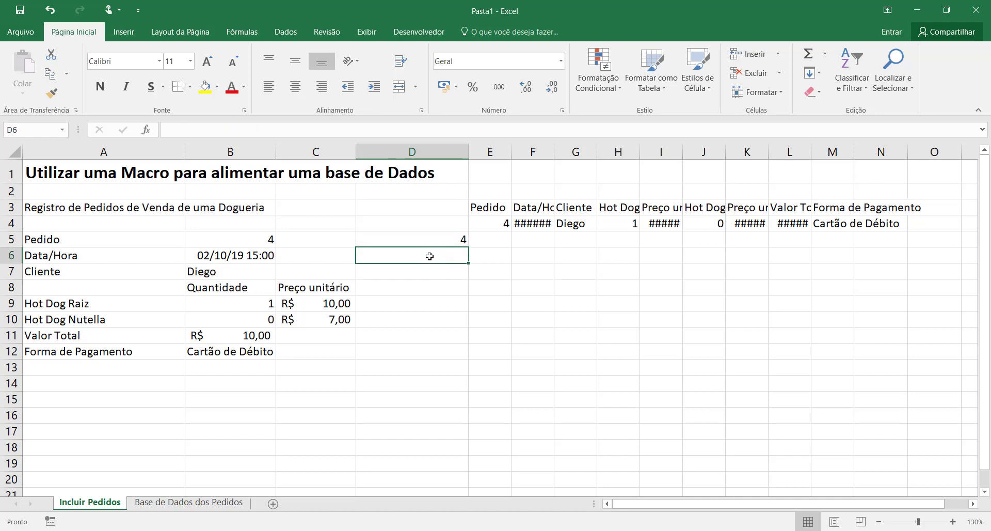
Step: Set the Pedido number in A2 of Base de Dados dos Pedidos to 5 and check the highest-number formula in D5 of Incluir Pedidos
left_click(190, 501)
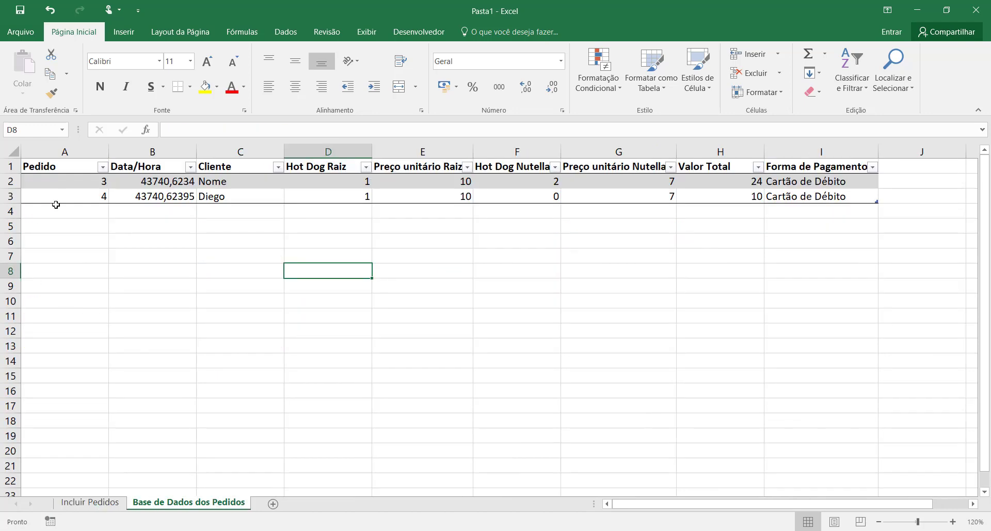
left_click(83, 187)
type("5")
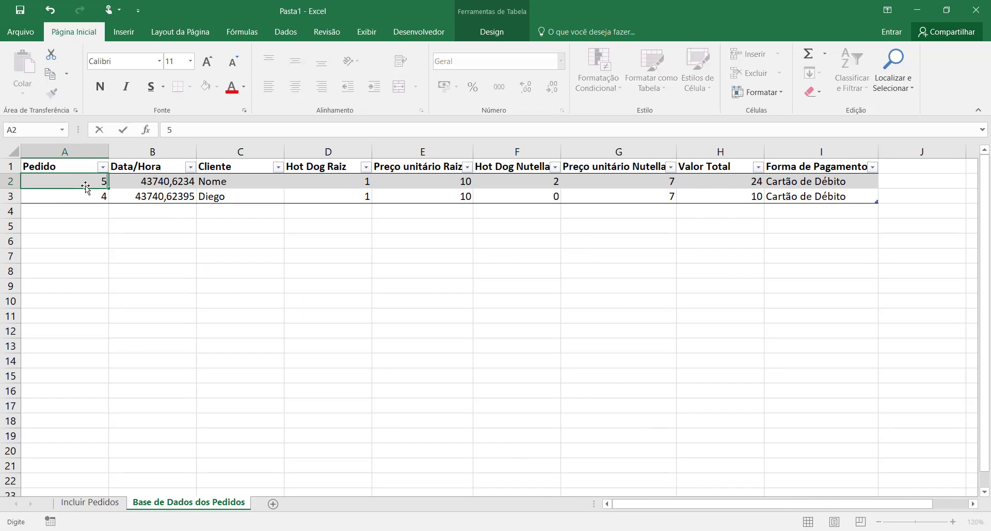
key("Return")
left_click(98, 504)
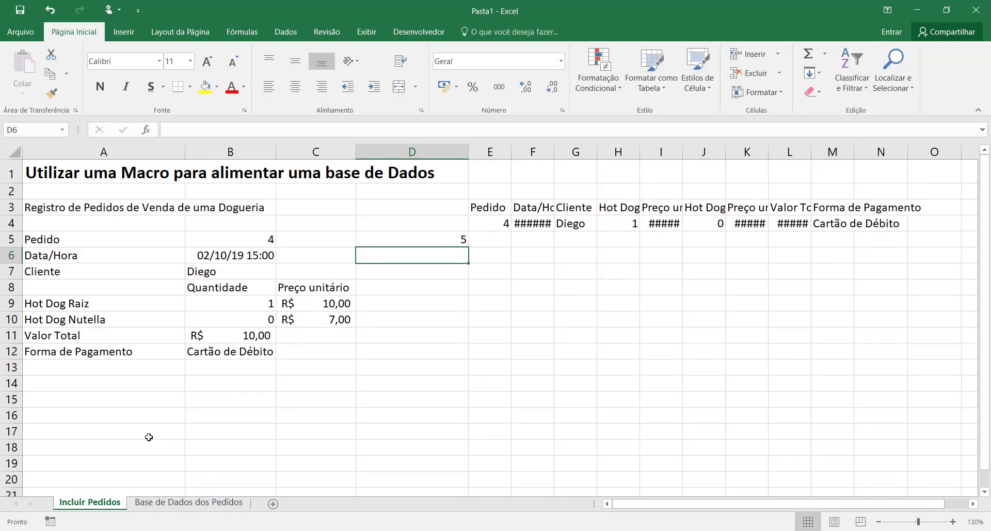
left_click(449, 247)
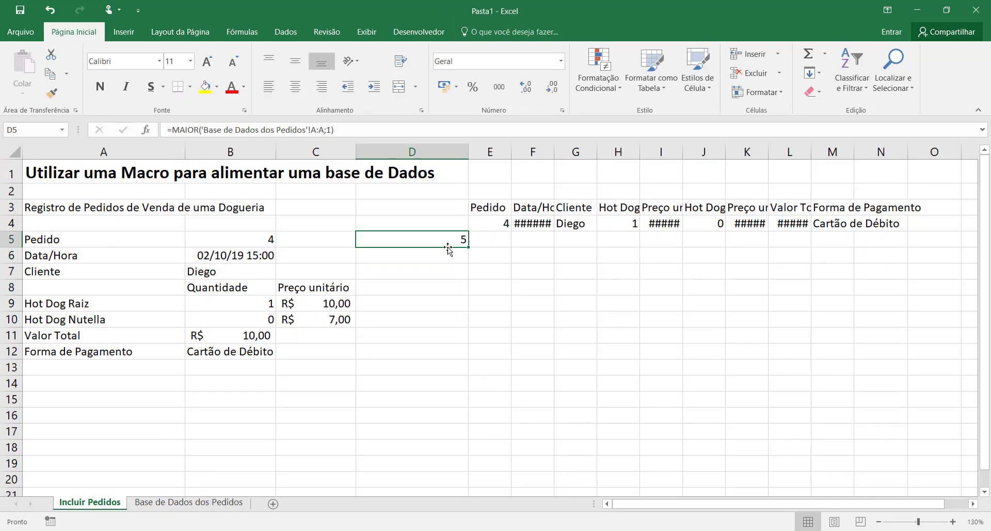
Step: In the Pedido cell B5 of Incluir Pedidos, enter the formula =D5+1 to generate the next order number
left_click(255, 240)
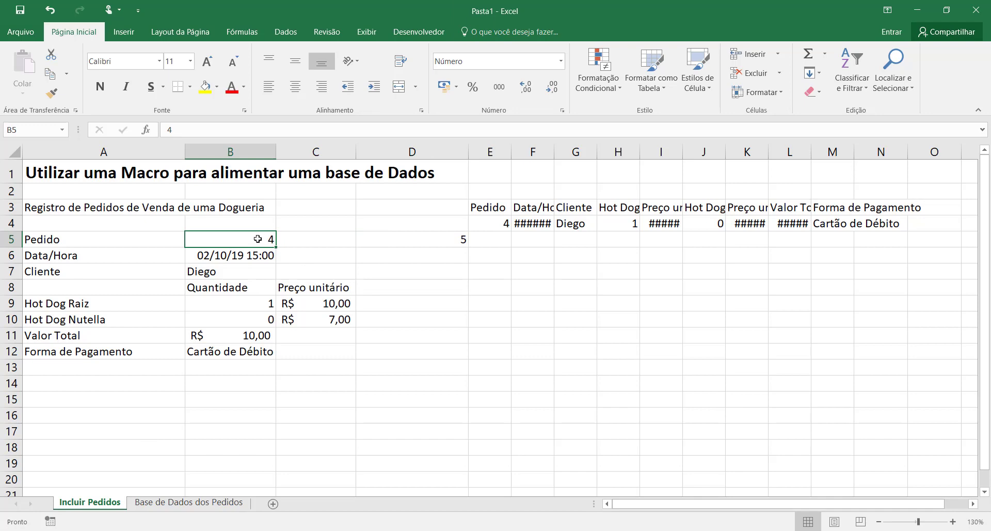
type("=")
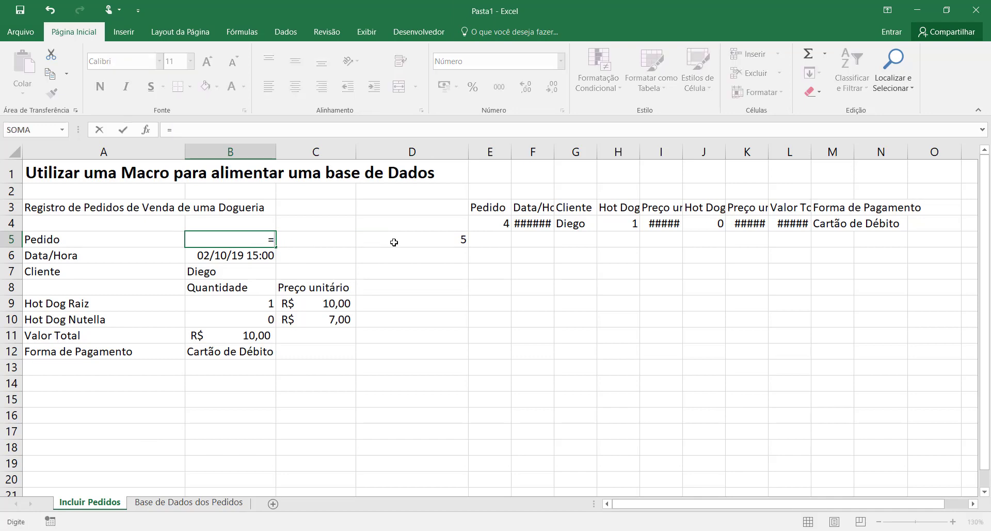
left_click(401, 242)
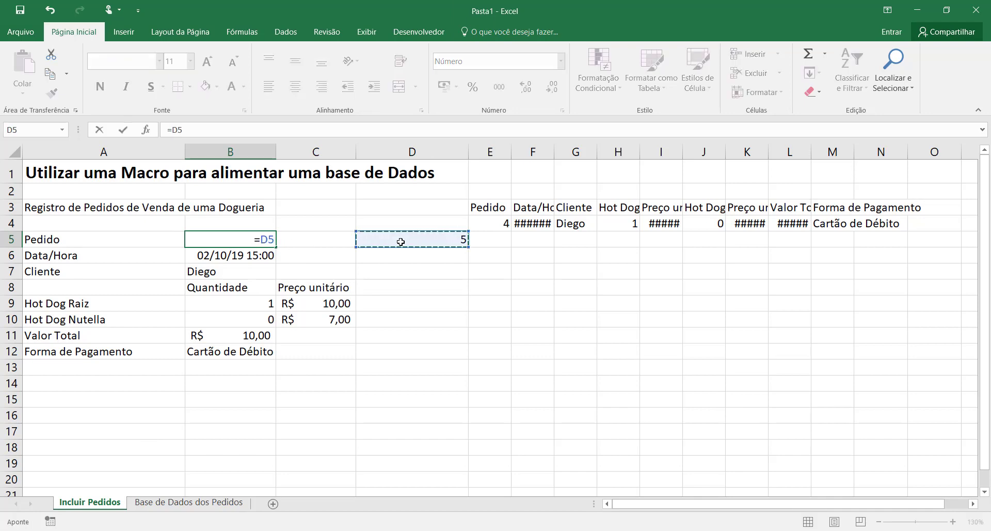
type("+1")
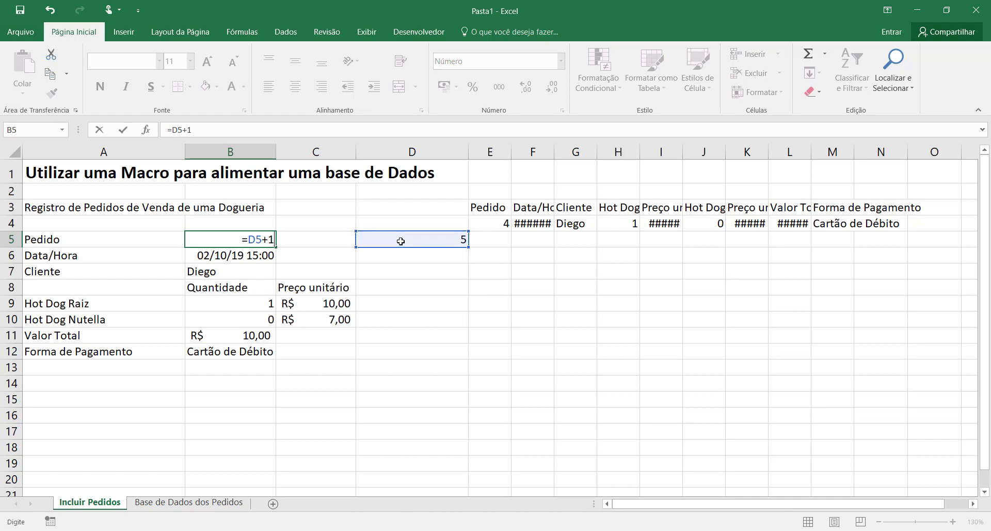
Step: Enter the formula =D5+1 as the order number in cell B5
key("Return")
left_click(412, 300)
left_click(431, 241)
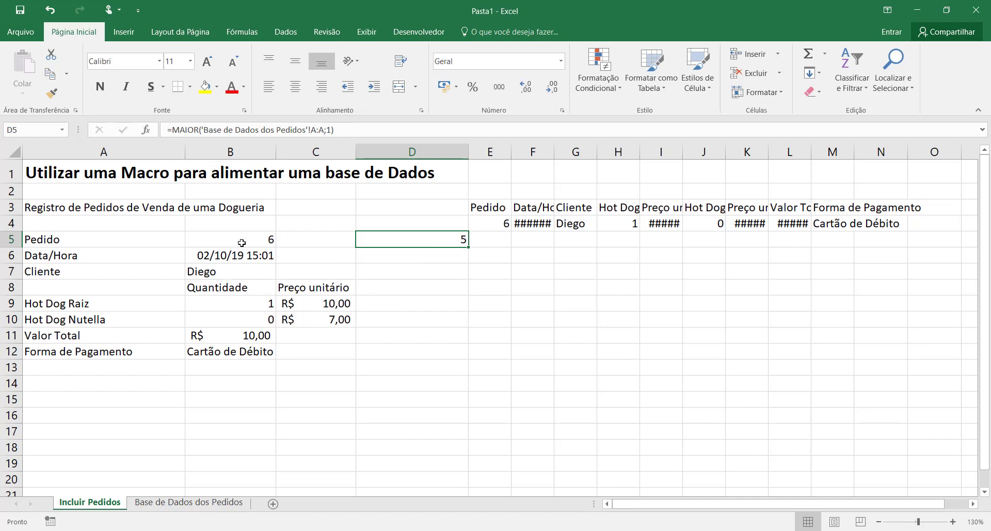
Step: Move the formula =MAIOR('Base de Dados dos Pedidos'!A:A;1) from D5 into B5, replacing the formula there
left_click(464, 301)
left_click(452, 237)
left_click_drag(334, 129, 129, 137)
key("ctrl+x")
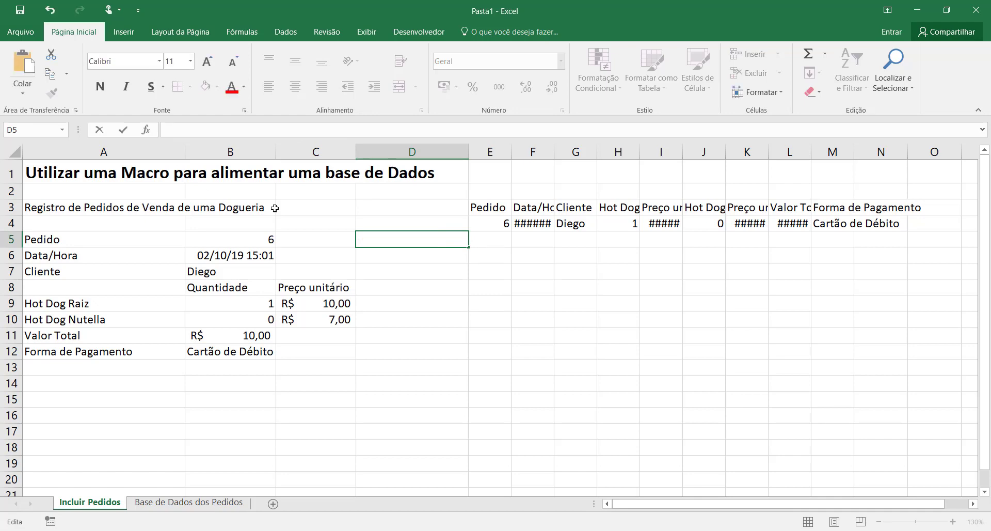
left_click(263, 246)
key("ctrl+v")
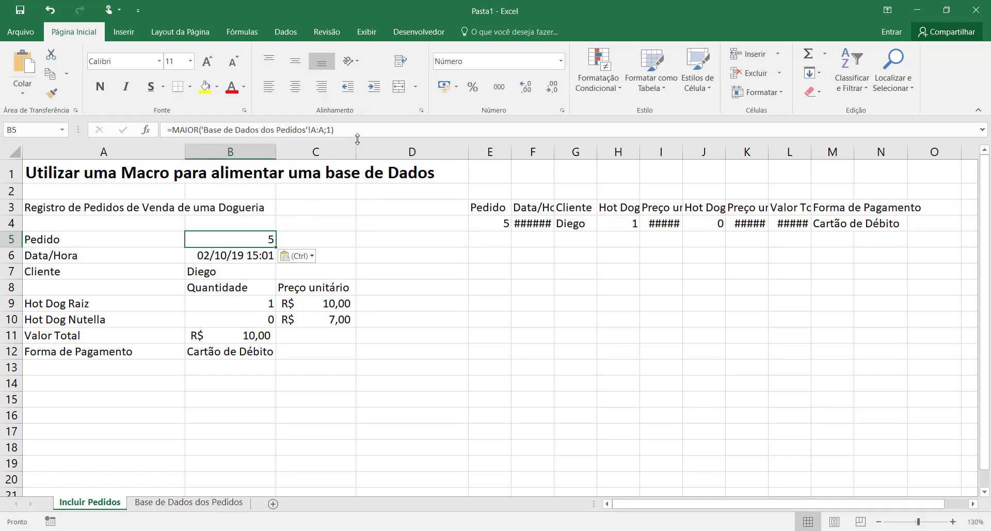
Step: Append +1 to the MAIOR formula in the order number cell B5
left_click(365, 126)
type("+1")
key("Return")
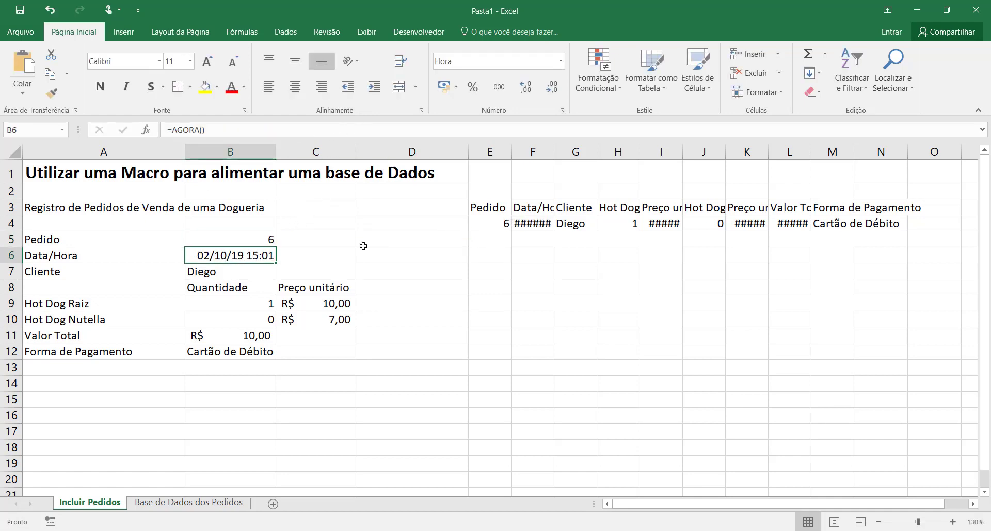
left_click(363, 253)
left_click(255, 240)
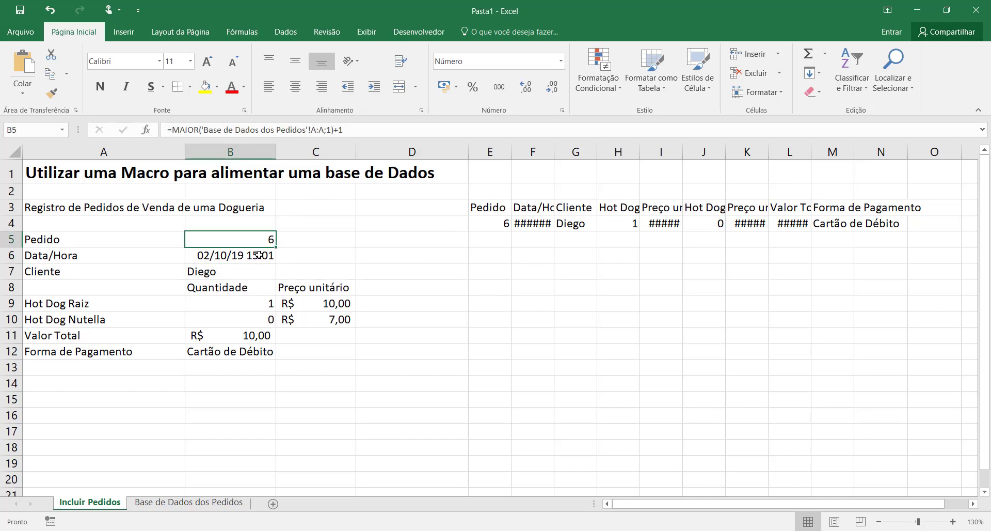
left_click(258, 252)
left_click(261, 238)
left_click(261, 256)
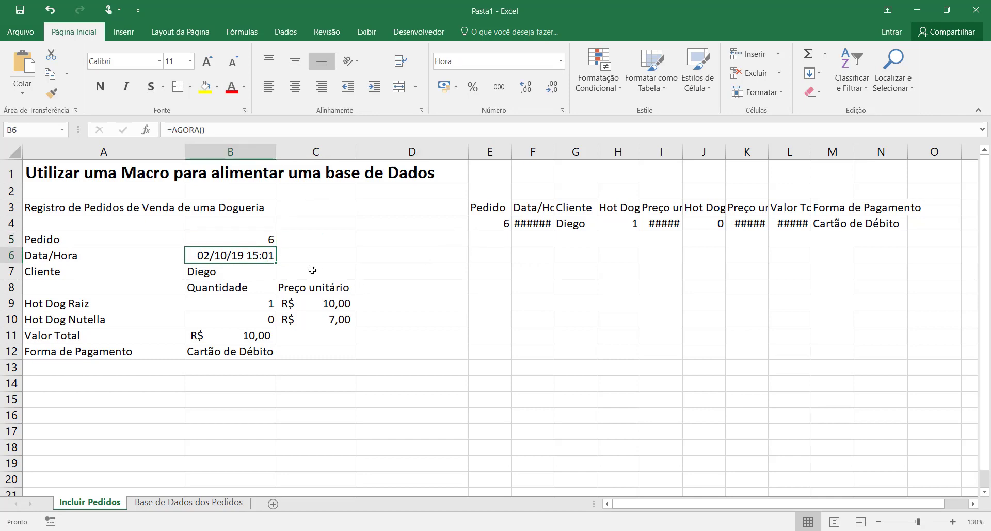
left_click(312, 270)
left_click(380, 270)
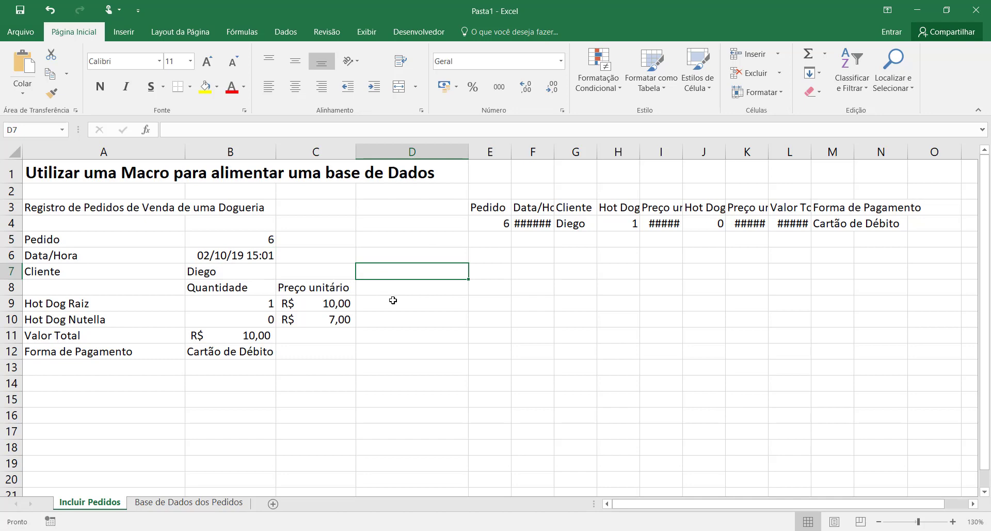
left_click(403, 333)
left_click(389, 362)
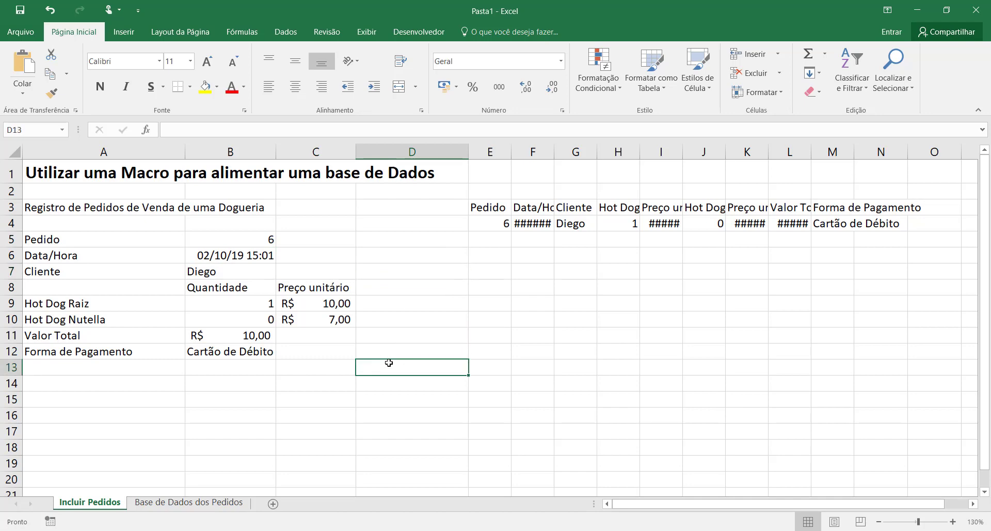
Step: Left-align the order number and date/time values in cells B5 and B6
left_click(261, 240)
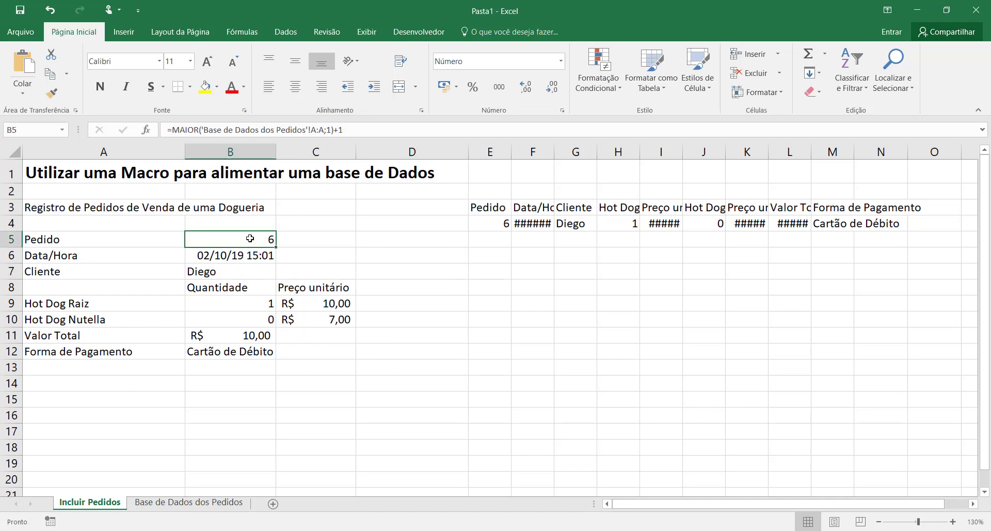
left_click(268, 88)
key("Down")
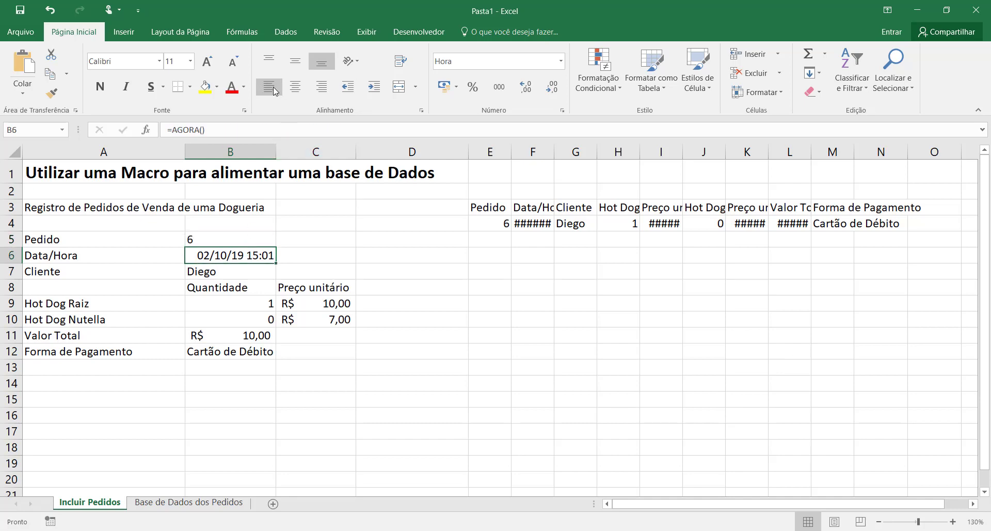
left_click(273, 91)
left_click(259, 269)
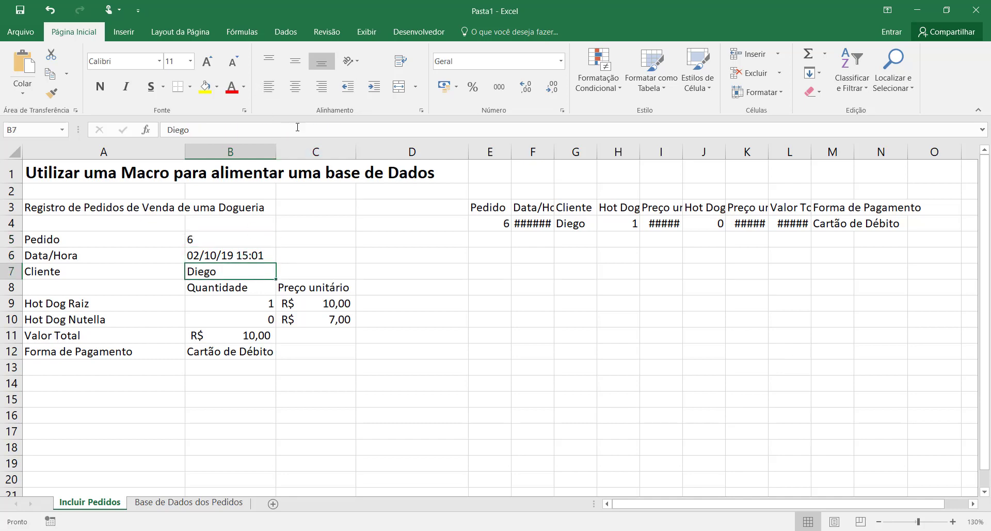
Step: Centre the quantity and unit price block in cells B8:C10
left_click(258, 287)
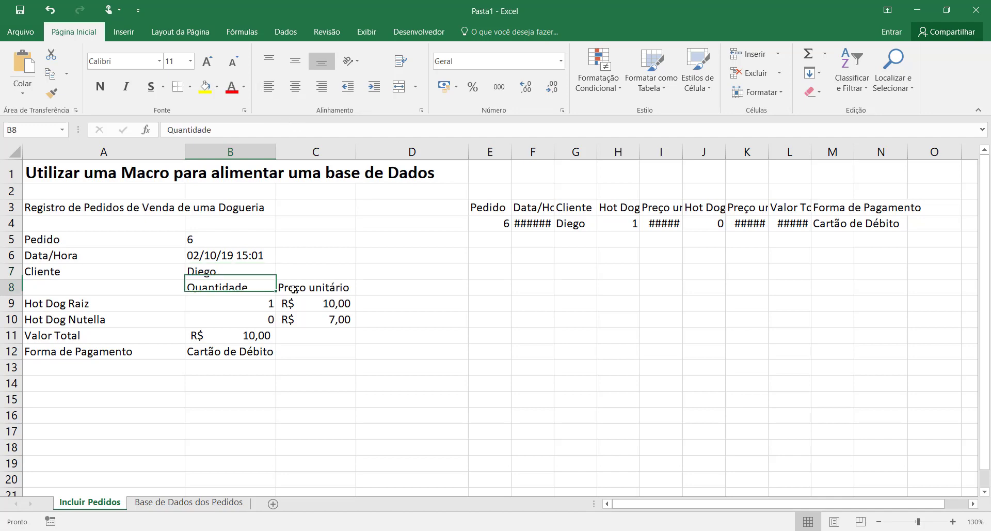
left_click_drag(294, 289, 321, 315)
left_click(297, 91)
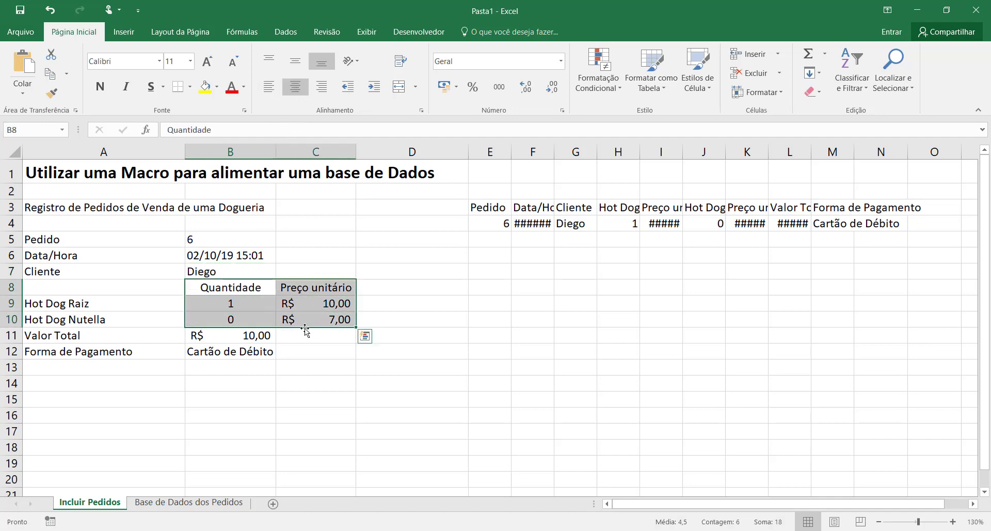
left_click(296, 381)
Step: Widen column B slightly and apply left alignment to the total and payment method values in B11:B12
left_click(251, 336)
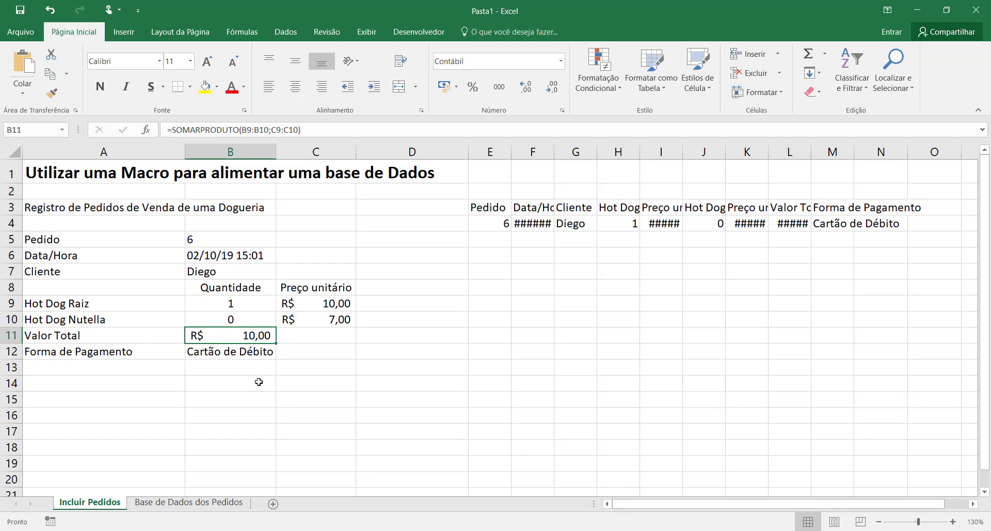
left_click(250, 351)
left_click_drag(280, 146, 288, 146)
left_click(210, 418)
left_click(221, 337)
left_click_drag(222, 348, 222, 352)
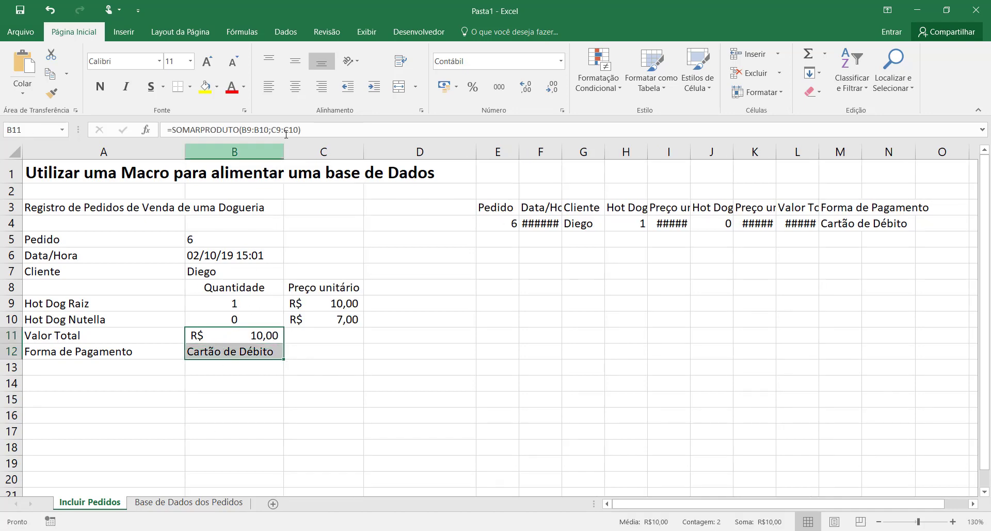
left_click(268, 91)
left_click(387, 336)
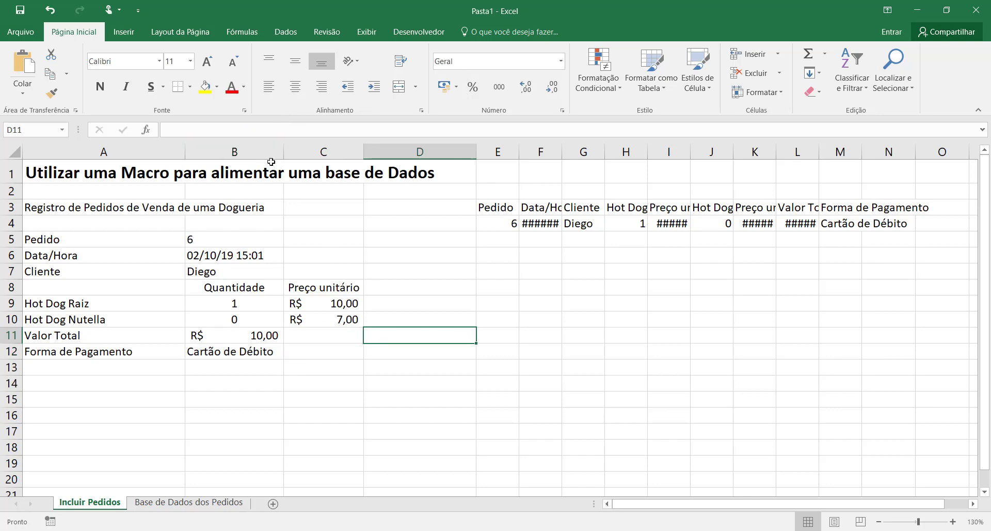
Step: Widen columns B and C together to the same width
left_click_drag(271, 153, 295, 151)
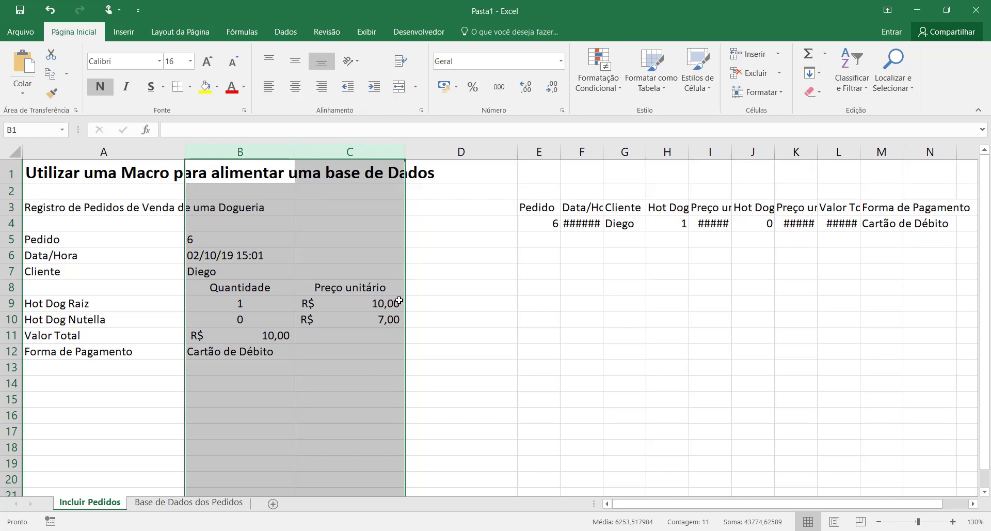
left_click(414, 350)
left_click(402, 413)
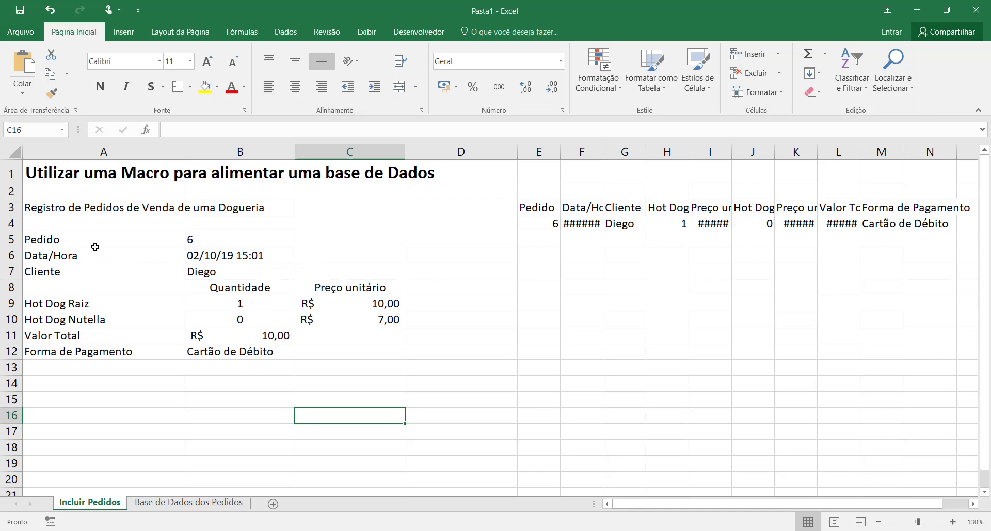
Step: Replace the title in cell A1 with REGISTRO DE PEDIDOS
left_click(12, 174)
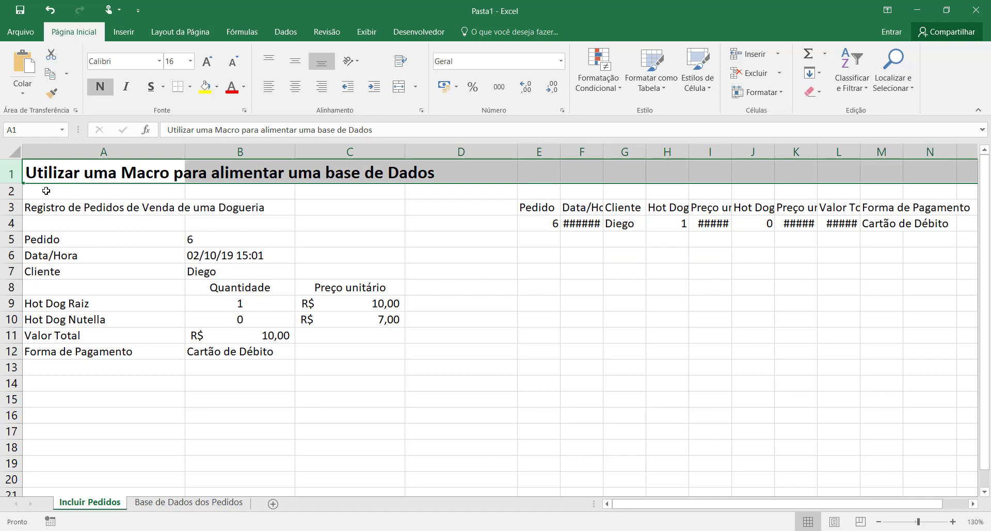
left_click(101, 174)
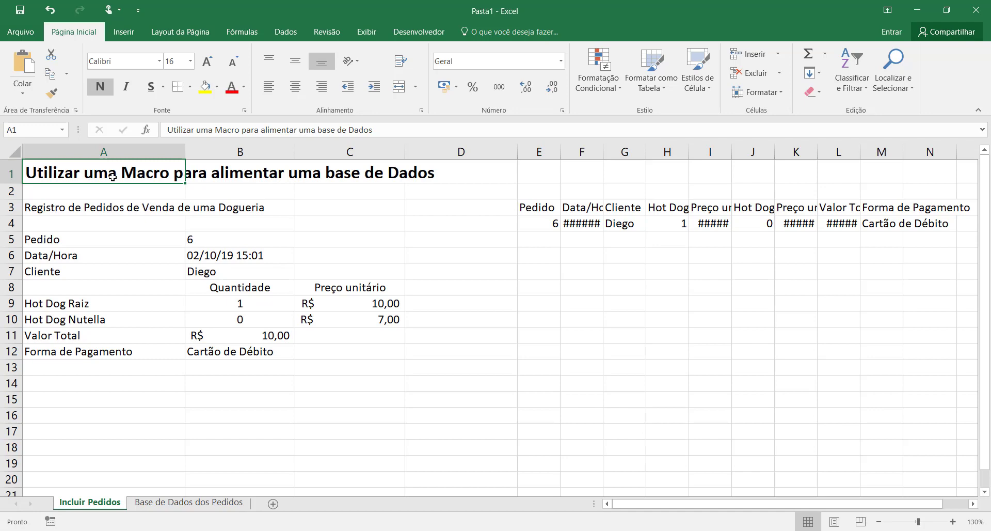
type("REGIS")
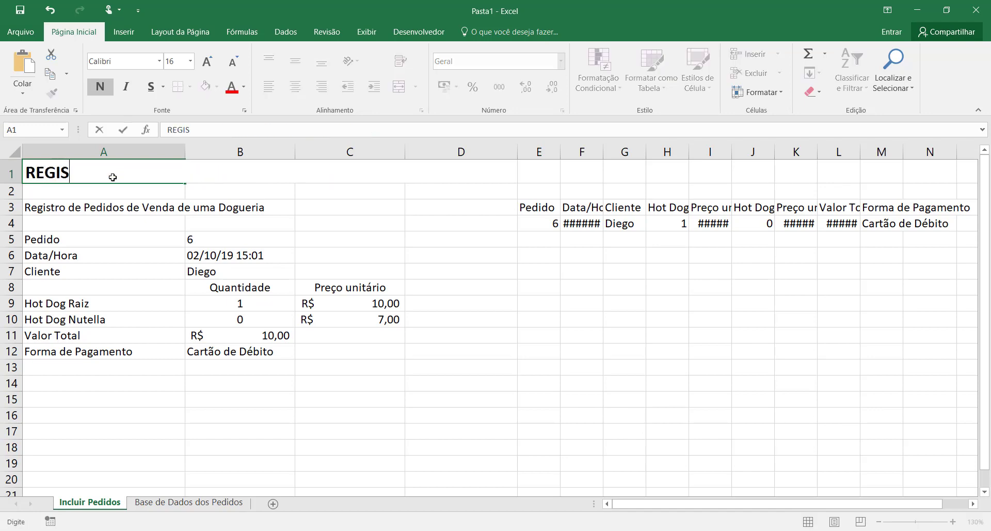
type("TRO DE PEDIDOS")
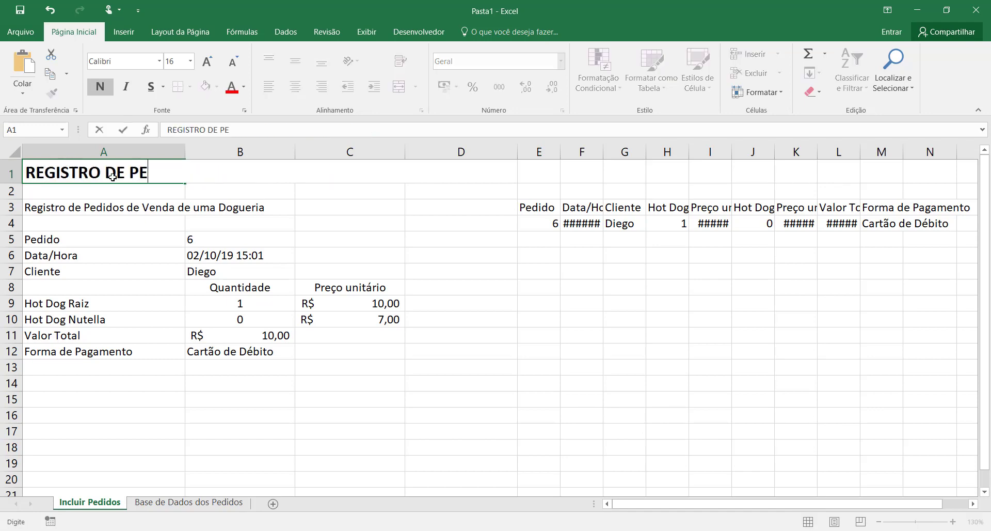
left_click(482, 343)
Step: Clear the subtitle about the hot dog shop's sales orders from cell A3
left_click(54, 208)
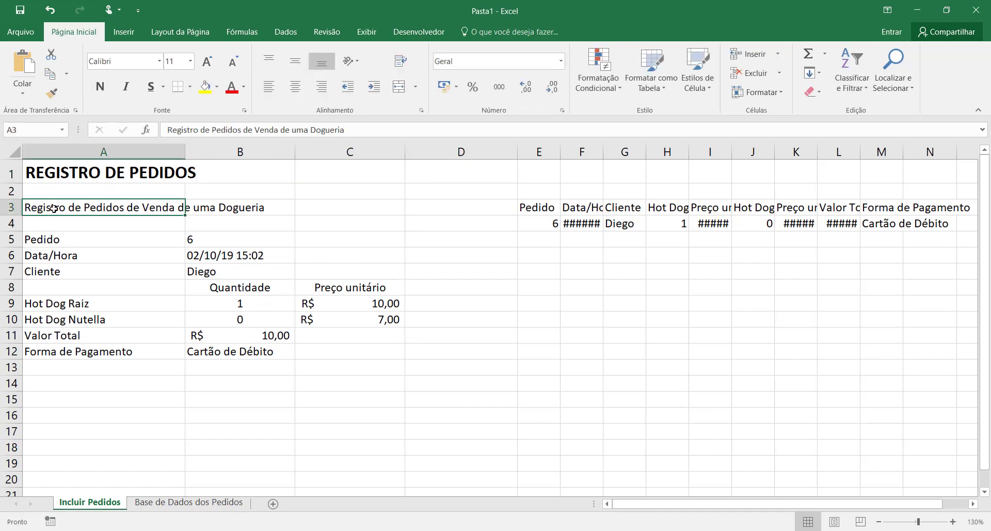
key("Delete")
left_click(291, 416)
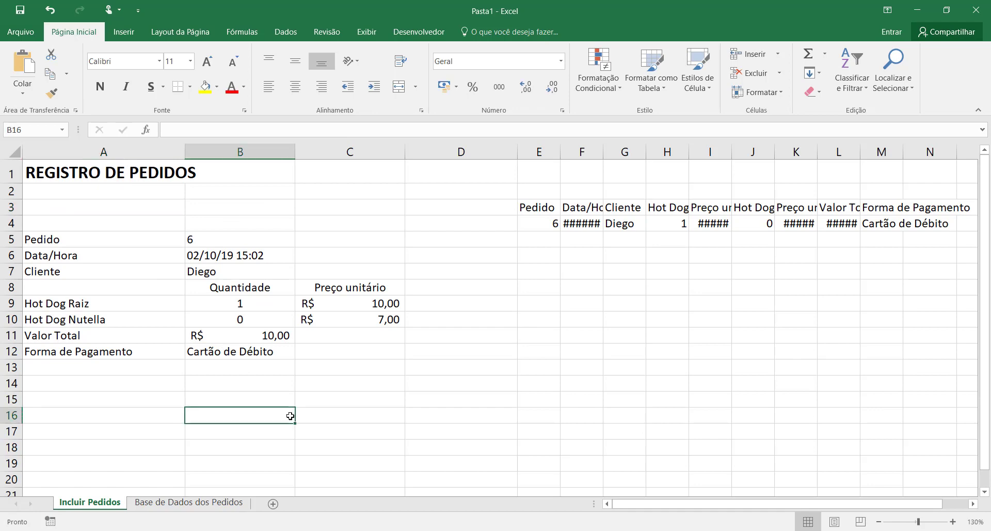
left_click_drag(137, 240, 354, 352)
left_click(328, 412)
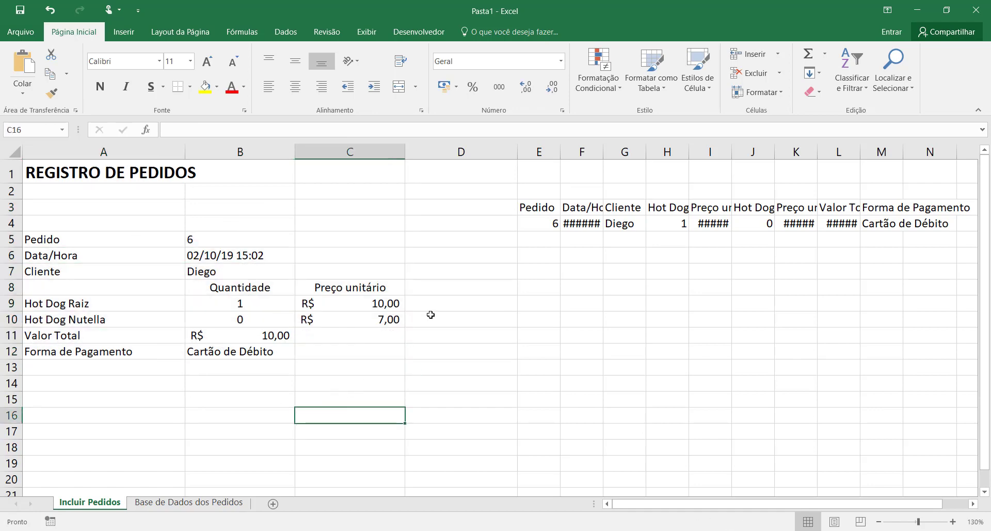
Step: Move the helper table in E3:N4 down two rows so it starts at E5
left_click_drag(535, 208, 567, 230)
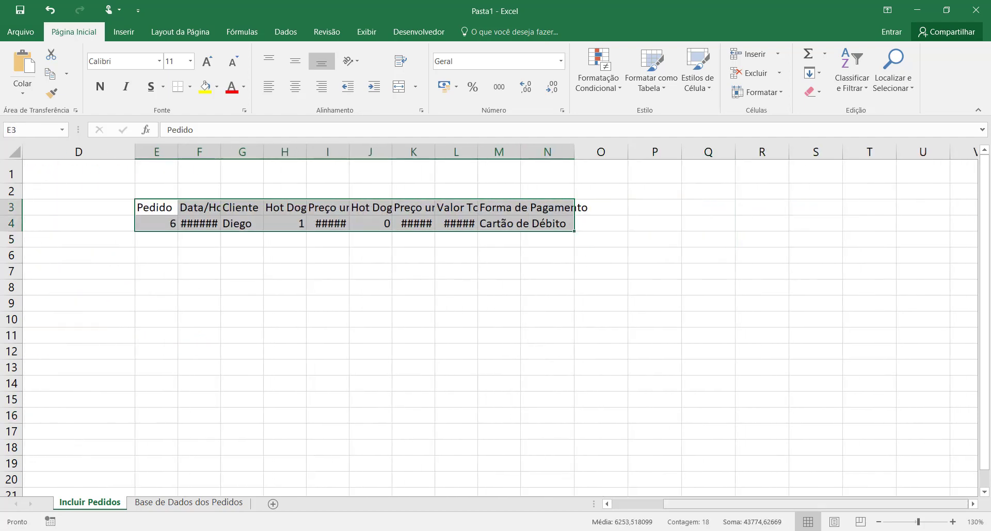
left_click_drag(816, 504, 765, 504)
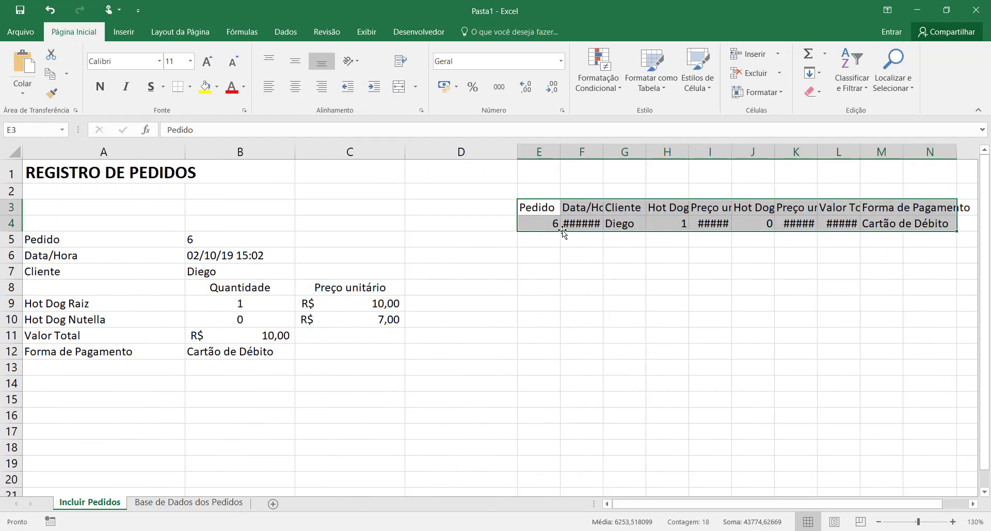
left_click_drag(549, 200, 548, 245)
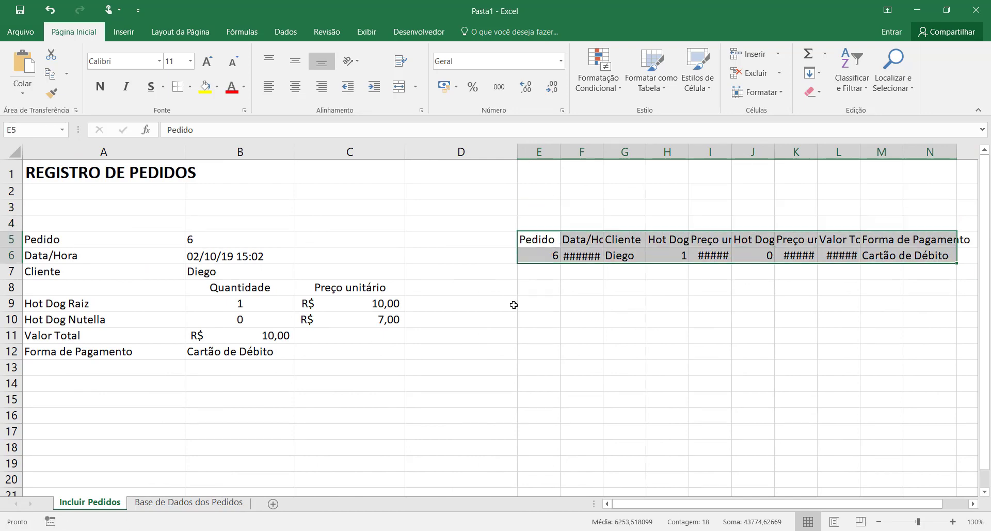
left_click(416, 299)
Step: Delete the empty rows 2 and 3 beneath the title
left_click_drag(8, 208, 8, 191)
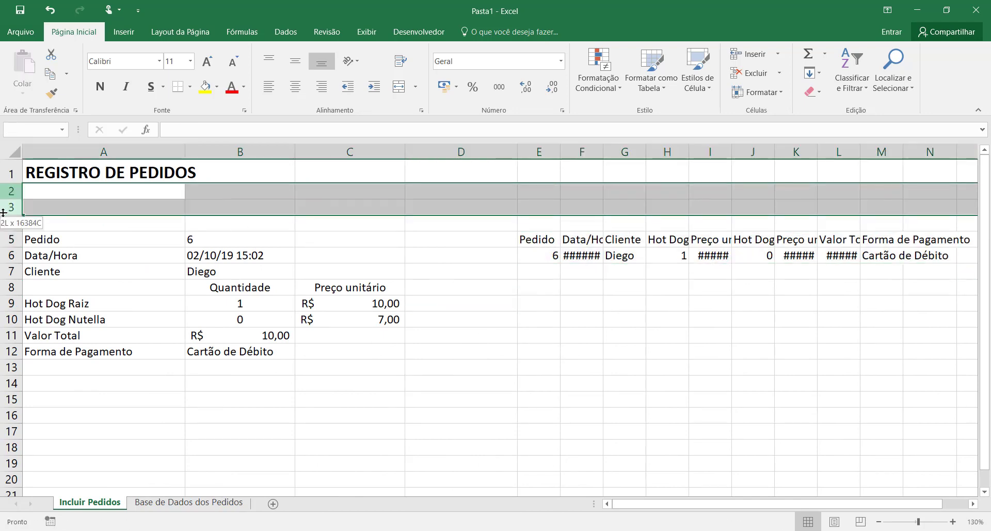
key("ctrl+minus")
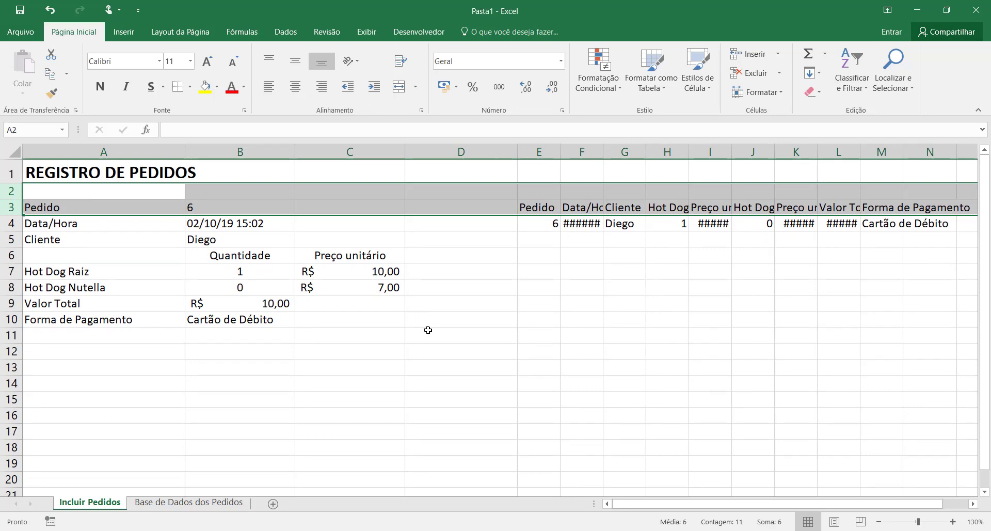
left_click(467, 337)
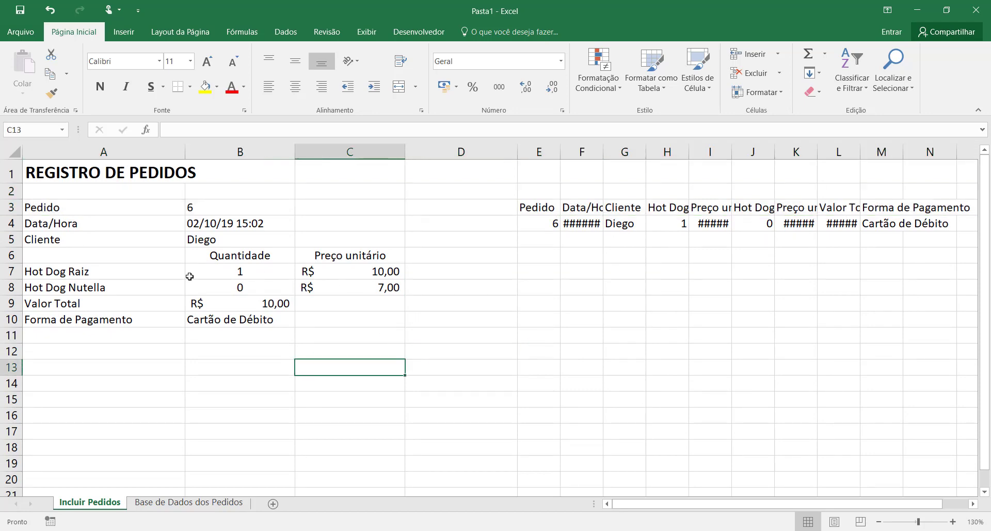
Step: Hide the gridlines on the Incluir Pedidos sheet
left_click(14, 151)
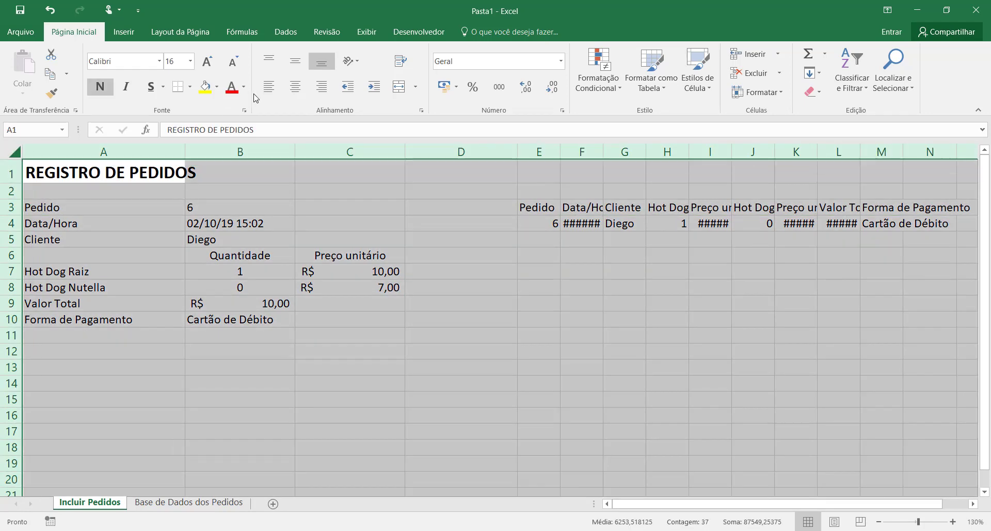
left_click(361, 33)
left_click(227, 87)
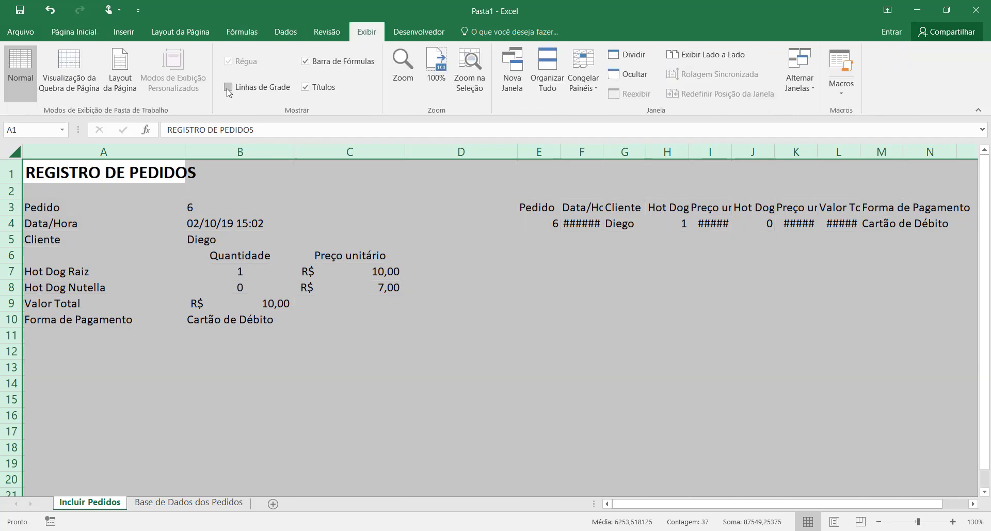
left_click(305, 392)
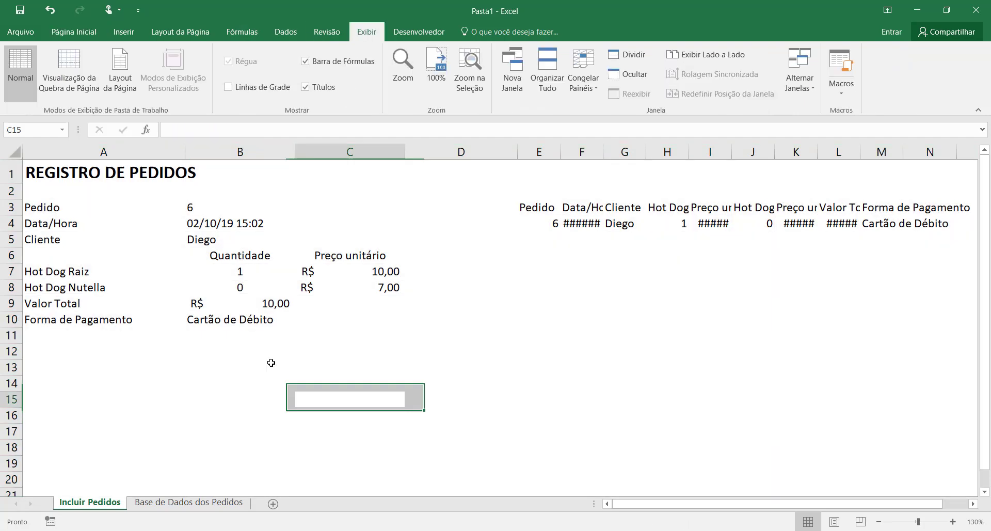
Step: Switch the workbook's theme colors to the Office color scheme
left_click(73, 214)
left_click_drag(155, 211, 280, 247)
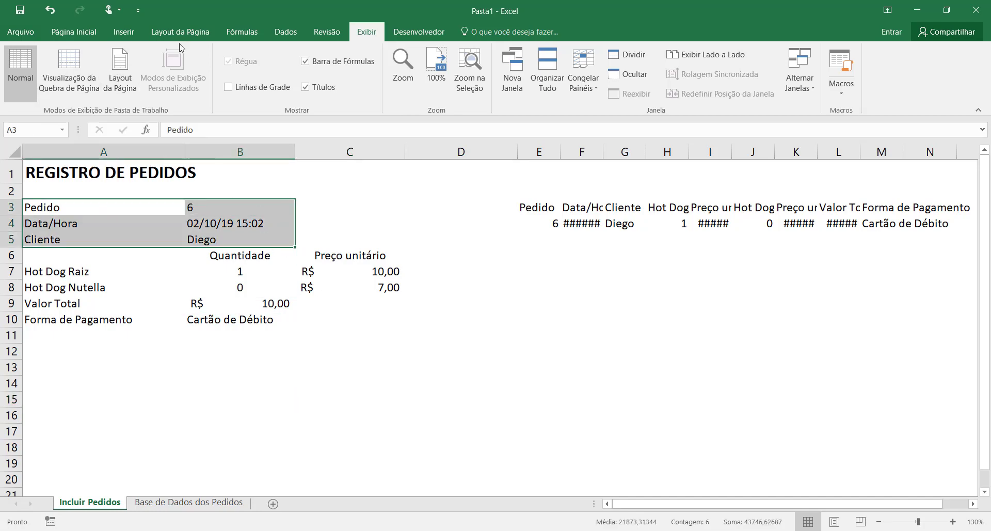
left_click(286, 35)
left_click(329, 36)
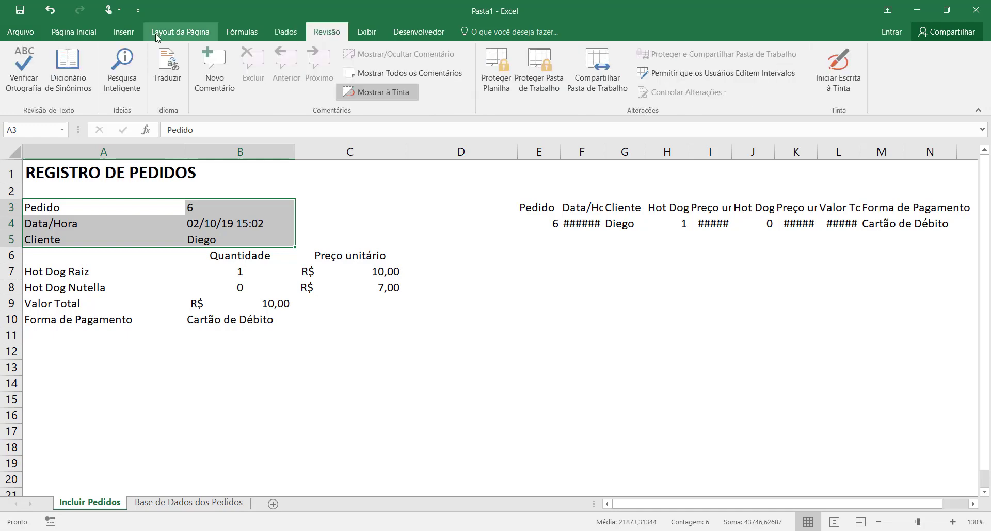
left_click(182, 35)
left_click(66, 55)
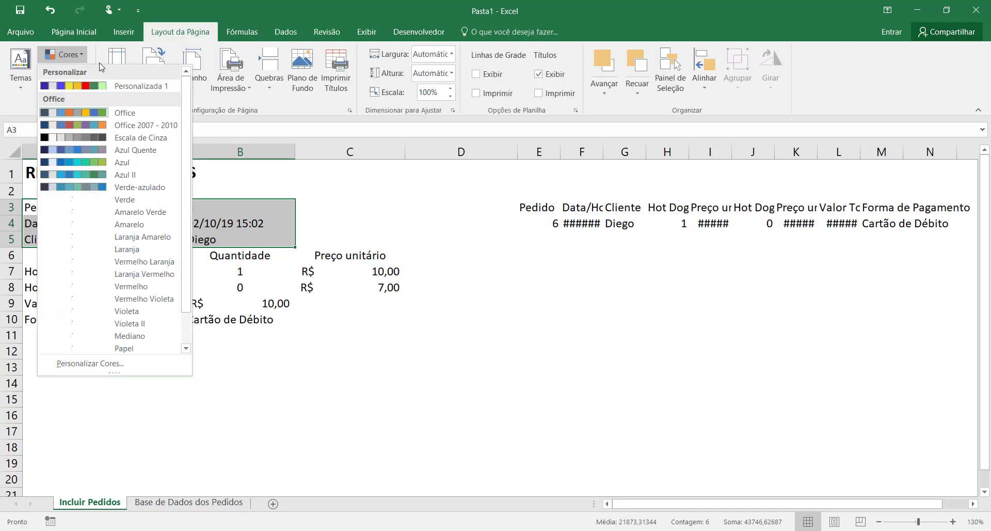
left_click(92, 115)
left_click(304, 325)
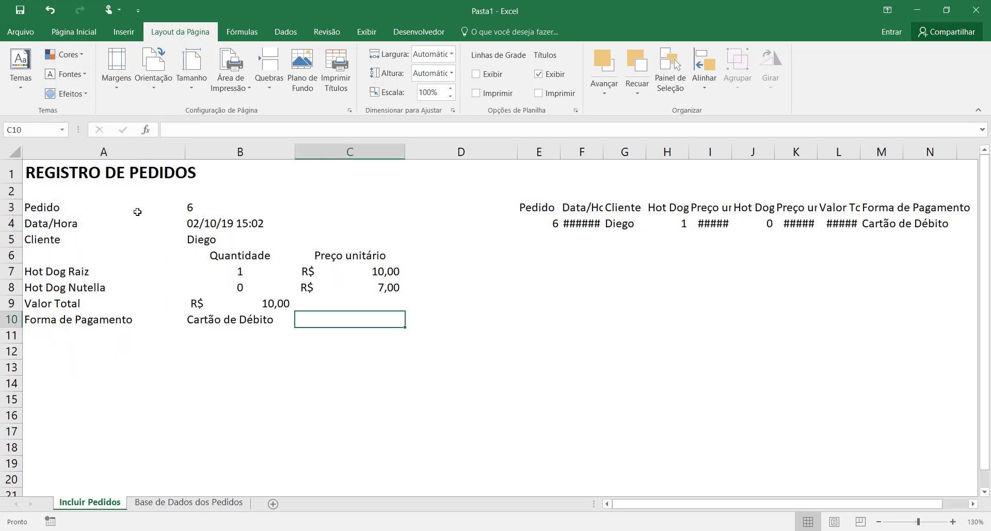
Step: Apply green borders to all cells of the order header block A3:B5
left_click_drag(137, 212, 242, 240)
left_click(71, 36)
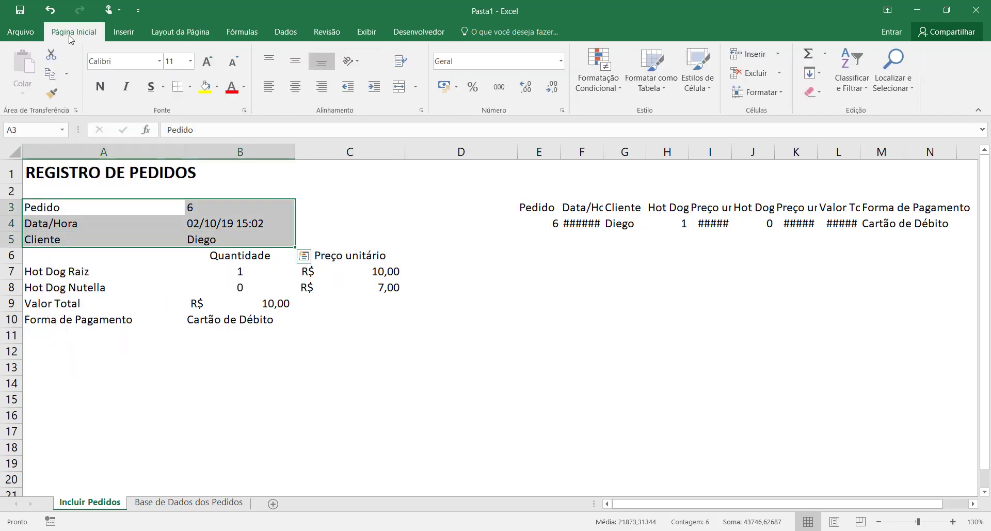
left_click(190, 87)
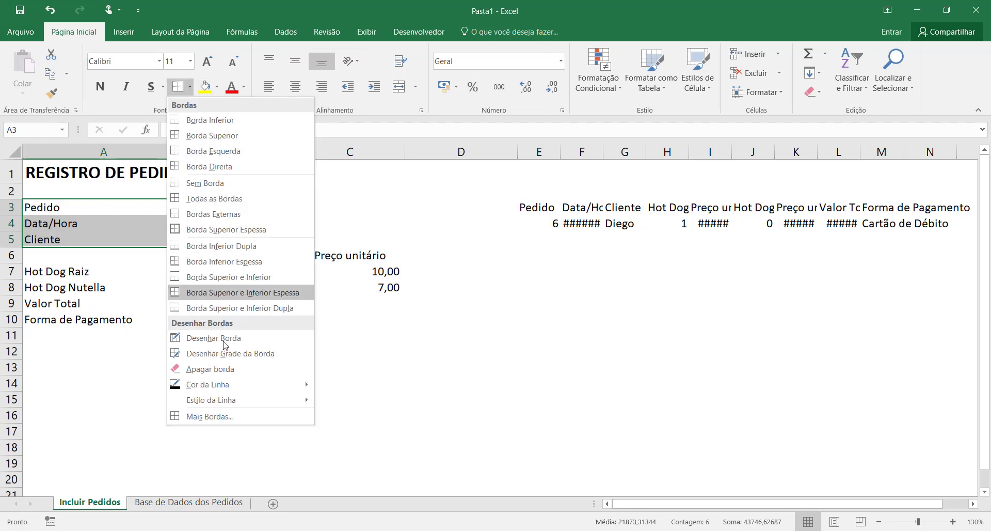
mouse_move(251, 391)
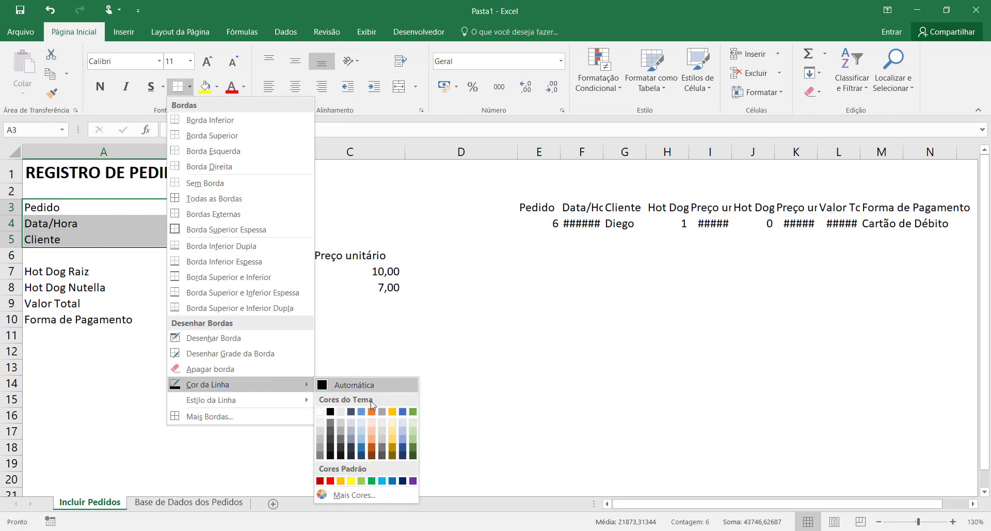
left_click(413, 412)
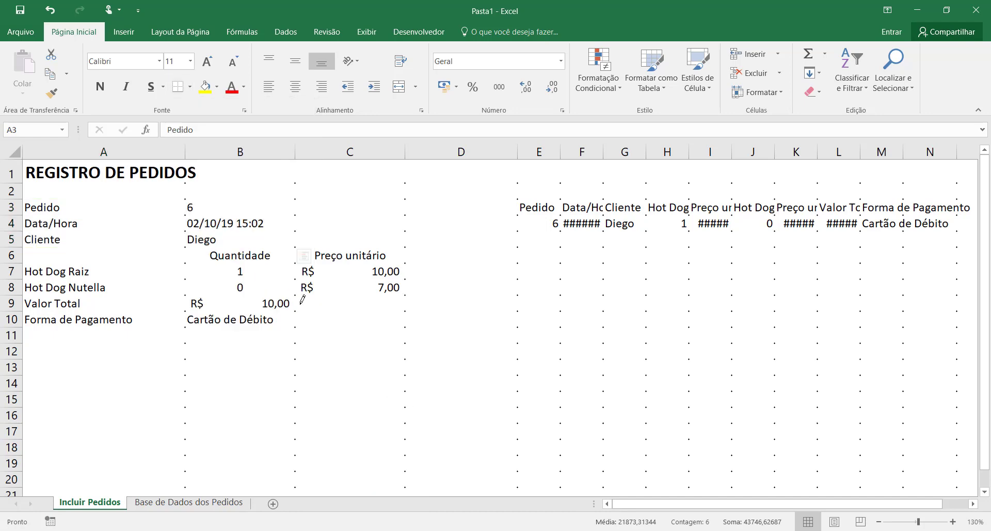
left_click(191, 87)
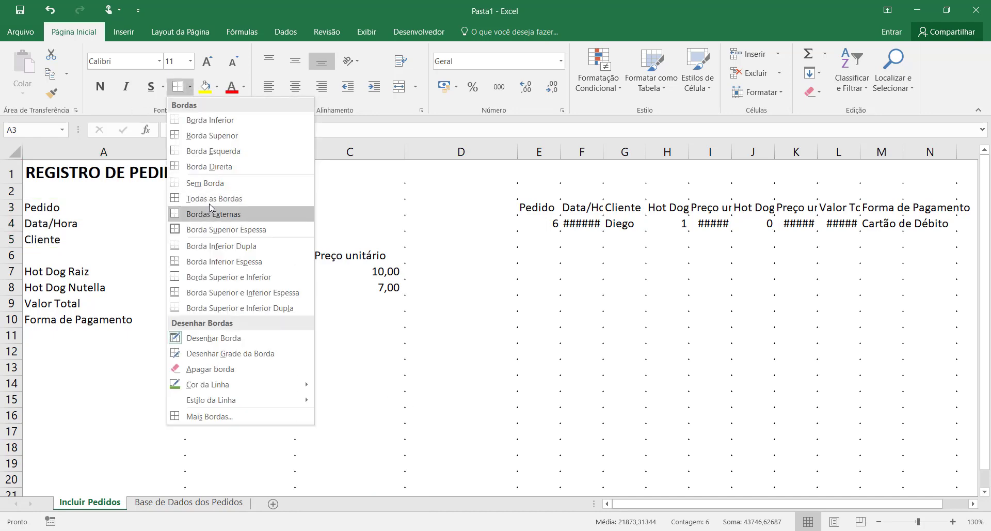
left_click(227, 210)
left_click(269, 358)
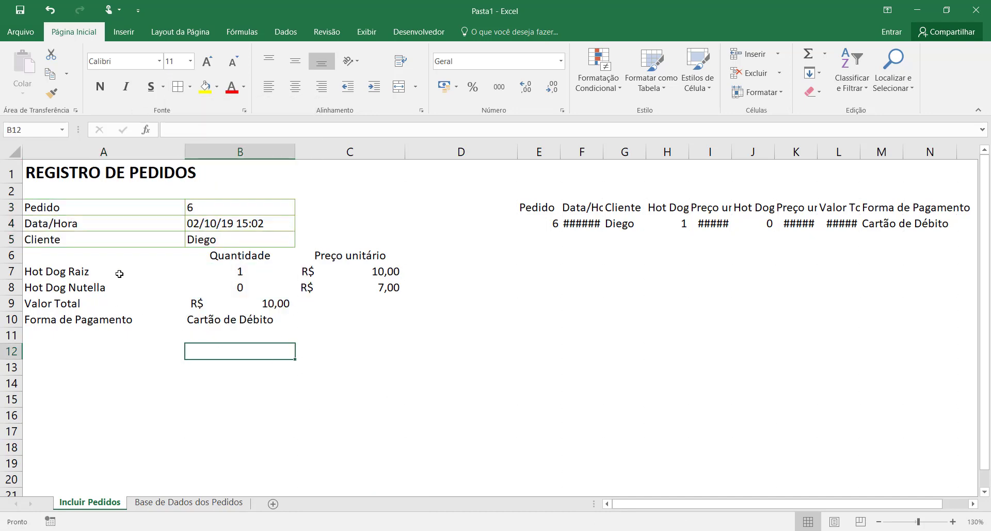
Step: Add green borders to the product rows A7:C8 and the payment block, inserting an empty row 9 so that block occupies A10:B11
left_click_drag(105, 272, 403, 289)
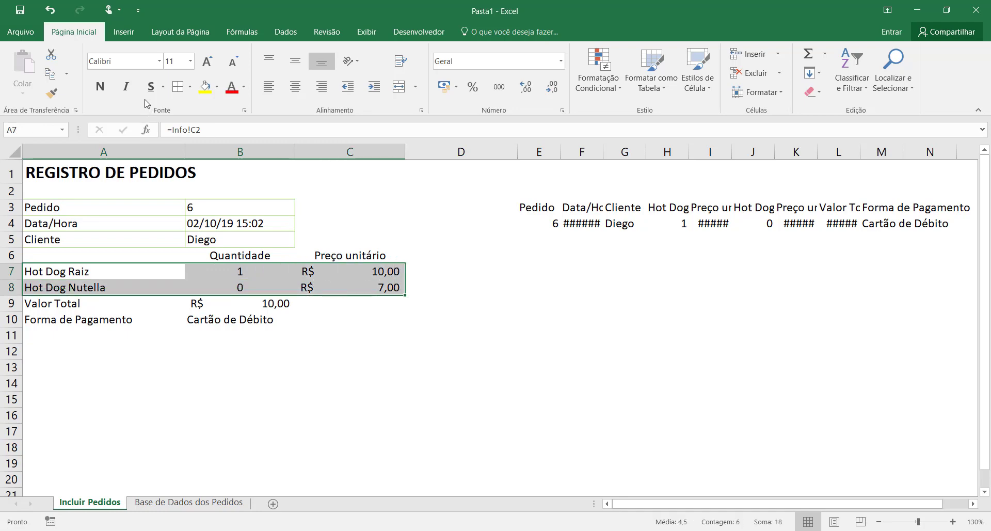
left_click(185, 332)
left_click_drag(155, 304, 178, 337)
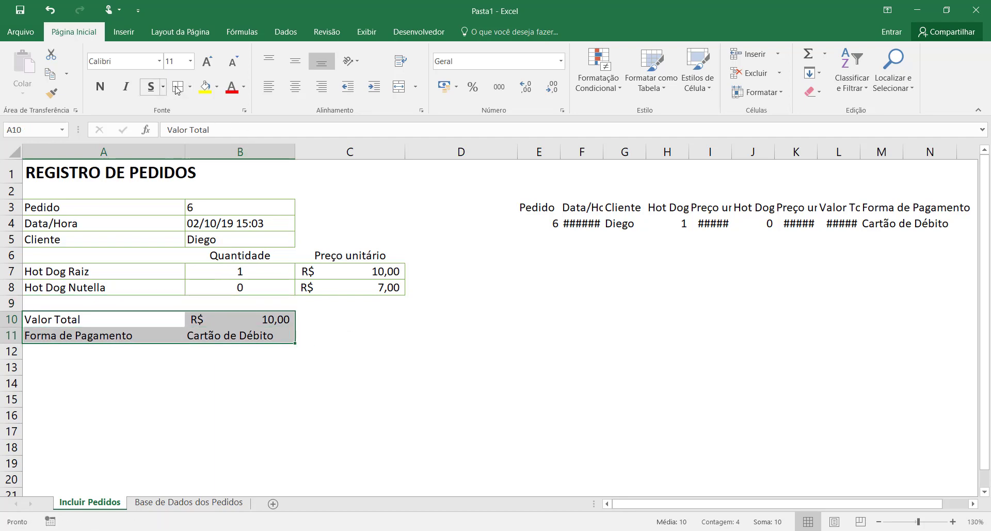
left_click(354, 363)
left_click(263, 413)
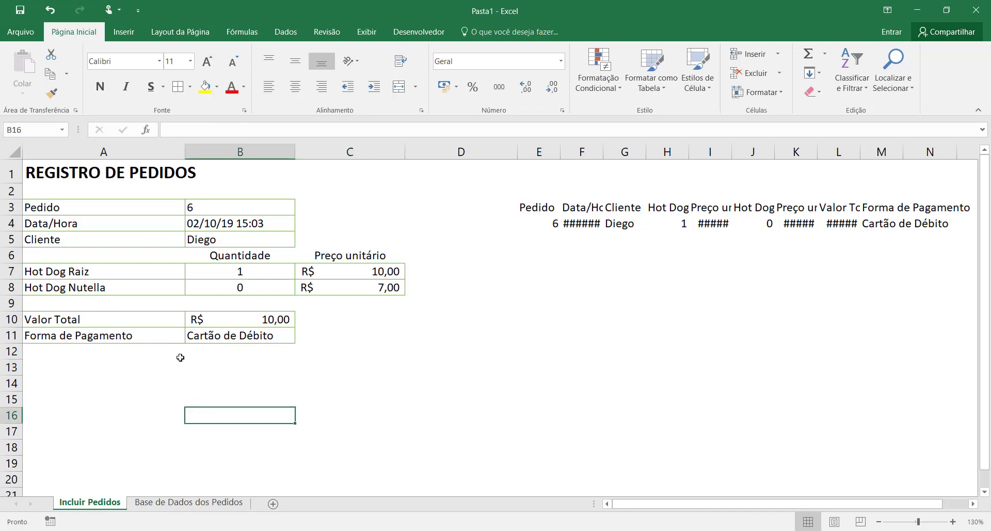
Step: Make the labels in A3:A11 and the Quantidade and Preço unitário headers bold
left_click_drag(164, 210, 162, 339)
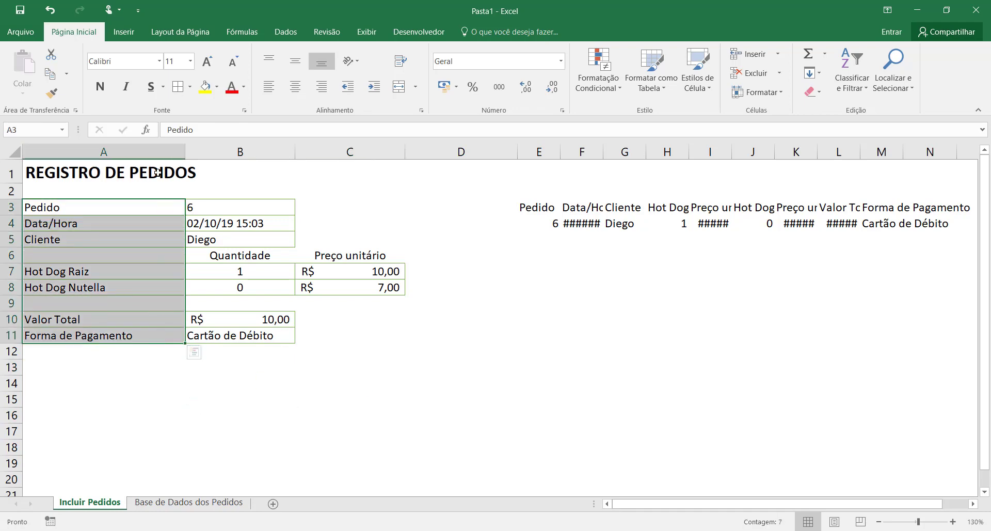
left_click(100, 86)
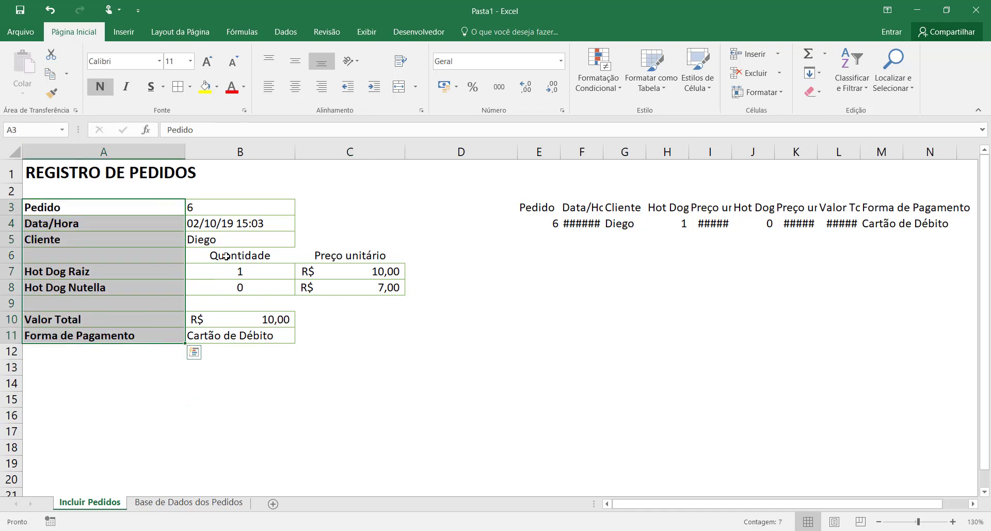
left_click(226, 256)
left_click(343, 255, "ctrl")
left_click(99, 86)
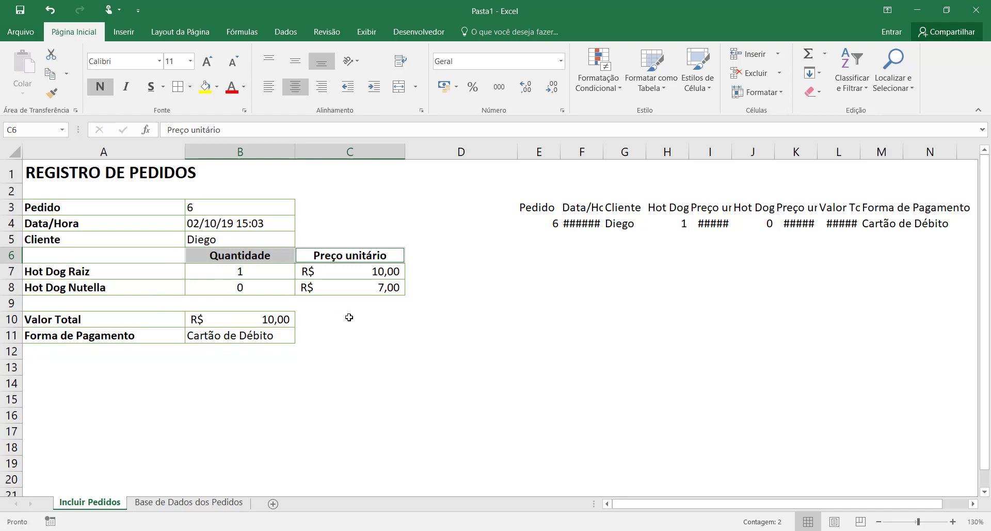
left_click(375, 340)
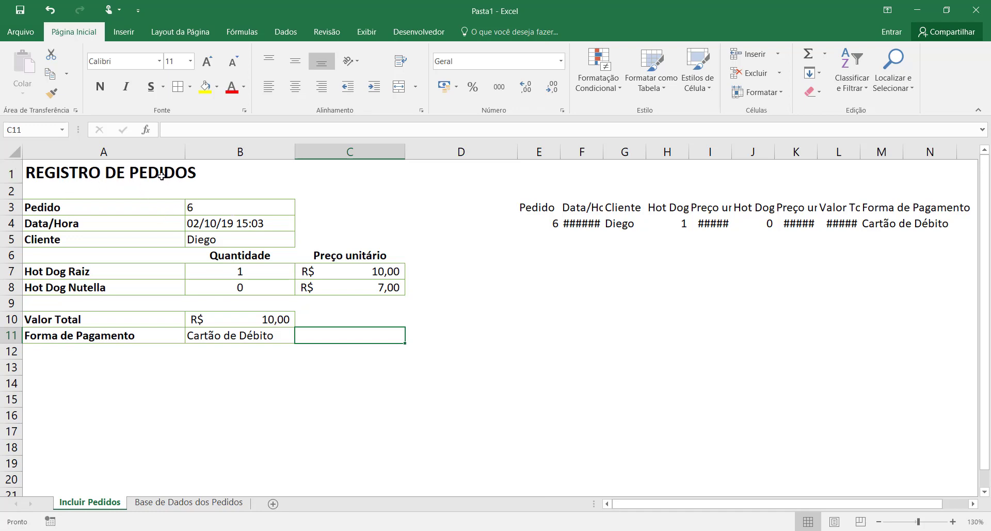
Step: Color the REGISTRO DE PEDIDOS title text in A1 with the theme green
left_click(162, 176)
left_click(243, 87)
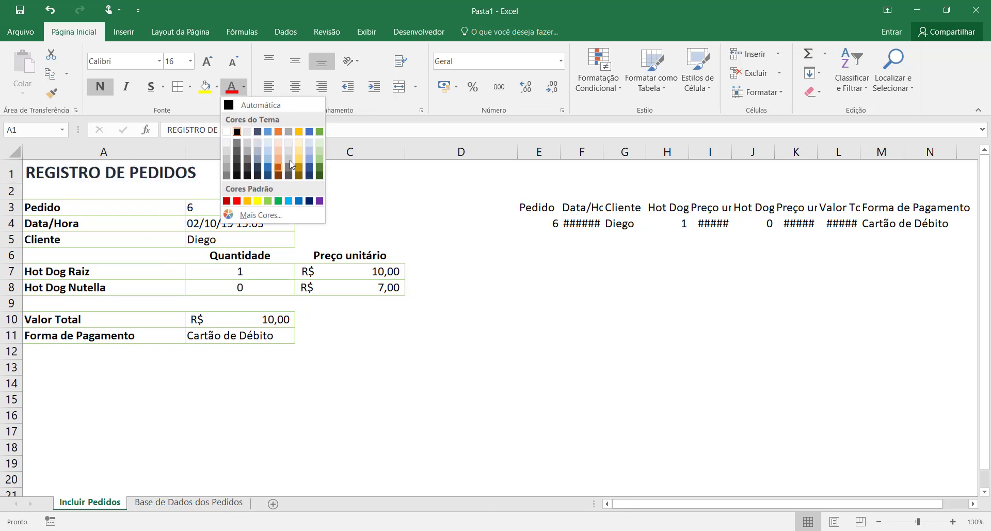
left_click(320, 131)
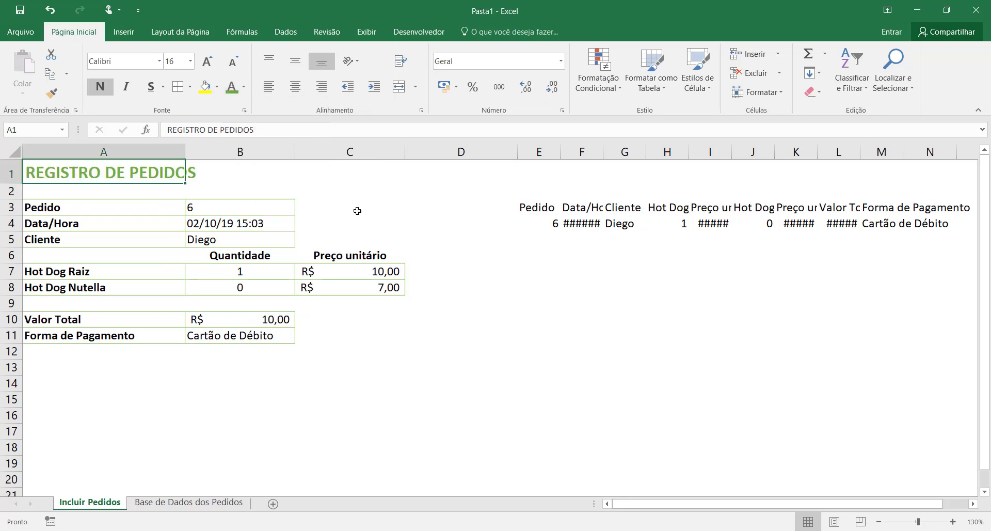
left_click(367, 224)
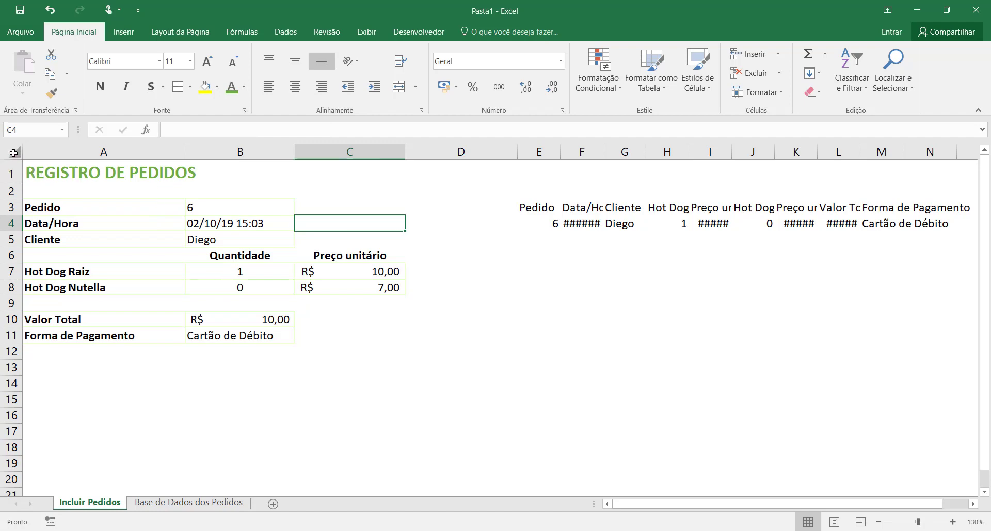
Step: Fill the form area A1:D14 with light gray
left_click(120, 167)
mouse_move(120, 166)
left_mouse_down()
mouse_move(436, 261)
mouse_move(444, 382)
left_mouse_up()
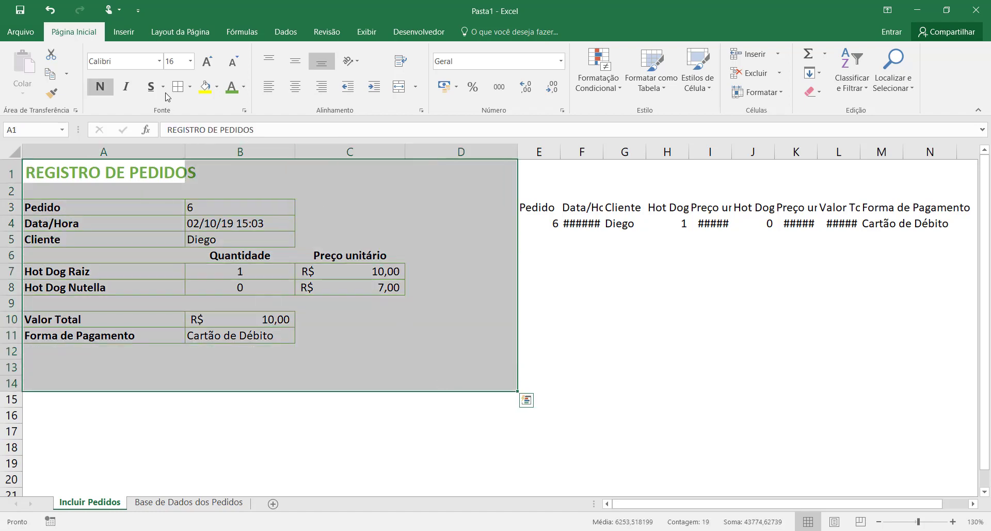
left_click(216, 86)
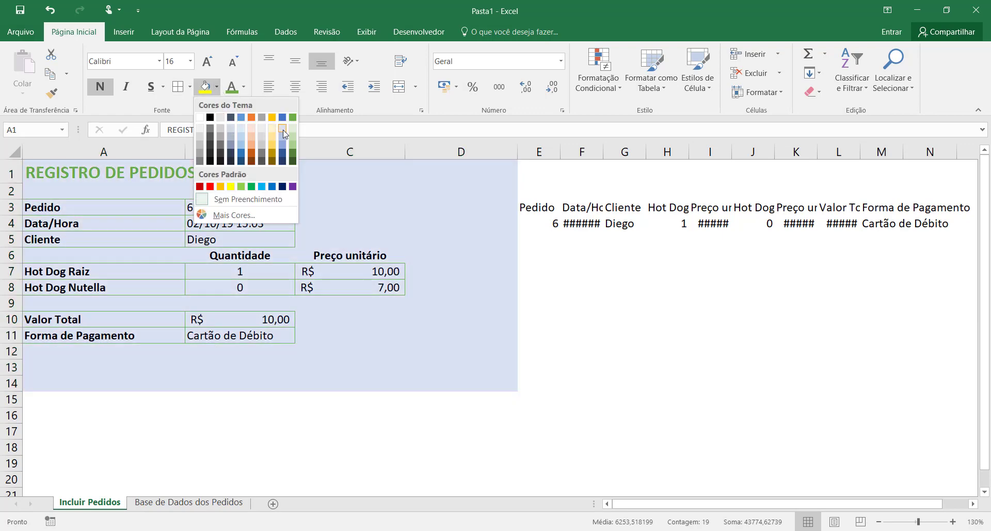
left_click(263, 130)
left_click(344, 190)
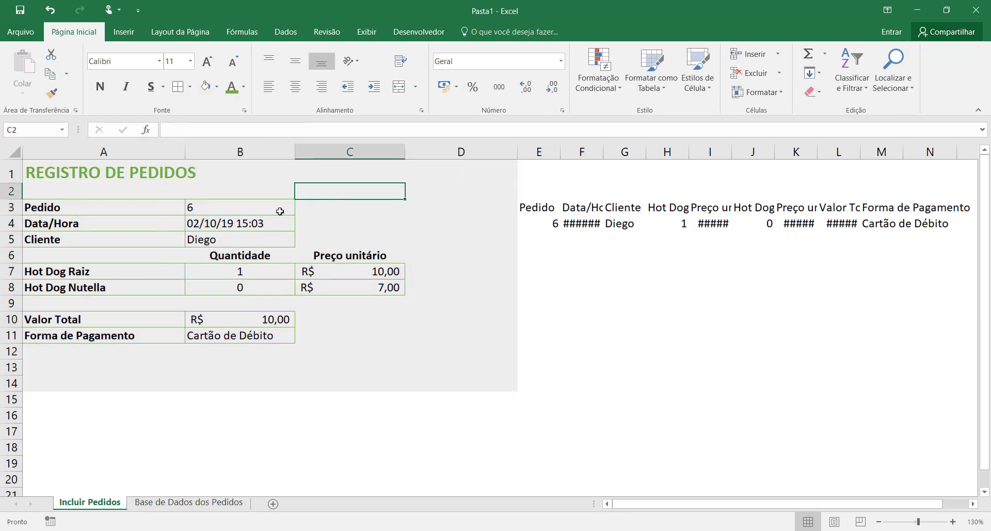
Step: Fill the value cells B3:B5, the quantity cells B7:B8 and the payment method cell B11 with white
left_click_drag(240, 207, 240, 239)
left_click(217, 87)
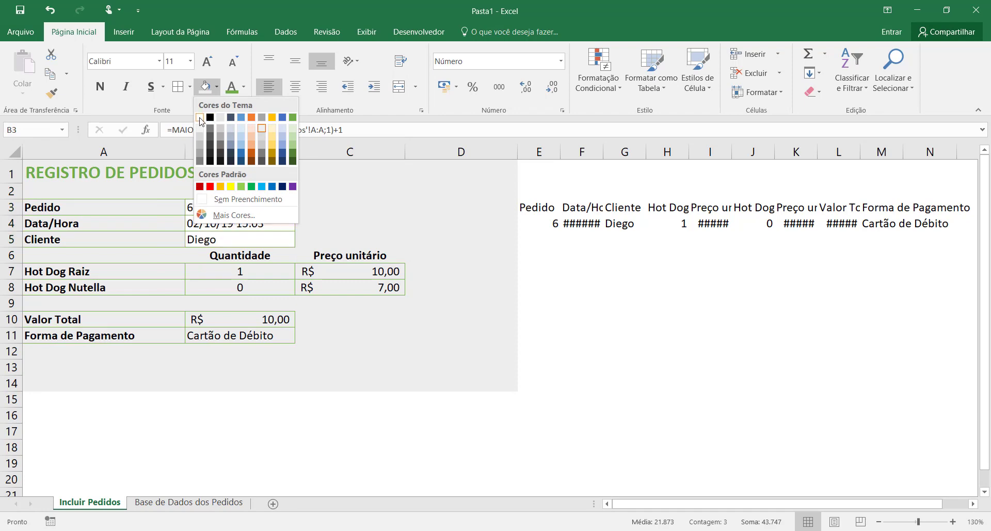
left_click(200, 117)
left_click_drag(260, 273, 262, 289)
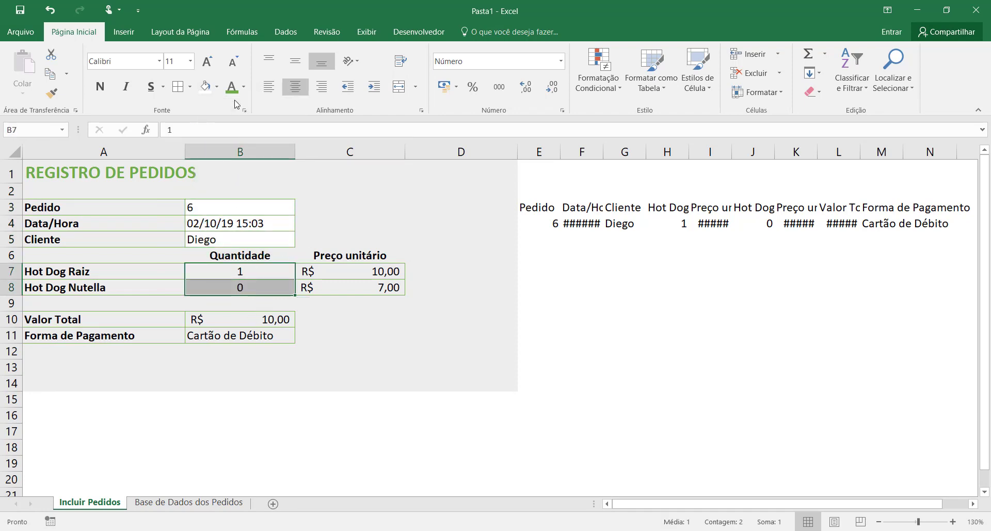
left_click(205, 88)
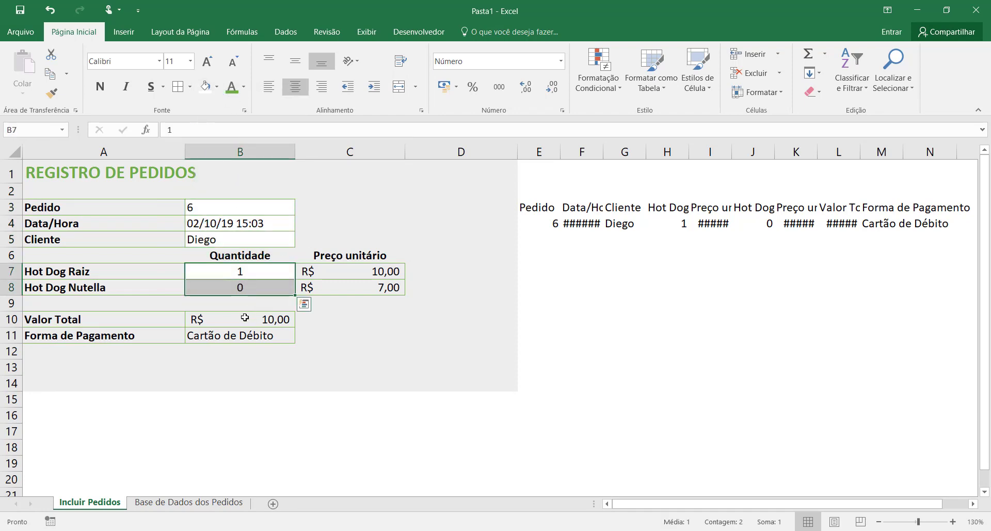
left_click_drag(242, 319, 240, 336)
left_click(239, 337)
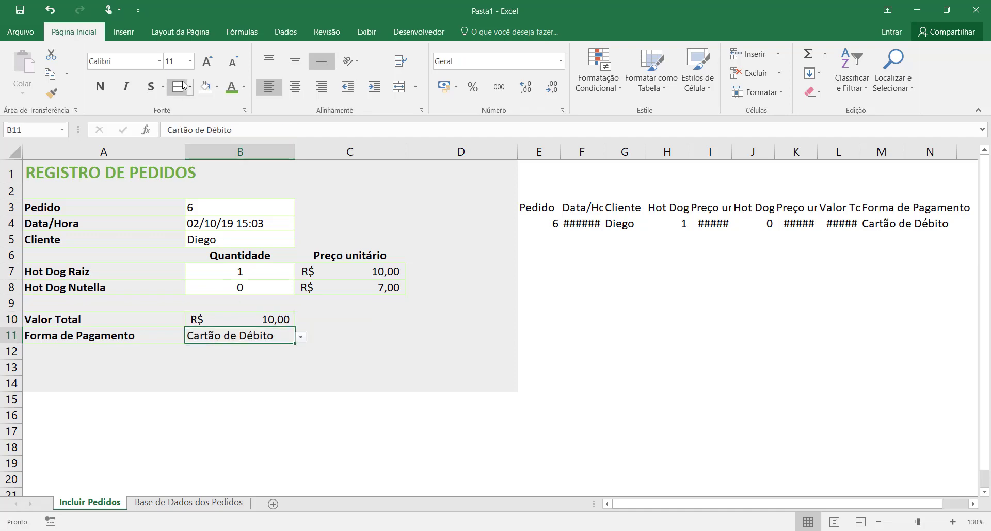
left_click(204, 87)
left_click(386, 353)
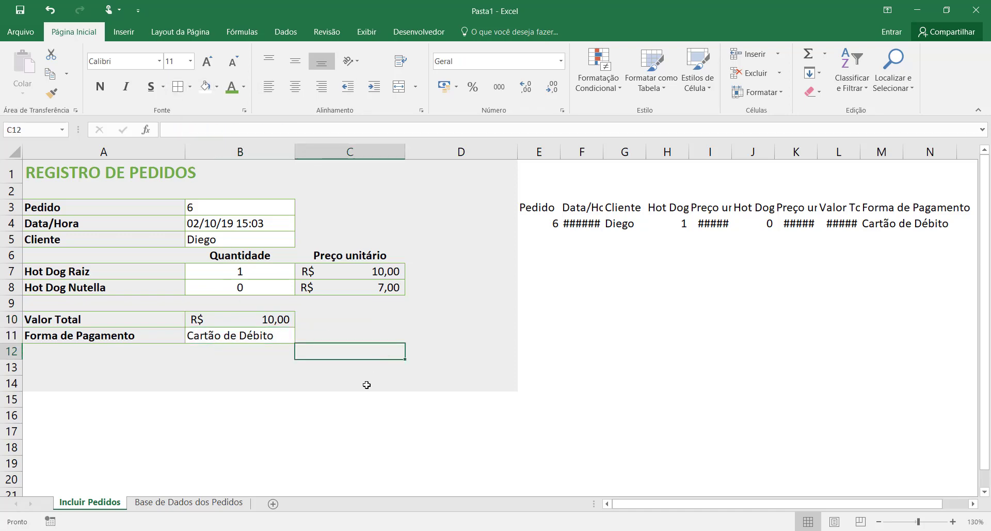
left_click(365, 426)
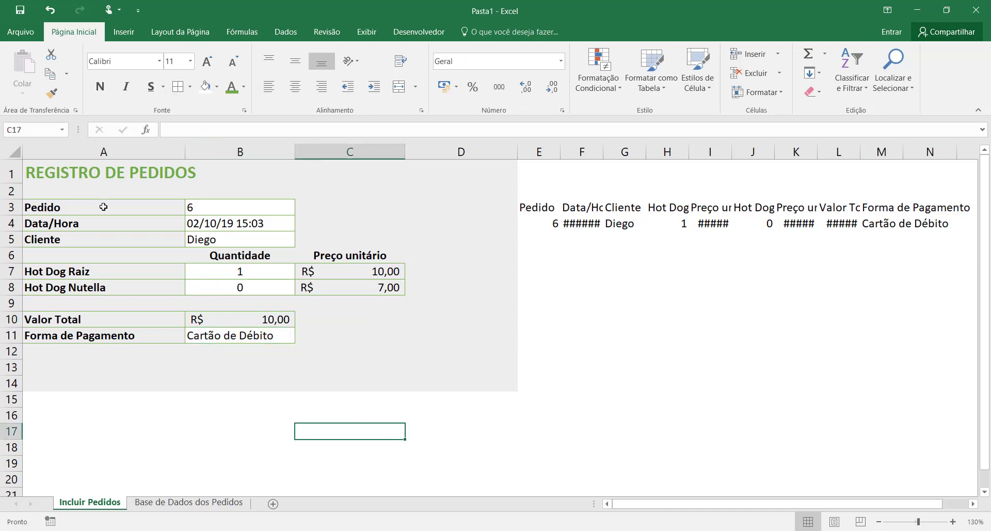
Step: Fill the label cells A3:A5, A7:A8 and A10:A11 with light green
left_click_drag(133, 207, 119, 240)
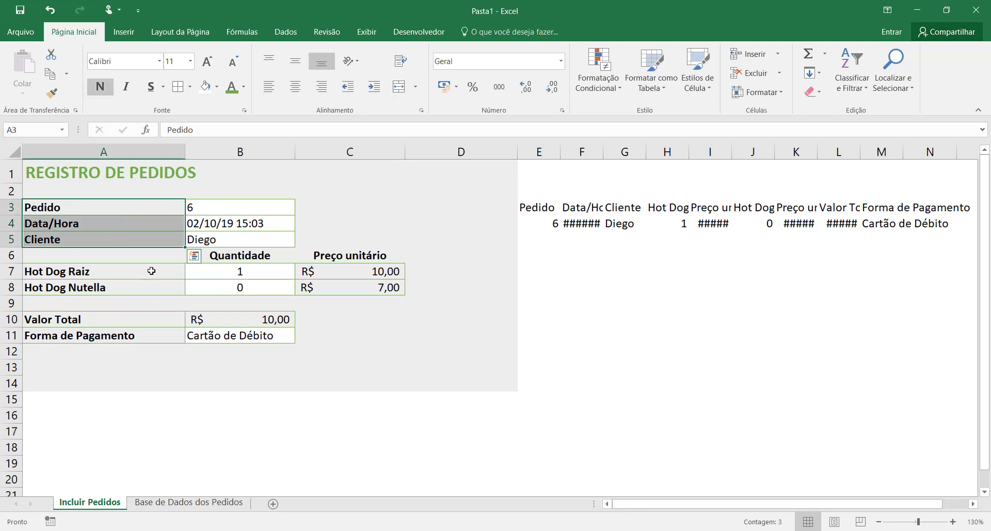
left_click_drag(147, 272, 148, 284)
left_click_drag(147, 319, 150, 335)
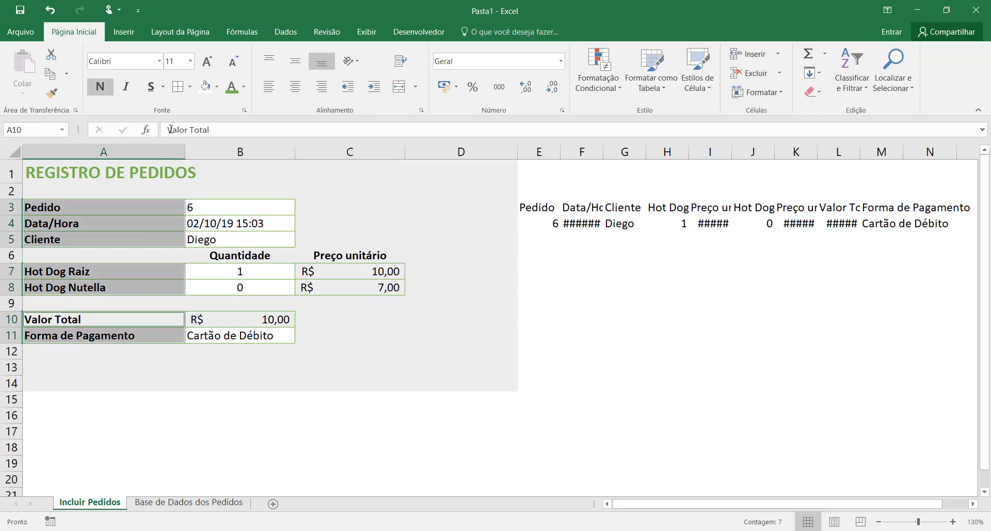
left_click(217, 86)
left_click(293, 129)
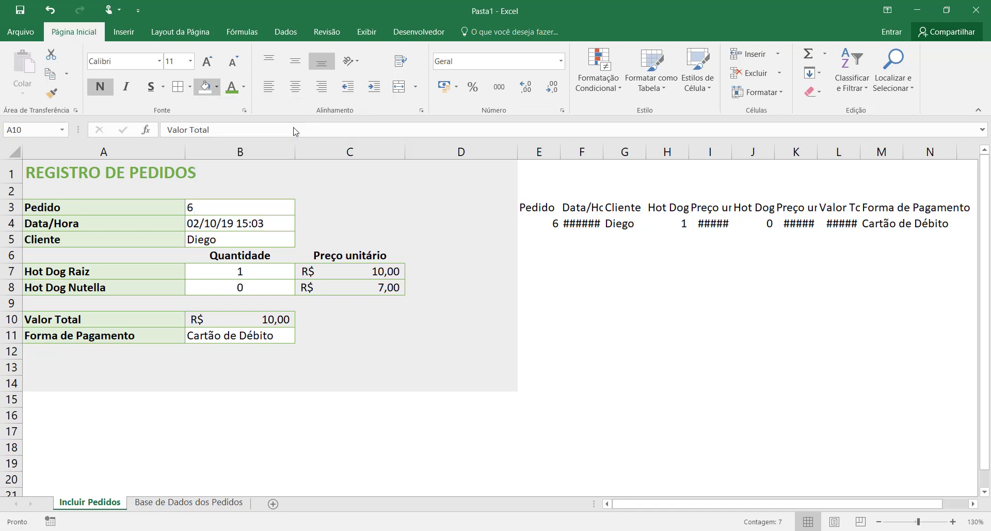
left_click(348, 340)
Step: Fill the unit price cells C7:C8 and the total value cell B10 with the same light green
left_click(351, 277)
left_click_drag(352, 285, 351, 288)
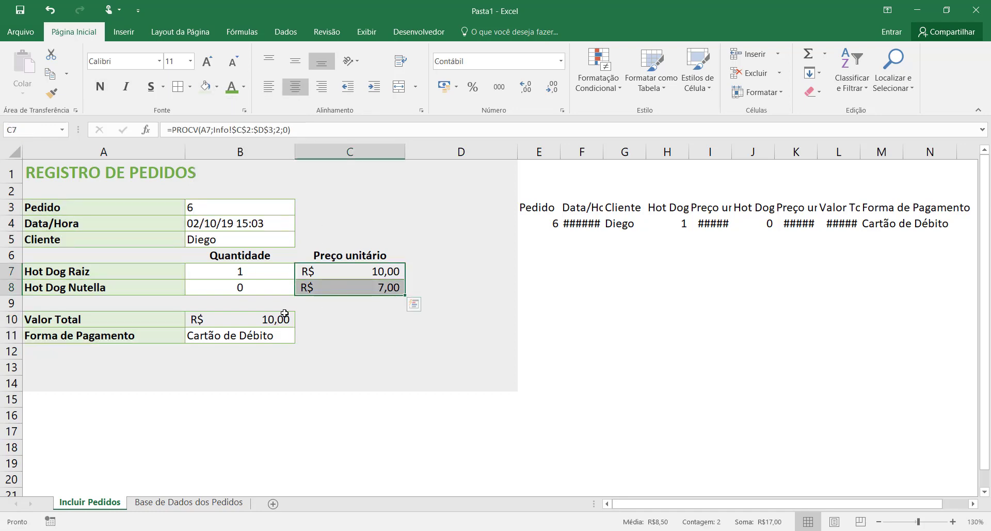
left_click(281, 317, "ctrl")
left_click(568, 331)
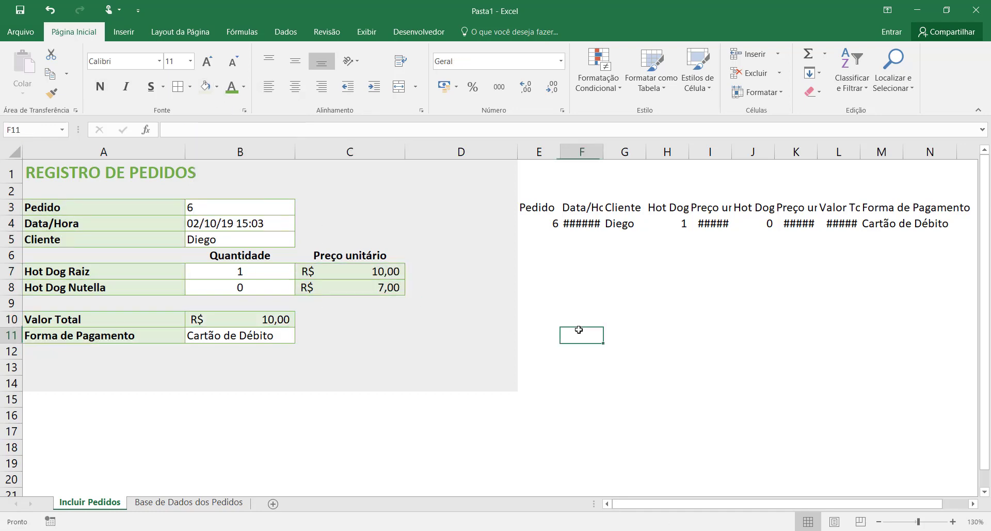
Step: Increase the font size of the REGISTRO DE PEDIDOS title in A1 to 18
left_click(191, 172)
left_click(107, 172)
left_click(212, 63)
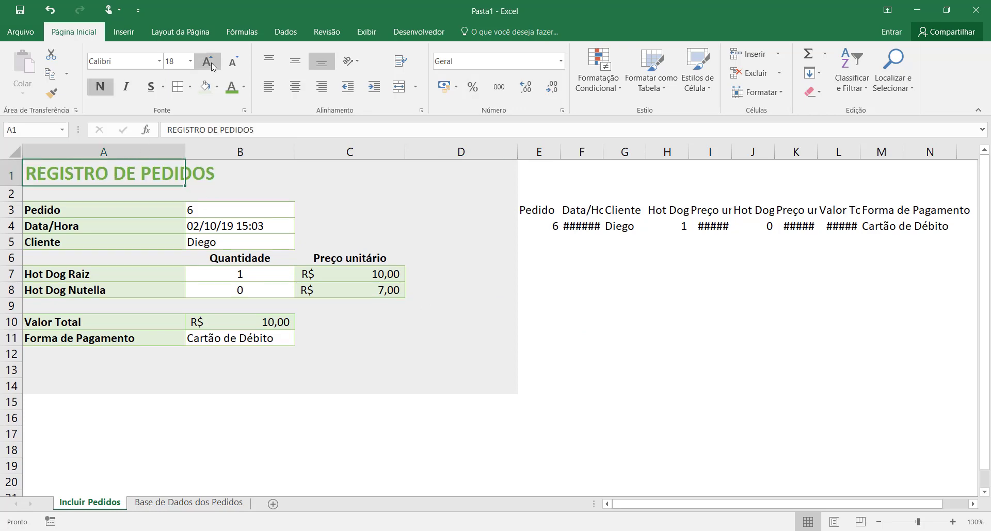
Step: Increase the font size of the REGISTRO DE PEDIDOS title in A1 by two more increments
left_click(212, 64)
left_click(212, 63)
left_click(487, 359)
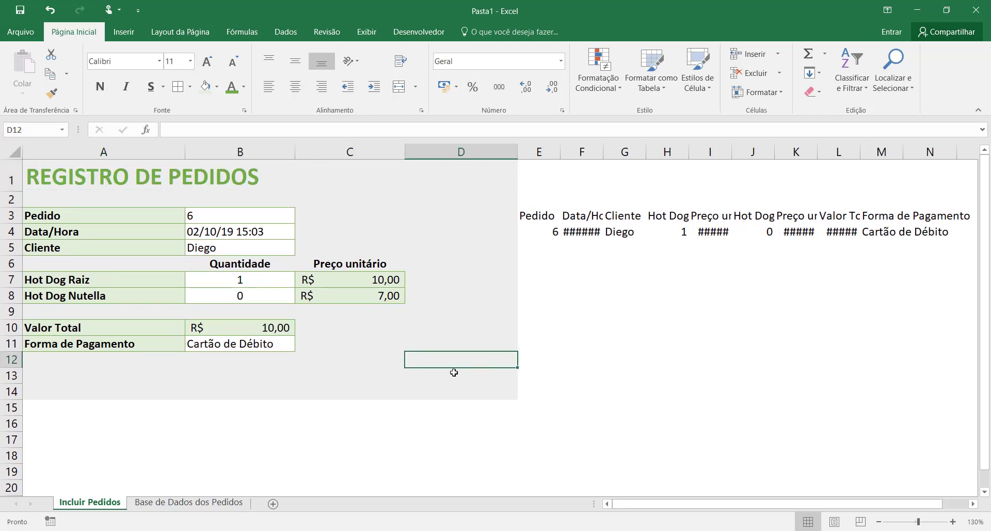
left_click(372, 384)
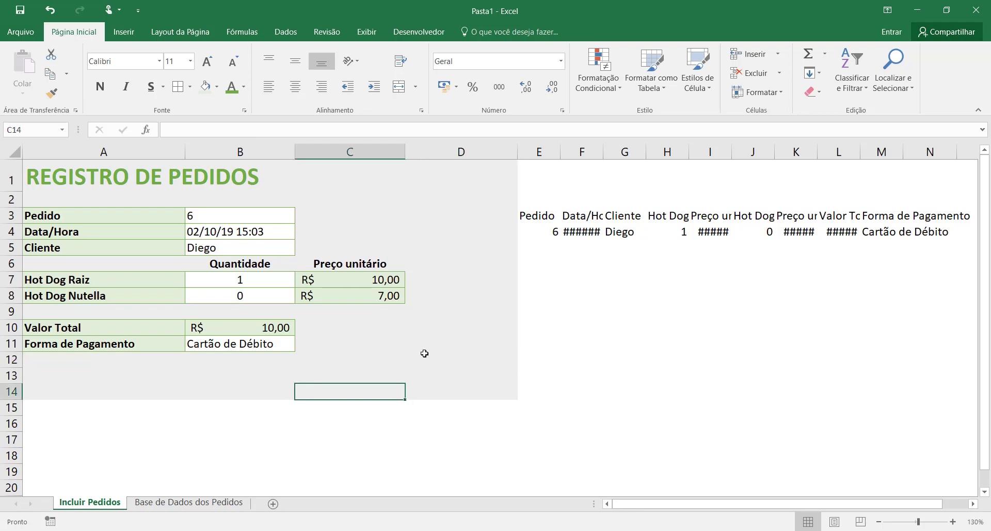
left_click(514, 356)
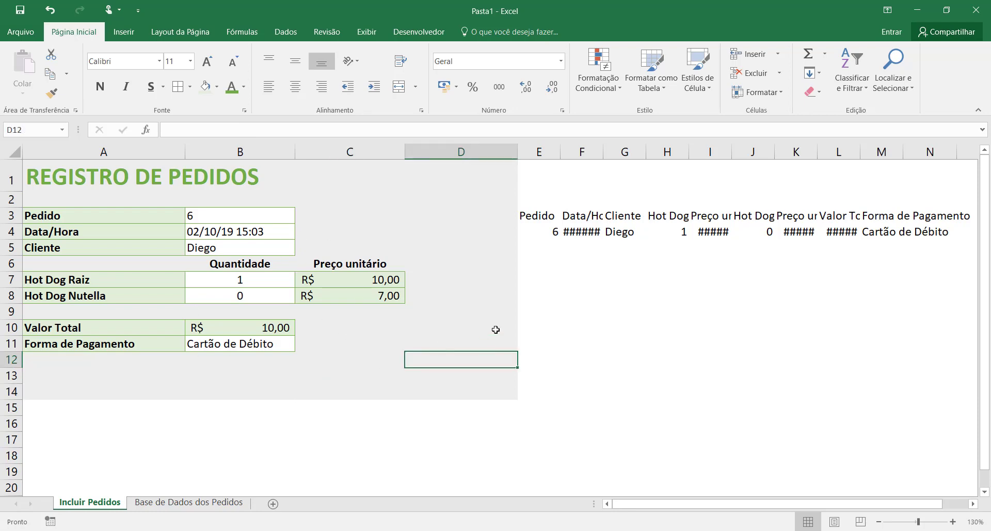
left_click(665, 308)
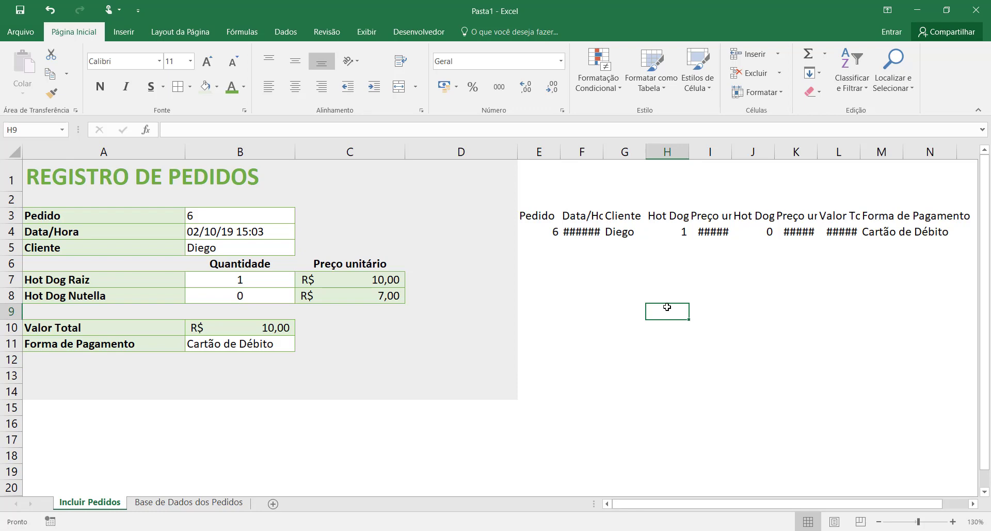
left_click_drag(544, 150, 567, 166)
left_click(691, 332)
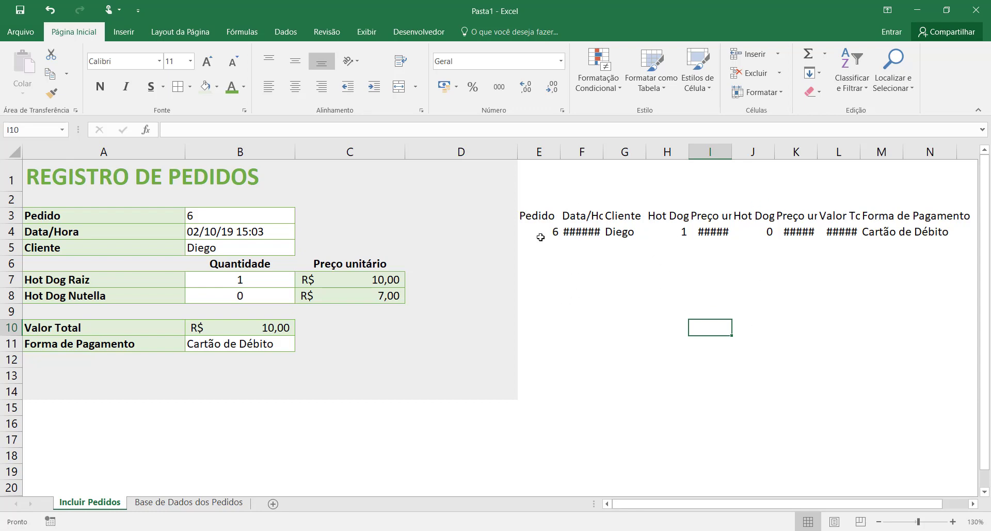
left_click(551, 266)
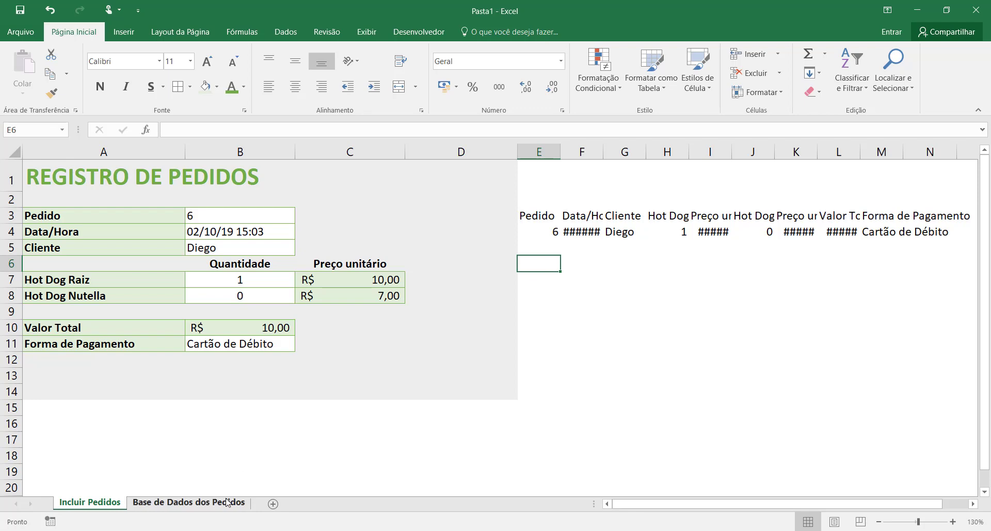
Step: Copy the order record in E4:M4 and paste it as values into A4 of the Base de Dados dos Pedidos sheet
left_click_drag(547, 232, 901, 229)
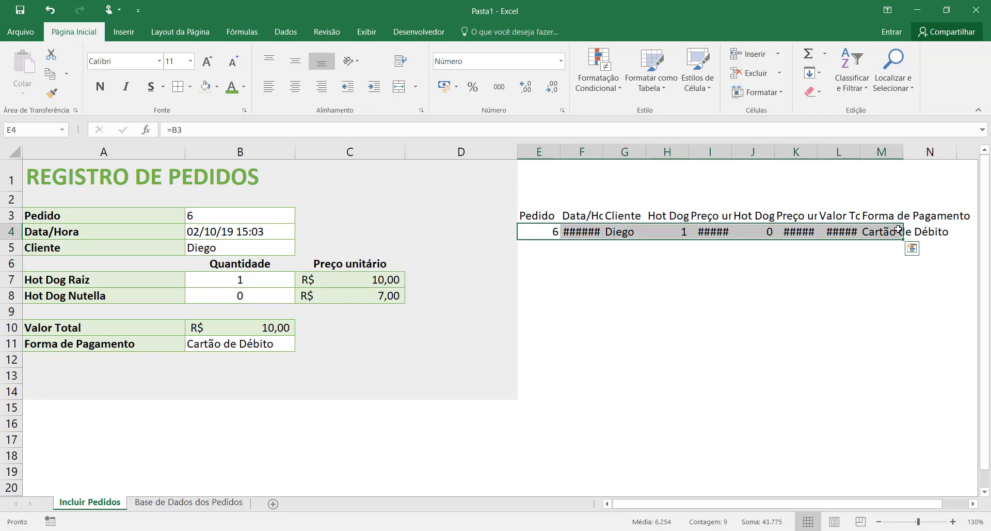
key("ctrl+c")
key("ctrl+Page_Down")
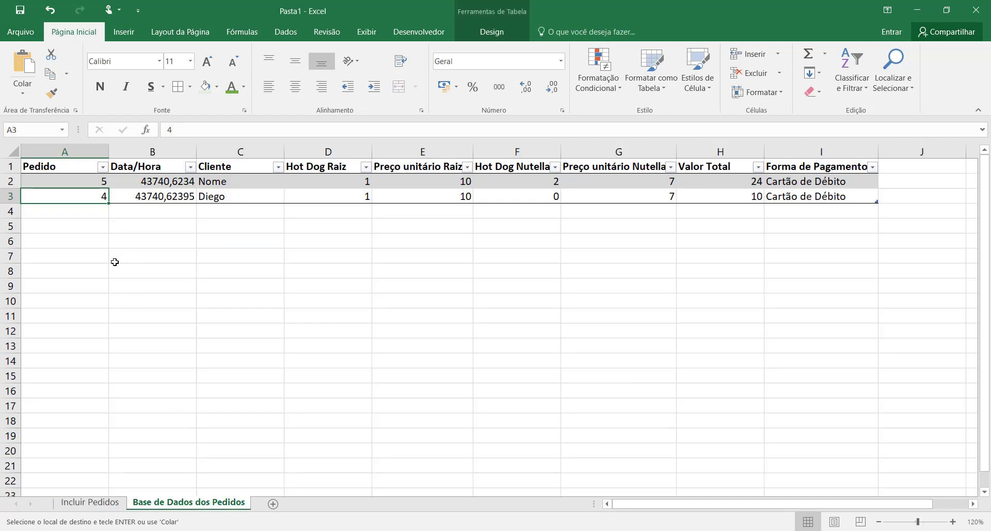
left_click(84, 213)
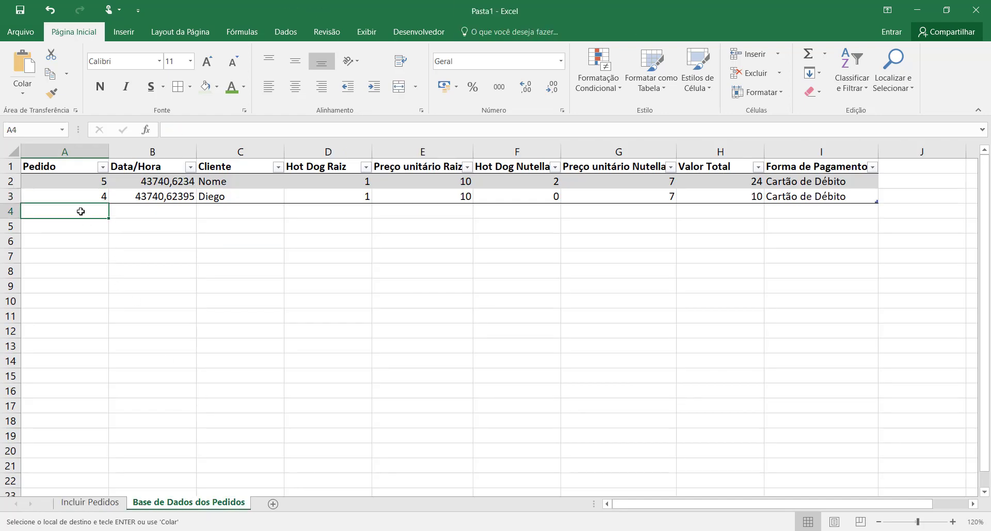
right_click(39, 214)
left_click(84, 272)
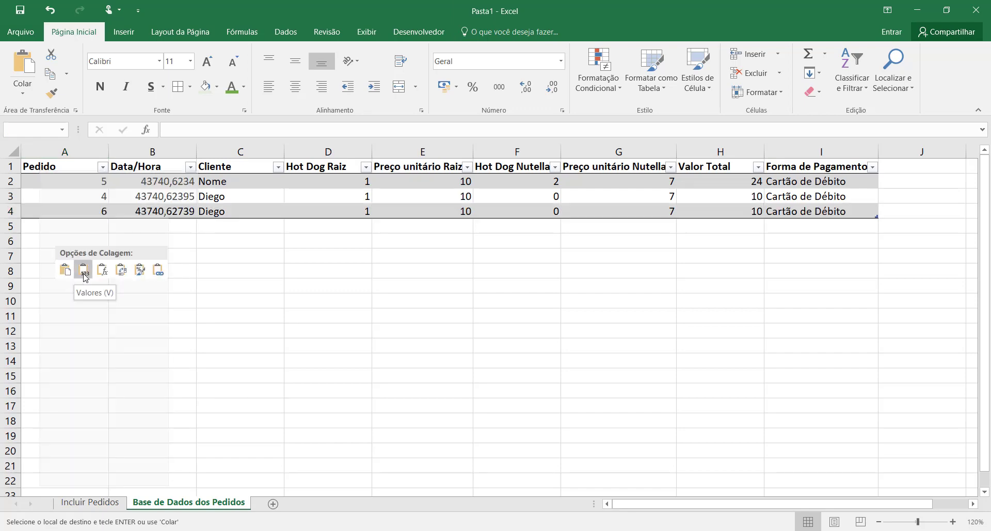
left_click(239, 257)
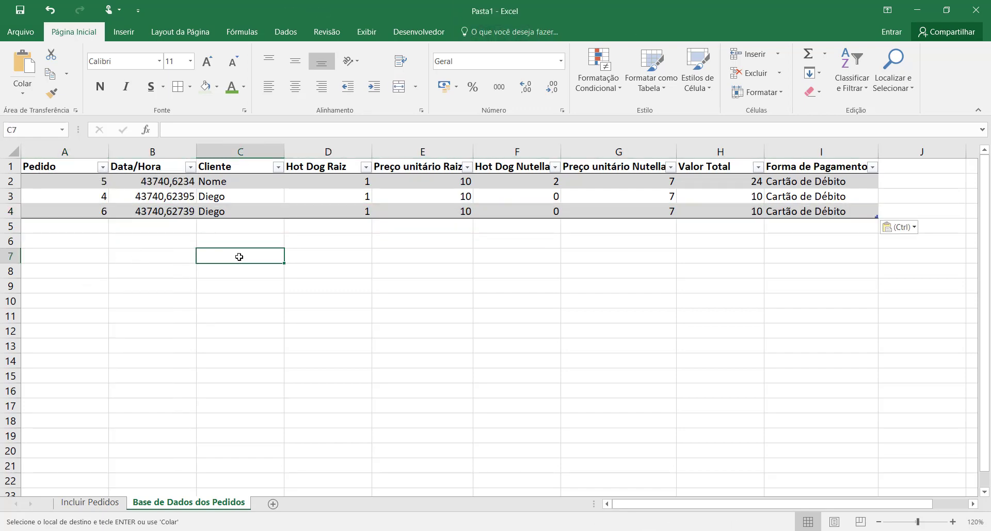
left_click(417, 266)
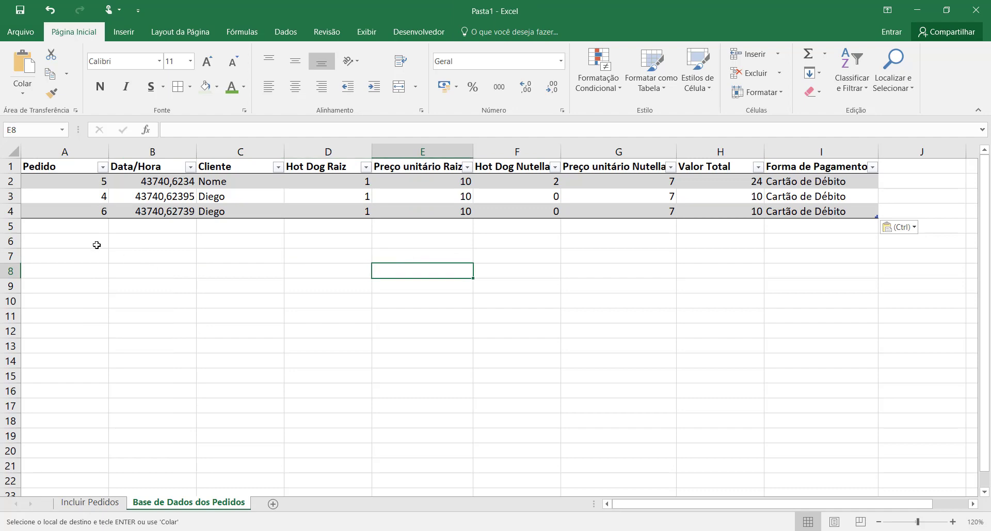
left_click(63, 228)
left_click(52, 211)
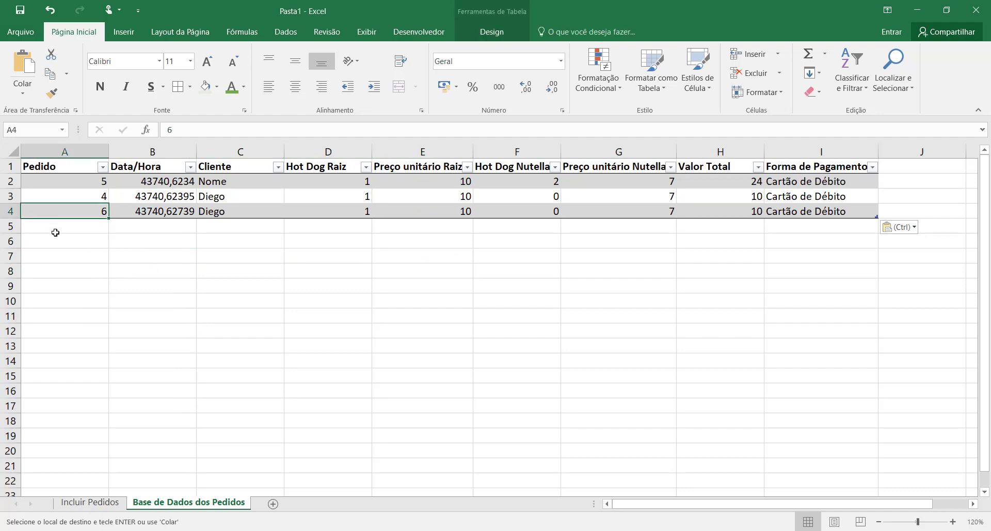
left_click(55, 228)
left_click(75, 276)
left_click(77, 228)
left_click(78, 242)
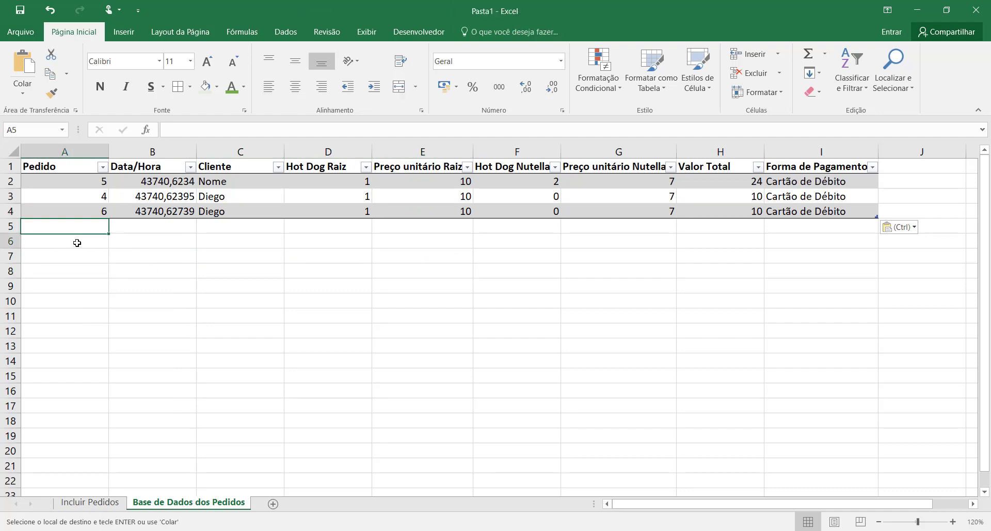
left_click(77, 227)
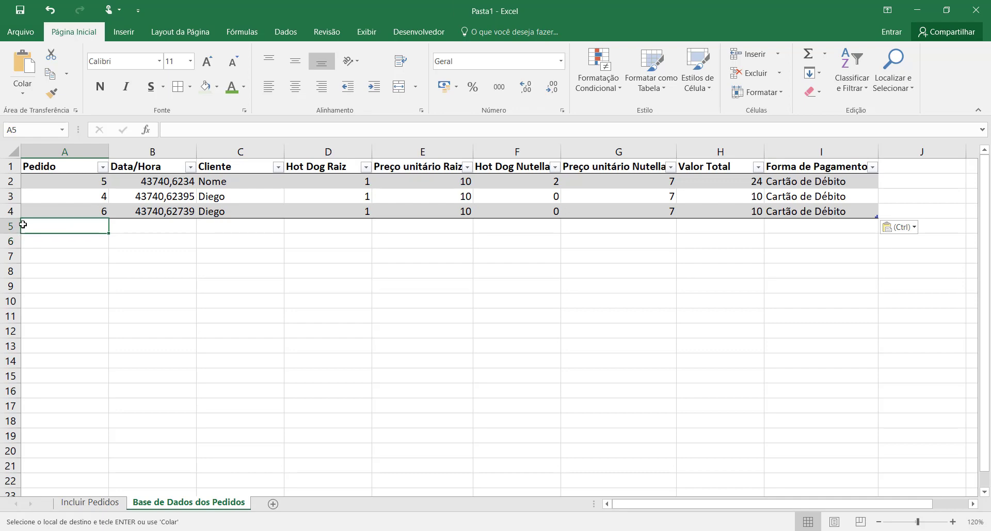
left_click(64, 211)
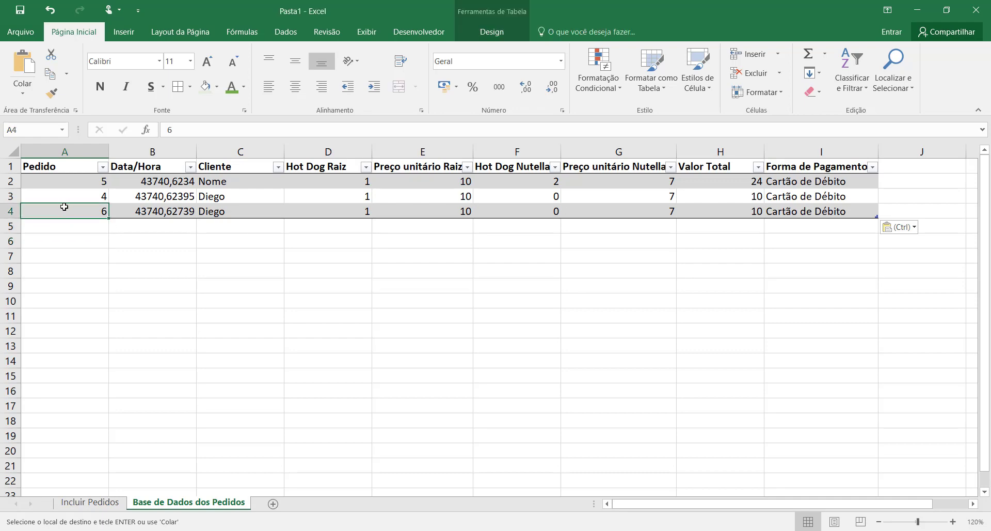
left_click(10, 225)
left_click(11, 242)
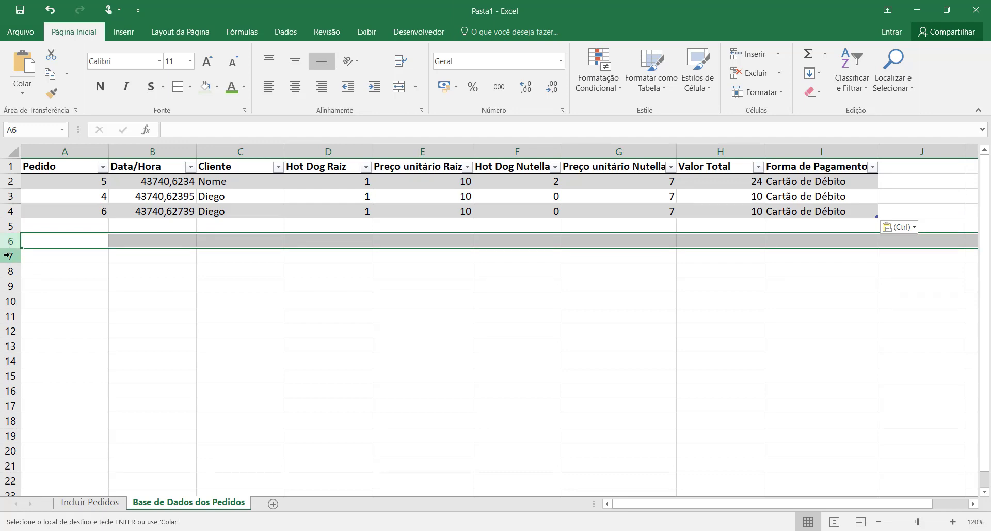
left_click(9, 256)
left_click(176, 334)
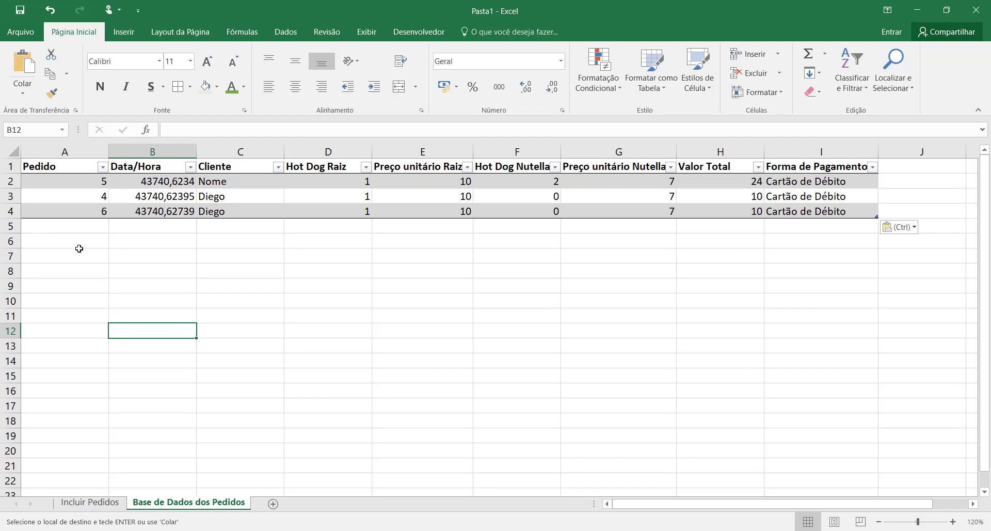
Step: Try inserting a blank row at row 3 of the order database table, and undo the insertion
left_click(10, 196)
right_click(11, 196)
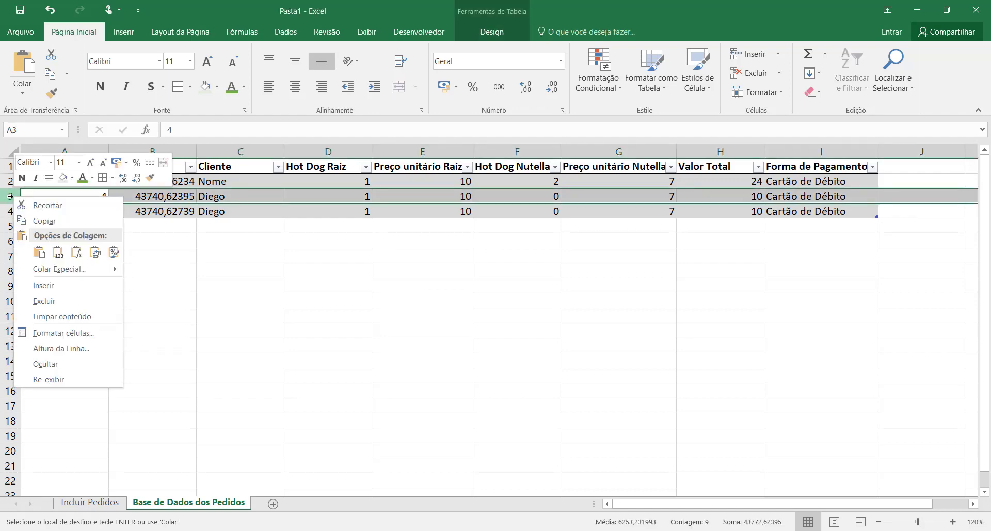
left_click(51, 282)
left_click(192, 300)
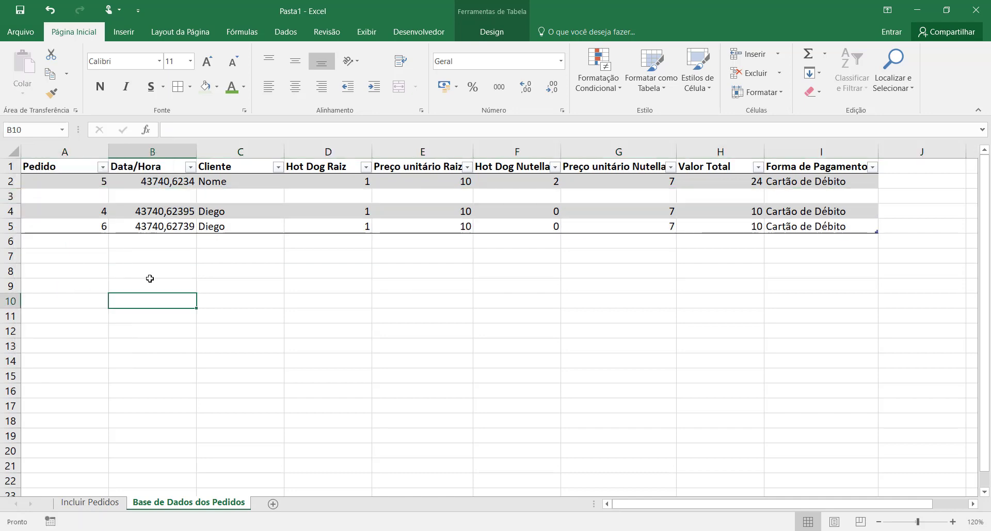
left_click_drag(84, 198, 816, 197)
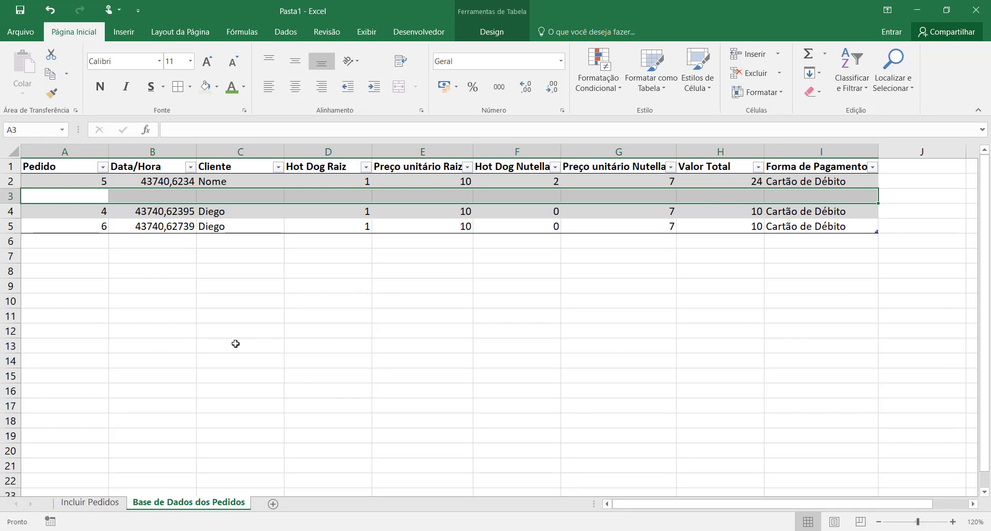
key("ctrl+minus")
left_click(176, 316)
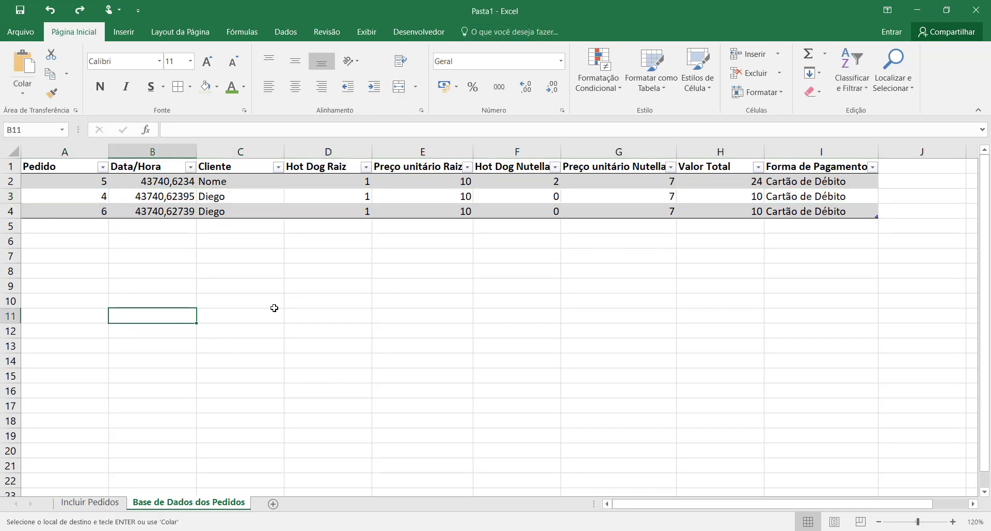
left_click(83, 504)
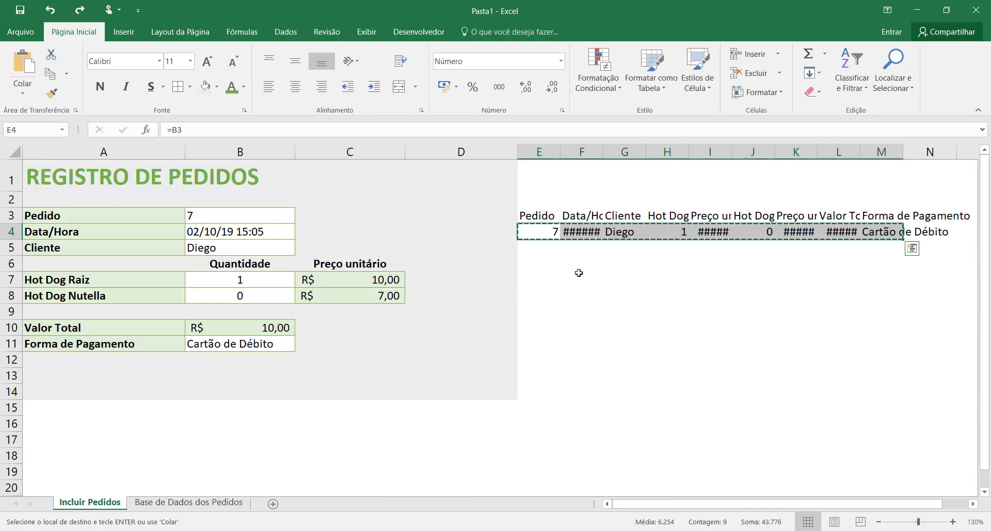
key("ctrl+q")
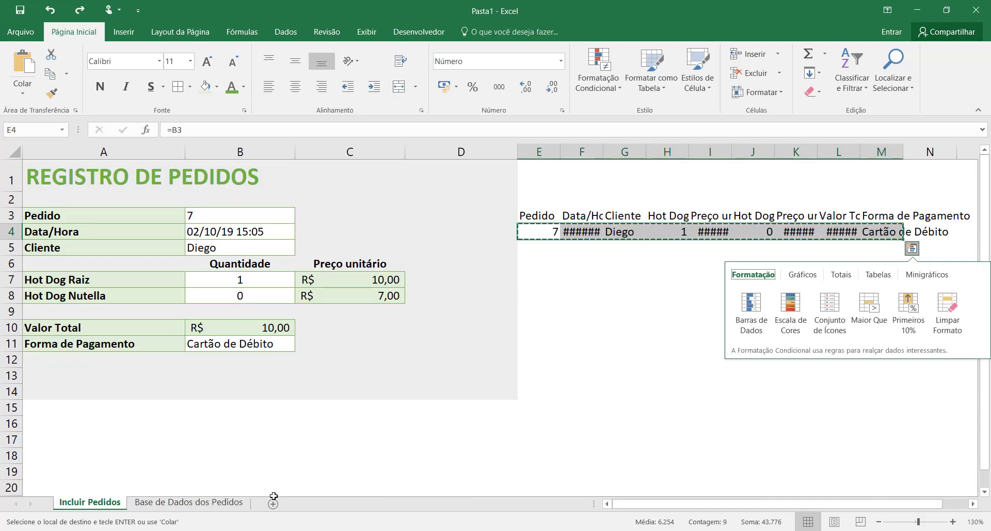
left_click(199, 510)
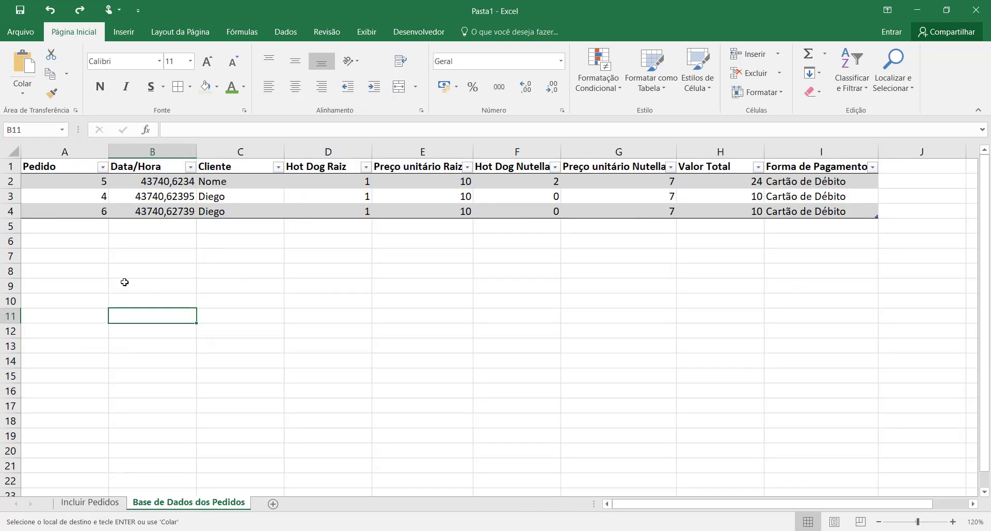
Step: Insert a blank row at row 3, directly below the first record of the order database table
right_click(8, 196)
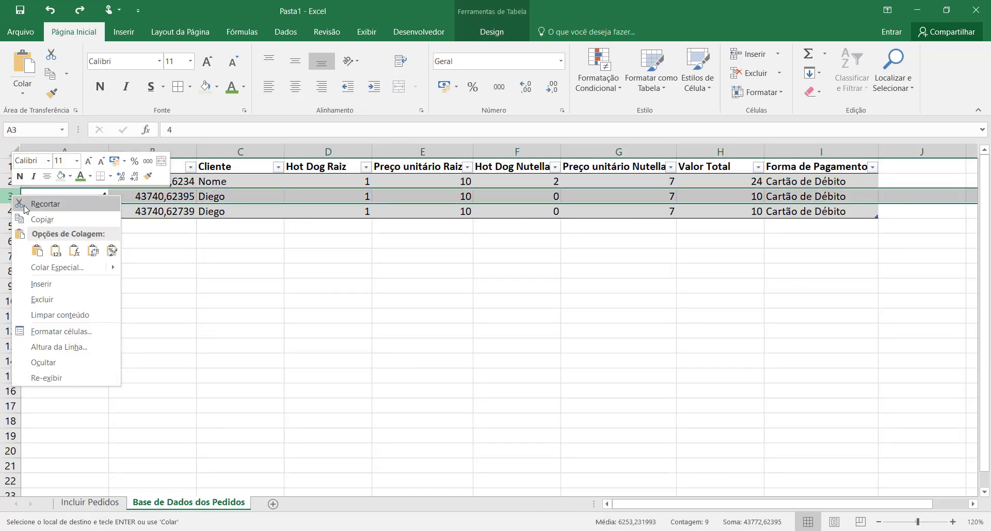
left_click(37, 286)
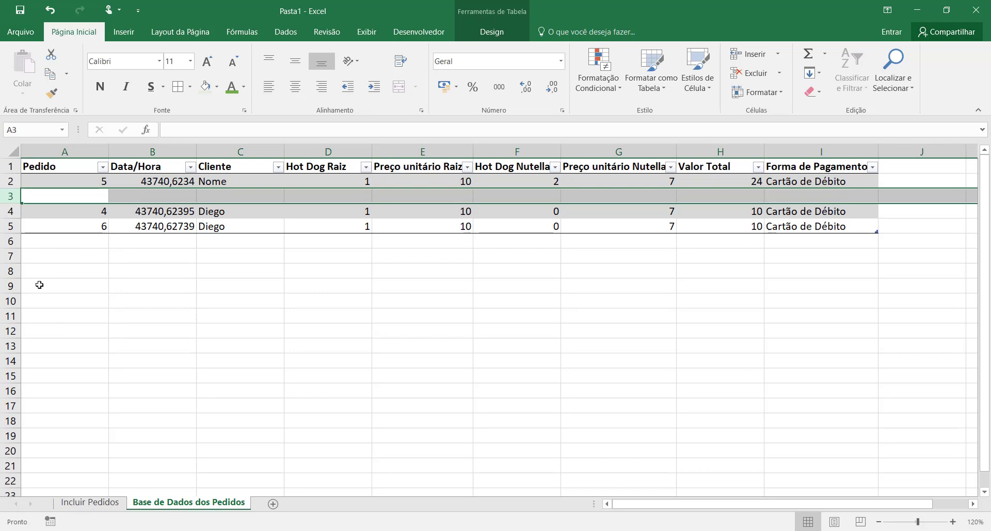
left_click(167, 260)
right_click(72, 197)
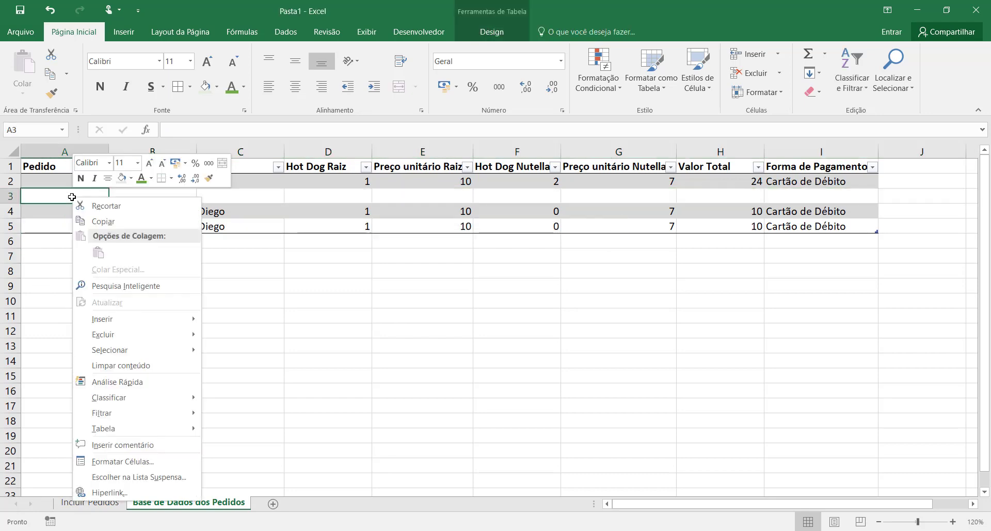
key("Escape")
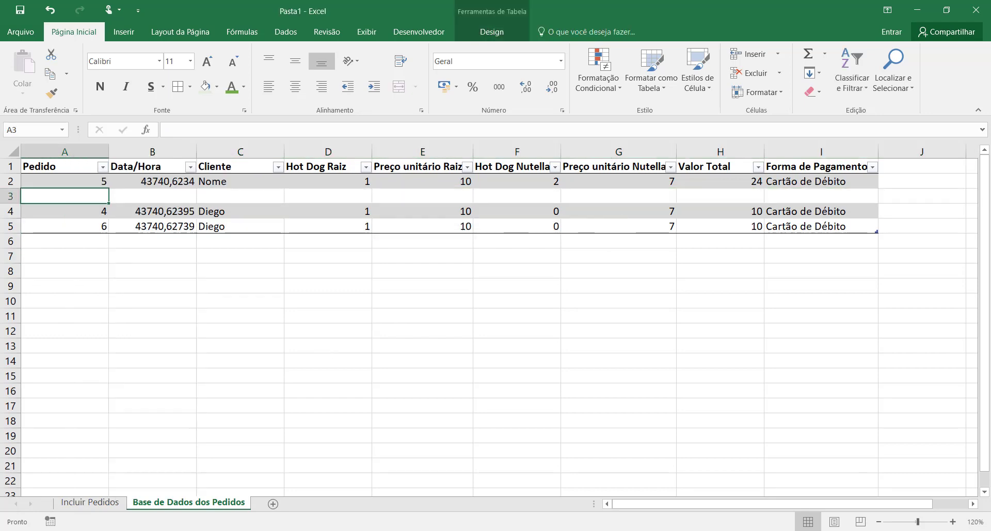
Step: Copy the record E4:M4 from Incluir Pedidos, paste it as values into A3 of Base de Dados dos Pedidos, and return to the form sheet
left_click(100, 504)
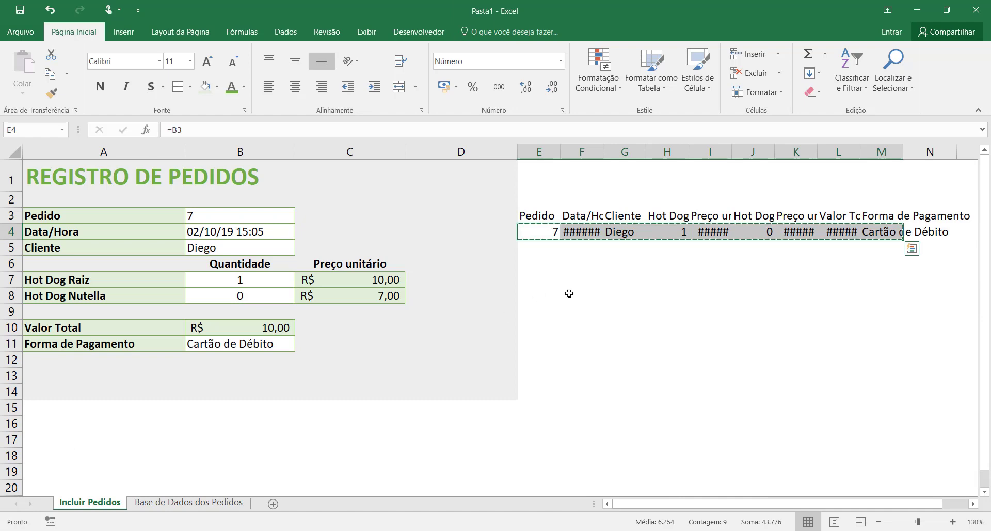
key("ctrl+c")
left_click(223, 504)
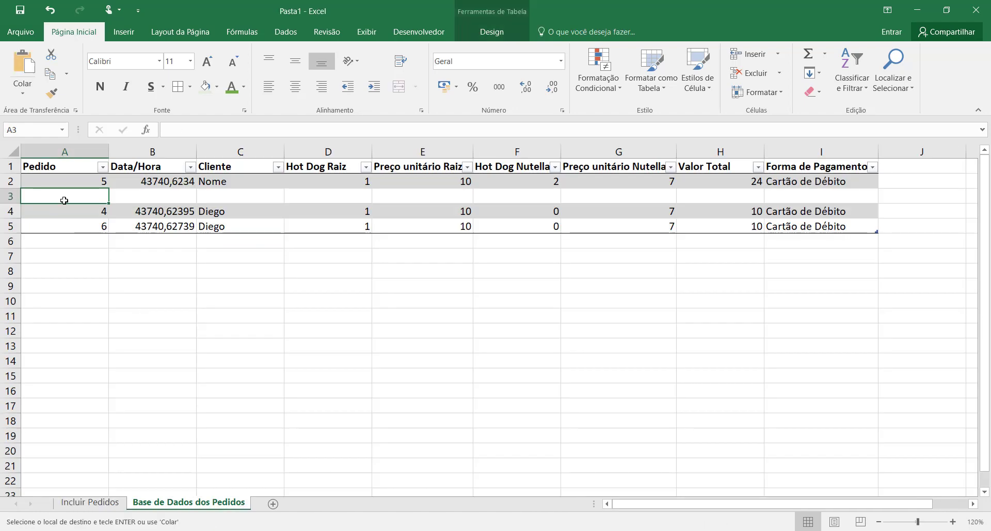
right_click(58, 197)
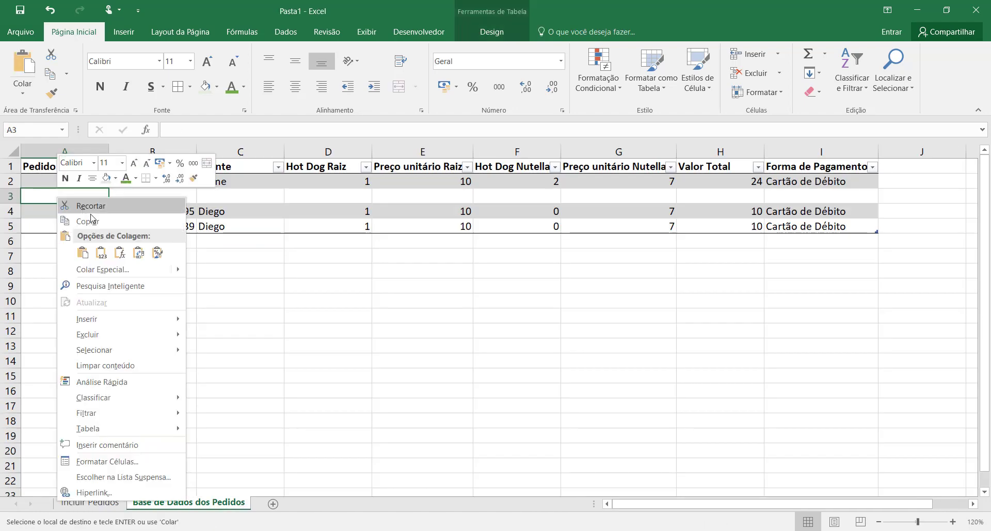
left_click(101, 253)
left_click(249, 304)
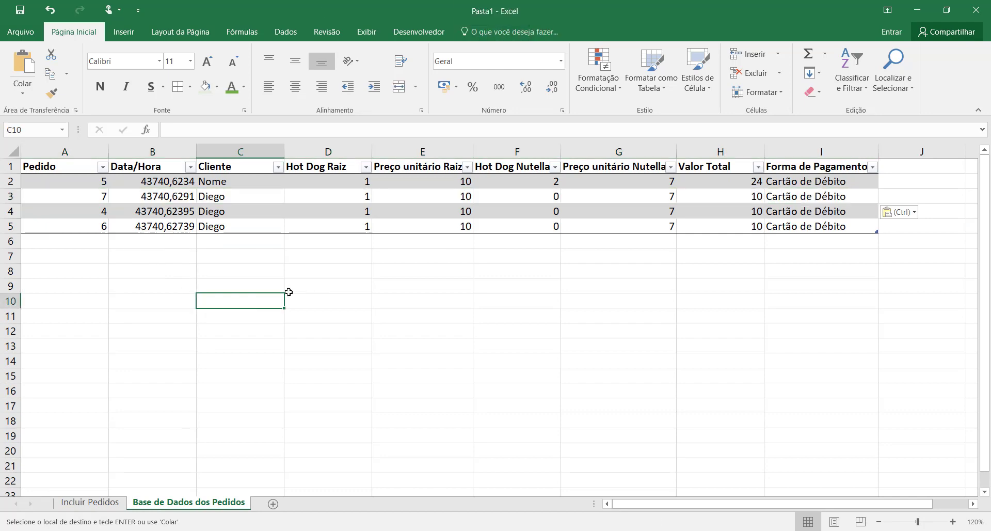
left_click(254, 331)
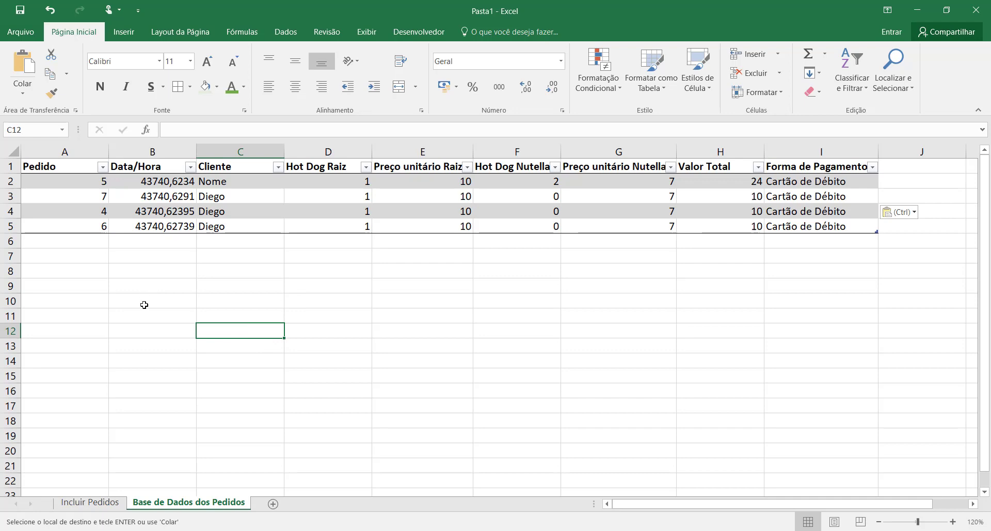
left_click(101, 503)
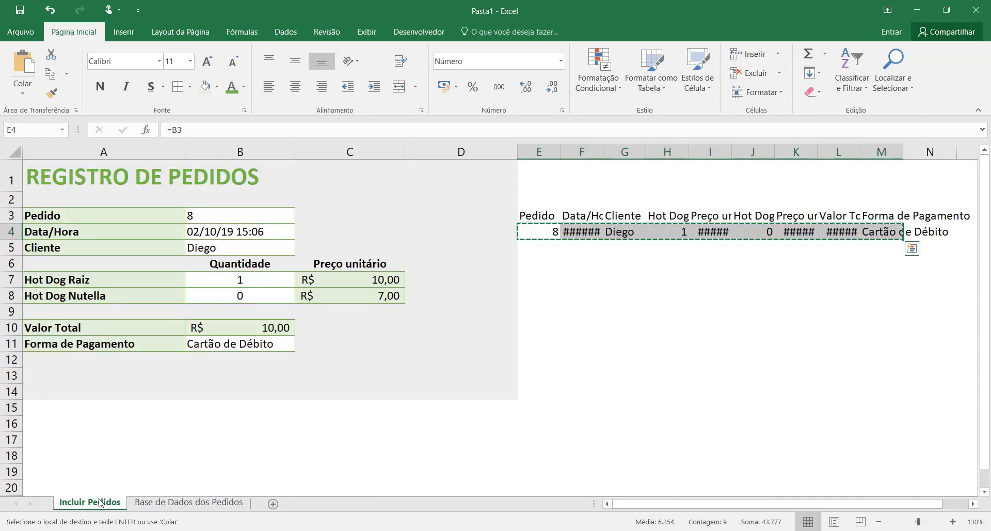
key("Escape")
left_click(617, 298)
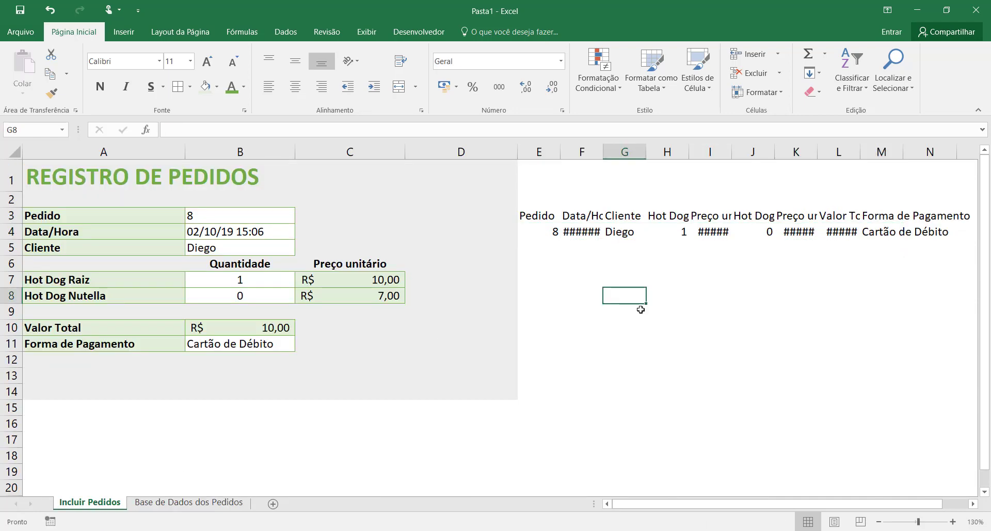
left_click(558, 341)
left_click(567, 298)
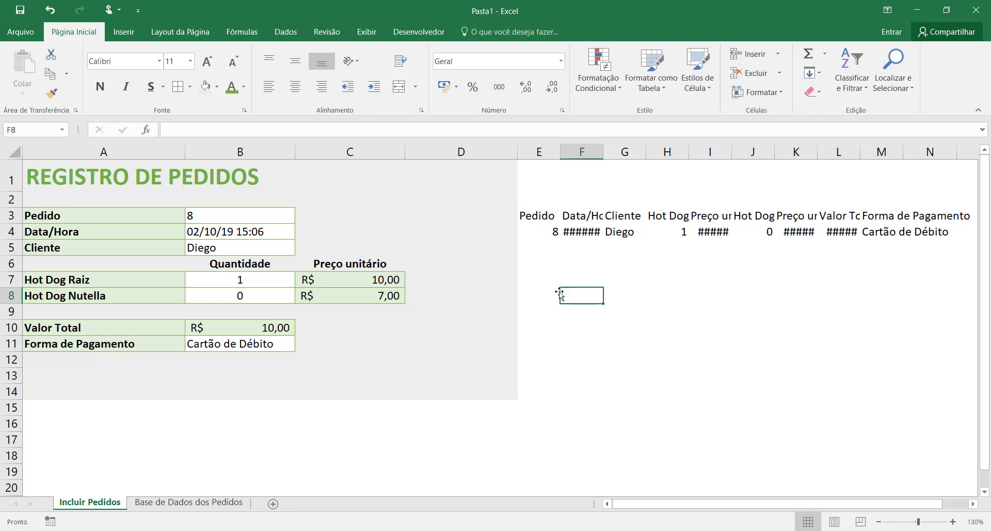
left_click(557, 280)
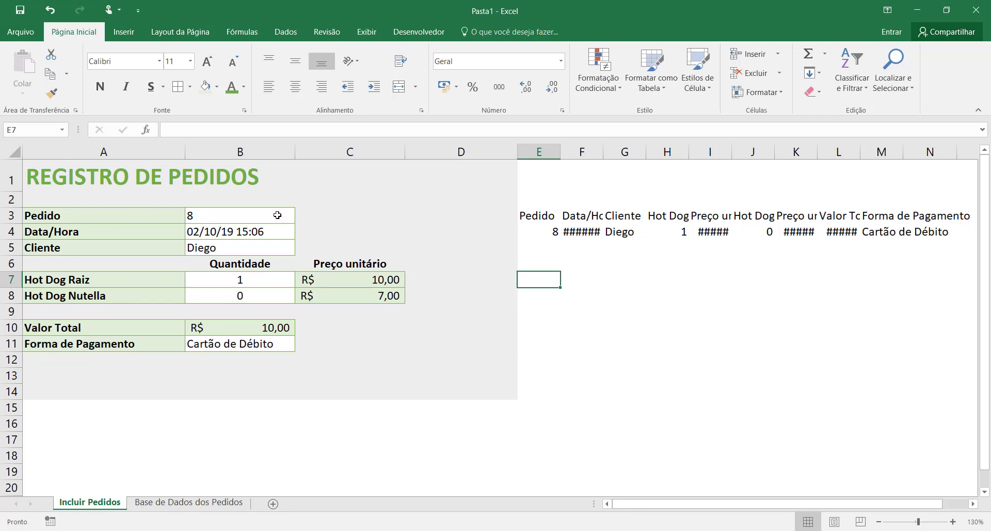
left_click(277, 216)
left_click(245, 341)
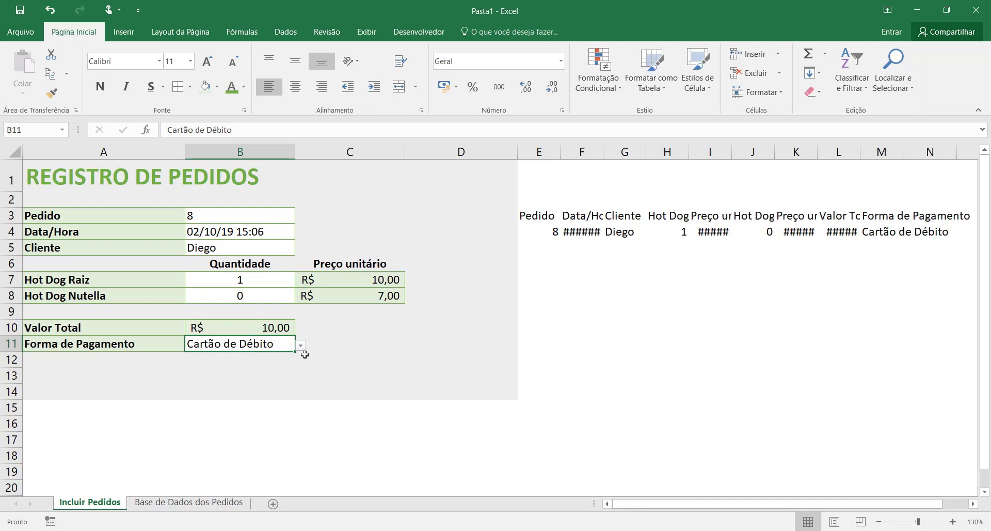
Step: Start recording a macro named IncluirPedido, stored in this workbook
left_click(413, 34)
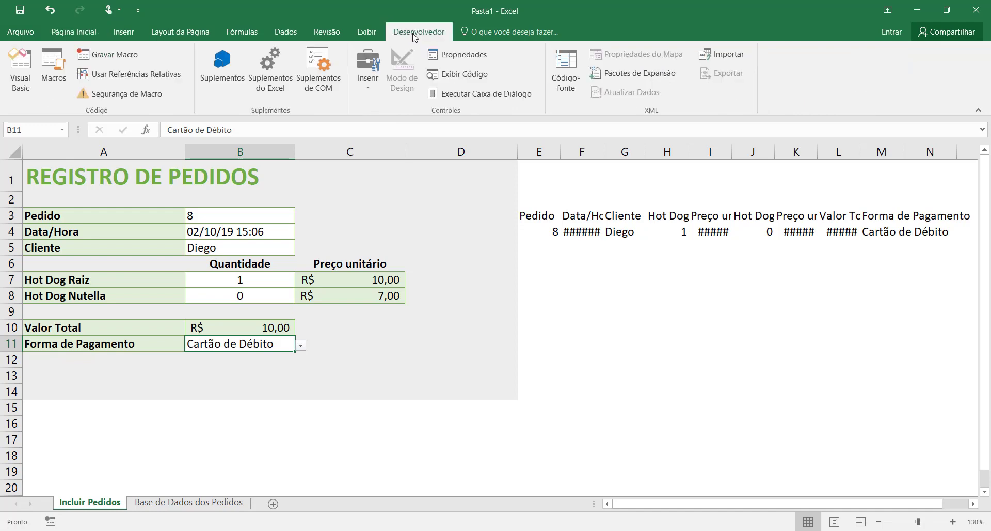
left_click(106, 59)
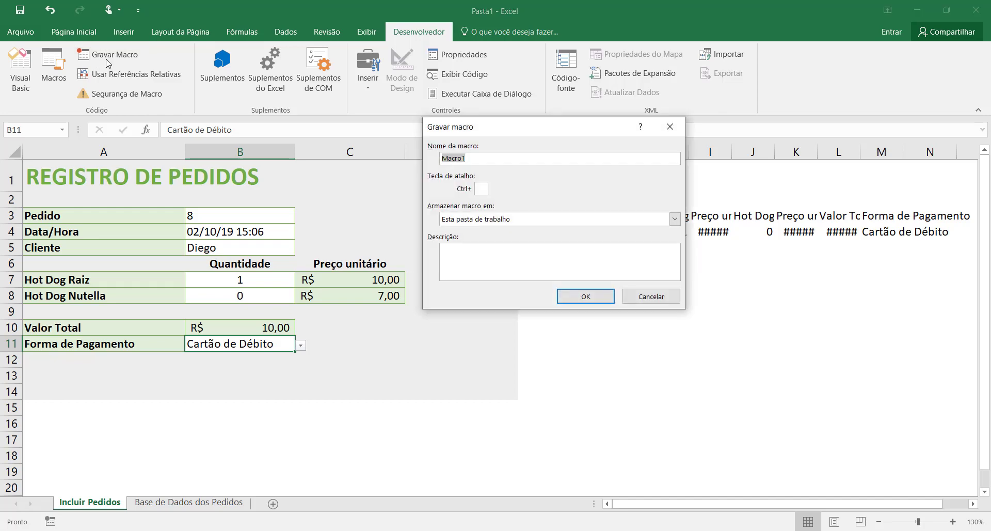
type("mA")
left_click(588, 297)
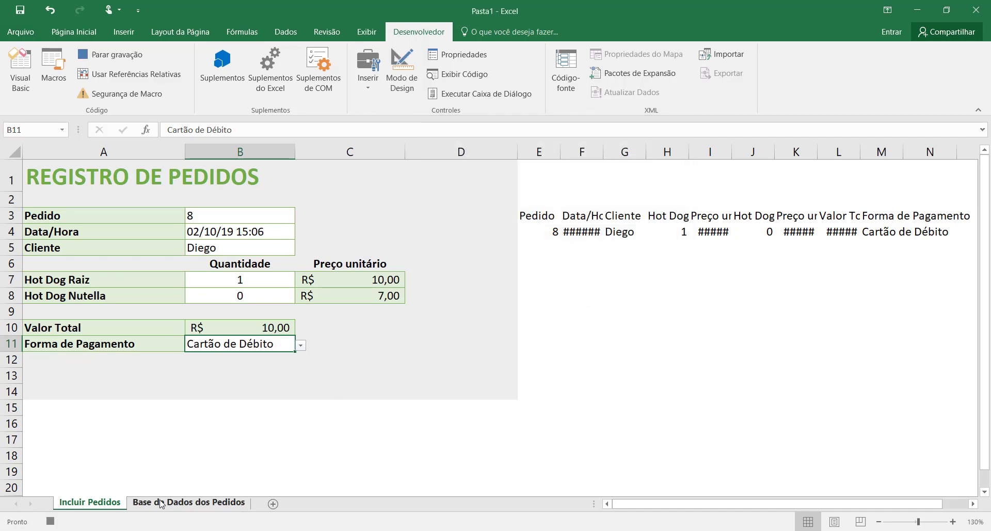
Step: Insert a blank row at row 3 of the Base de Dados dos Pedidos sheet
left_click(173, 505)
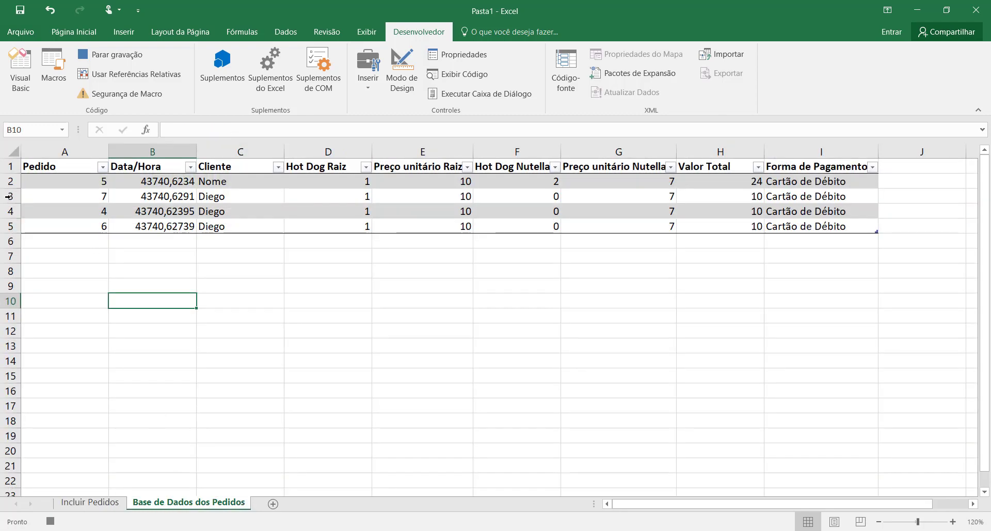
left_click(8, 197)
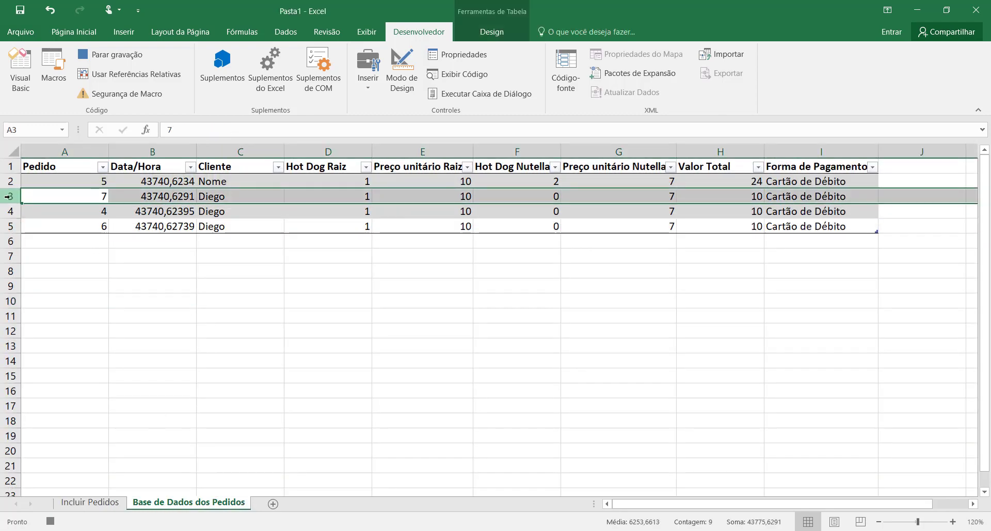
right_click(9, 196)
left_click(62, 288)
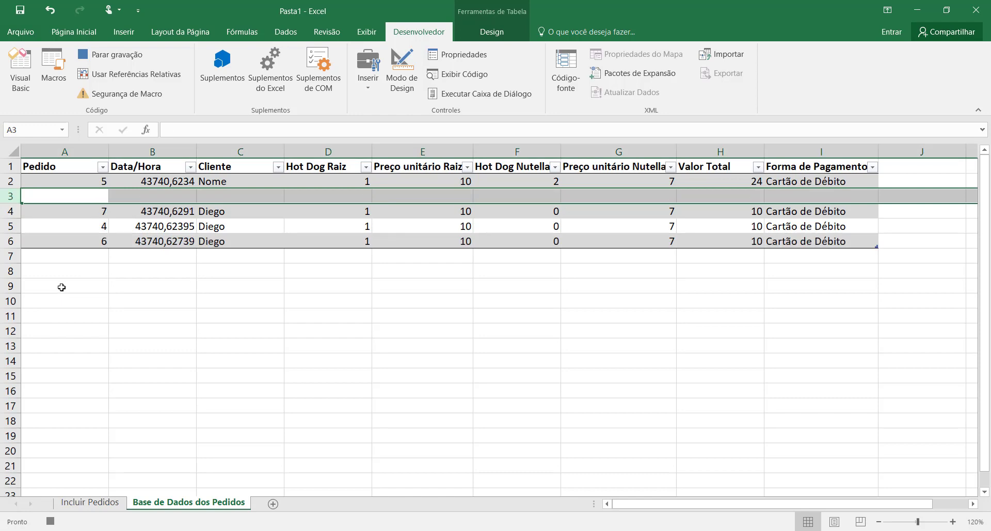
Step: Copy the order record E4:M4 from Incluir Pedidos and paste it as values into A3 of Base de Dados dos Pedidos
left_click(75, 505)
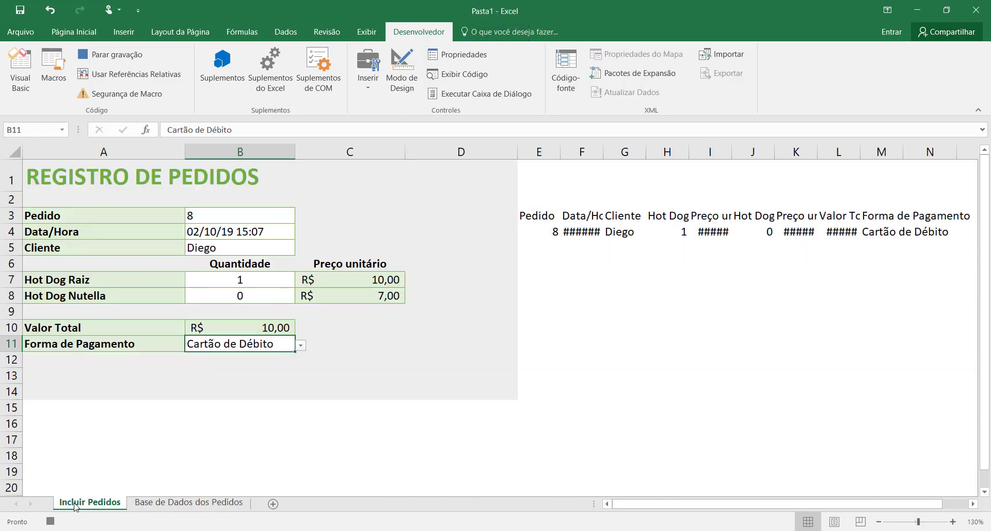
left_click(532, 236)
left_click_drag(531, 236, 901, 232)
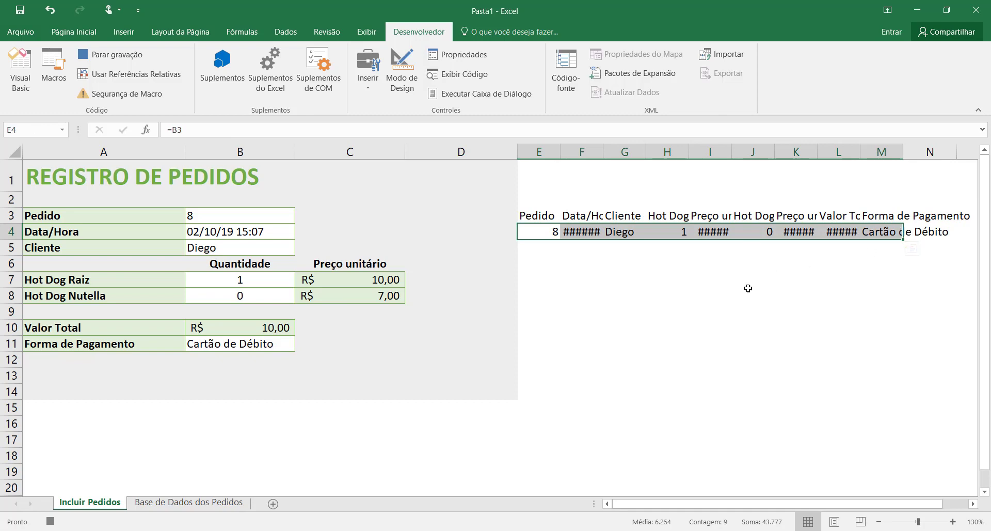
key("ctrl+c")
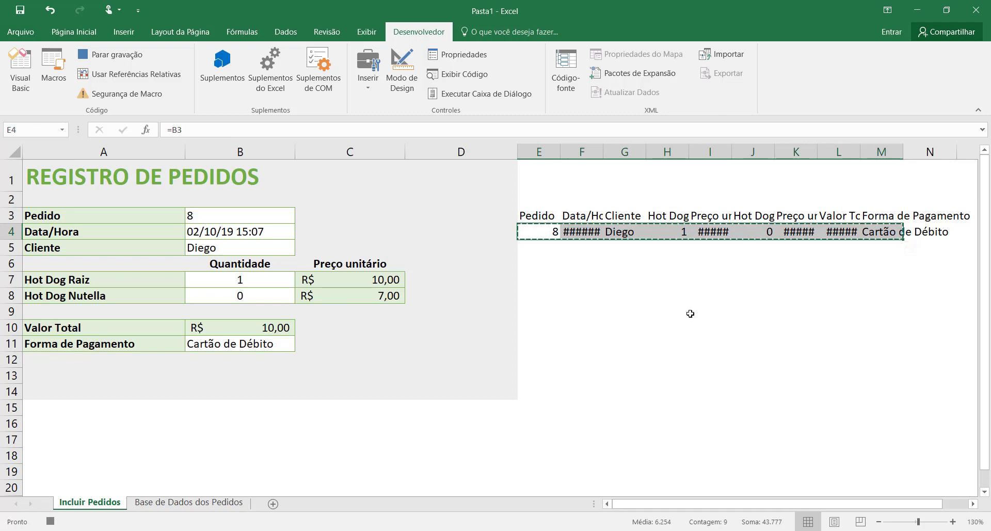
left_click(172, 505)
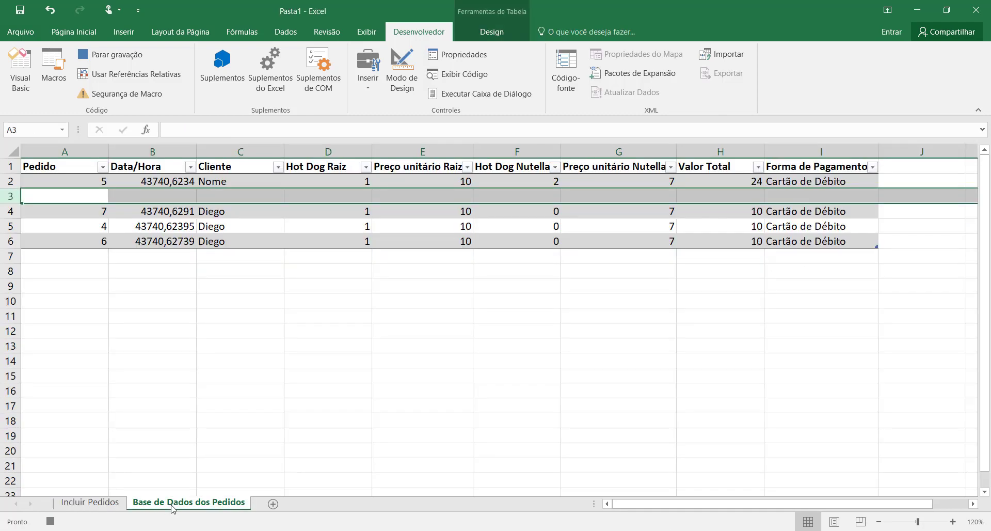
right_click(51, 196)
left_click(97, 254)
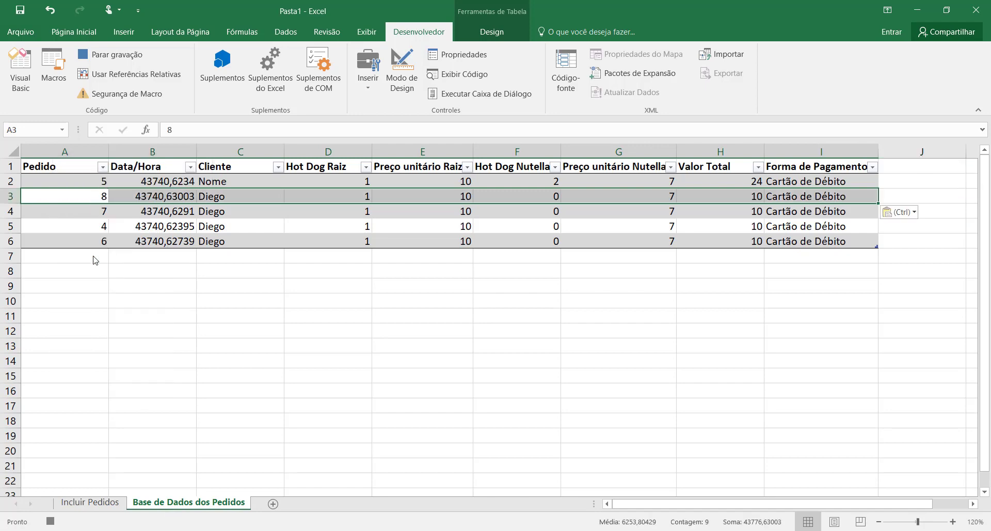
Step: Clear B3:B5, B7:B8 and B11 on Incluir Pedidos, leave B3 selected, and stop the macro recording
left_click(98, 503)
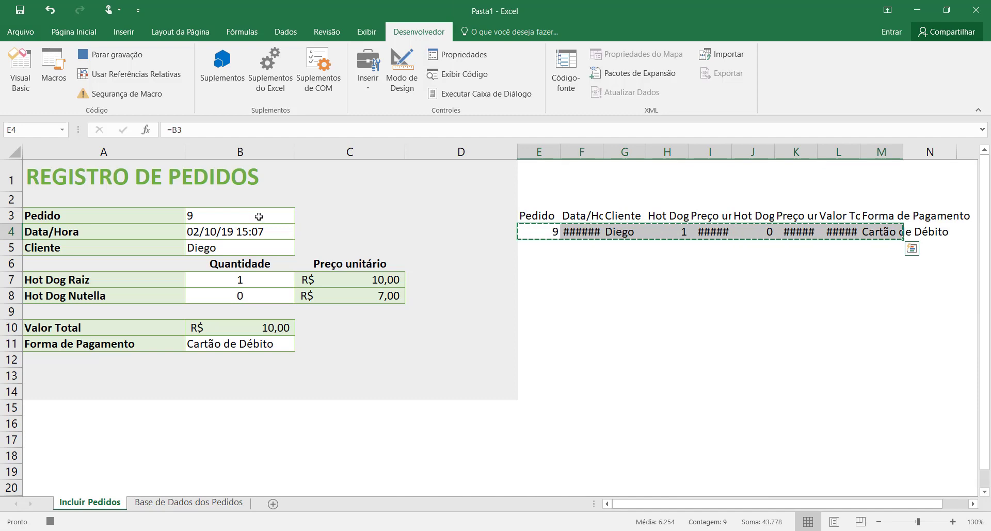
left_click_drag(256, 219, 259, 240)
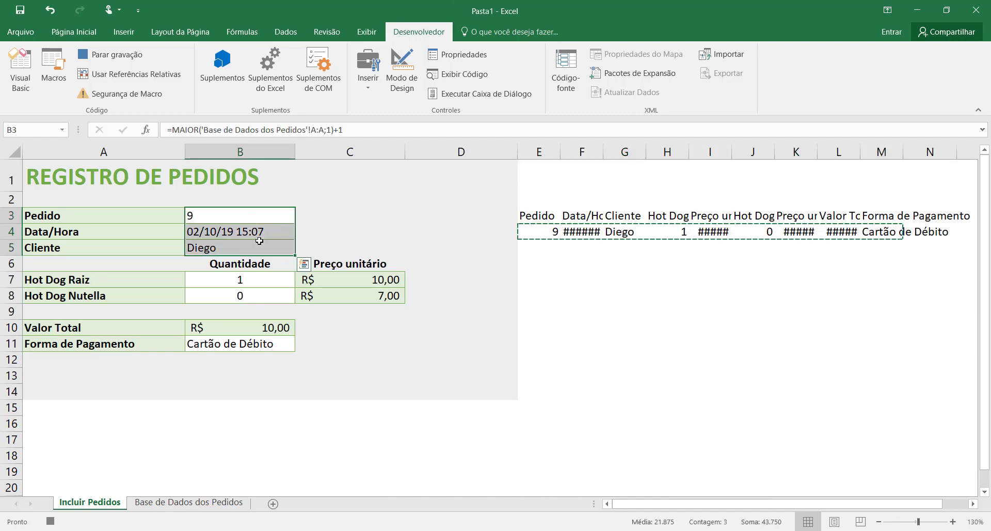
key("Delete")
left_click_drag(249, 279, 249, 292)
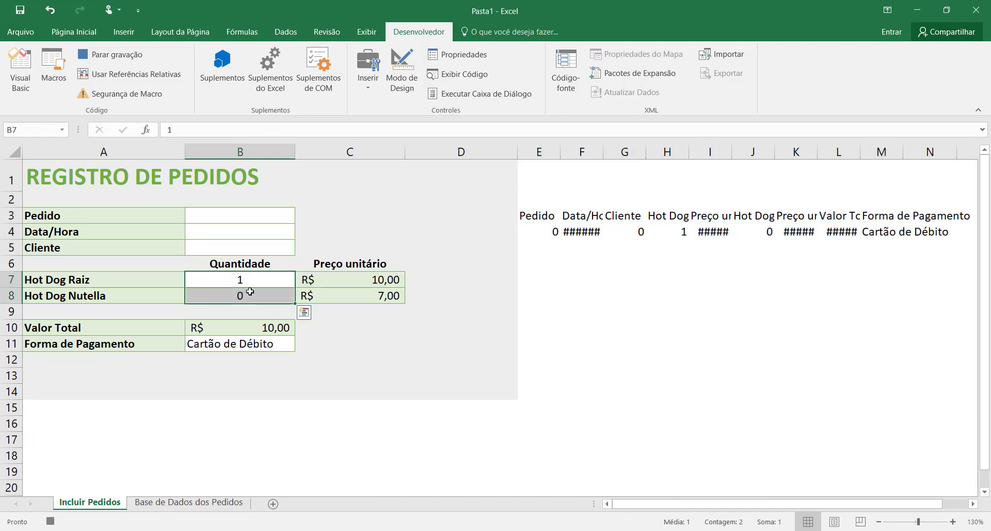
key("Delete")
left_click(249, 342)
key("Delete")
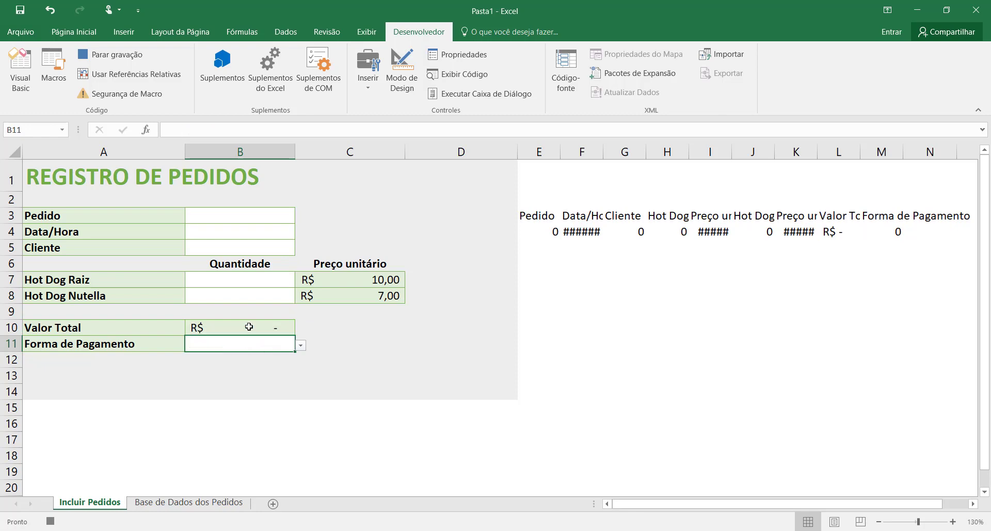
left_click(245, 217)
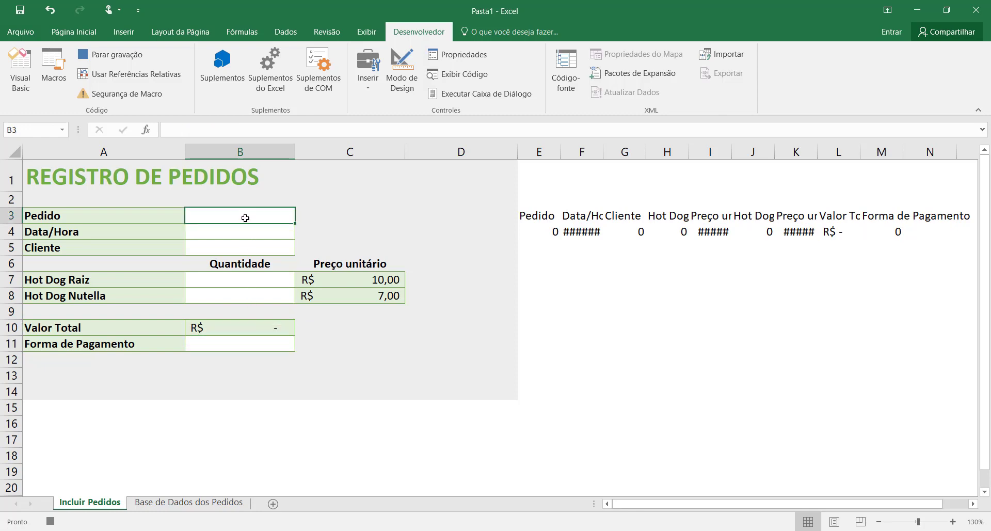
left_click(125, 54)
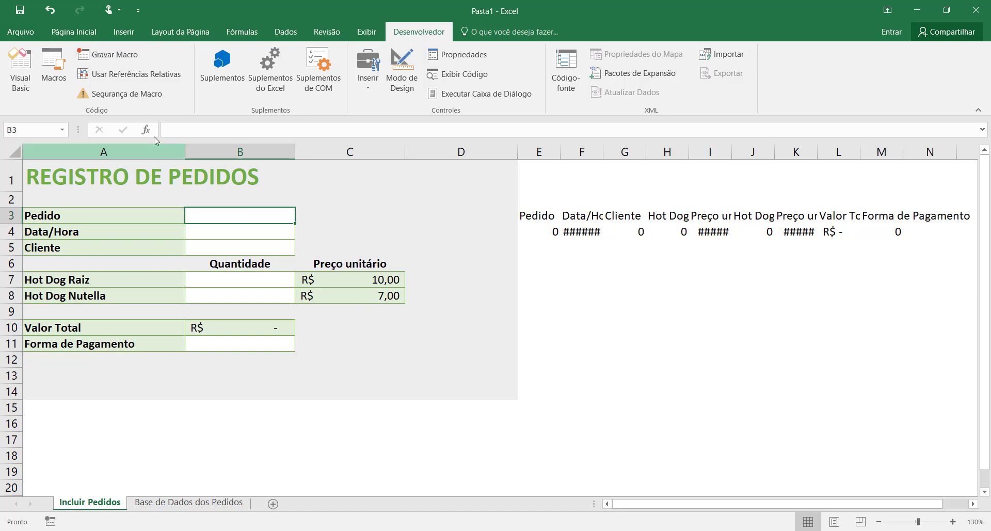
Step: Open the recorded code of the IncluirPedido macro for review, and close the code editor
left_click(51, 66)
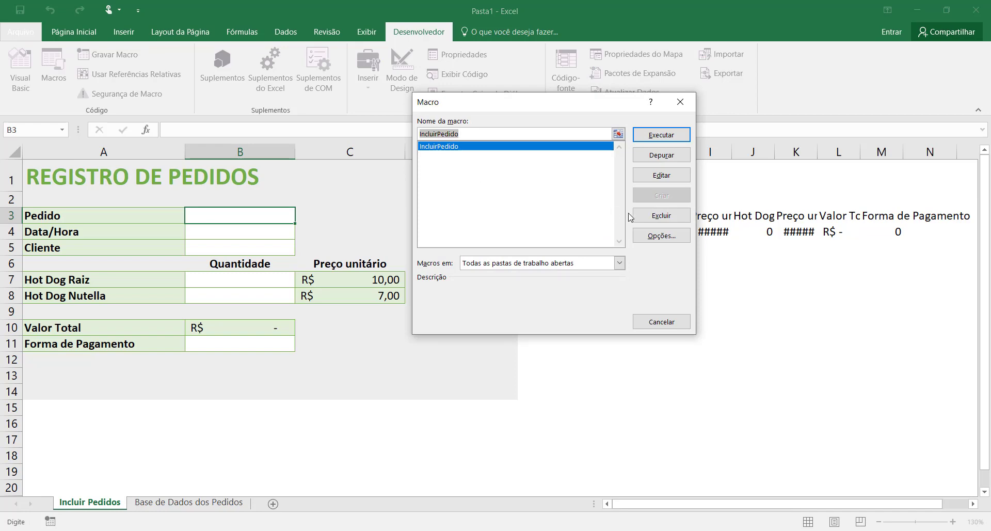
left_click(651, 179)
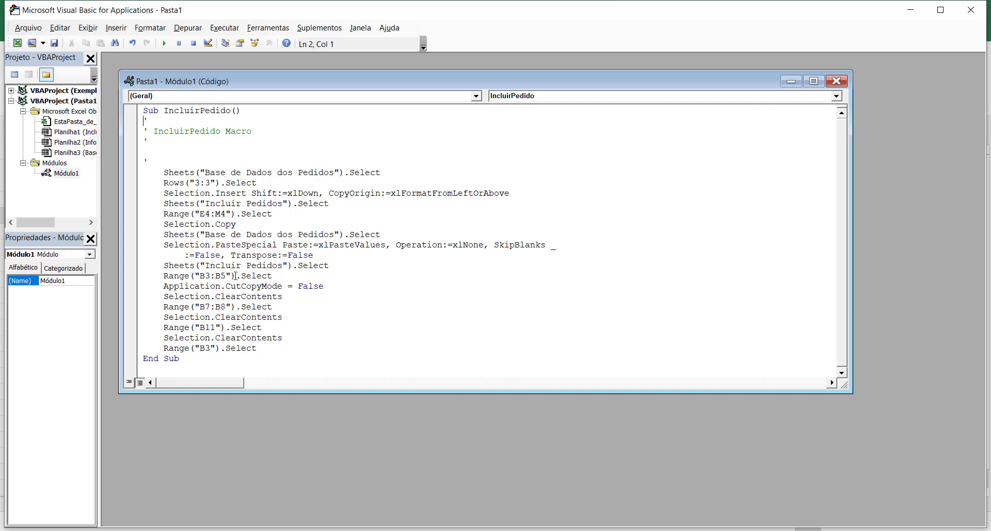
left_click(837, 81)
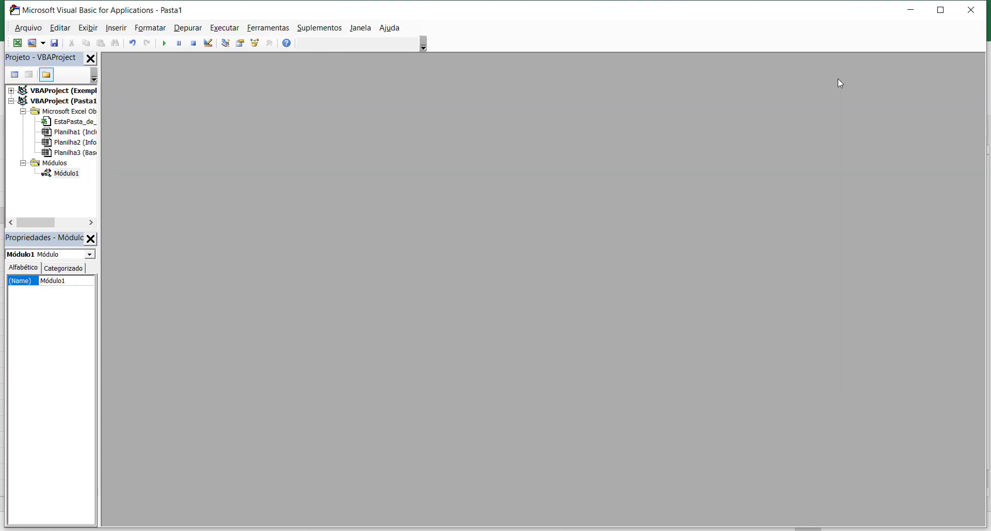
left_click(977, 5)
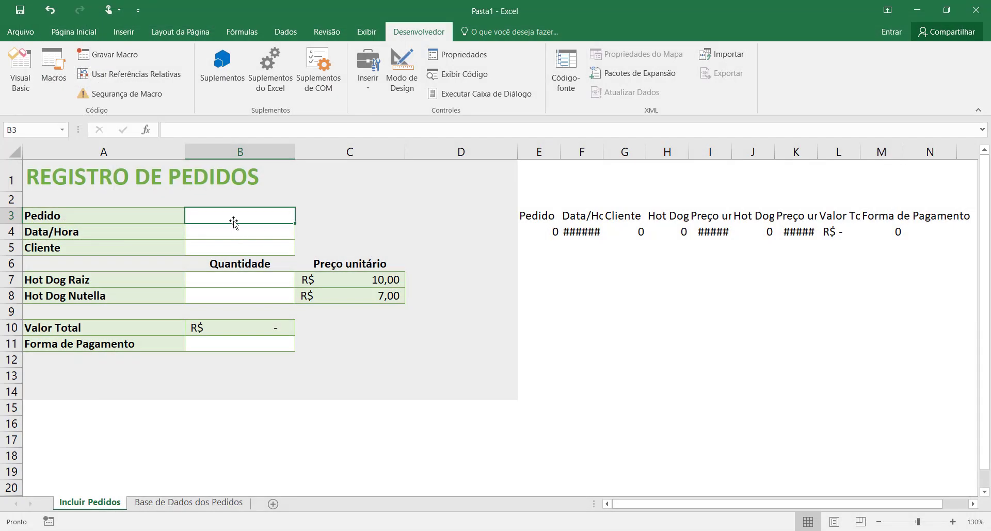
Step: Shade the Pedido cell B3 light green and enter the formula =MAIOR('Base de Dados dos Pedidos'!A:A;1)+1 in it
left_click(74, 31)
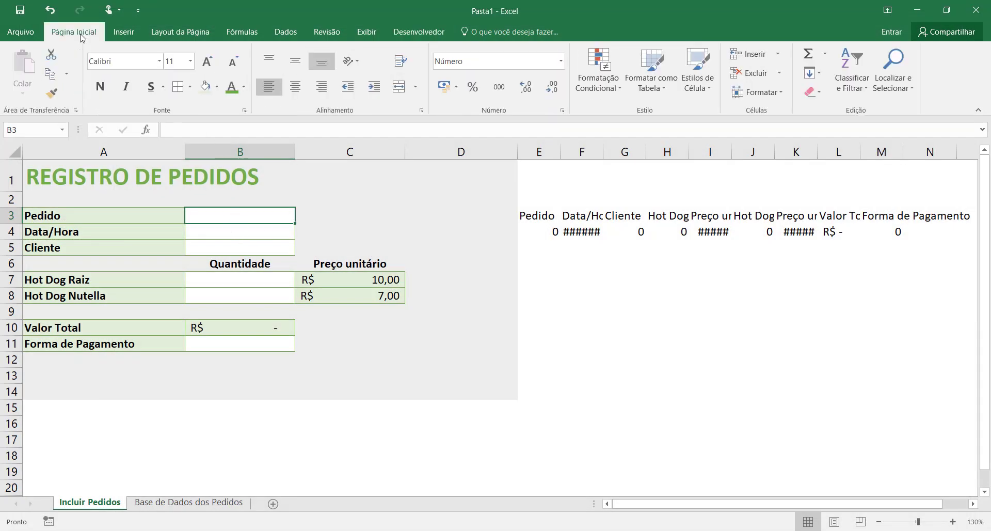
left_click(205, 86)
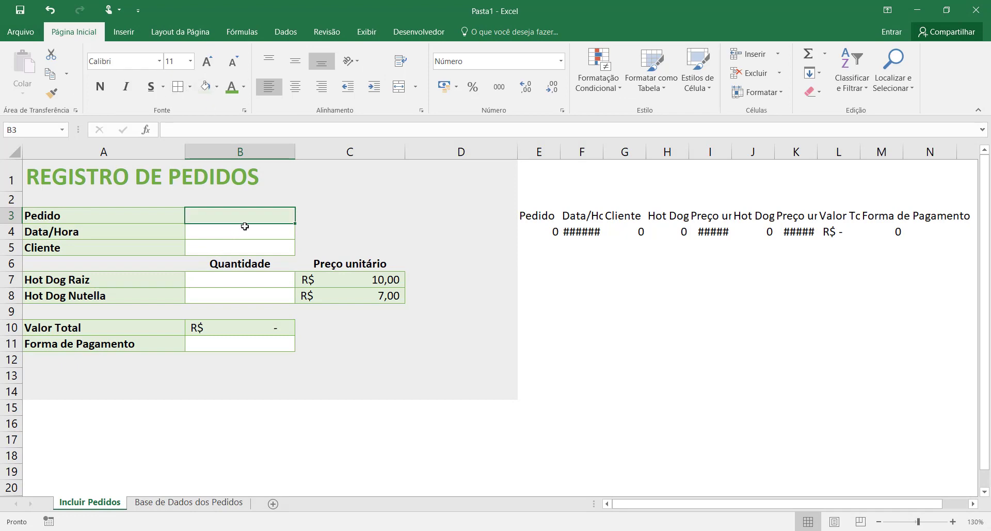
type("=maior")
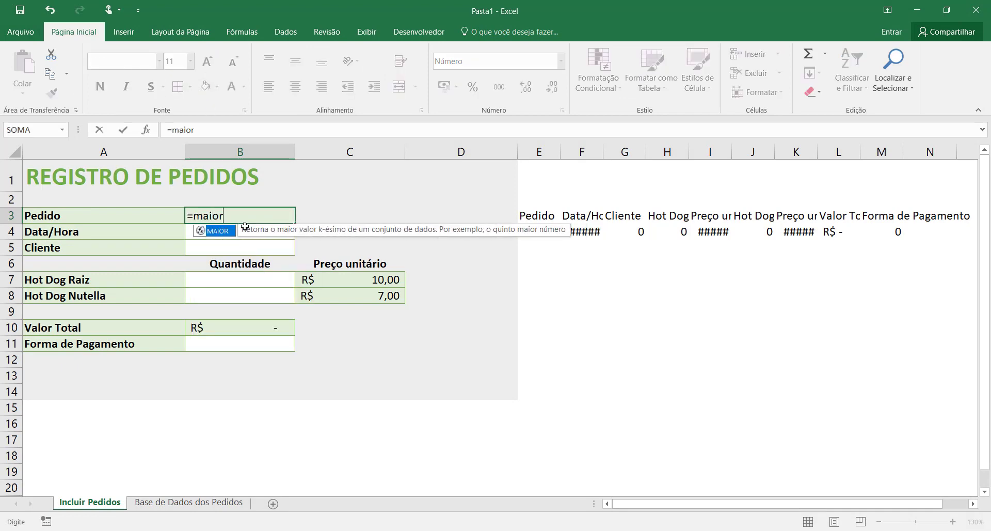
type("(")
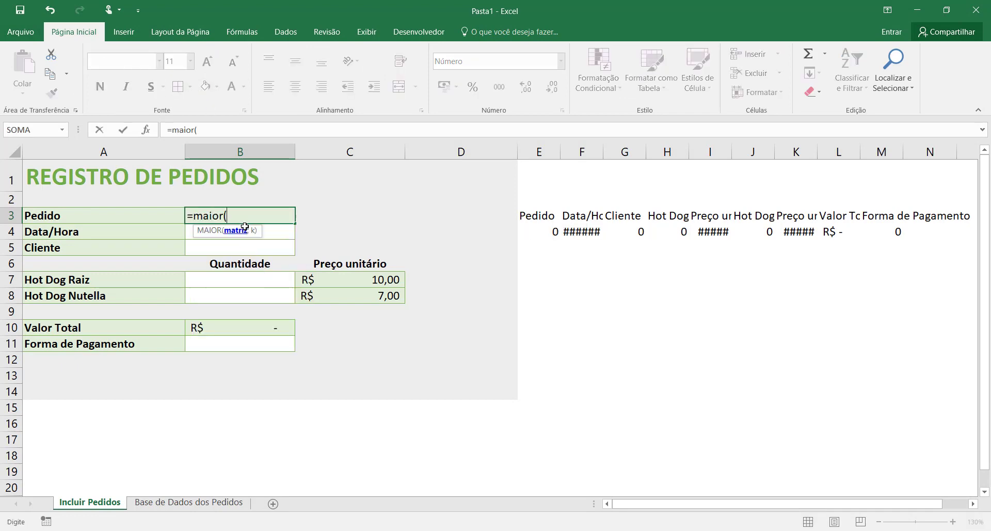
left_click(182, 503)
left_click(85, 153)
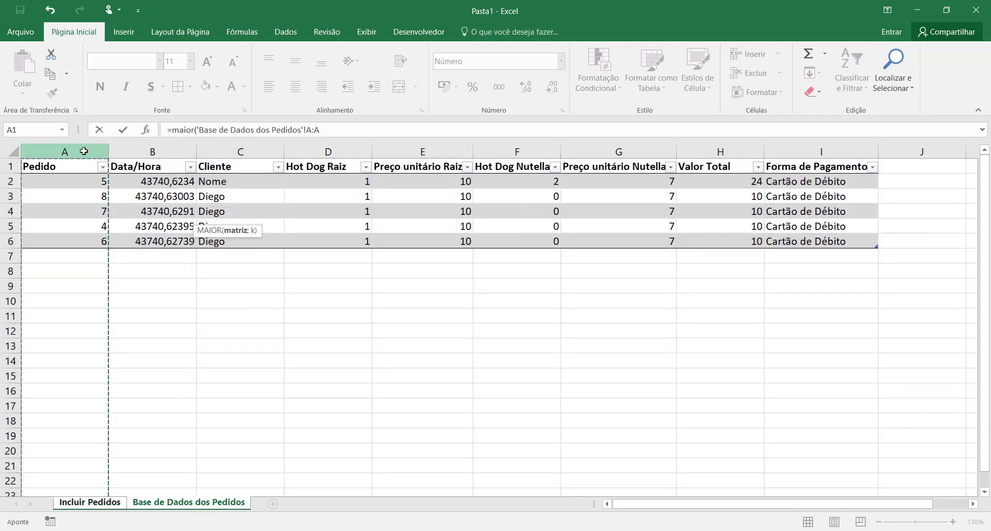
type(";")
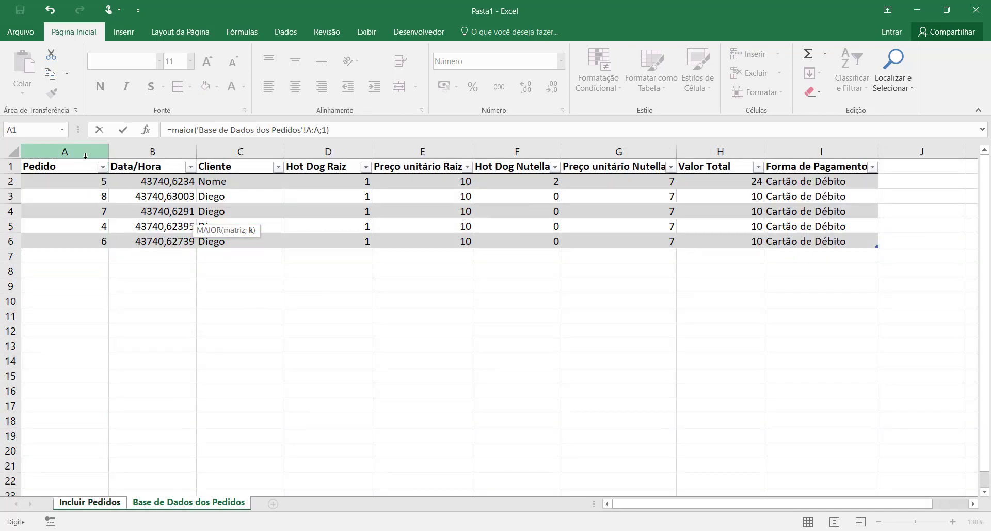
type("1)")
key("Return")
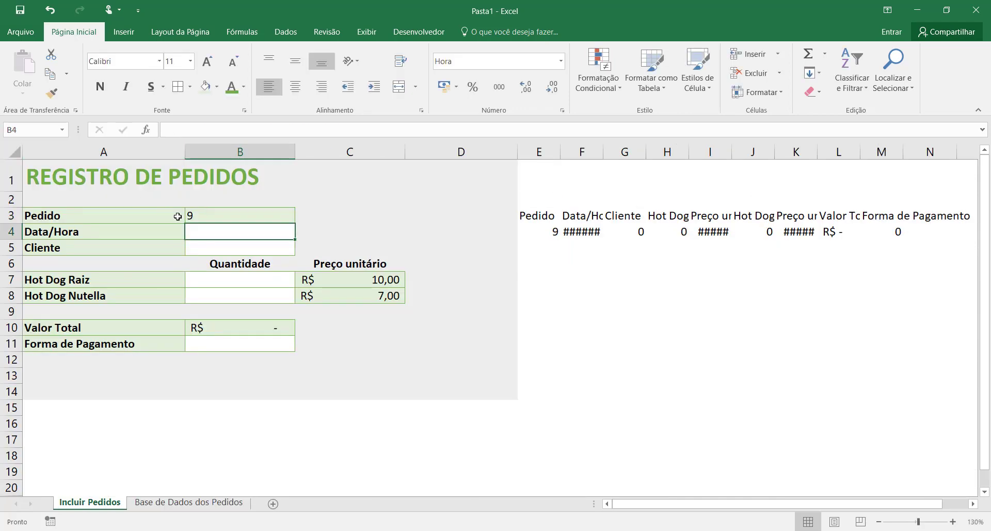
left_click(220, 218)
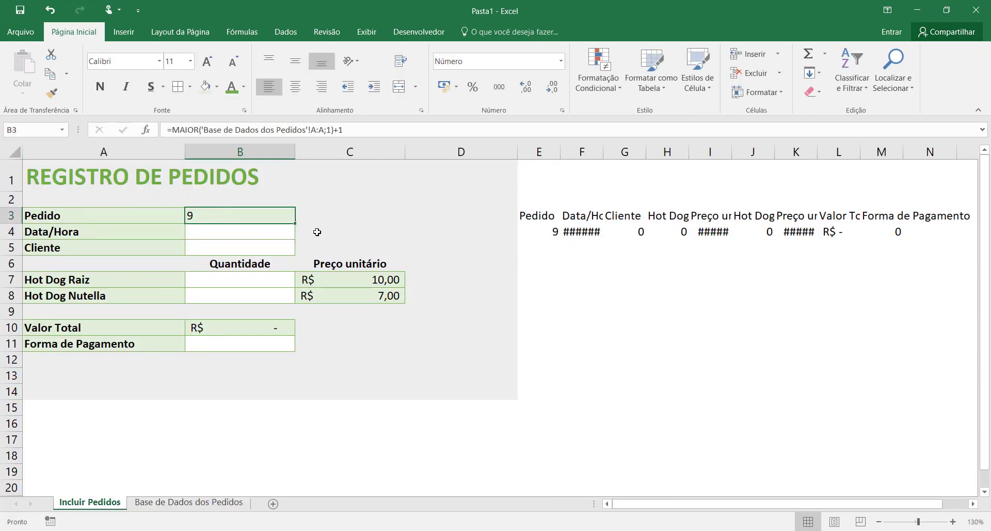
Step: Enter the formula =AGORA() in the Data/Hora cell B4 of Incluir Pedidos
left_click(557, 323)
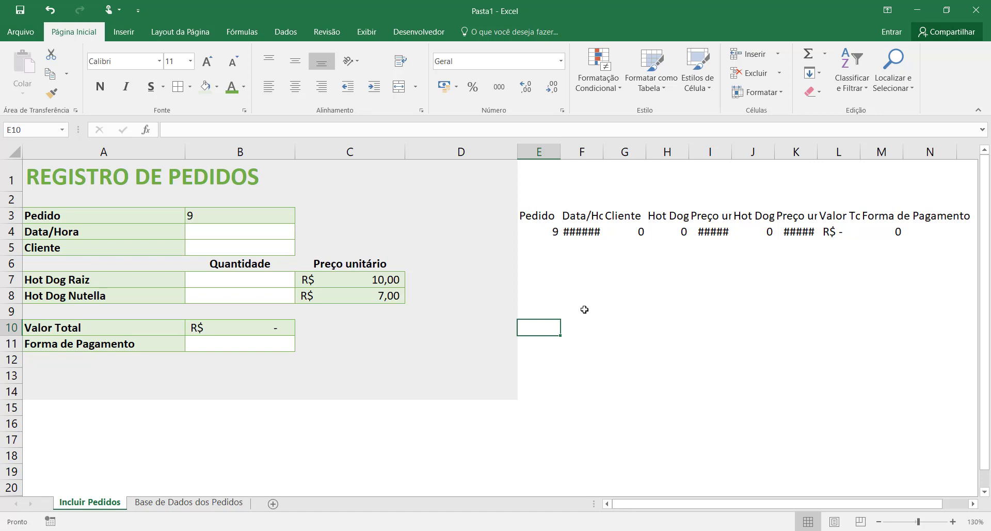
left_click(234, 233)
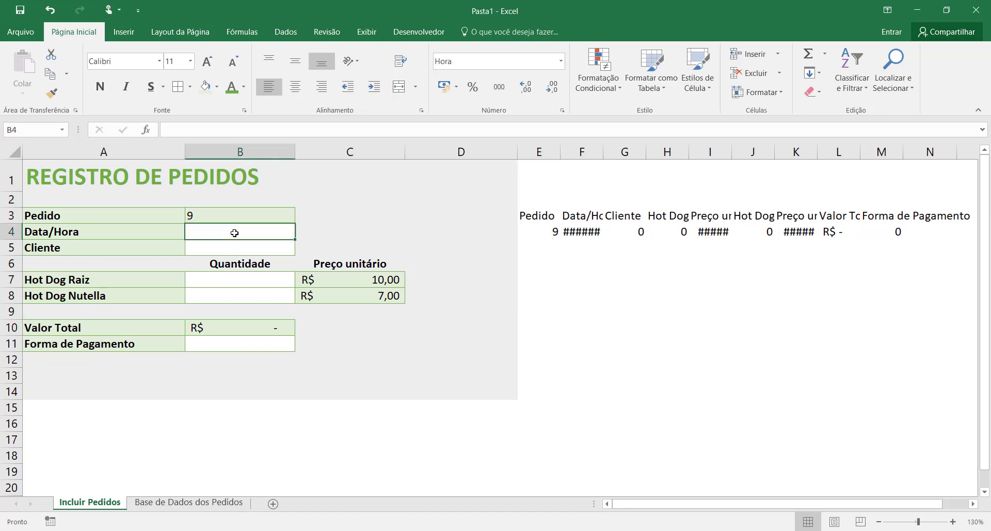
type("=ago")
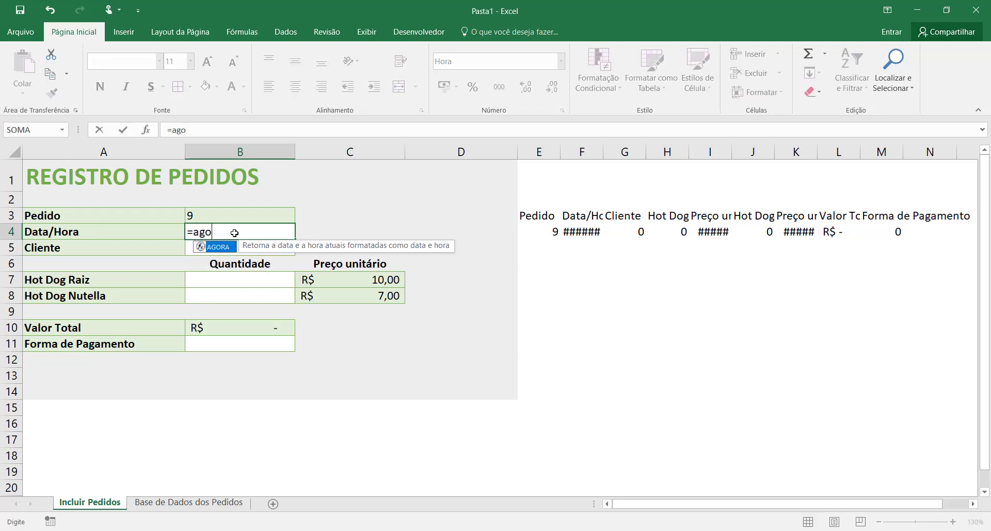
type("ra(")
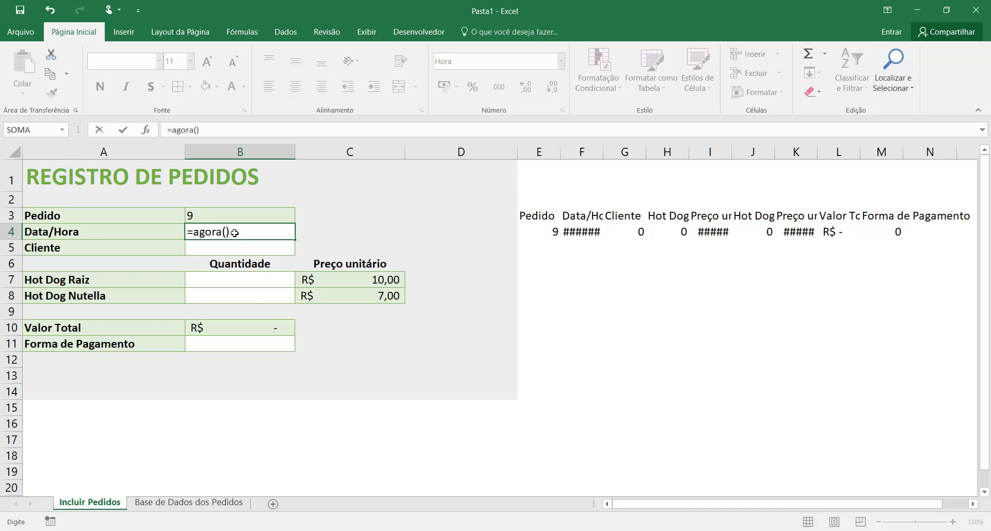
key("Return")
left_click(234, 233)
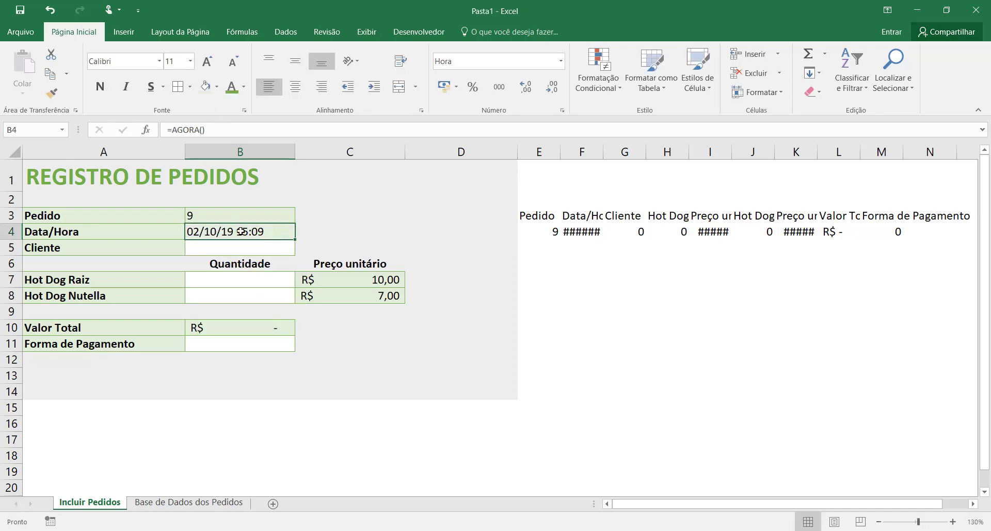
left_click(342, 238)
left_click(283, 247)
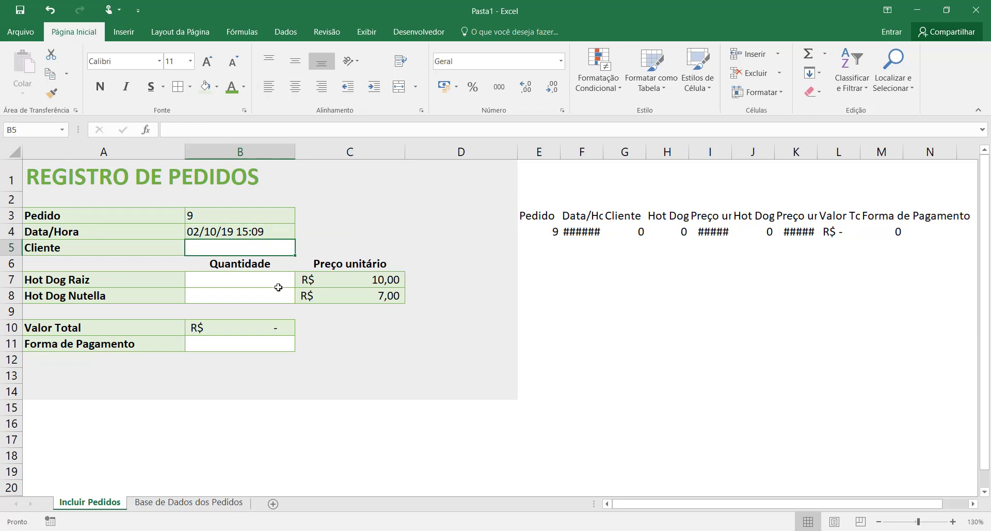
left_click_drag(274, 285, 277, 295)
left_click(242, 348)
left_click(539, 405)
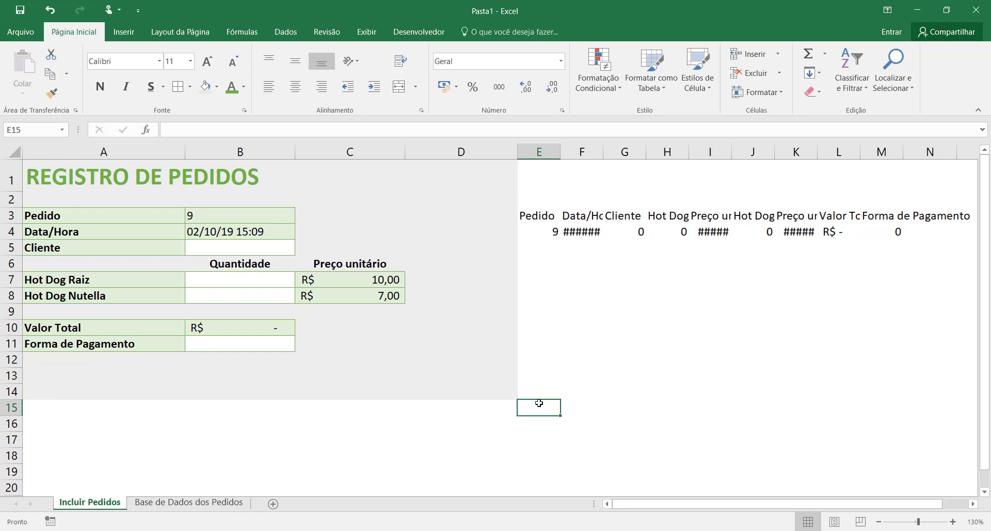
left_click(601, 350)
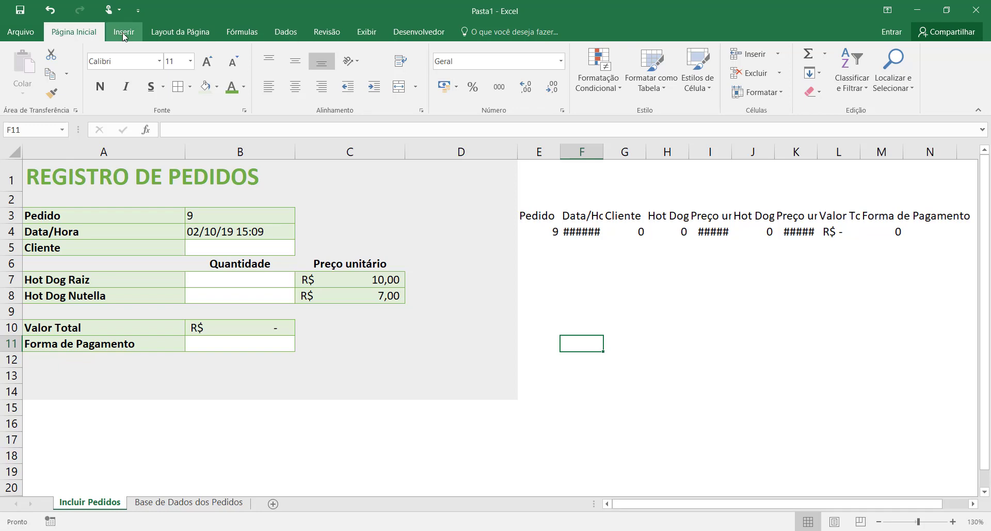
Step: Enter the customer's first name in Cliente B5 and the quantities 2 for Hot Dog Raiz and 0 for Hot Dog Nutella
left_click(220, 251)
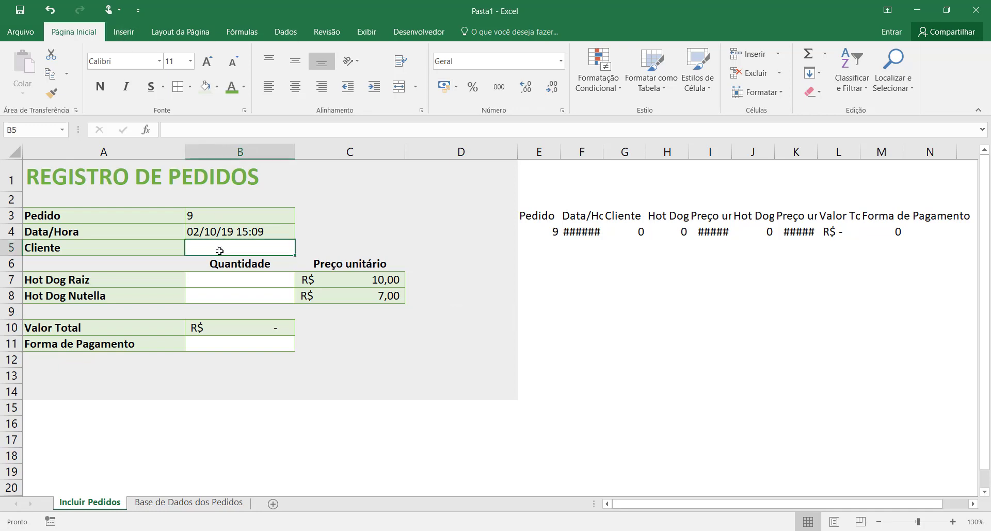
type("Daniel")
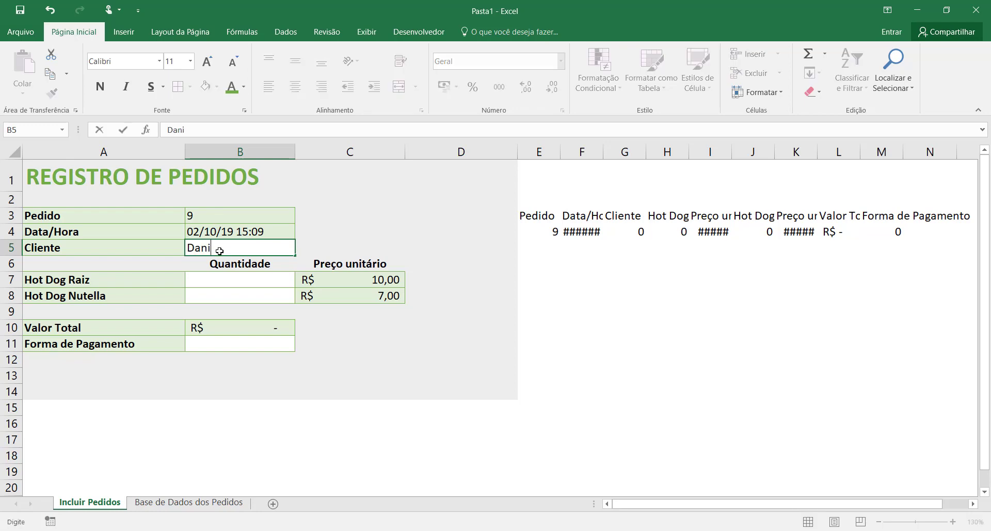
key("Tab")
left_click(228, 278)
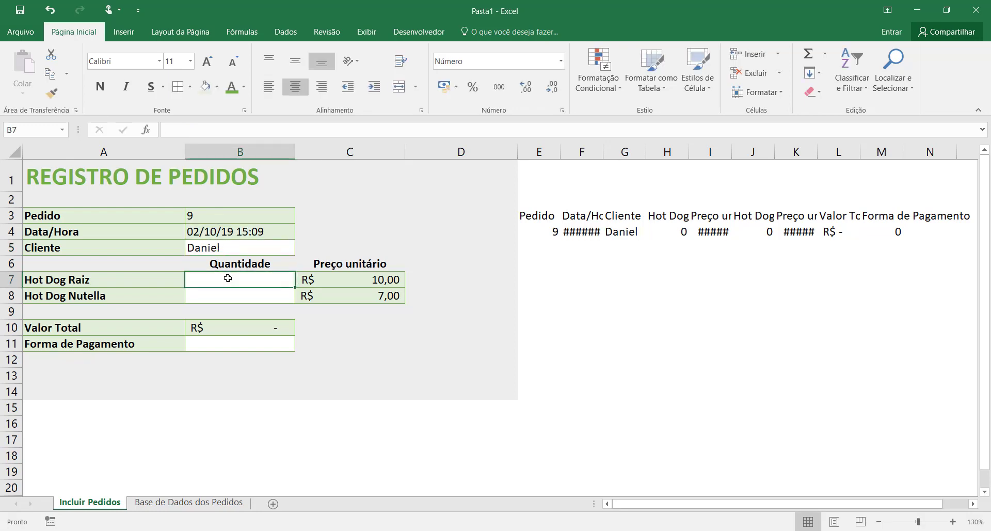
type("2")
key("Tab")
left_click(243, 293)
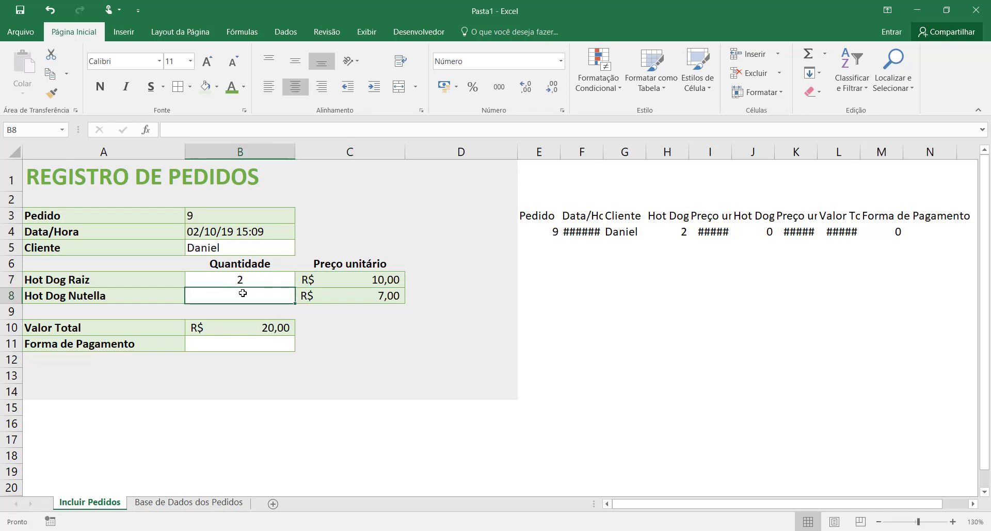
type("0")
key("Return")
Step: Set Forma de Pagamento in B11 to Dinheiro
left_click(244, 344)
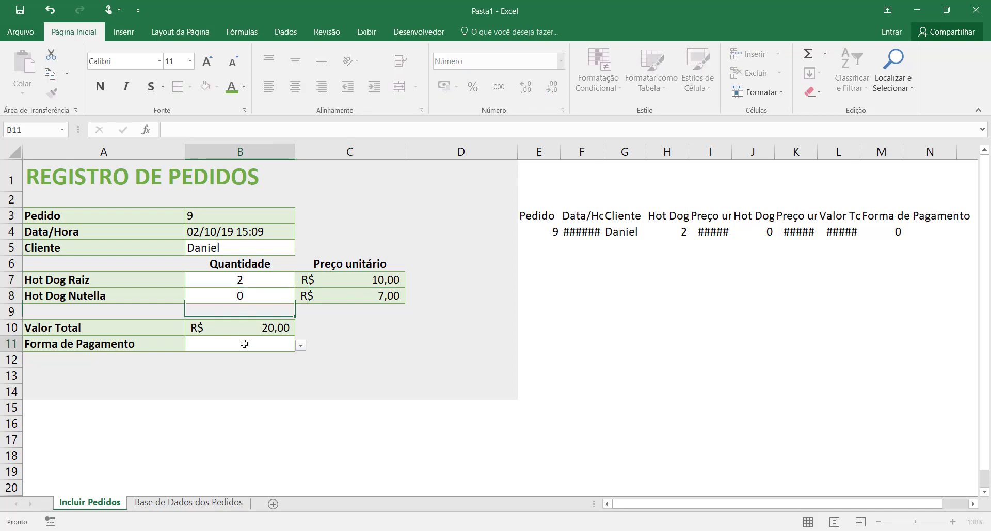
left_click(301, 345)
left_click(274, 361)
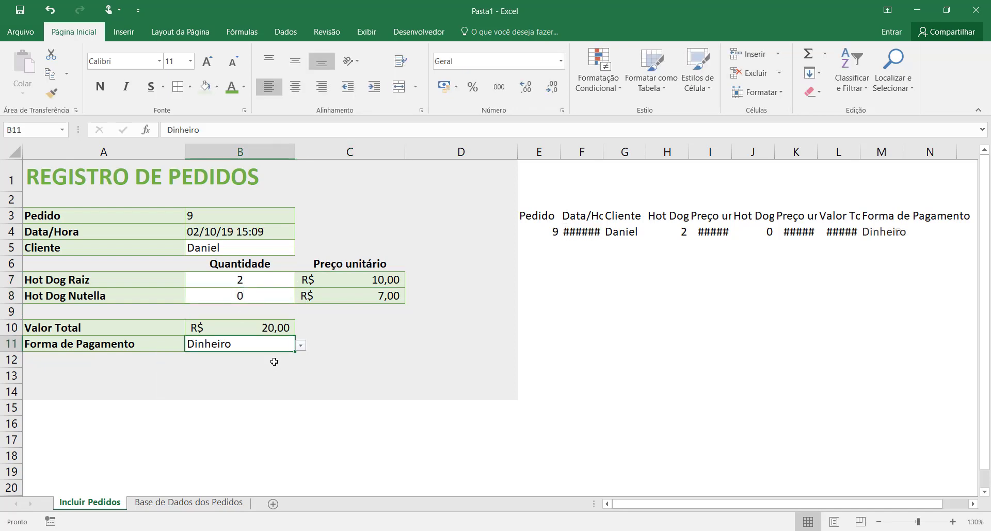
left_click(345, 345)
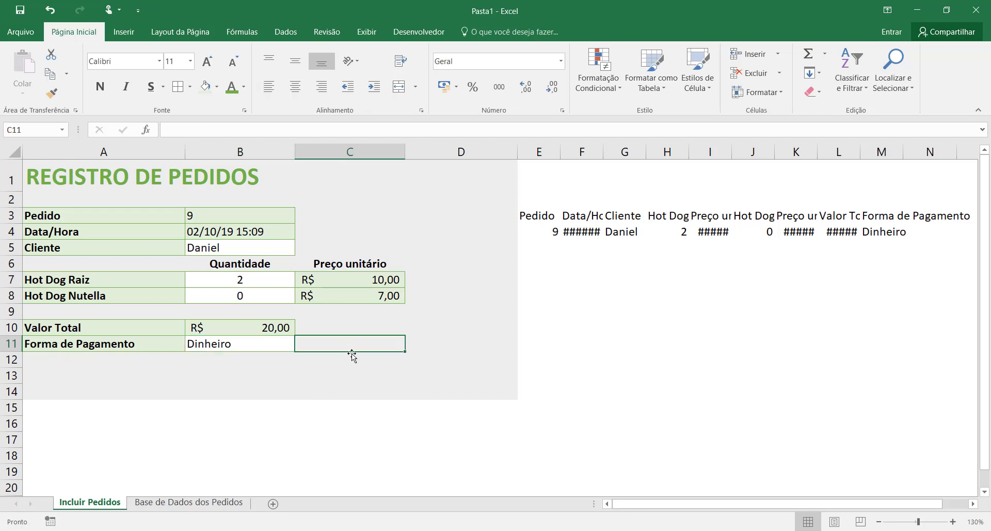
left_click(265, 375)
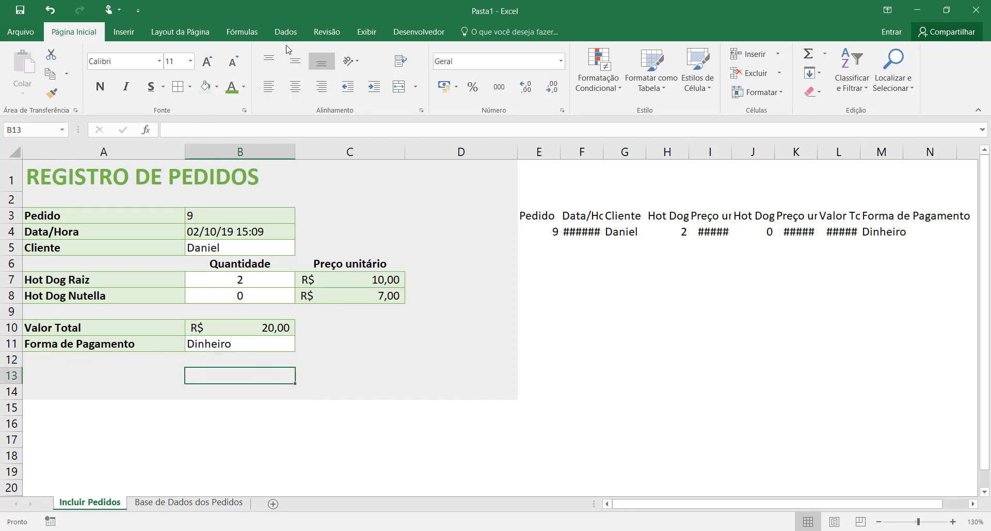
Step: Run the IncluirPedido macro to store the filled-in order, and select the Pedido cell B3
left_click(400, 36)
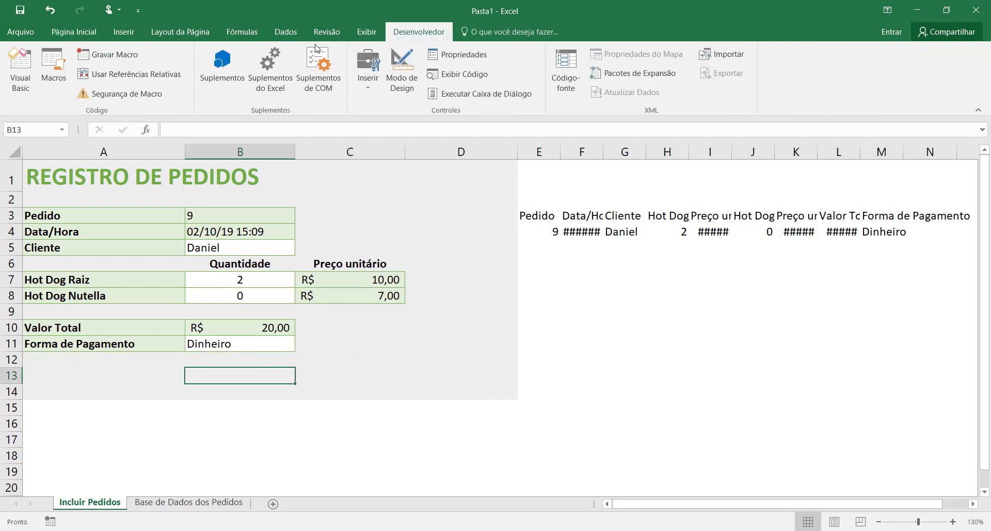
left_click(53, 67)
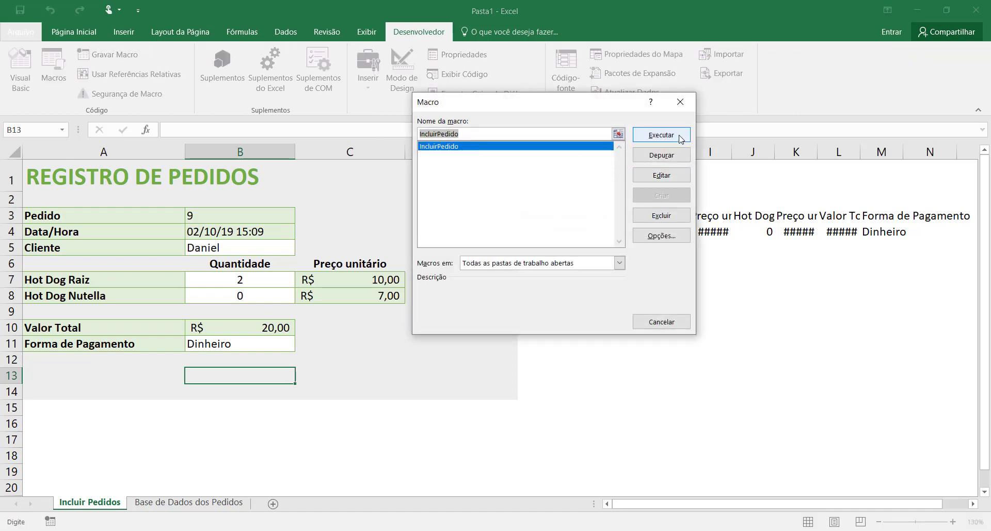
left_click(662, 134)
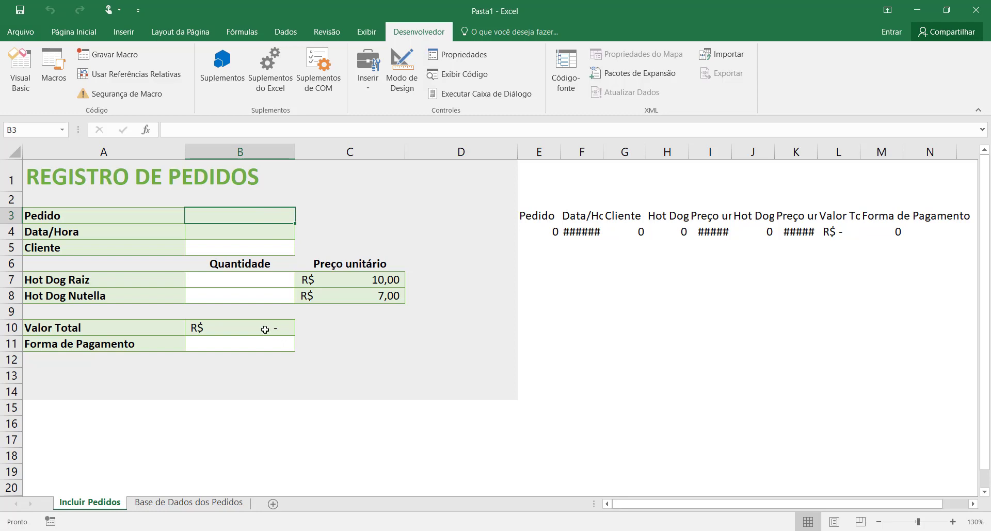
left_click(567, 310)
left_click(251, 209)
Step: Edit the IncluirPedido macro so that its first cleared range is Range("B5") only, and close the code editor
left_click(64, 74)
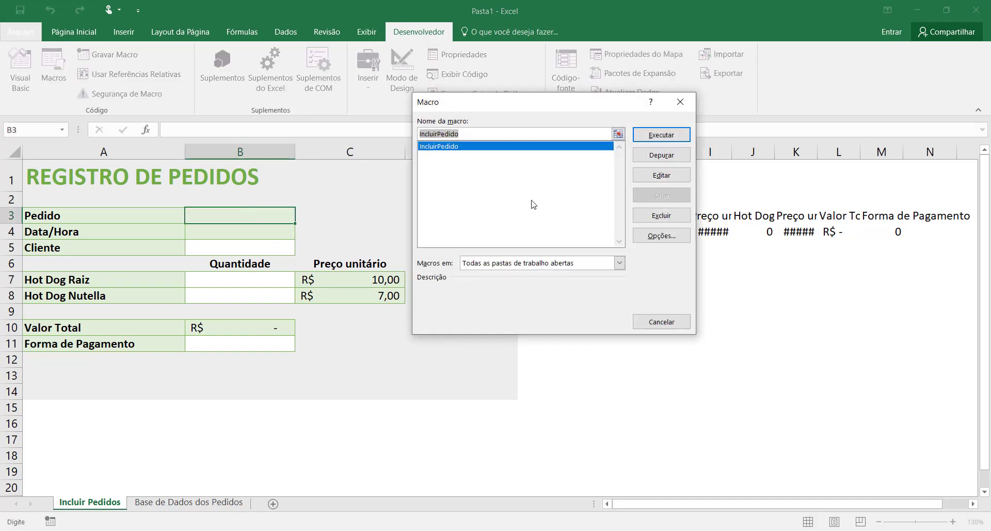
left_click(662, 176)
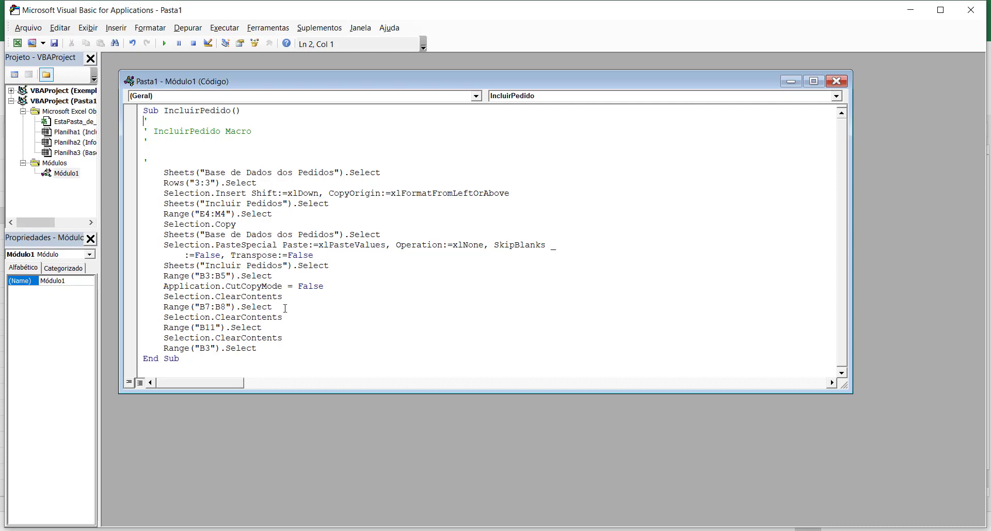
key("alt+Tab")
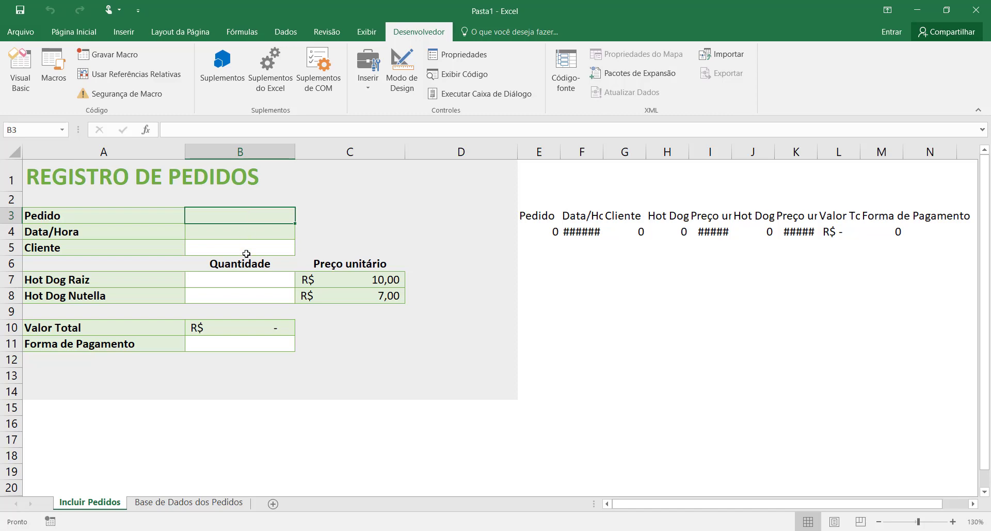
key("alt+Tab")
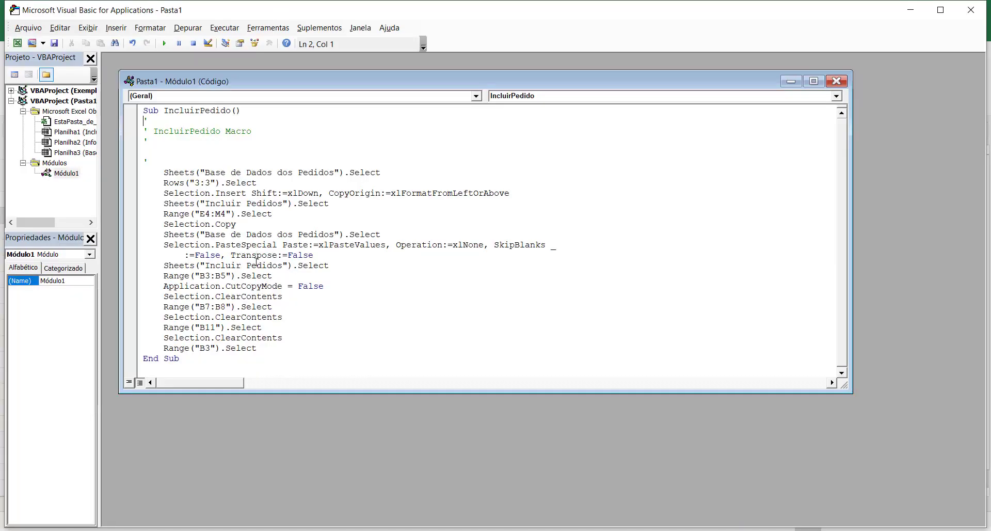
left_click(216, 275)
key("BackSpace")
key("BackSpace")
key("BackSpace")
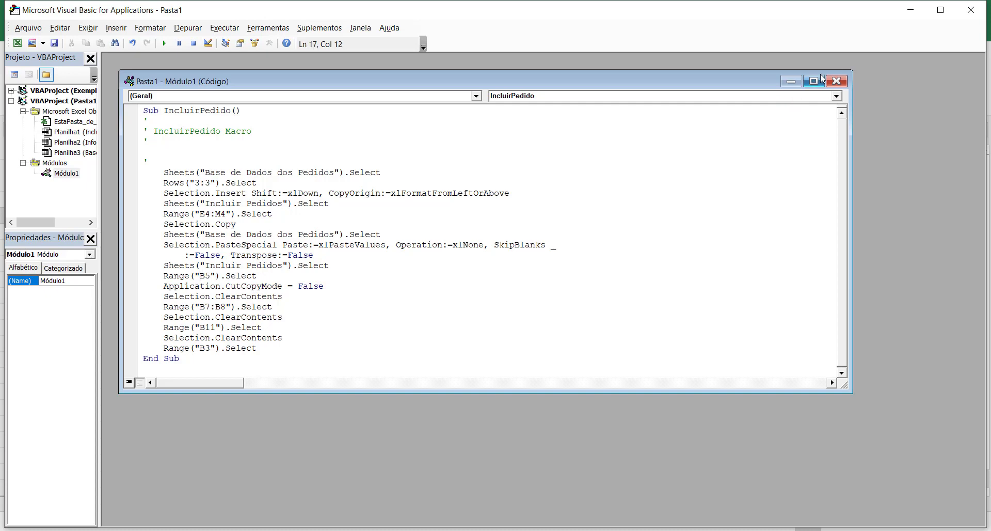
left_click(838, 81)
left_click(980, 16)
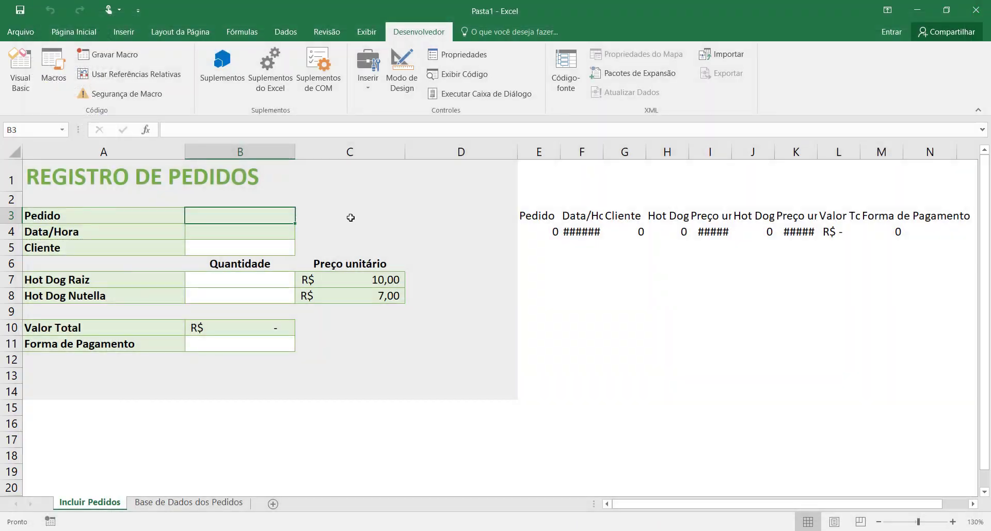
Step: Re-enter the formula =MAIOR('Base de Dados dos Pedidos'!A:A;1)+1 in the Pedido cell B3
type("=")
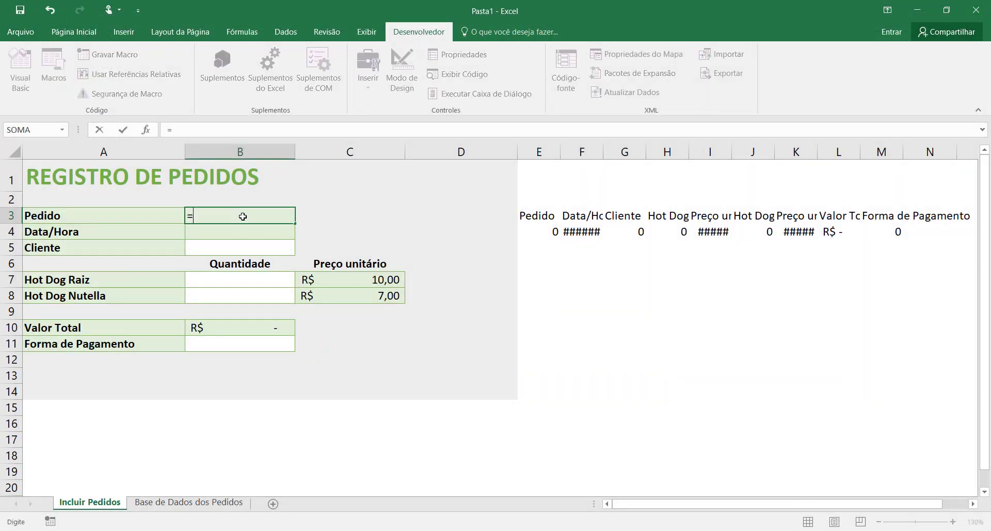
type("maior(")
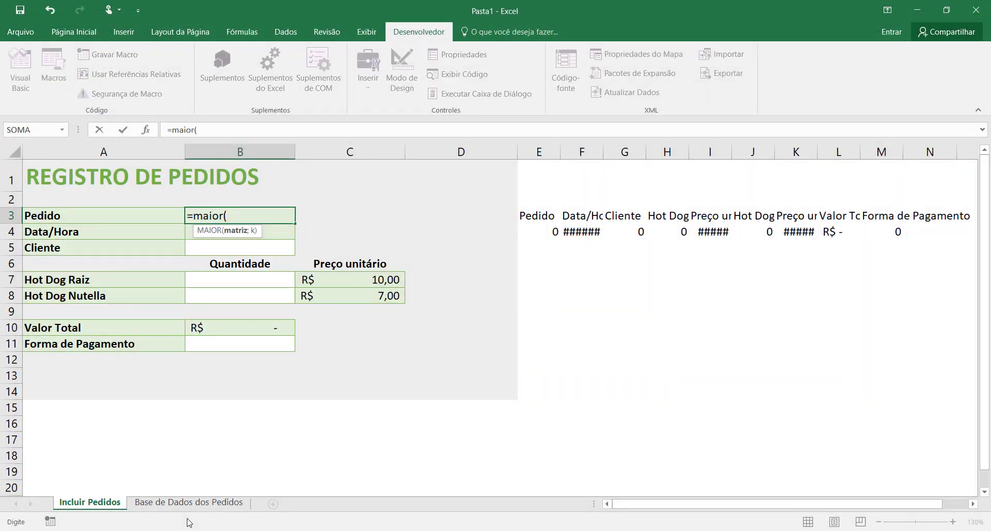
left_click(188, 502)
left_click(65, 144)
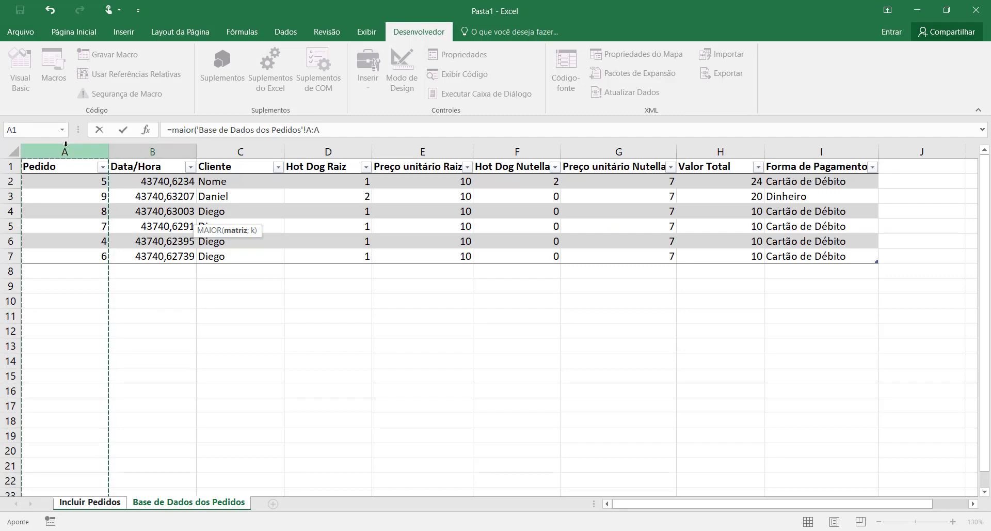
type(";1)+1")
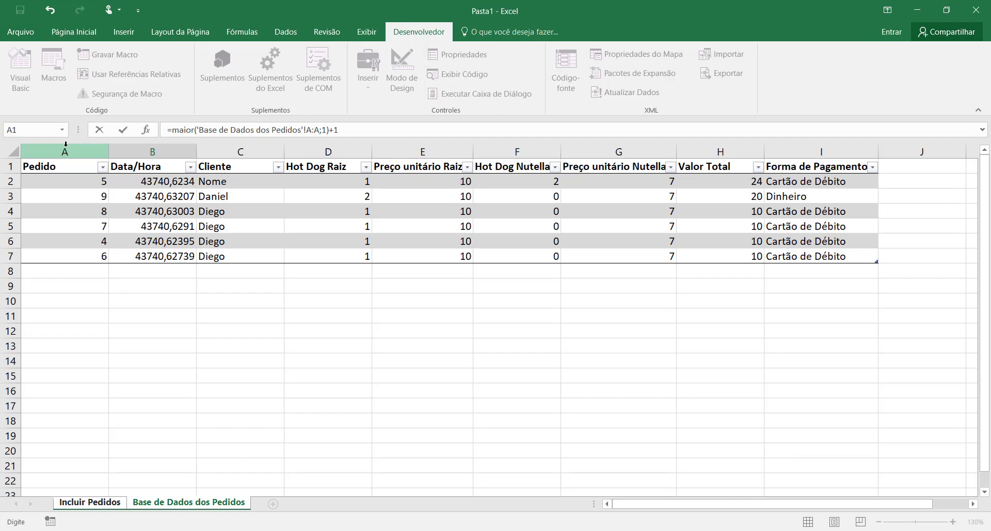
key("Return")
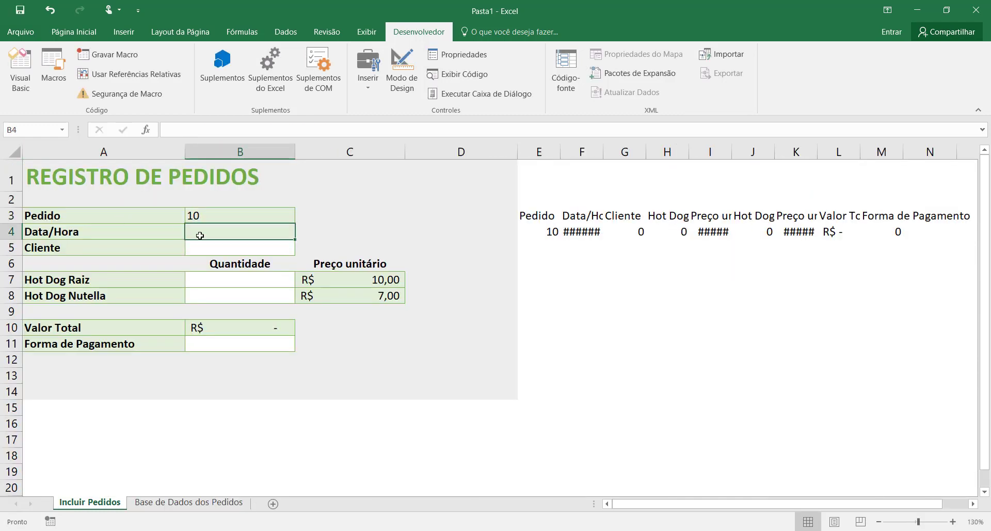
Step: Re-enter the formula =AGORA() in the Data/Hora cell B4
type("=agora(")
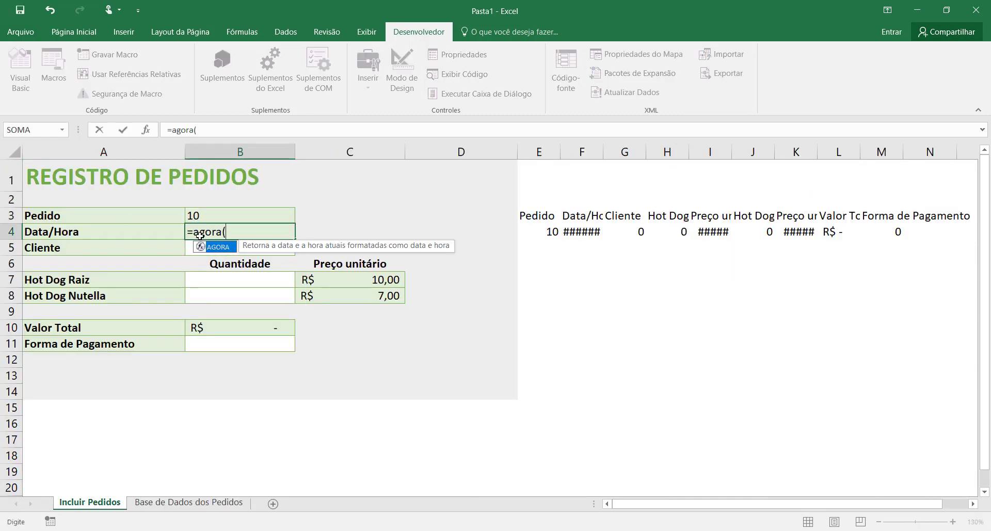
type(")")
key("Return")
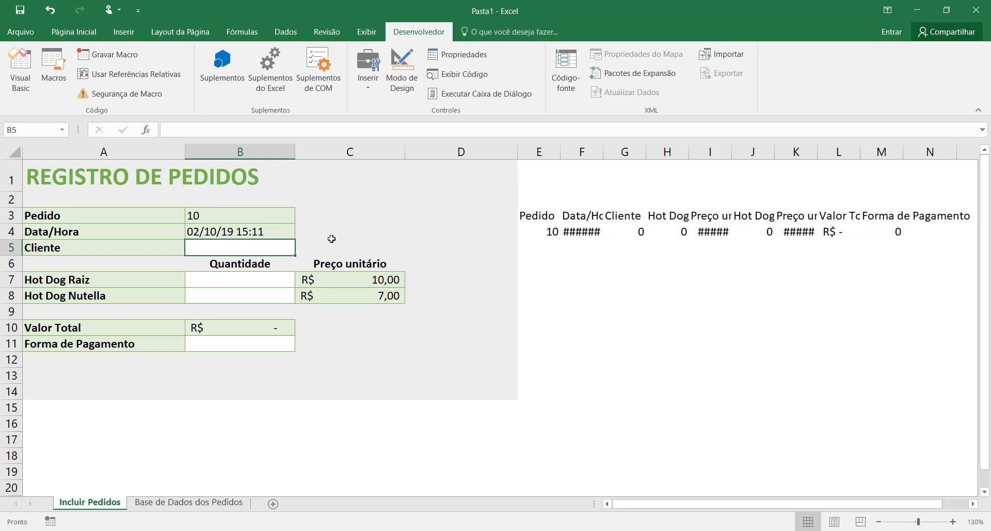
left_click(333, 237)
Step: Fill in the next order with the customer's first name in B5 and the quantity 2 for both Hot Dog Raiz and Hot Dog Nutella
left_click(258, 245)
type("Reanto")
key("BackSpace")
key("BackSpace")
key("BackSpace")
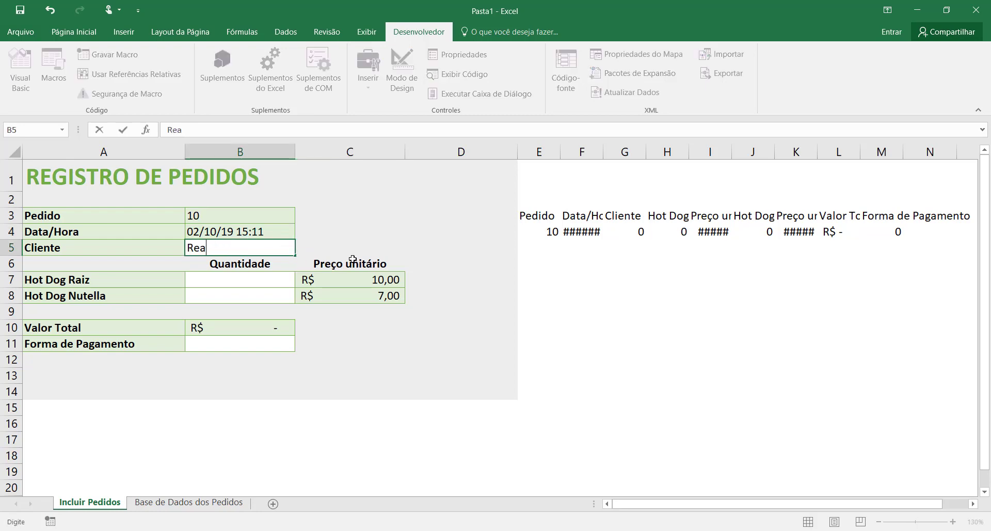
type("nato")
left_click(267, 285)
type("2")
key("Return")
type("2")
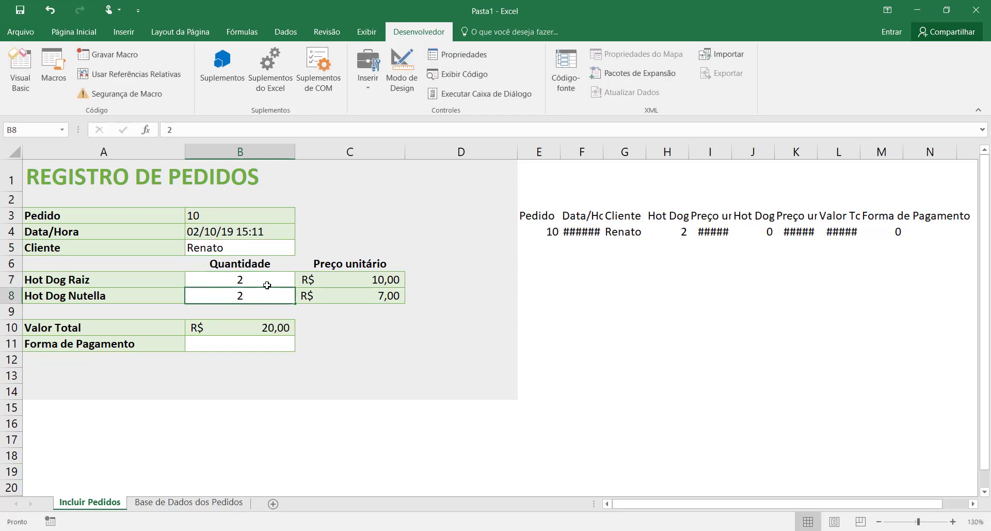
key("Return")
Step: Choose Dinheiro as the Forma de Pagamento in cell B11 for the current order
left_click(269, 348)
left_click(302, 345)
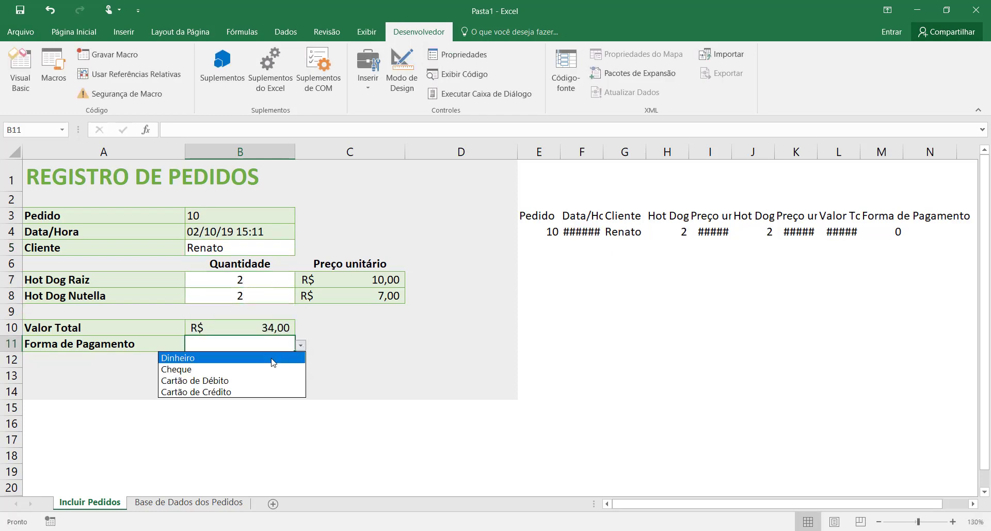
left_click(272, 358)
left_click(397, 356)
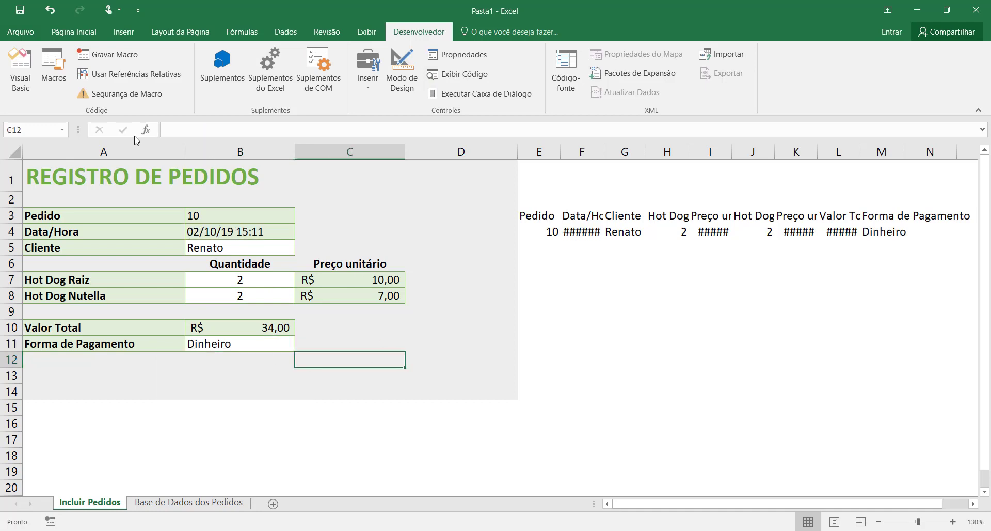
Step: Run the IncluirPedido macro, check the stored order in Base de Dados dos Pedidos, and return to Incluir Pedidos
left_click(58, 72)
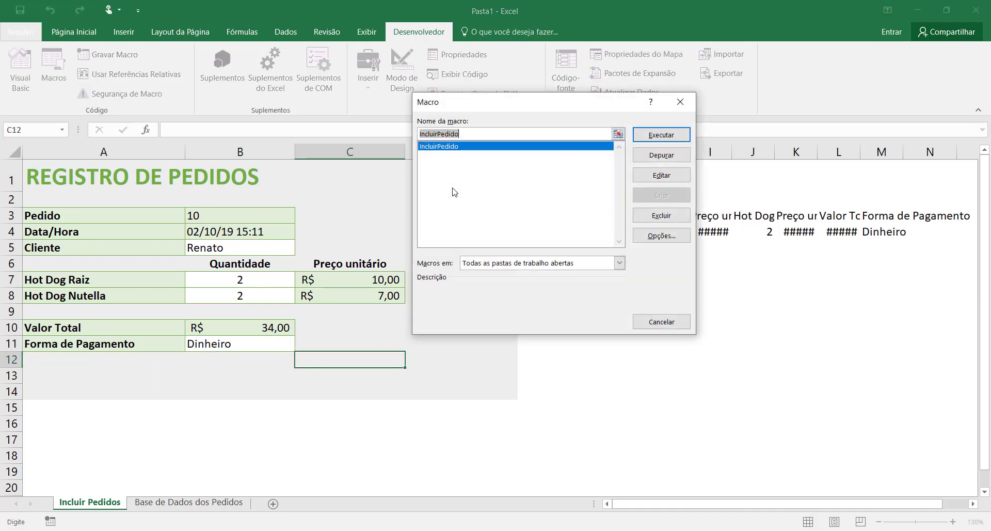
left_click(655, 134)
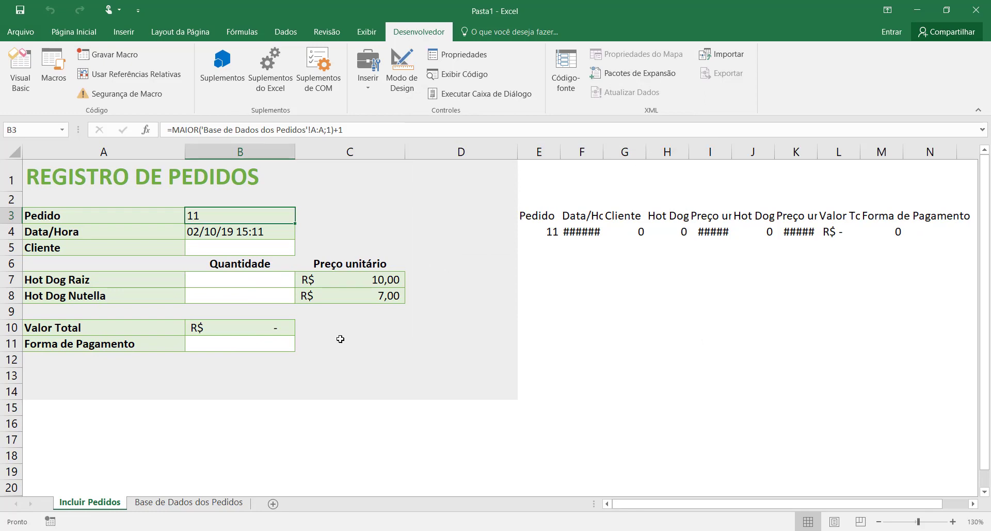
left_click(204, 499)
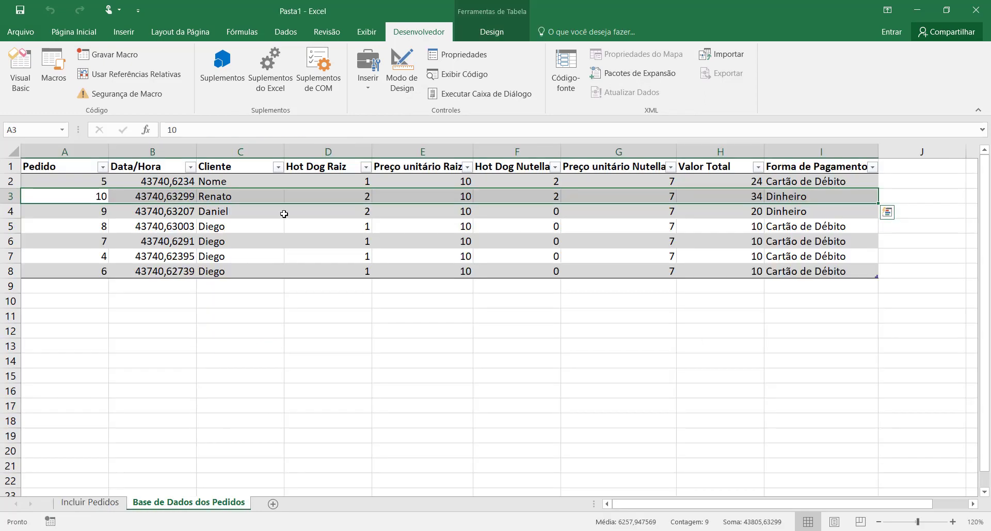
left_click(77, 503)
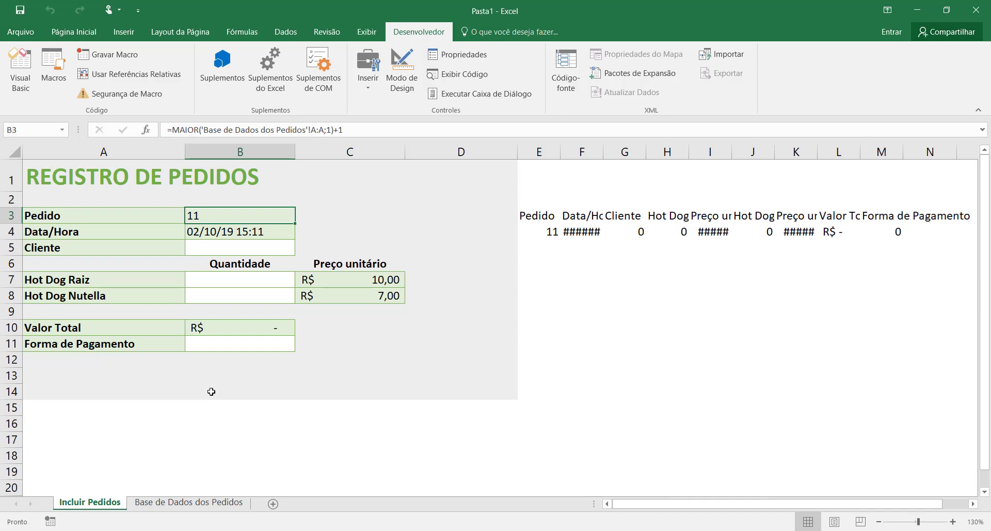
Step: Insert a rounded rectangle about 3.5 cm wide and 0.77 cm high below the form, around rows 13 and 14
left_click(400, 358)
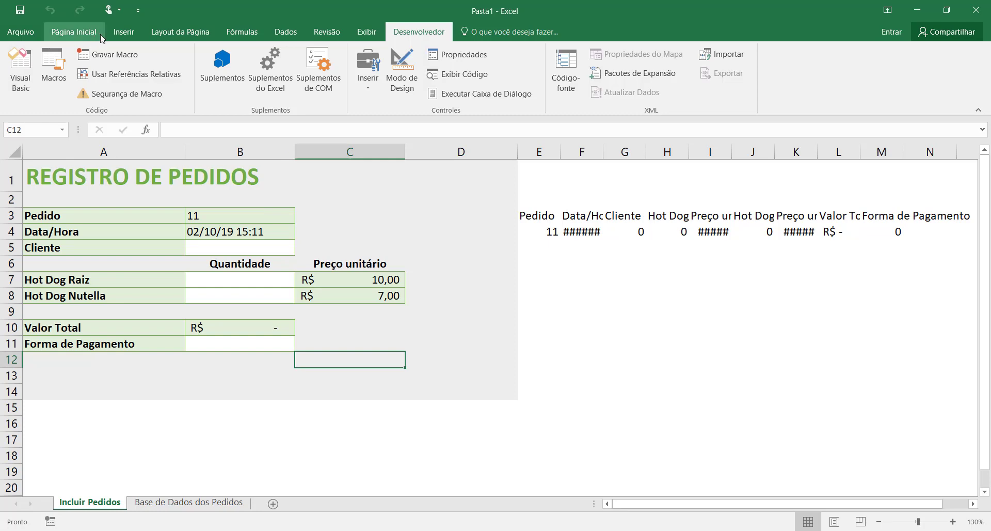
left_click(124, 34)
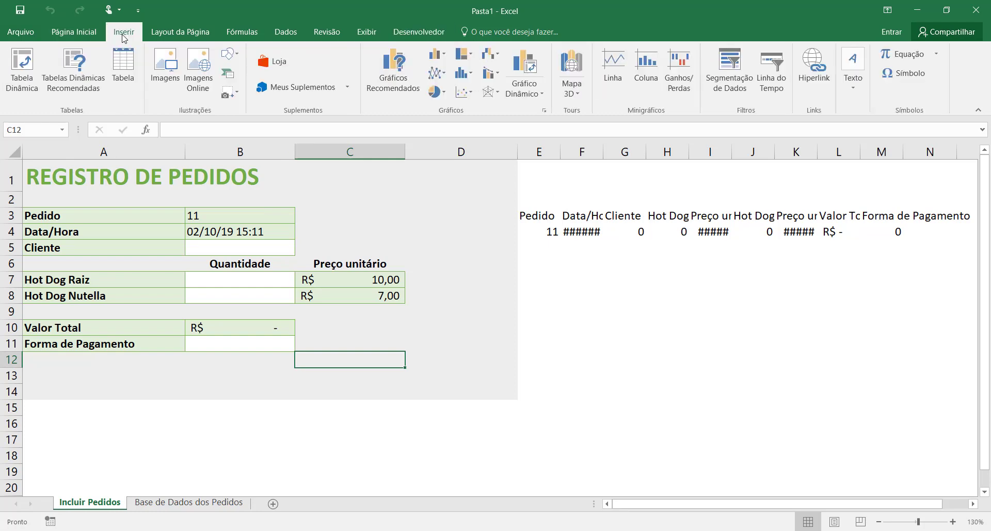
left_click(229, 53)
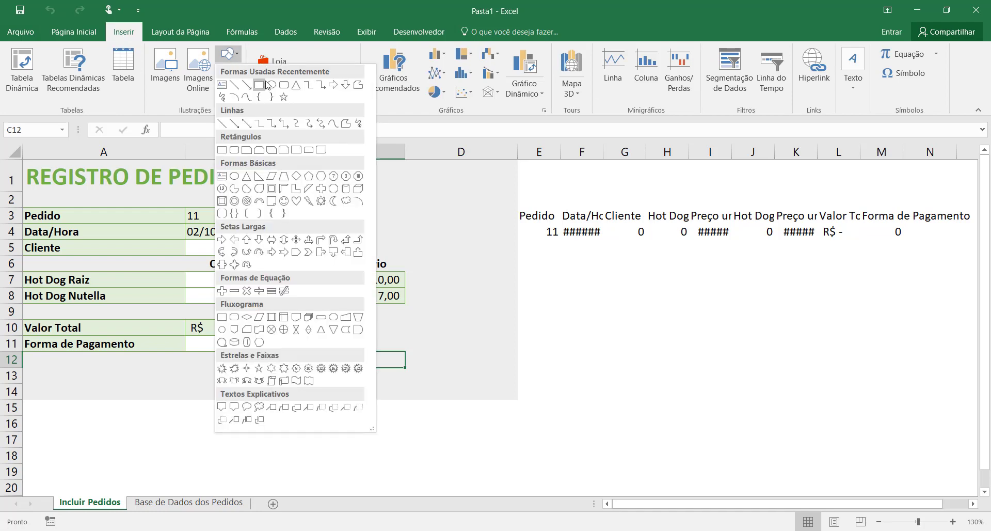
left_click(283, 85)
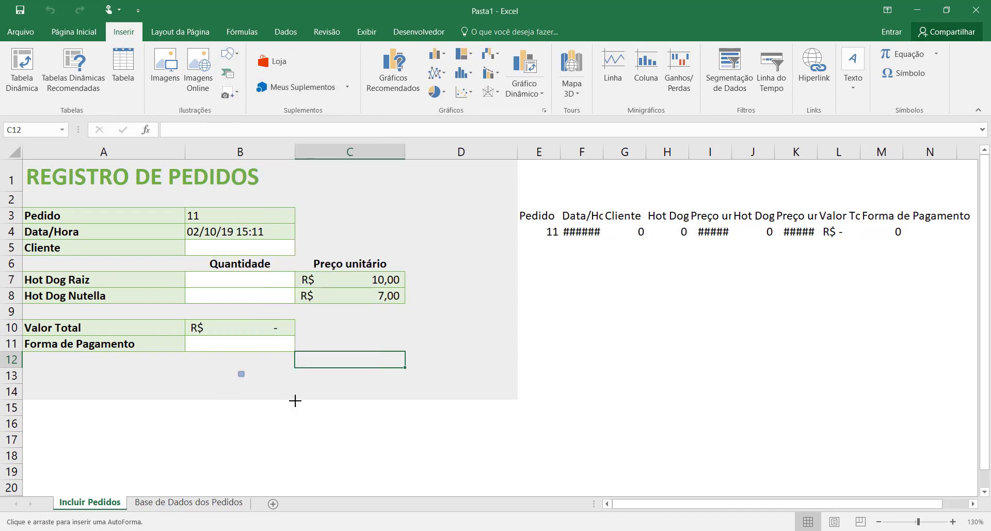
mouse_move(295, 400)
left_mouse_down()
mouse_move(380, 401)
mouse_move(352, 396)
left_mouse_up()
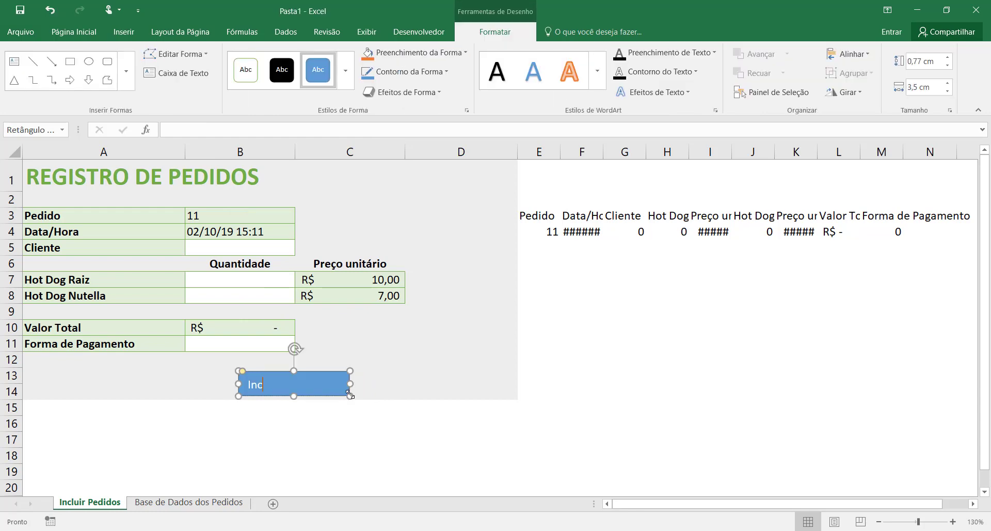
Step: Label the rounded rectangle INCLUIR PEDIDO and move it beside the Valor Total and Forma de Pagamento cells
type("Incluir PEdido")
key("BackSpace")
key("BackSpace")
key("BackSpace")
type("INCLUIR PEDI")
left_click(326, 372)
left_click_drag(326, 372, 408, 325)
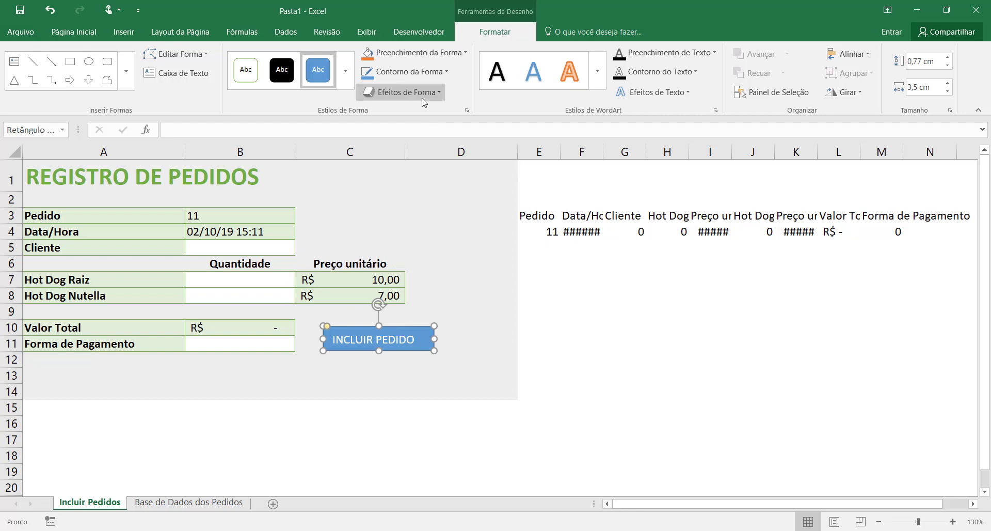
Step: Fill the INCLUIR PEDIDO shape with the darkest green theme colour and make its text white
left_click(465, 53)
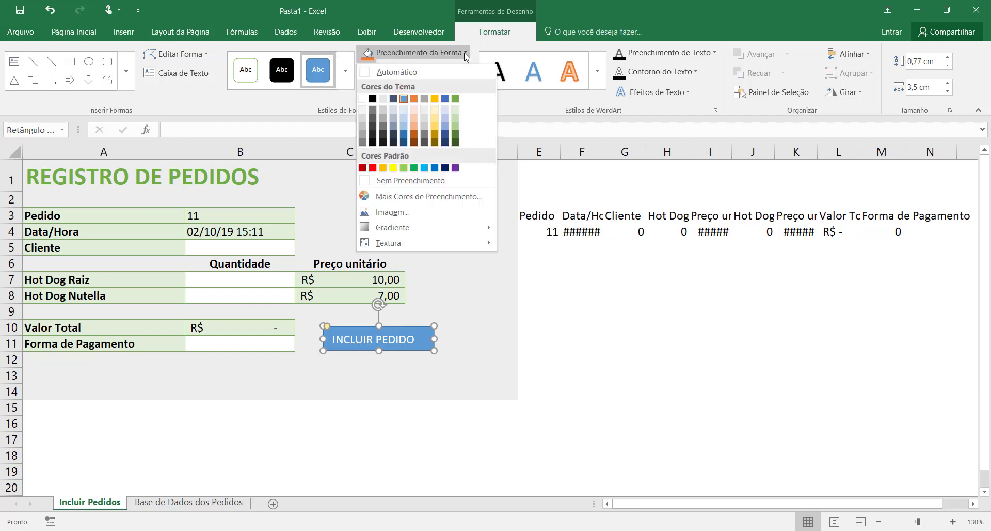
left_click(457, 145)
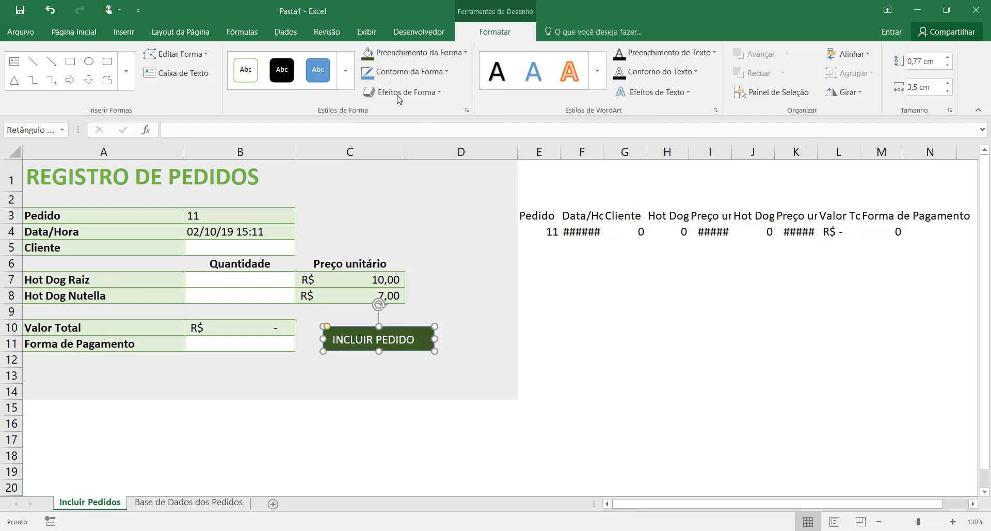
left_click(713, 56)
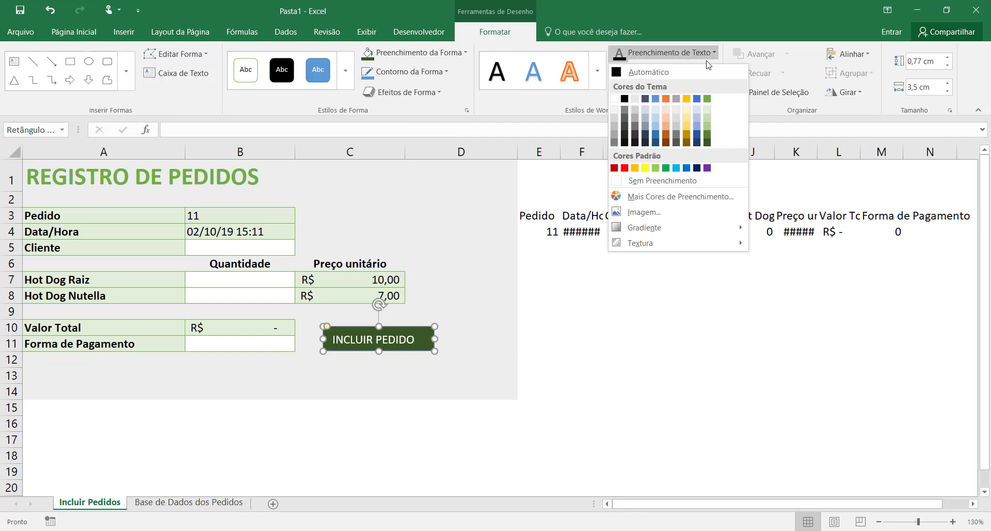
left_click(618, 103)
Step: Format the shape's label as 14 pt bold, centred both vertically and horizontally
left_click(74, 32)
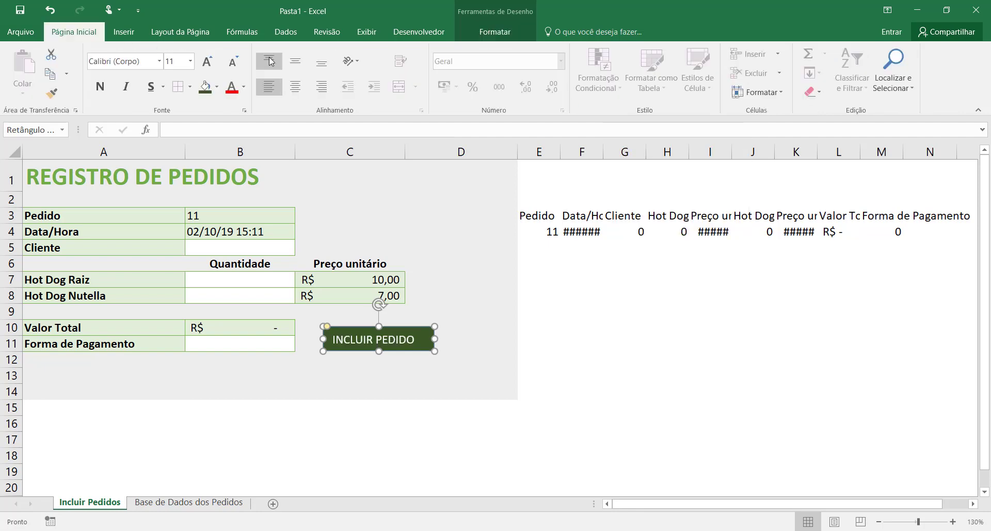
left_click(208, 64)
left_click(210, 69)
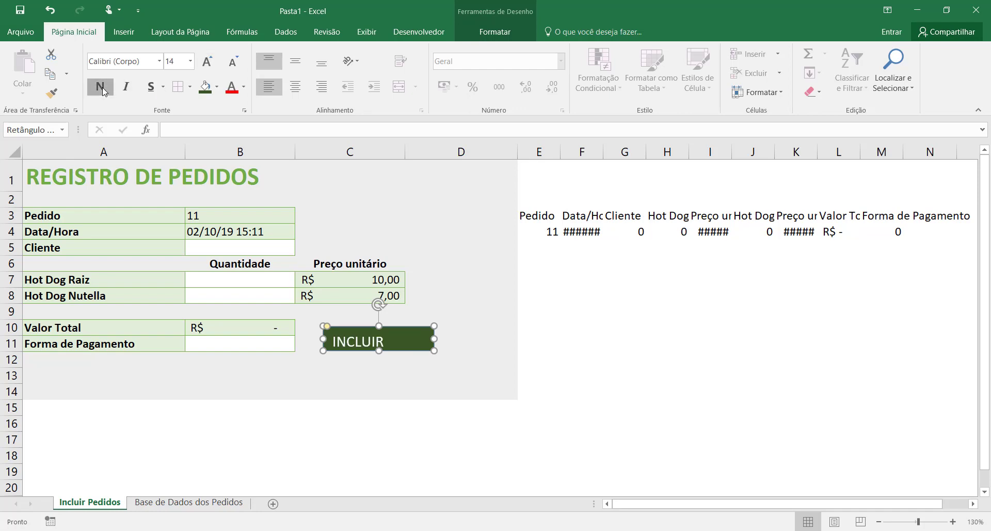
left_click(101, 86)
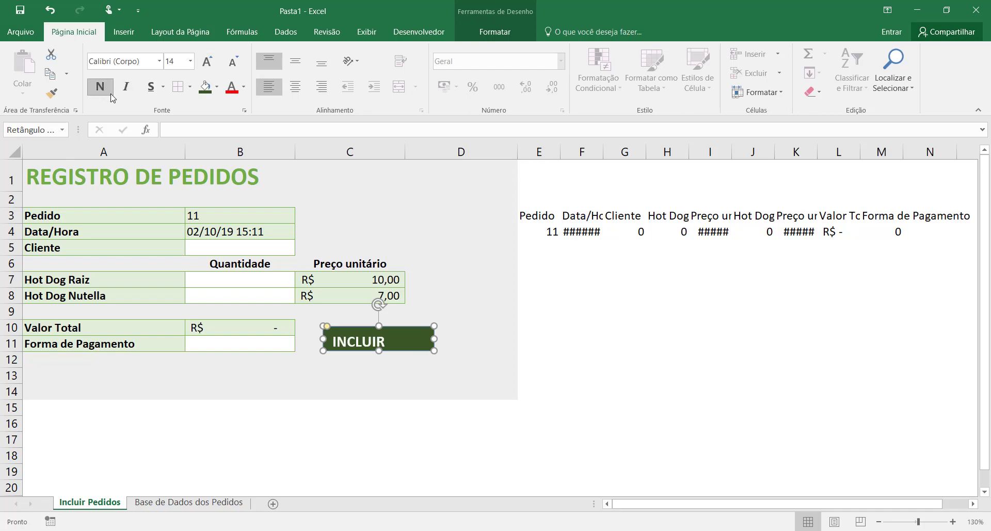
left_click(296, 62)
left_click(297, 87)
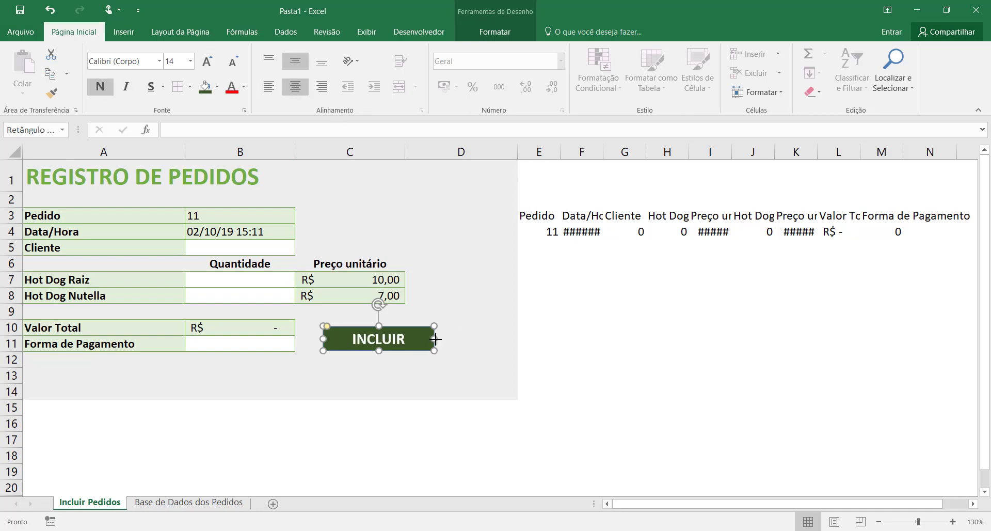
Step: Enlarge the INCLUIR PEDIDO shape to about 4.4 cm by 1.03 cm and give it a white outline
left_click_drag(435, 338, 463, 339)
left_click_drag(392, 351, 417, 356)
left_click(496, 32)
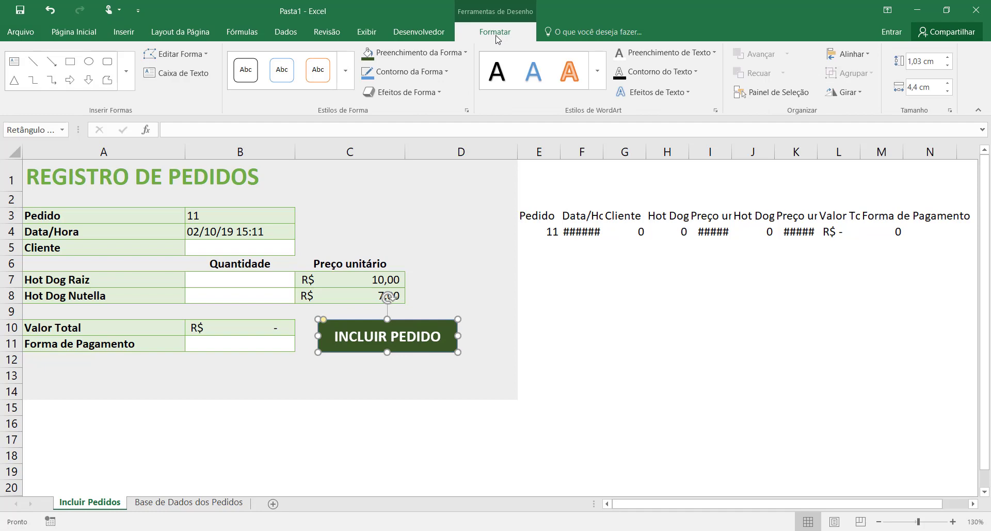
left_click(448, 73)
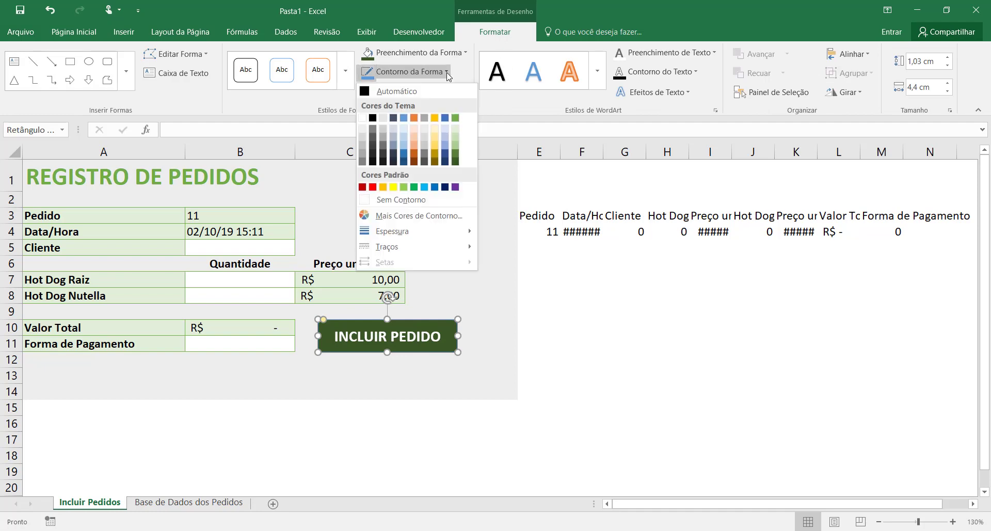
left_click(364, 118)
left_click(599, 391)
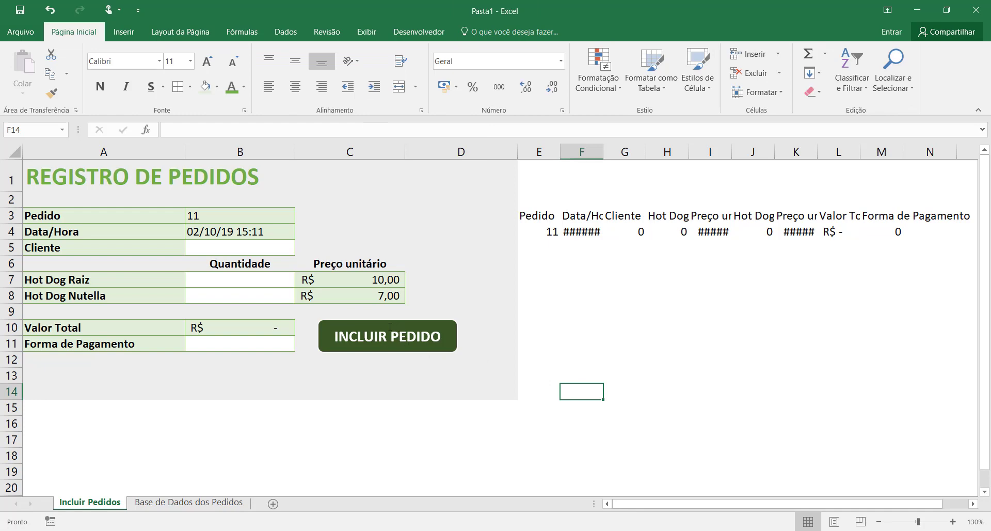
Step: Assign the IncluirPedido macro to the INCLUIR PEDIDO shape
left_click(387, 336)
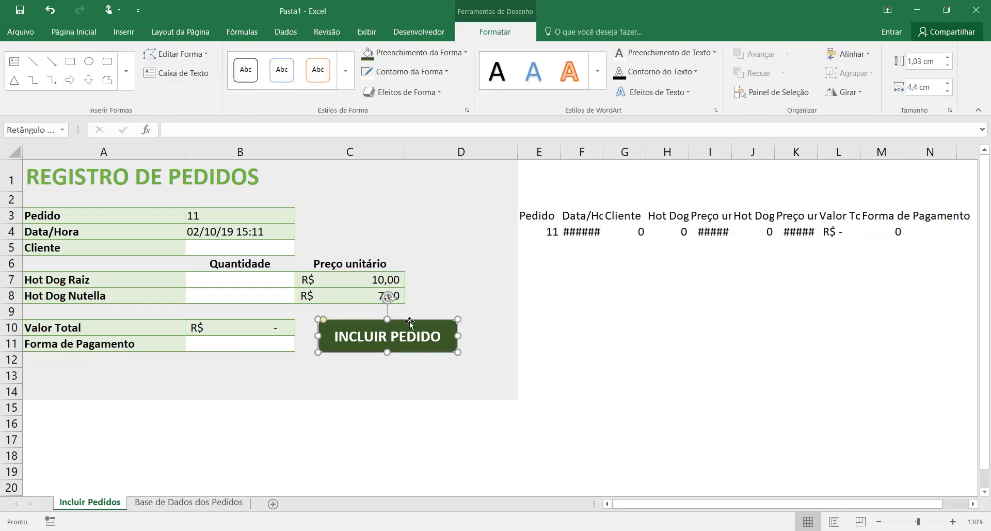
right_click(410, 322)
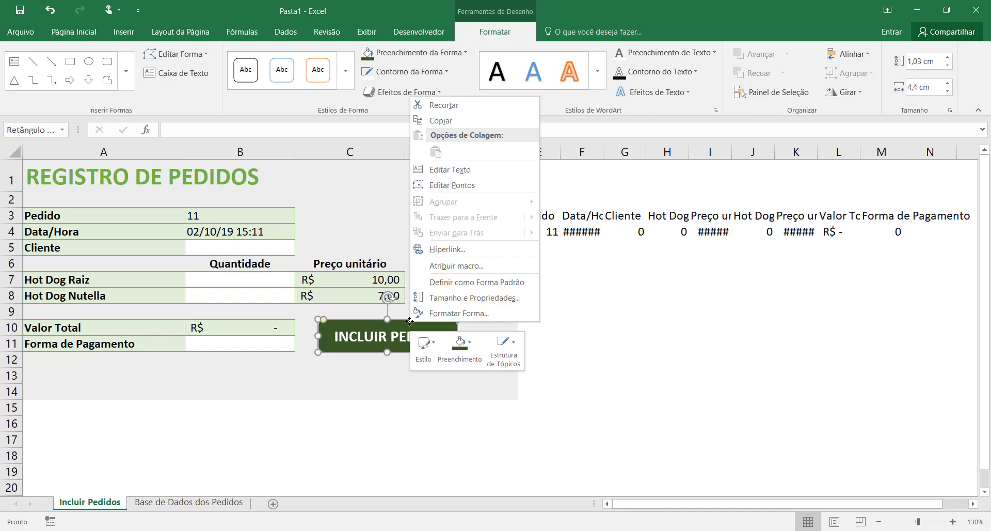
left_click(456, 265)
left_click(360, 192)
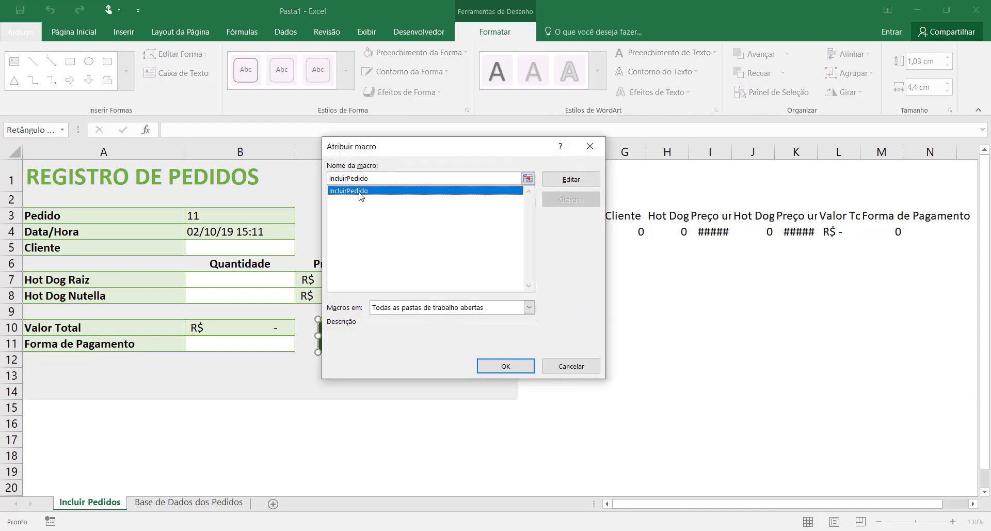
left_click(487, 370)
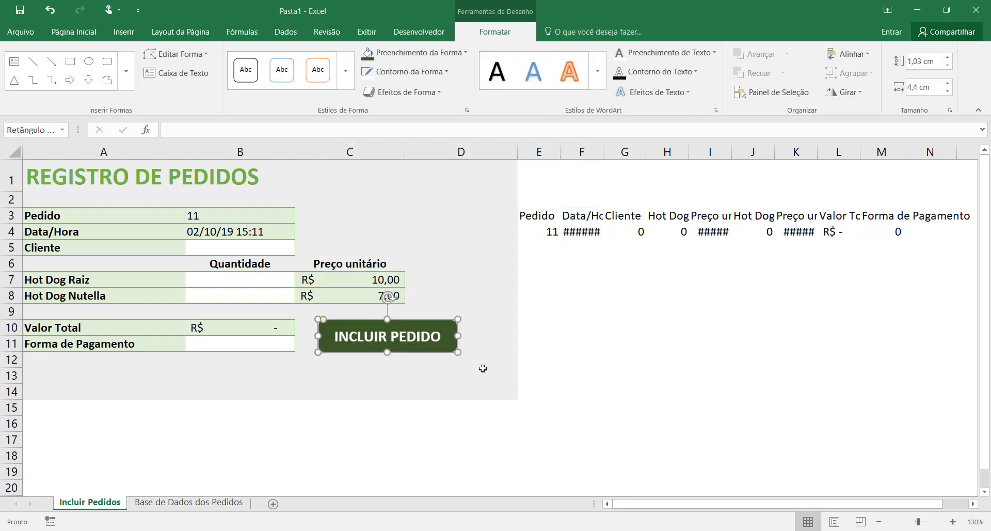
left_click(465, 371)
Step: Enter novo as the Cliente in cell B5
left_click(223, 252)
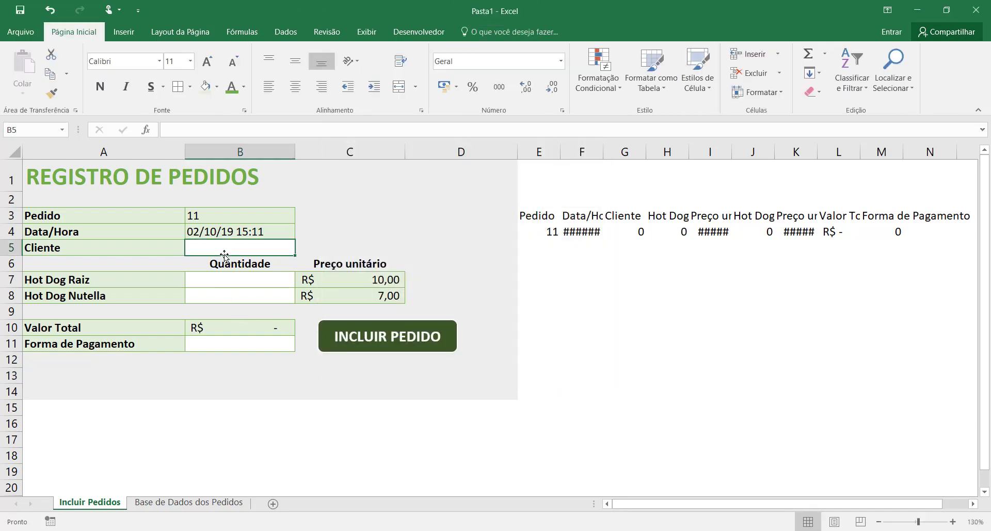
type("nOVO")
key("BackSpace")
key("BackSpace")
key("BackSpace")
key("BackSpace")
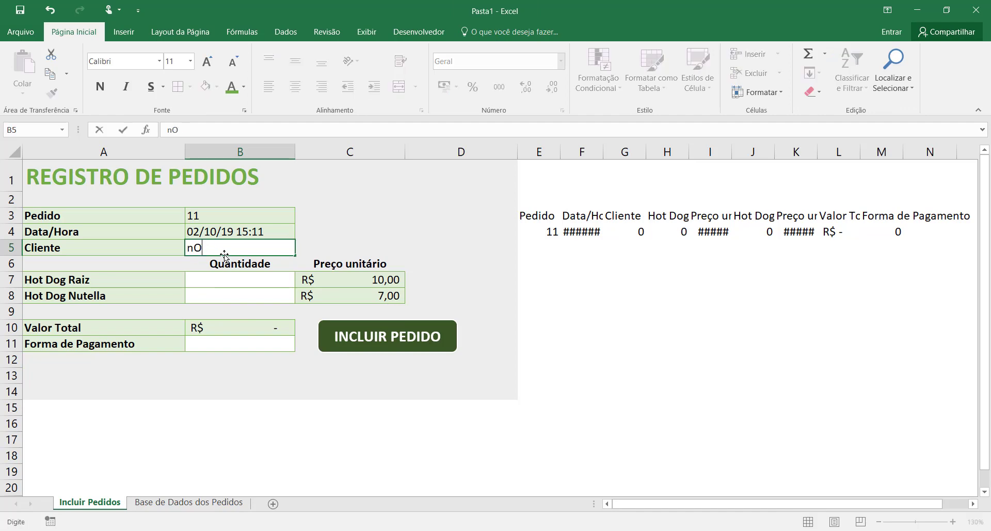
type("novo")
key("Return")
Step: Enter quantity 1 for both Hot Dog Raiz and Hot Dog Nutella, and choose Cartão de Débito as the payment method
left_click(214, 283)
type("1")
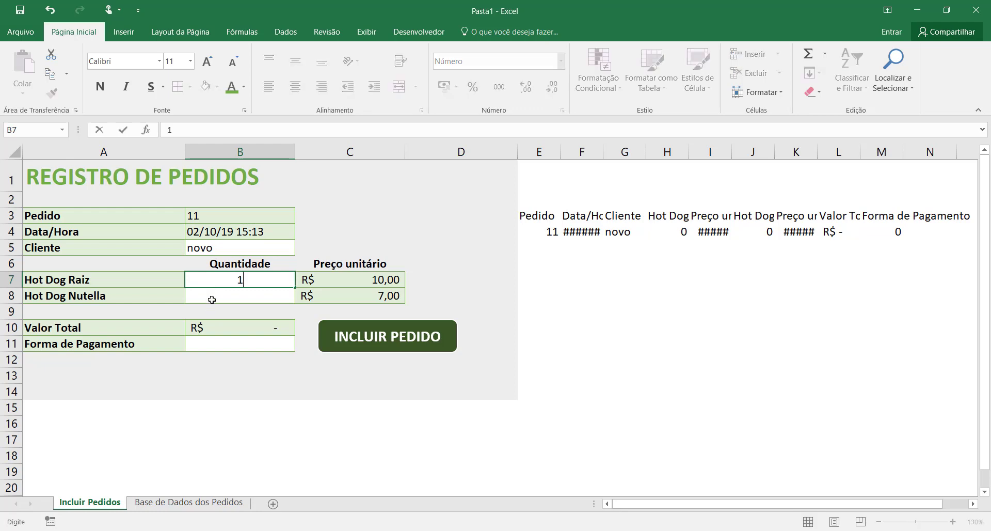
left_click(213, 298)
type("1")
left_click(222, 347)
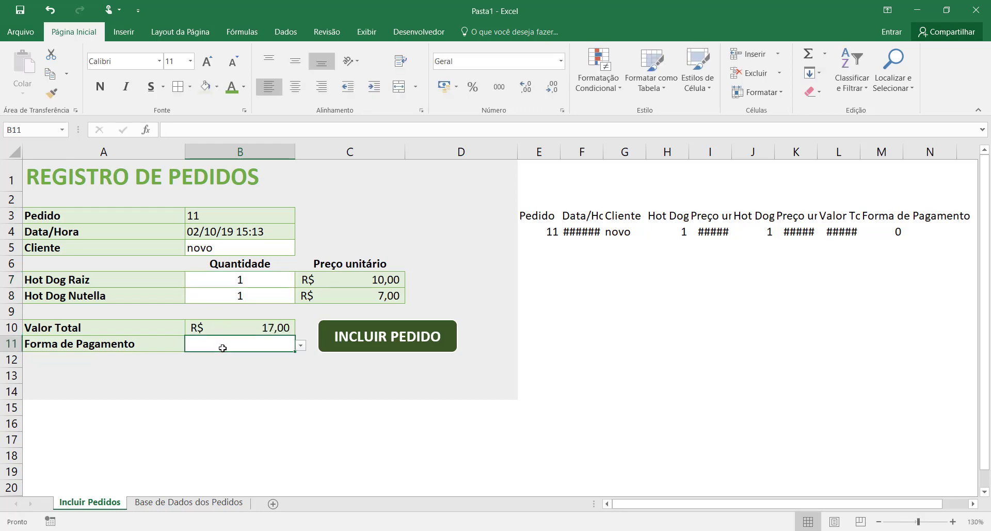
left_click(301, 346)
left_click(270, 377)
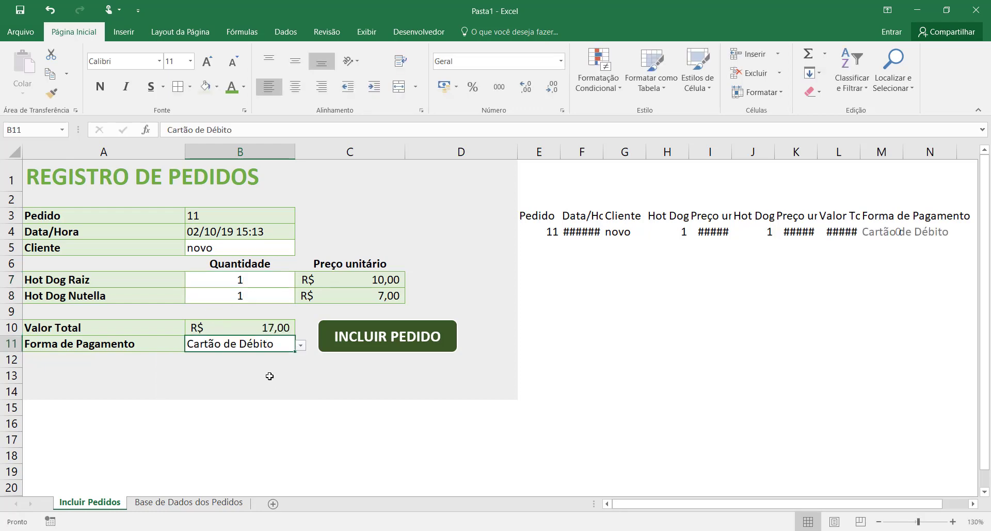
Step: Store the order with the INCLUIR PEDIDO button and check the new record in Base de Dados dos Pedidos
left_click(363, 336)
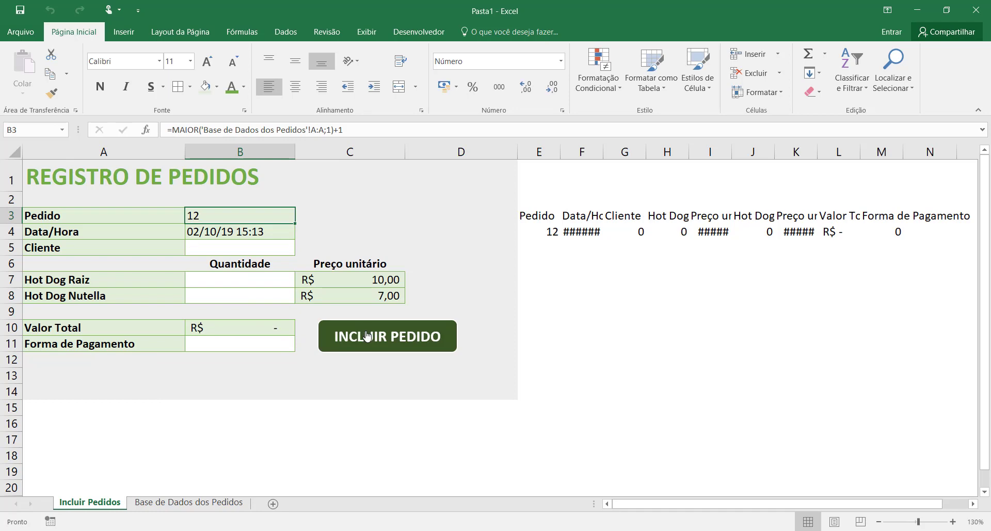
left_click(248, 251)
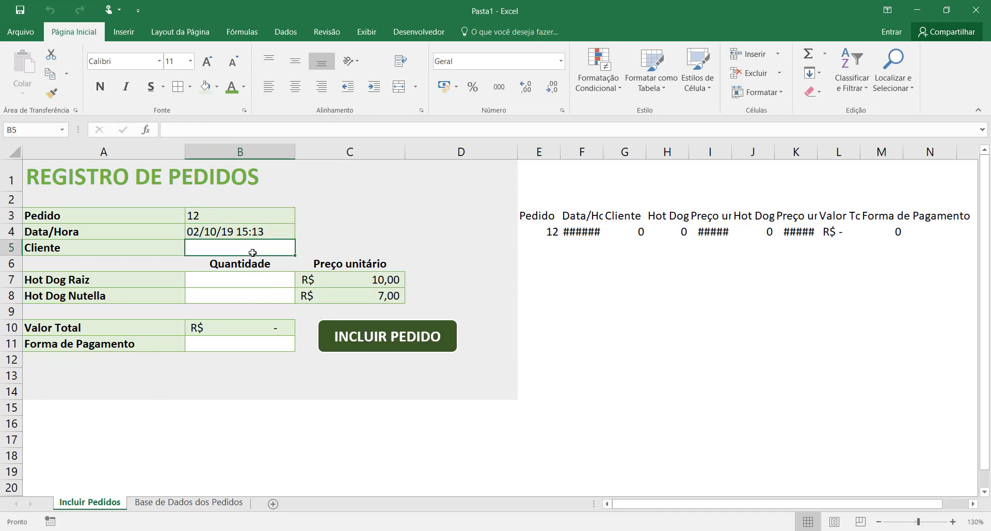
left_click(216, 503)
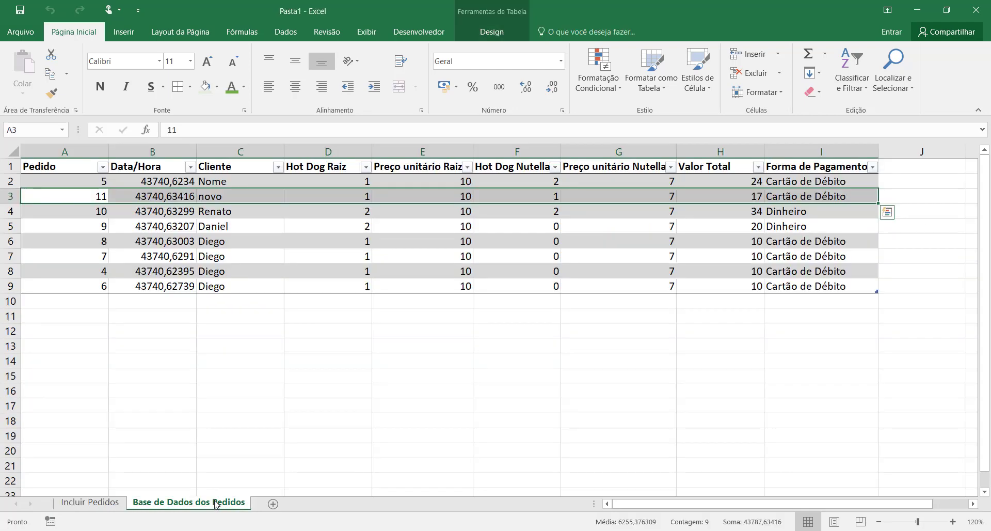
left_click(250, 334)
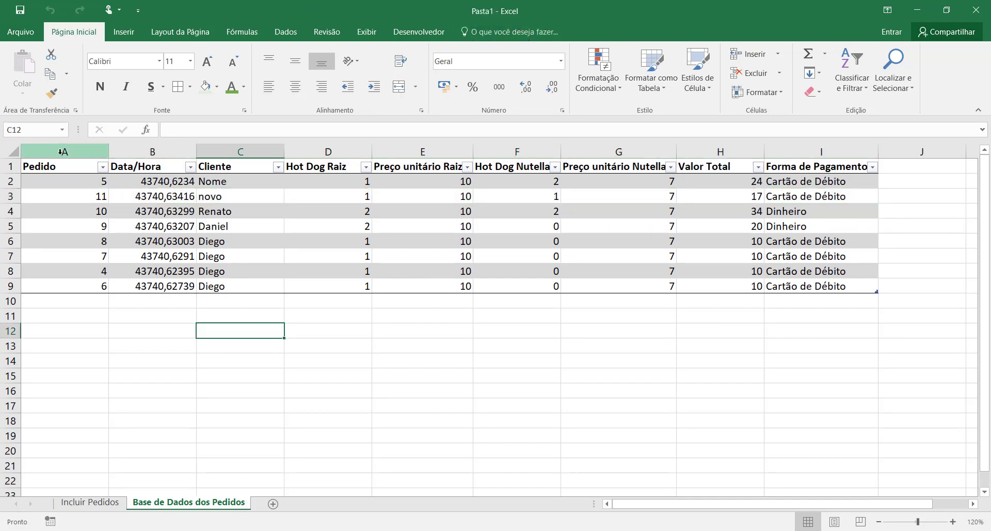
Step: Format the Data/Hora column in Base de Dados dos Pedidos with the Hora type 14/03/12 13:30
left_click(152, 152)
left_click(561, 62)
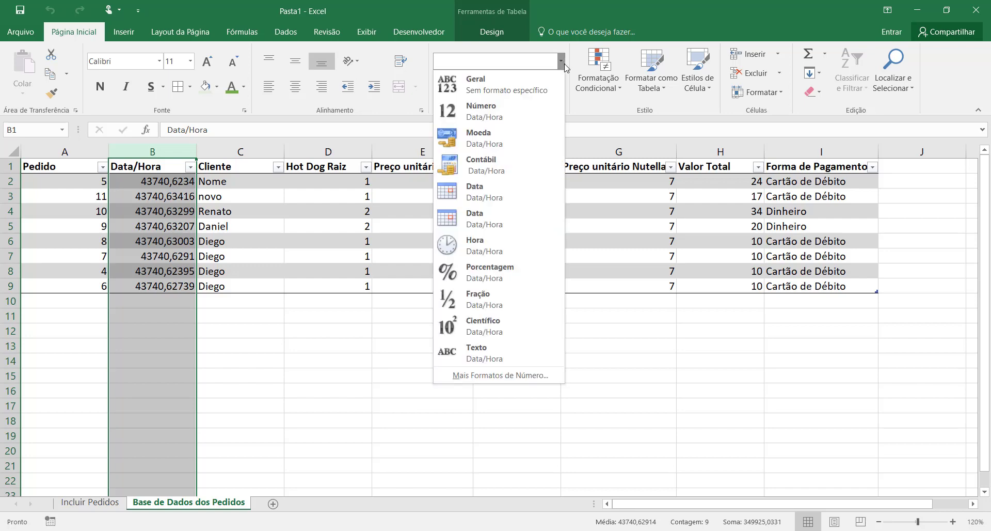
left_click(480, 379)
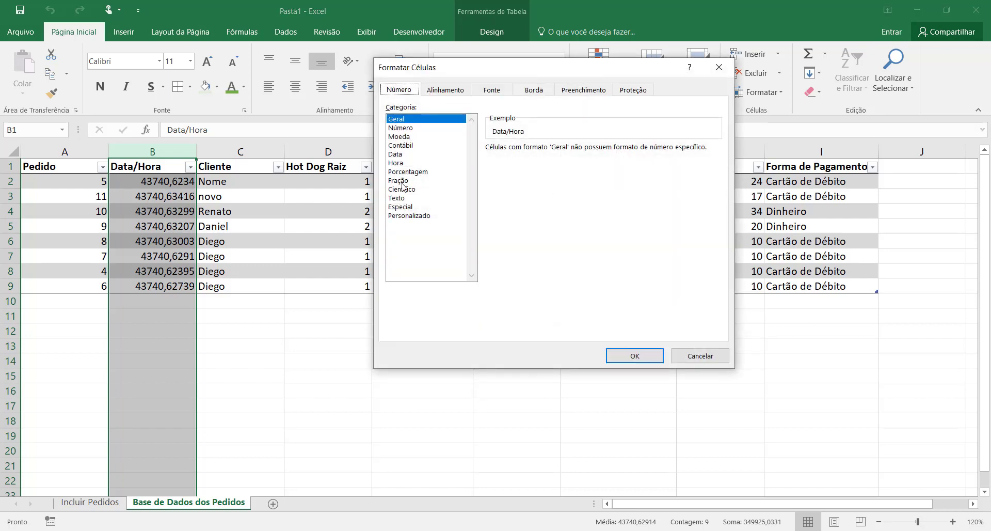
left_click(403, 163)
left_click(403, 154)
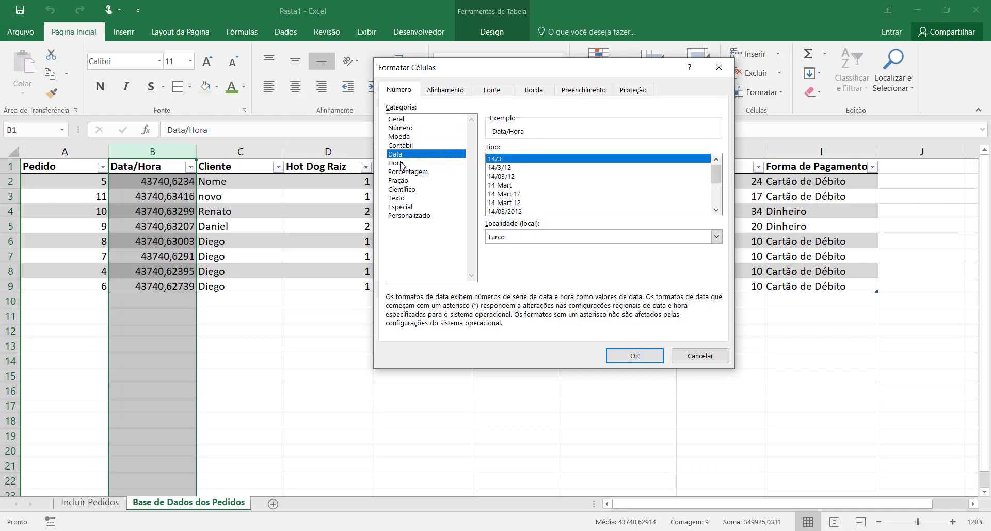
left_click(402, 164)
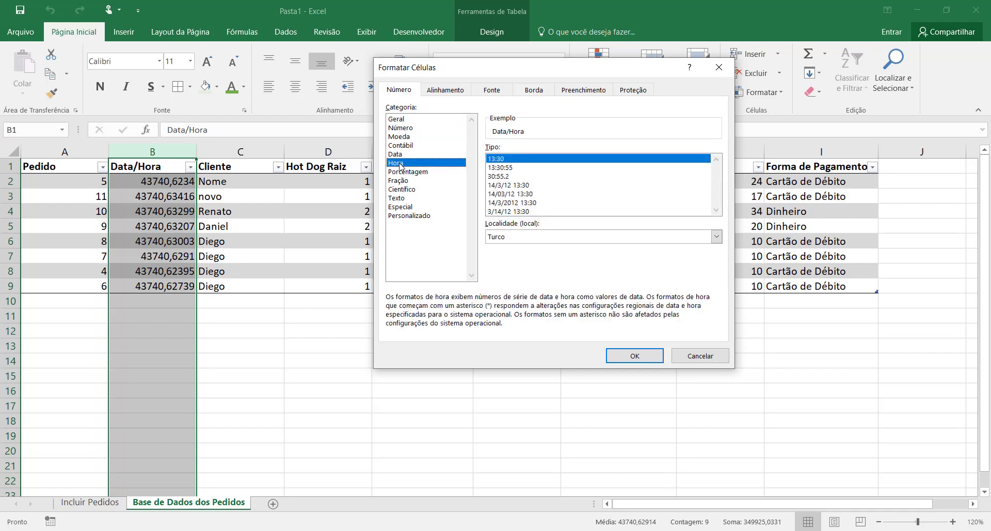
left_click(540, 205)
left_click(531, 194)
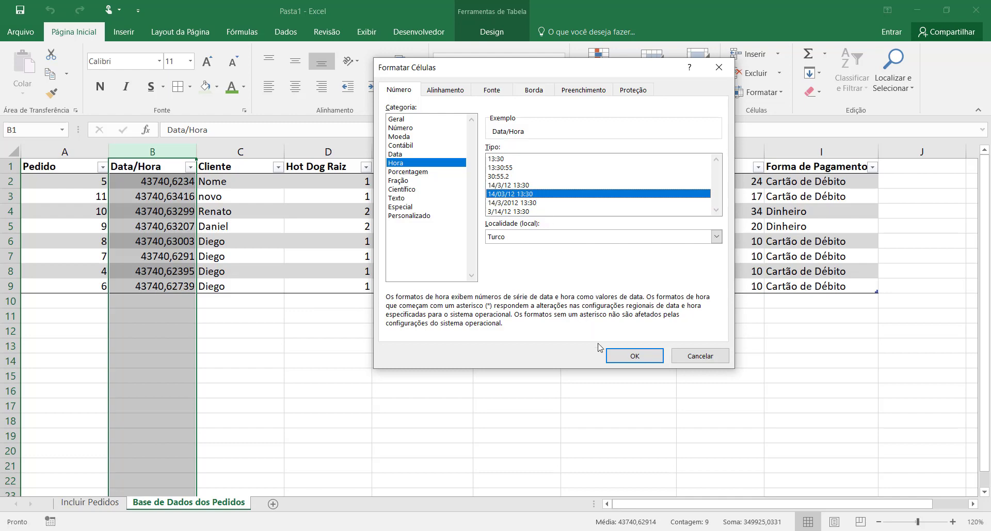
left_click(633, 355)
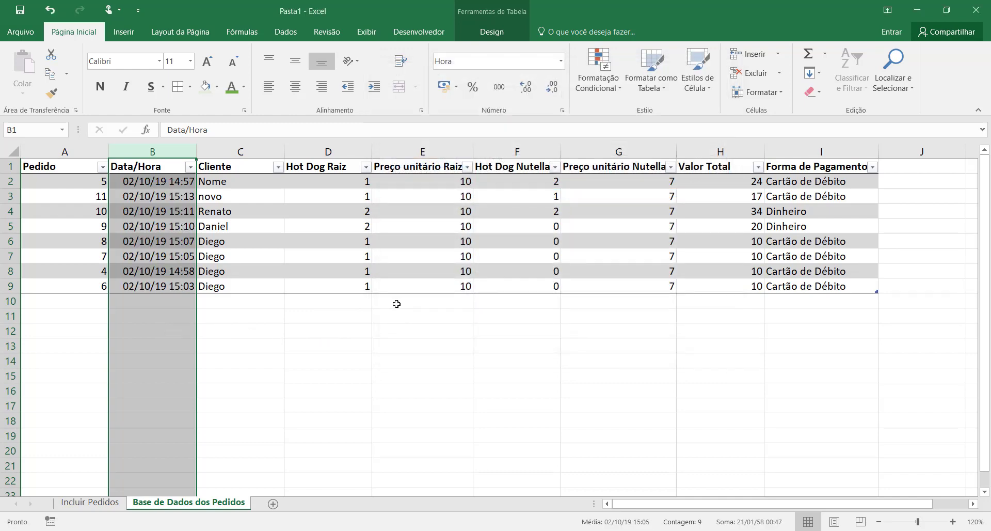
Step: Center the contents of the Data/Hora column and of the columns from Hot Dog Raiz through Valor Total
left_click(295, 86)
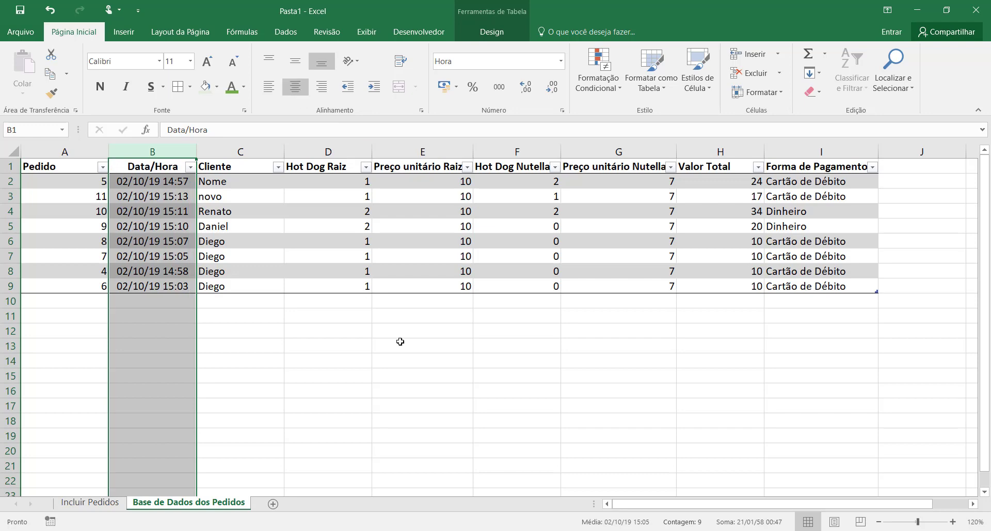
left_click(575, 345)
left_click_drag(360, 150, 739, 150)
left_click(295, 87)
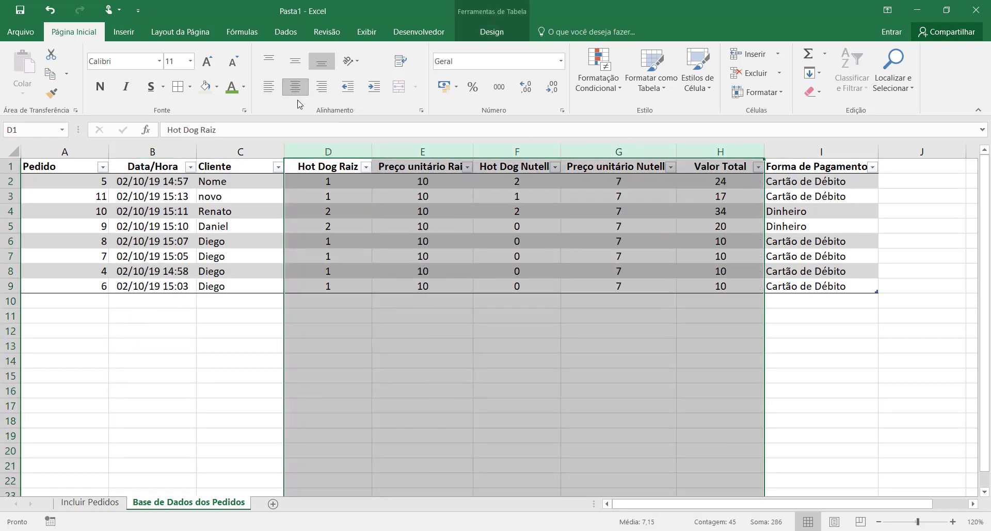
left_click(415, 328)
Step: Apply the R$ accounting format to the Preço unitário Raiz, Preço unitário Nutella and Valor Total columns
left_click(431, 146)
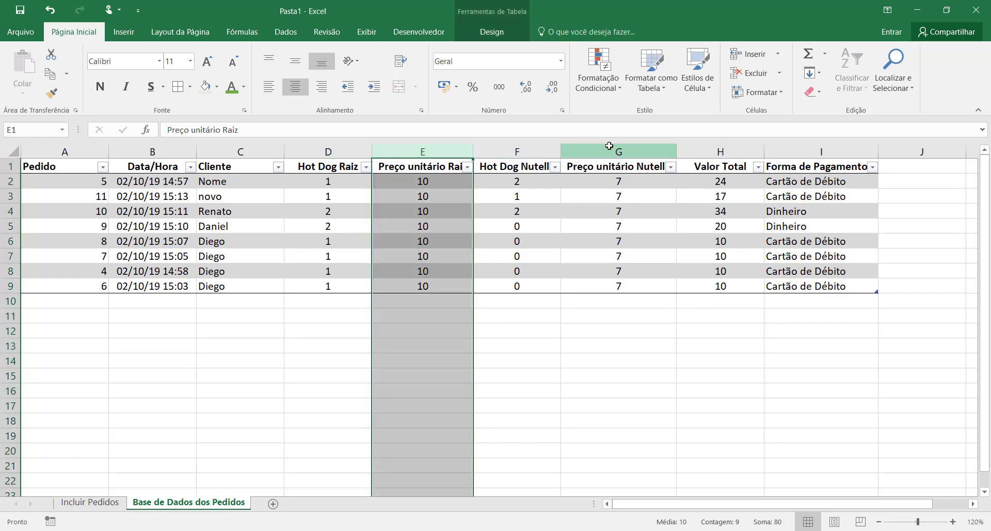
left_click(610, 147, "ctrl")
left_click(719, 150, "ctrl")
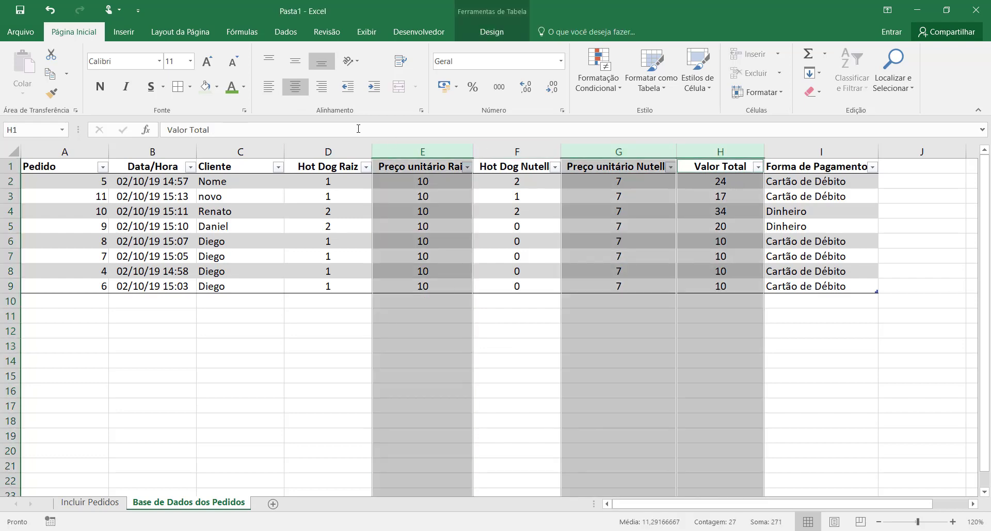
left_click(445, 86)
left_click(729, 402)
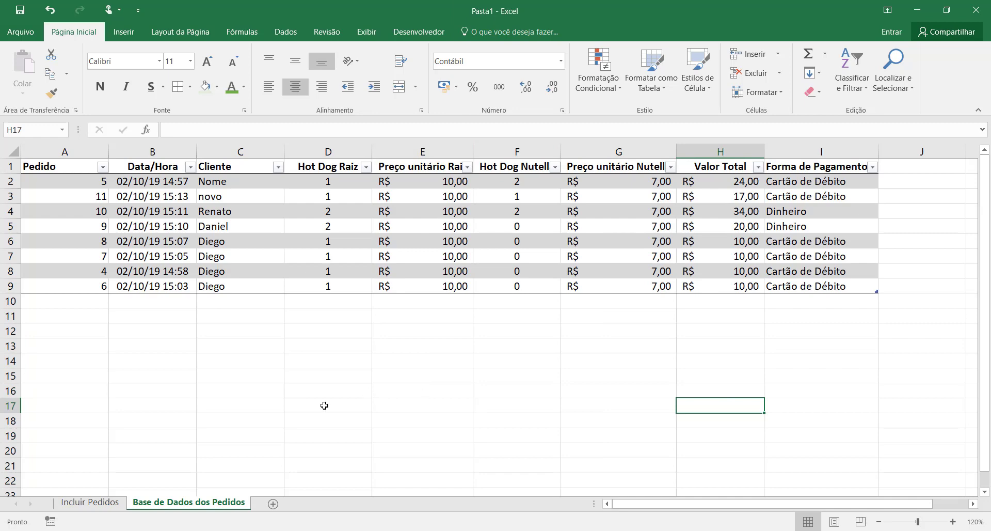
Step: Fill in an order on Incluir Pedidos with Cliente Teste, 2 Hot Dog Raiz, 2 Hot Dog Nutella and payment by Cheque
left_click(94, 502)
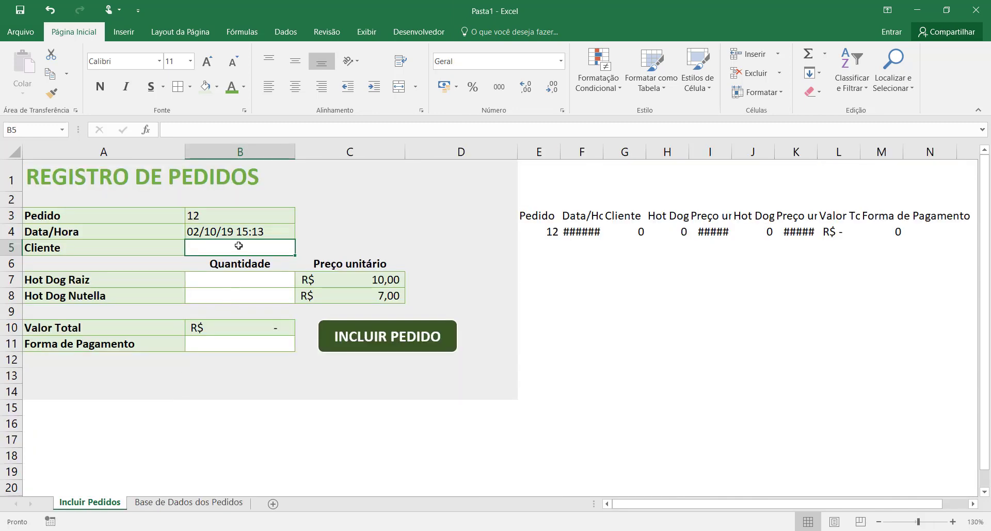
type("Teste")
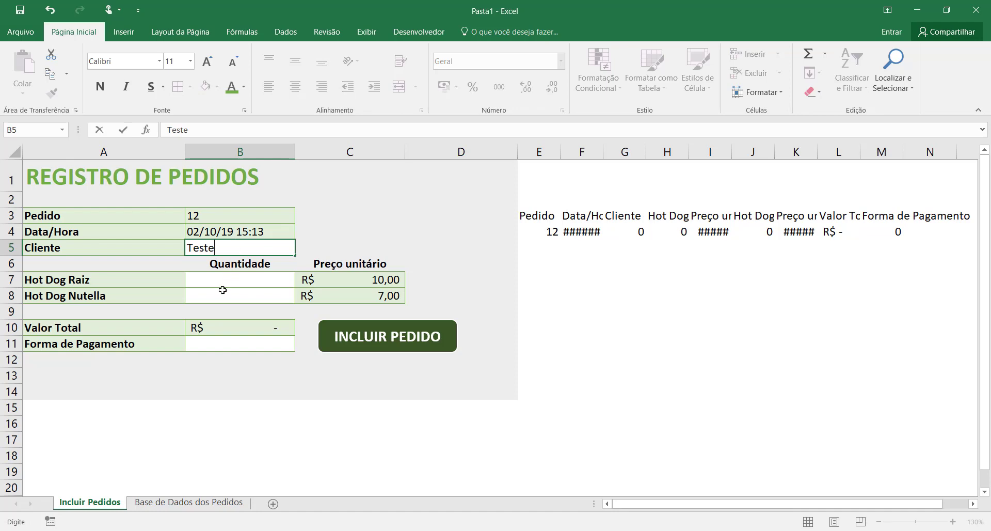
left_click(223, 281)
type("2")
left_click(224, 295)
type("2")
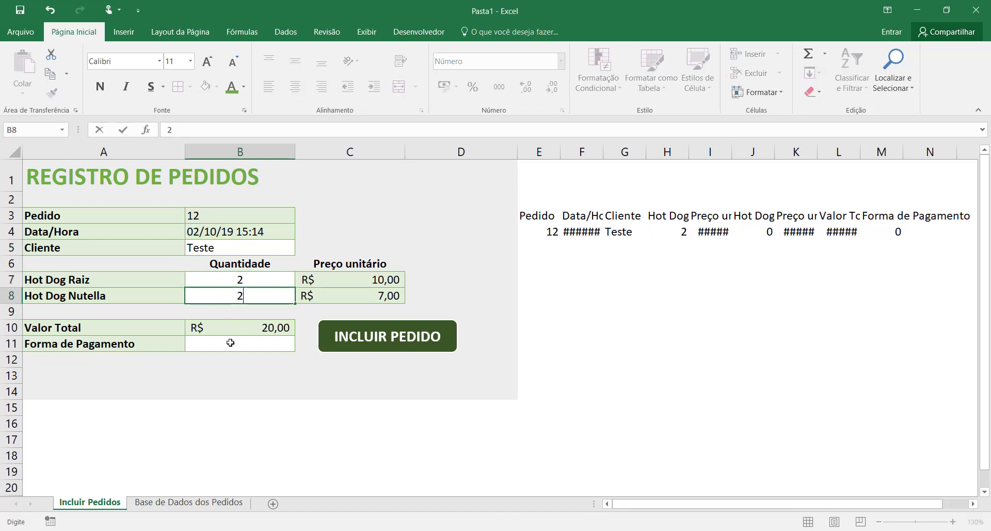
left_click(231, 343)
left_click(300, 345)
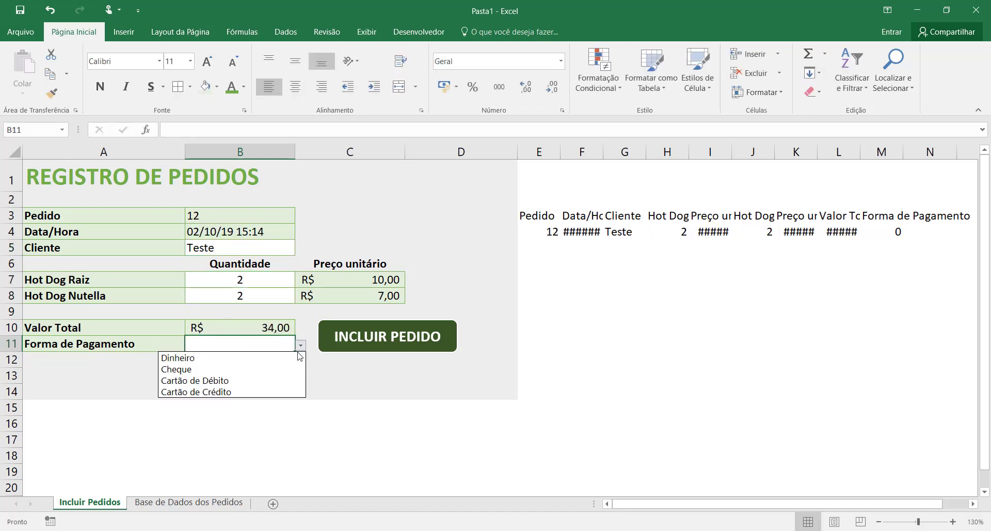
left_click(277, 368)
Step: Store the Teste order with the INCLUIR PEDIDO button and check the formatting of its record in Base de Dados dos Pedidos
left_click(387, 343)
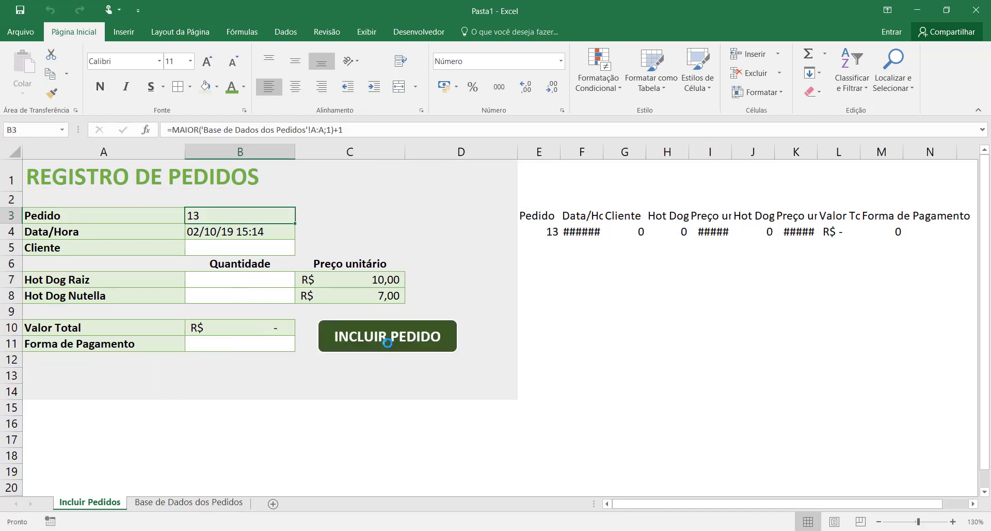
left_click(227, 501)
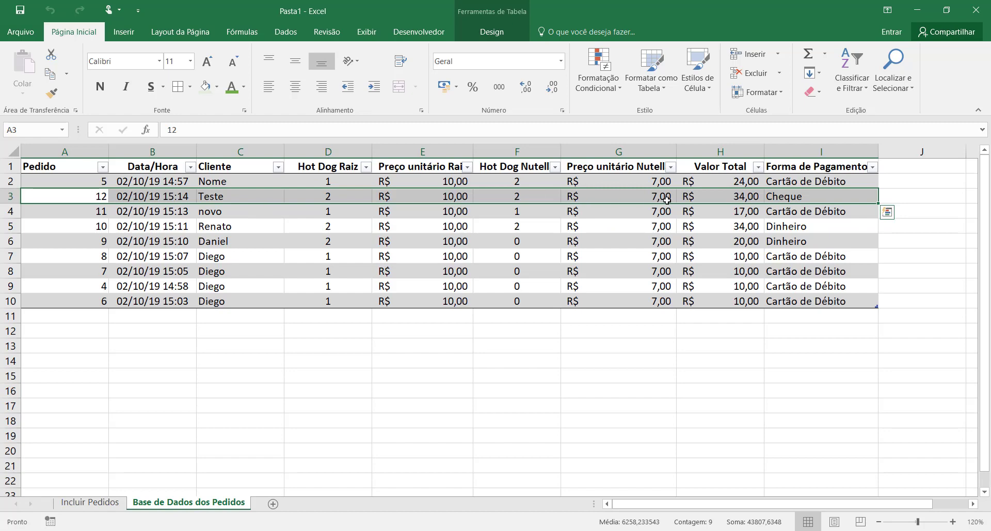
left_click(512, 288)
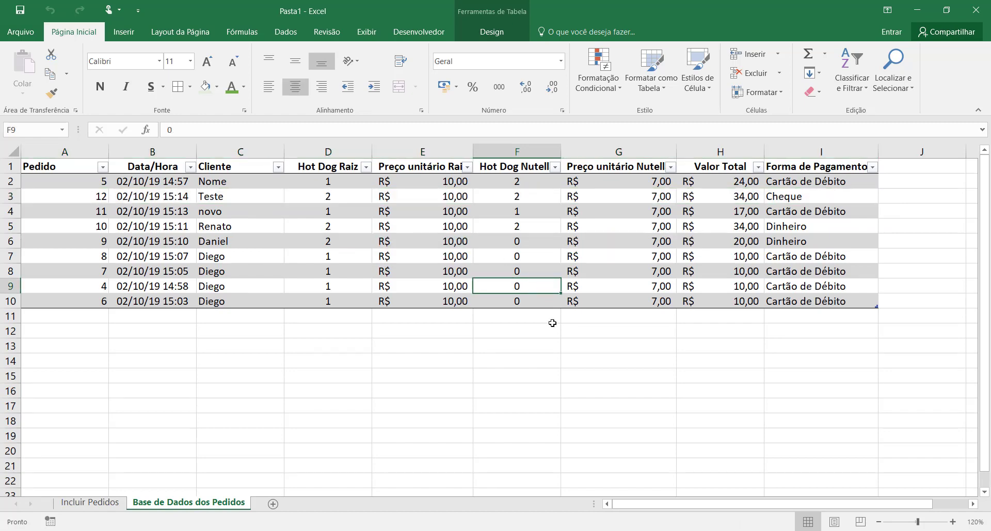
left_click(568, 362)
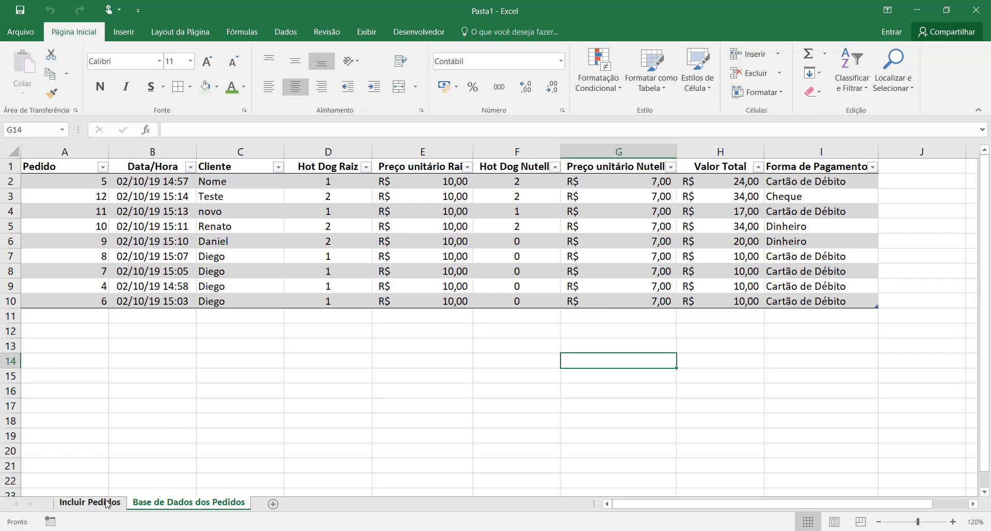
Step: Review the name and design options of the orders table, and return to the Incluir Pedidos sheet
left_click(67, 179)
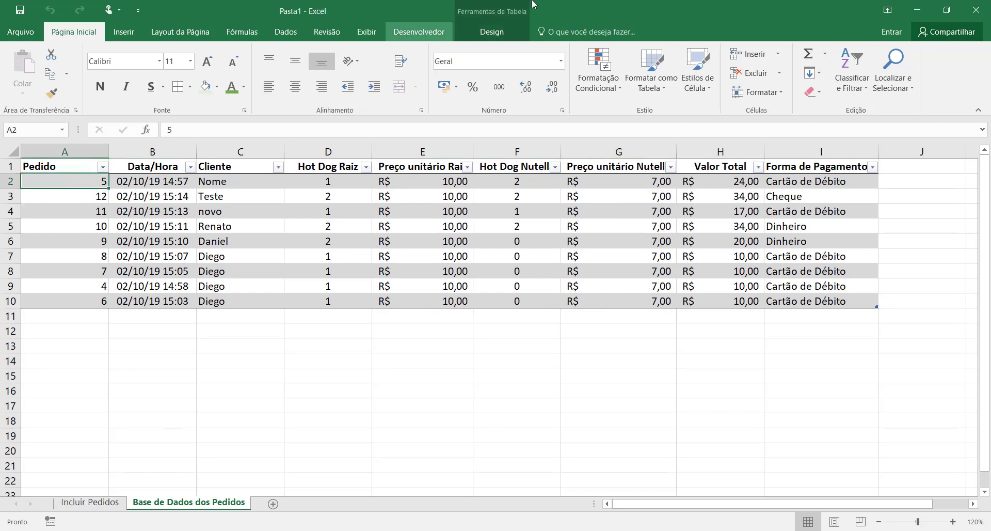
left_click(487, 34)
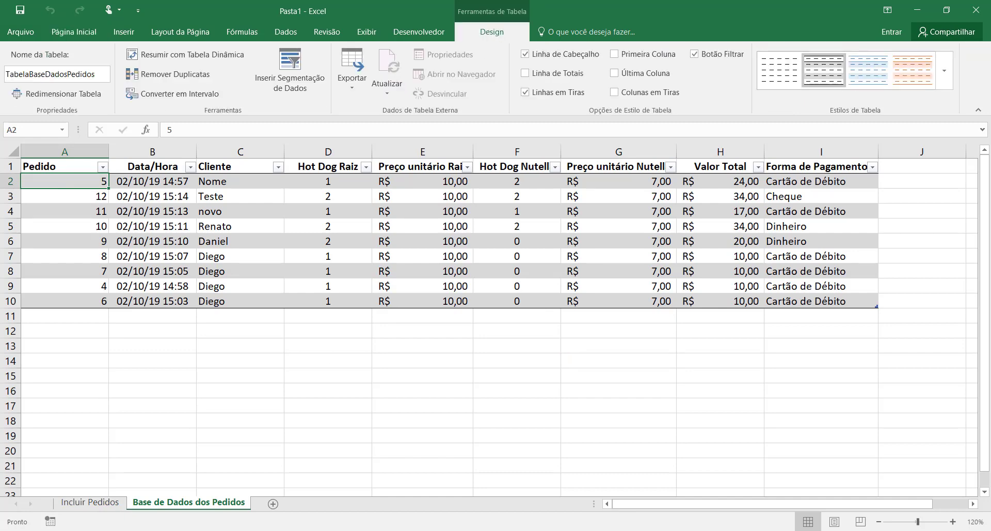
left_click(90, 502)
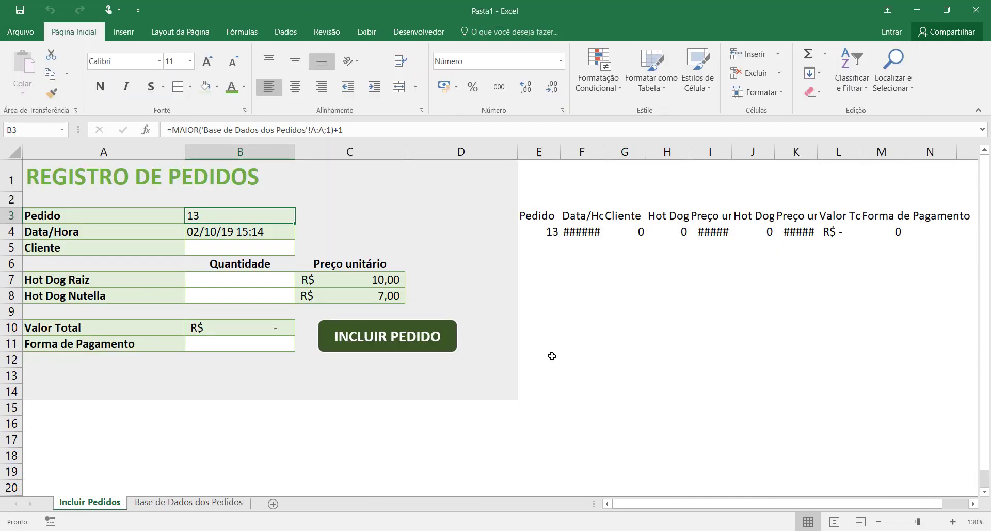
left_click(611, 340)
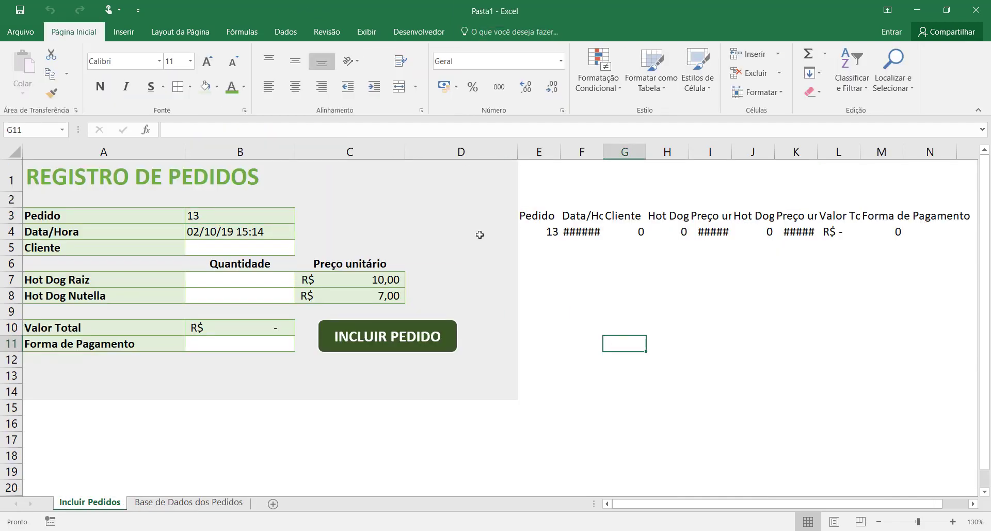
Step: Try to save the workbook as Incluir Pedido in the personal folder on Área de Trabalho in the Pasta de Trabalho do Excel (*.xlsx) format
left_click(22, 33)
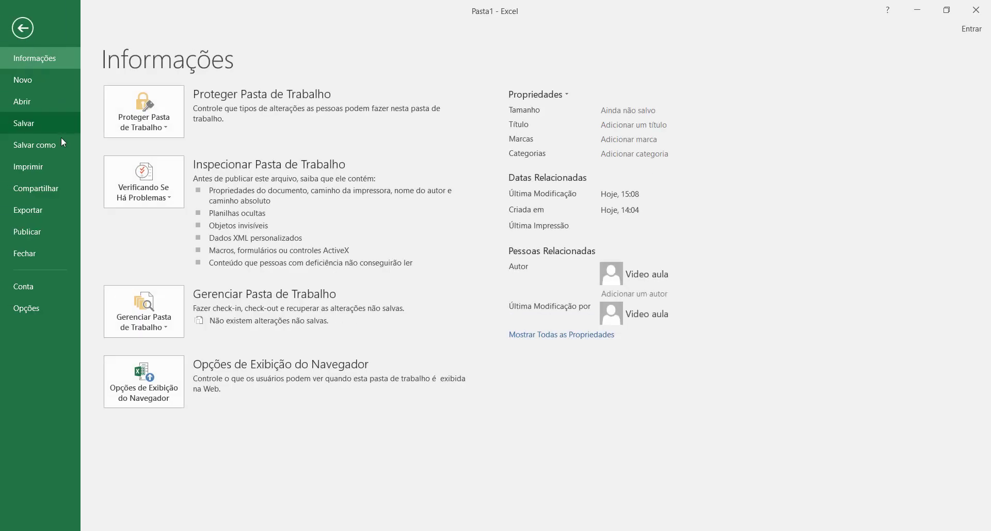
left_click(49, 146)
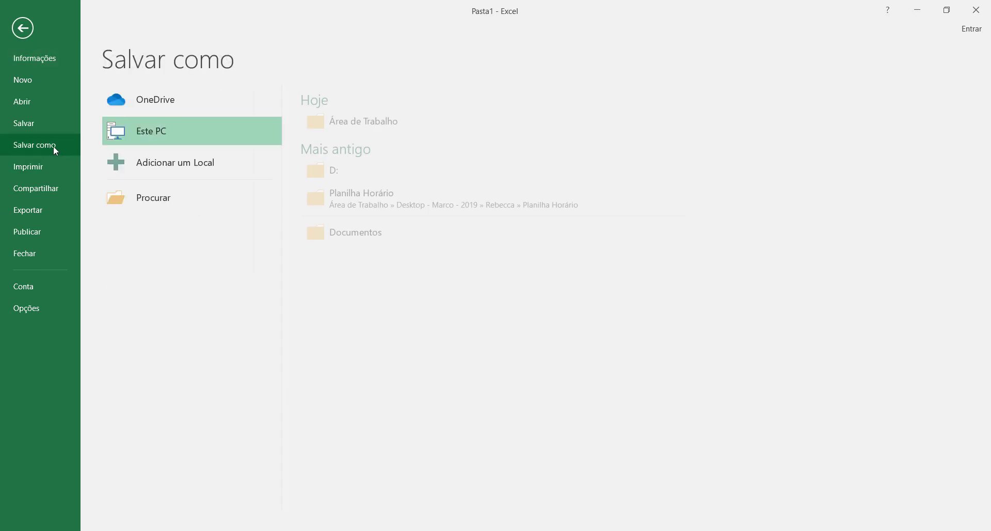
left_click(360, 123)
scroll(190, 154, "down", 2)
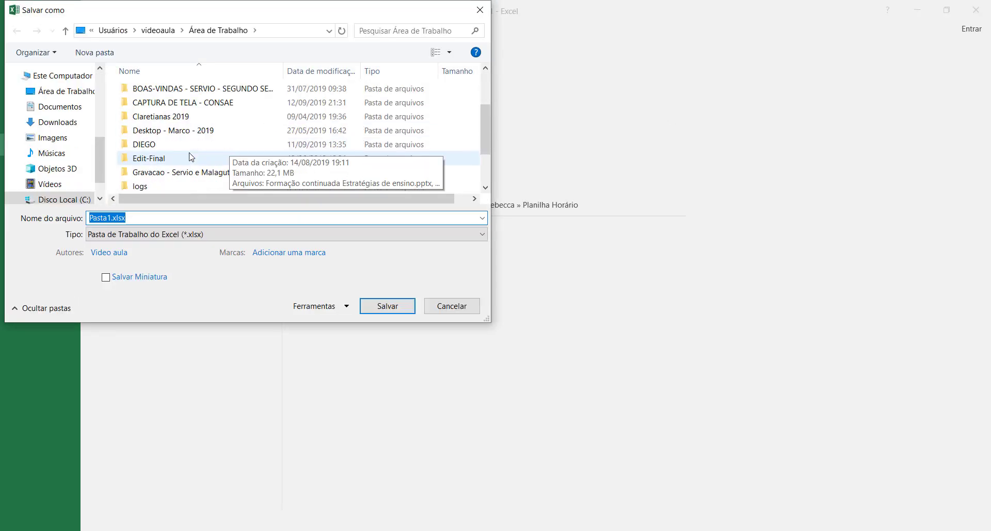
left_click(180, 149)
double_click(180, 146)
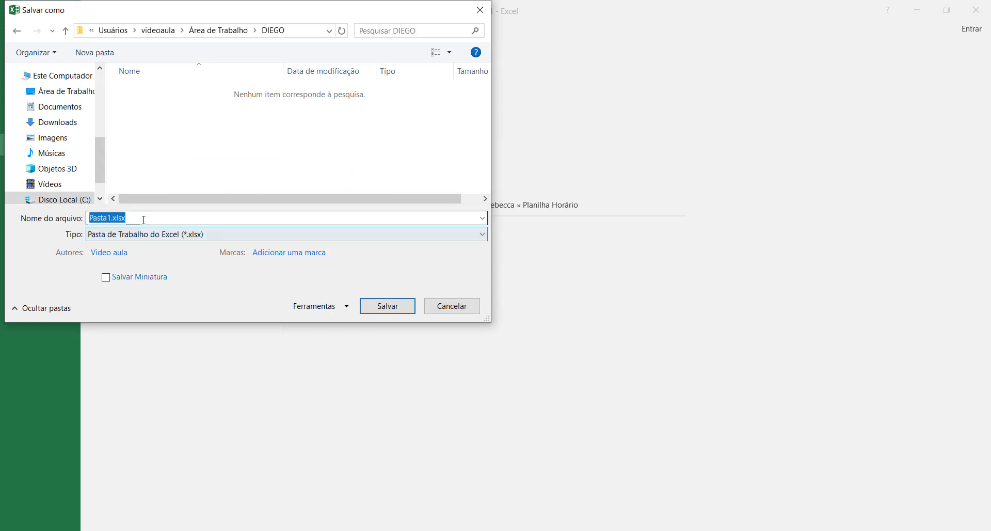
type("In")
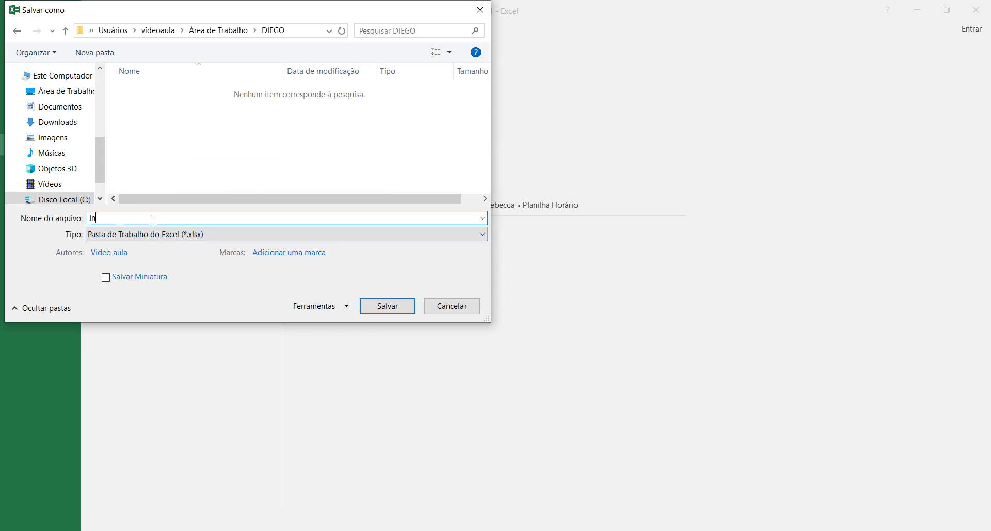
type("cluir Pedido")
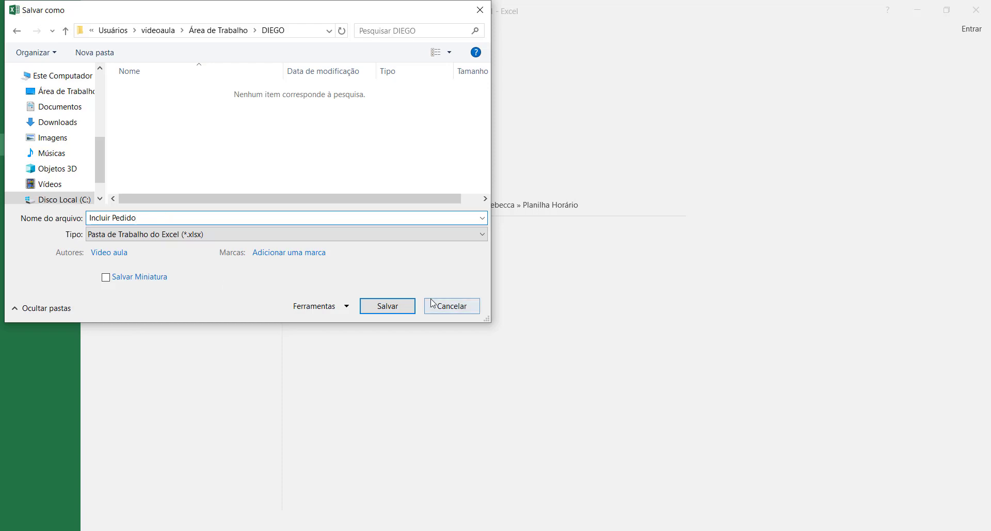
left_click(397, 308)
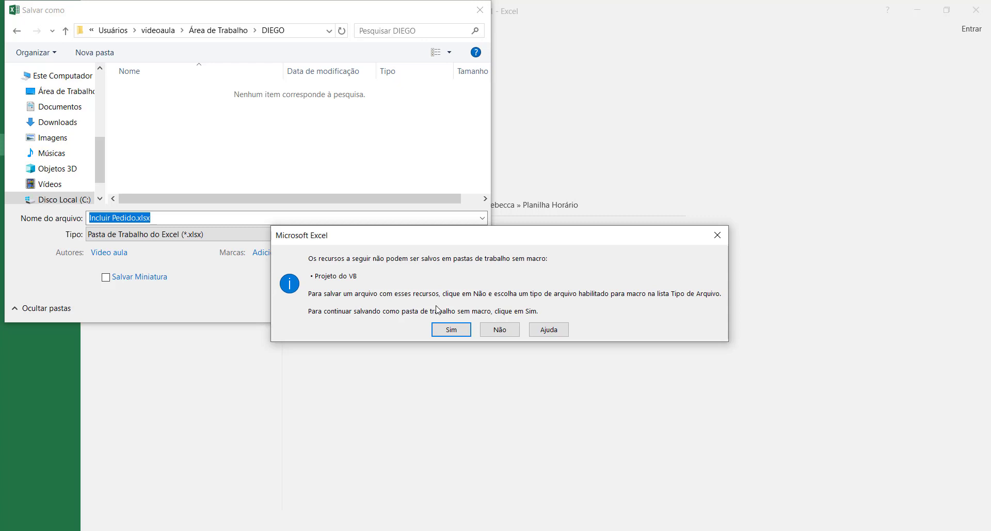
Step: Decline the macro-free format and save Incluir Pedido as Pasta de Trabalho Habilitada para Macro do Excel (*.xlsm)
left_click(500, 330)
left_click(285, 235)
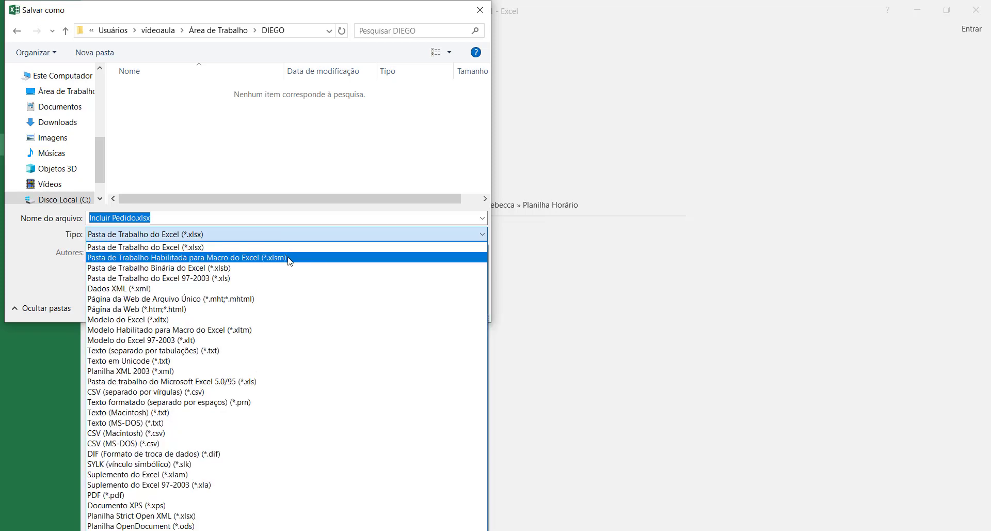
left_click(288, 258)
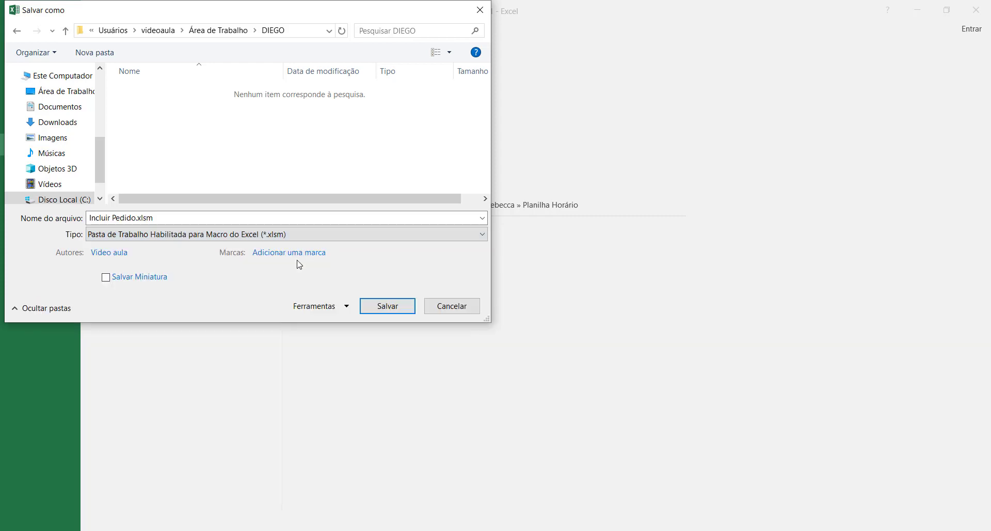
left_click(380, 308)
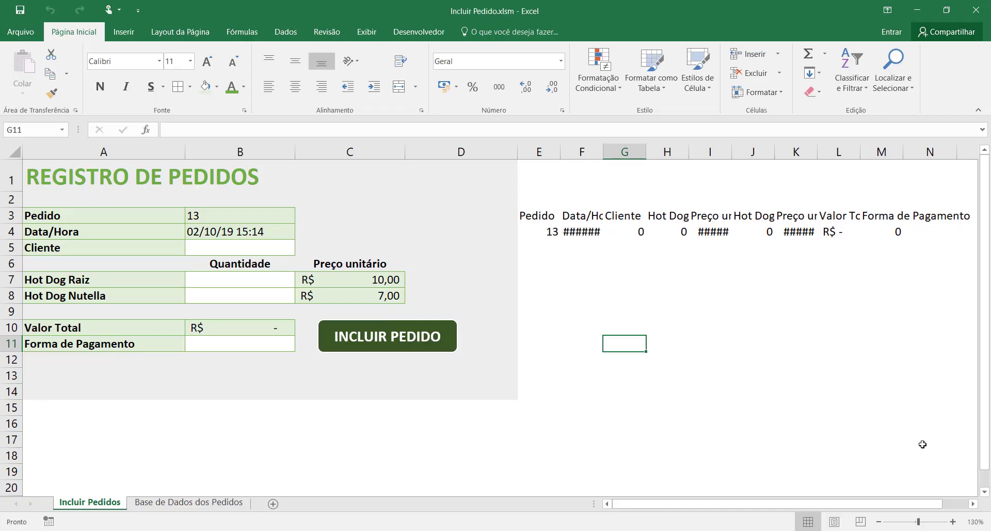
Step: Switch to File Explorer and open the personal folder from Área de Trabalho to check the saved Incluir Pedido.xlsm file
left_click(311, 530)
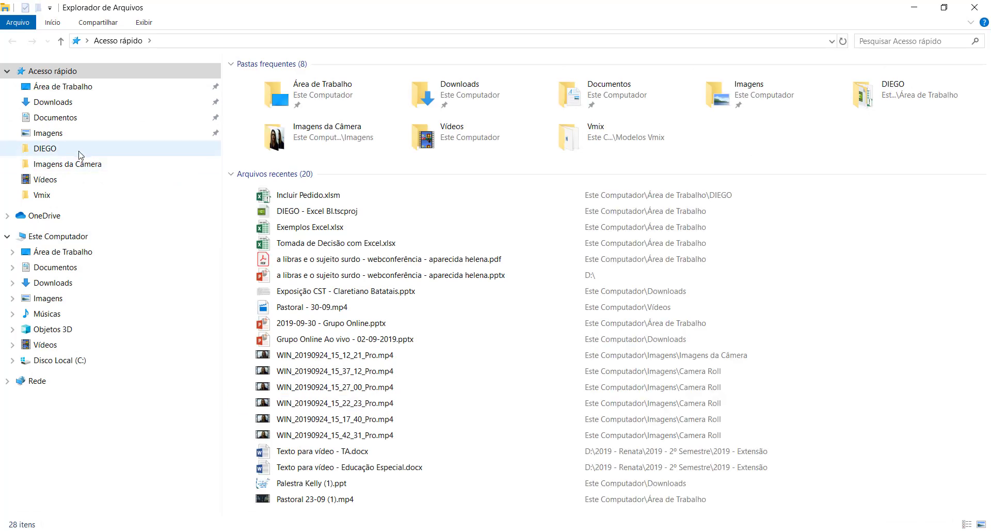
left_click(79, 151)
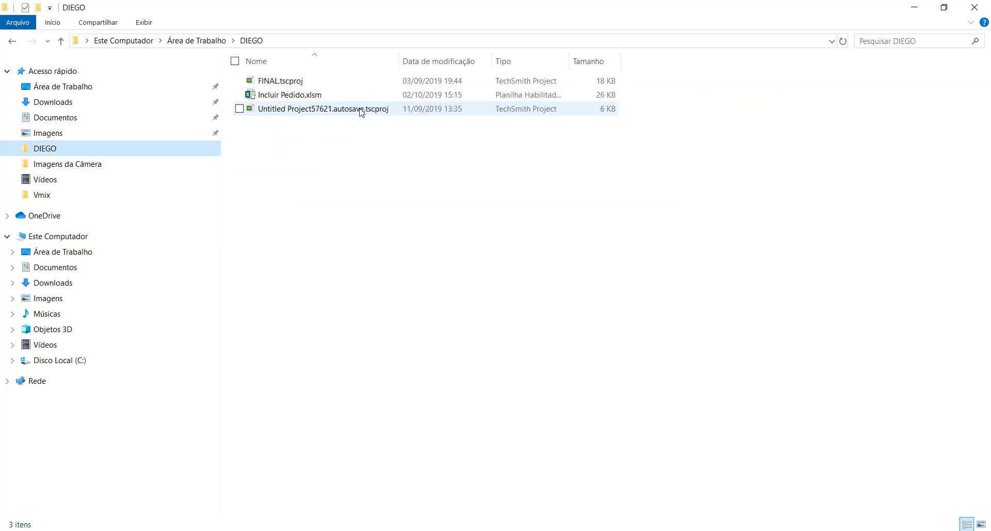
Step: Return to Excel from File Explorer and create a new blank workbook
left_click(914, 8)
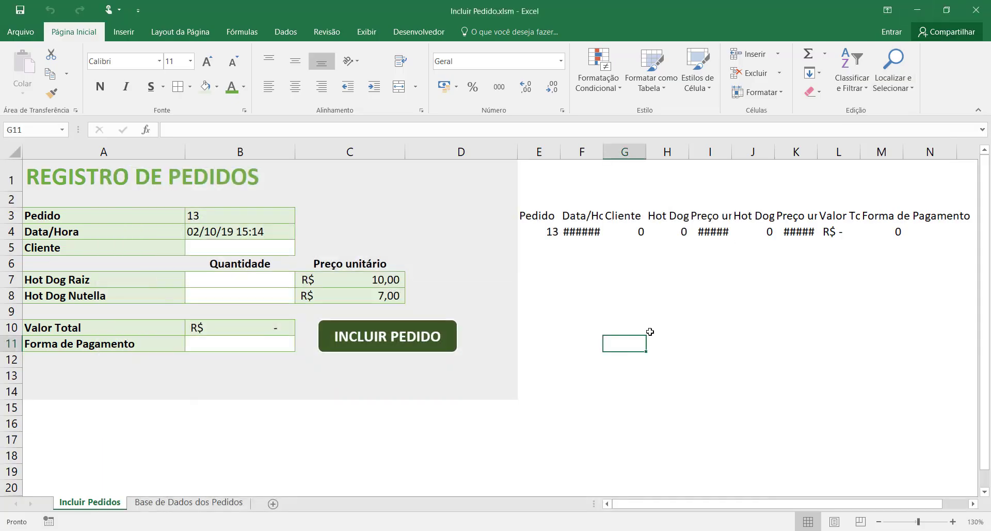
left_click(624, 312)
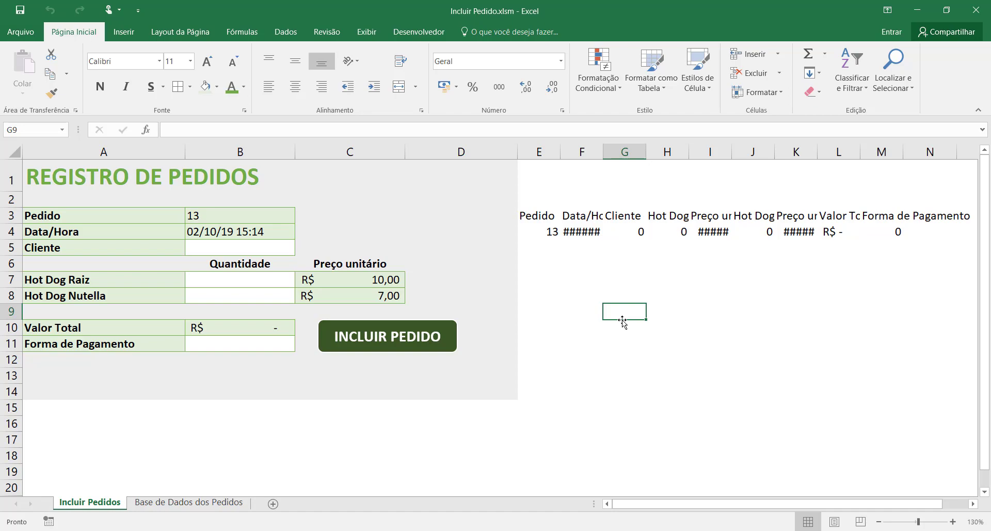
left_click(24, 33)
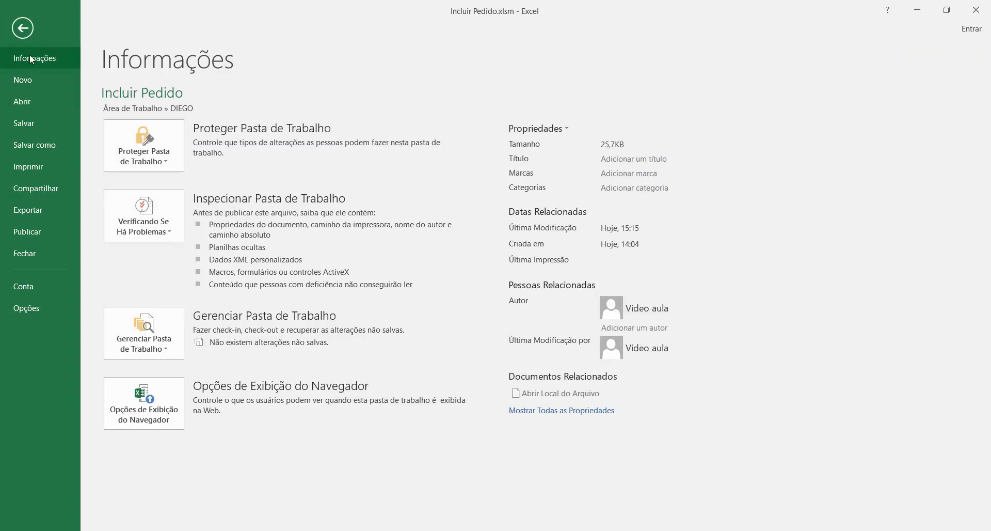
left_click(33, 80)
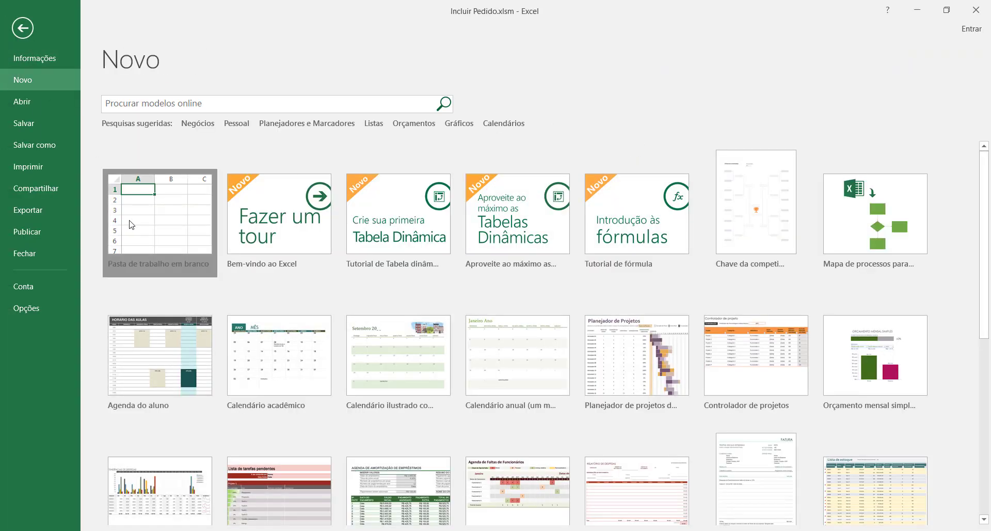
left_click(130, 225)
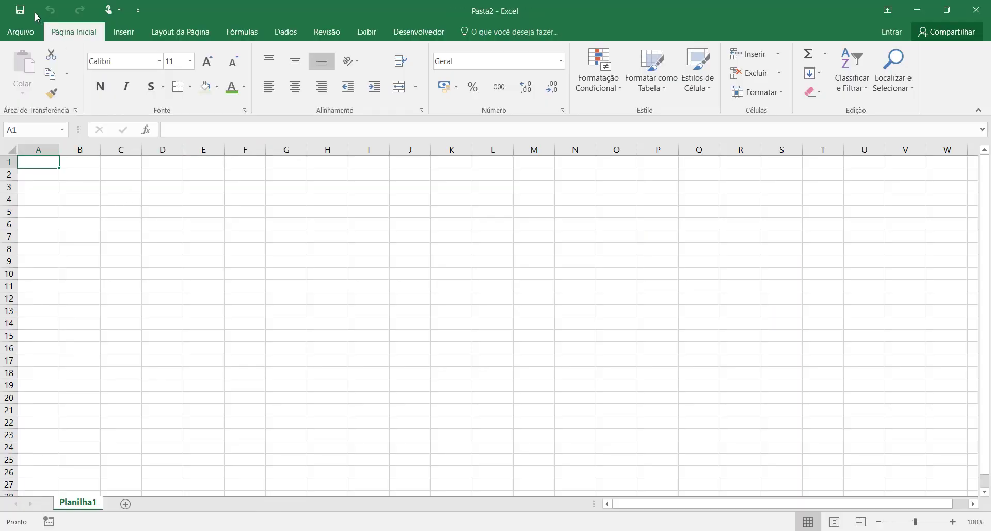
Step: Save the new workbook as Consulta Base de Dados in the personal folder on Área de Trabalho, in the Pasta de Trabalho do Excel (*.xlsx) format
left_click(22, 32)
left_click(36, 145)
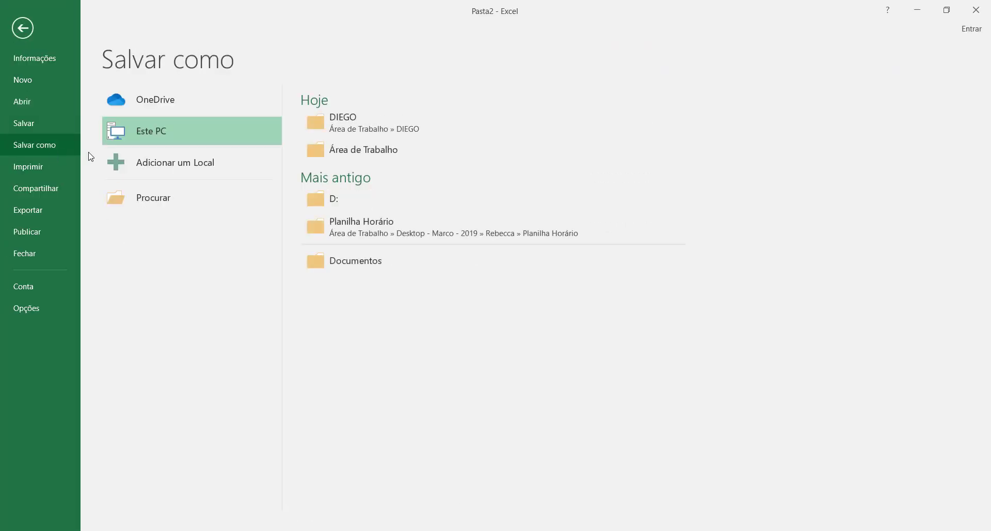
left_click(368, 135)
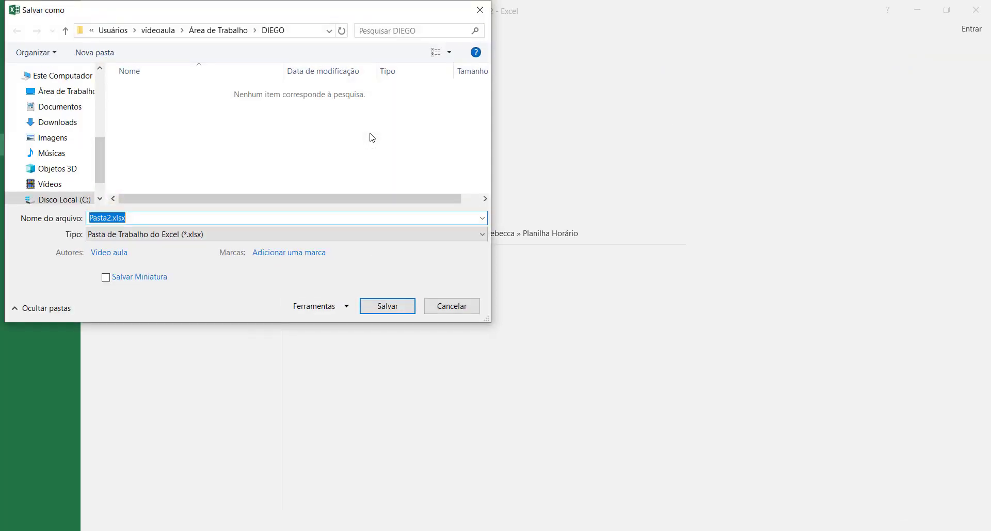
type("Conu")
key("BackSpace")
type("sulta Base de Dados")
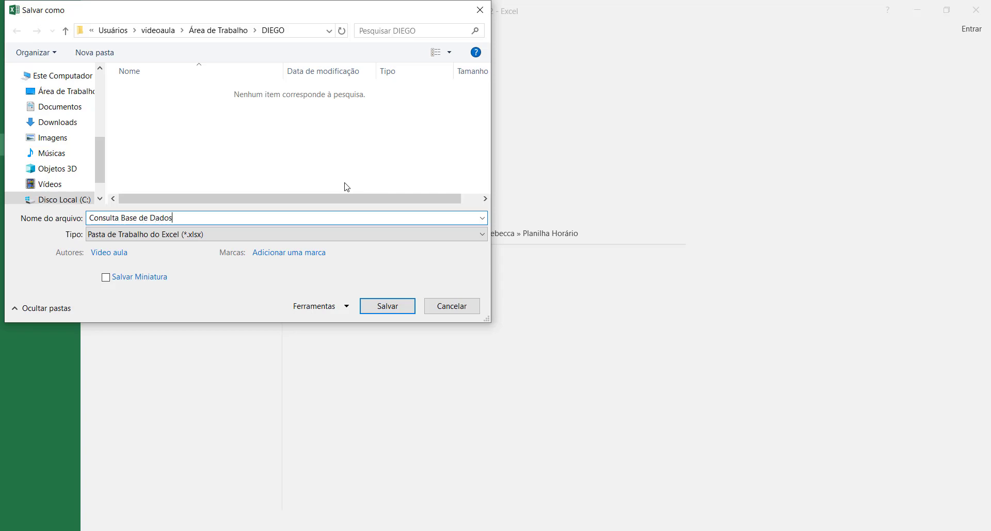
left_click(400, 308)
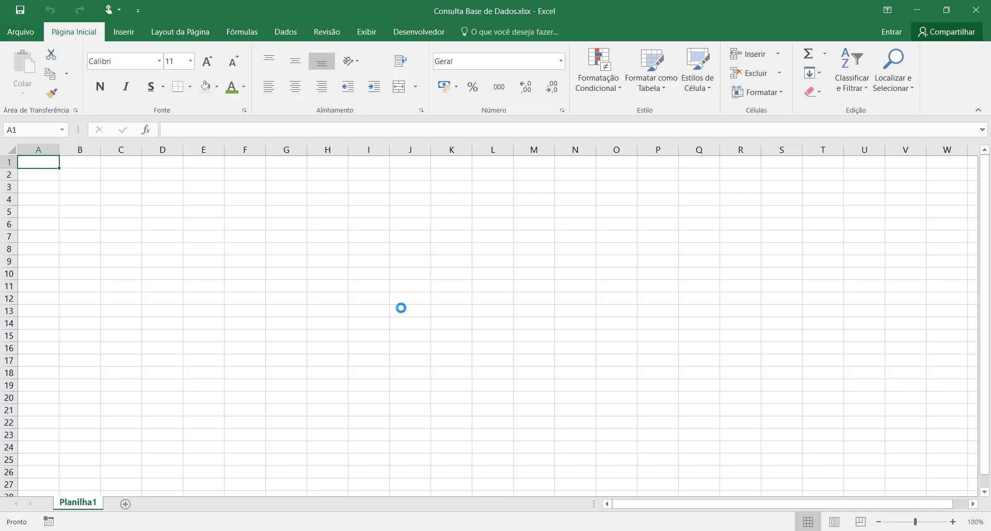
Step: Rename the sheet Planilha1 as Consulta and select cell A1
double_click(96, 504)
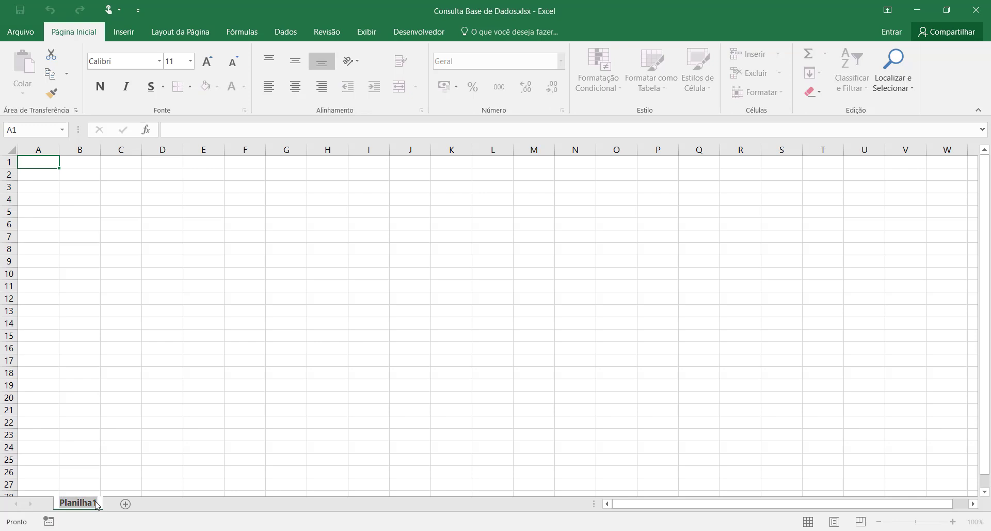
type("Consulta")
key("Return")
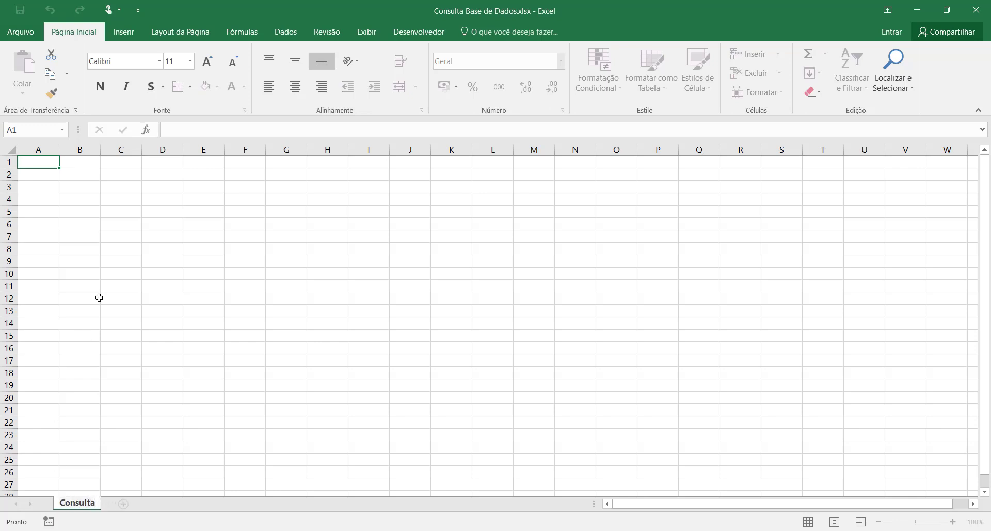
left_click(115, 245)
left_click(62, 162)
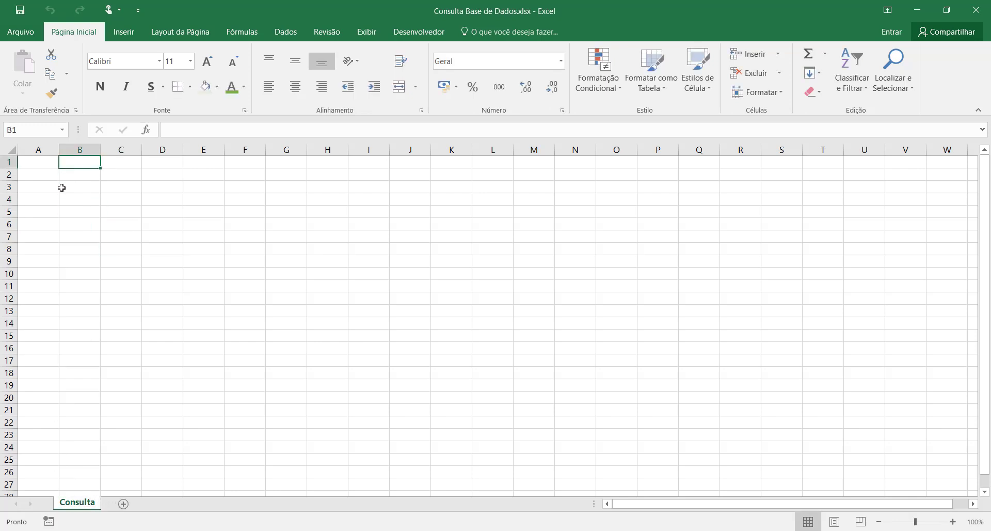
left_click(50, 164)
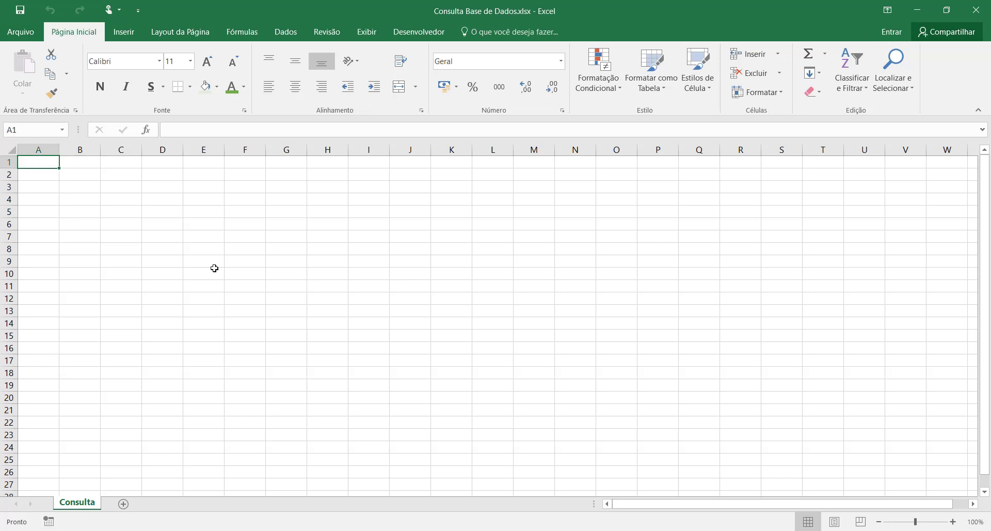
Step: Review the orders table on Base de Dados dos Pedidos in Incluir Pedido.xlsm, and return to Consulta Base de Dados.xlsx
left_click(431, 530)
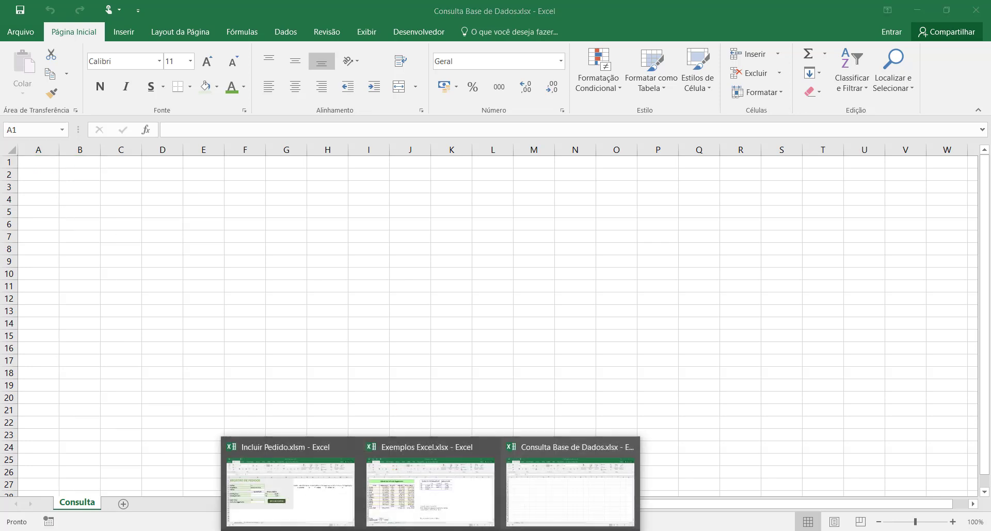
left_click(325, 505)
left_click(241, 505)
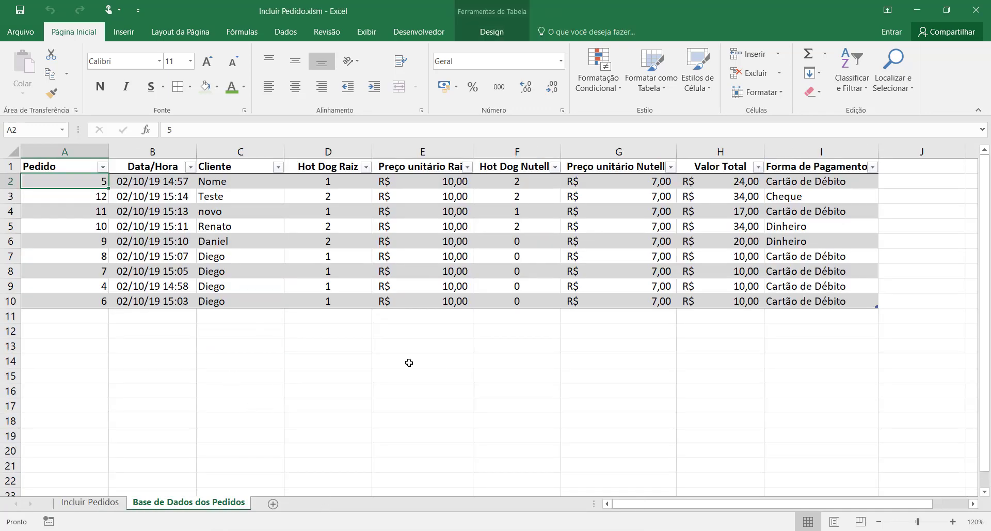
left_click(431, 530)
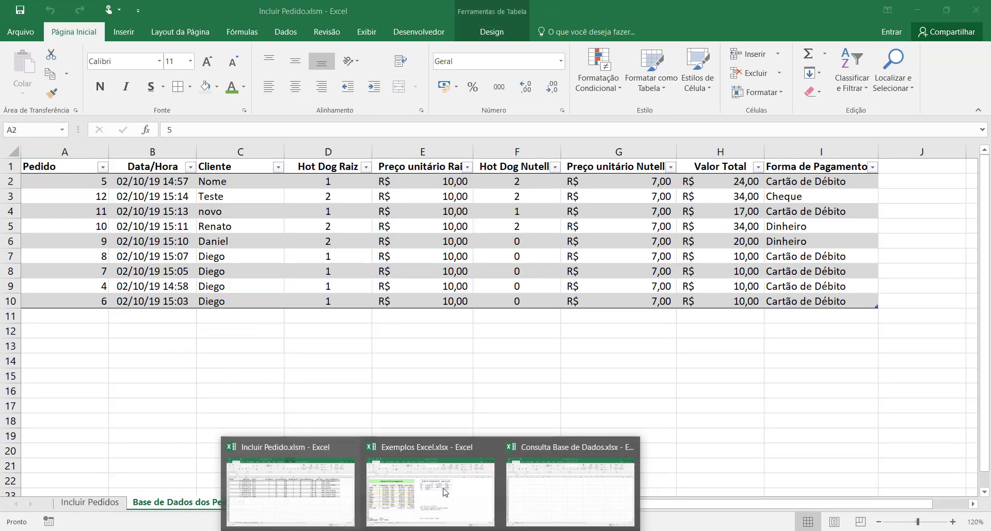
left_click(515, 490)
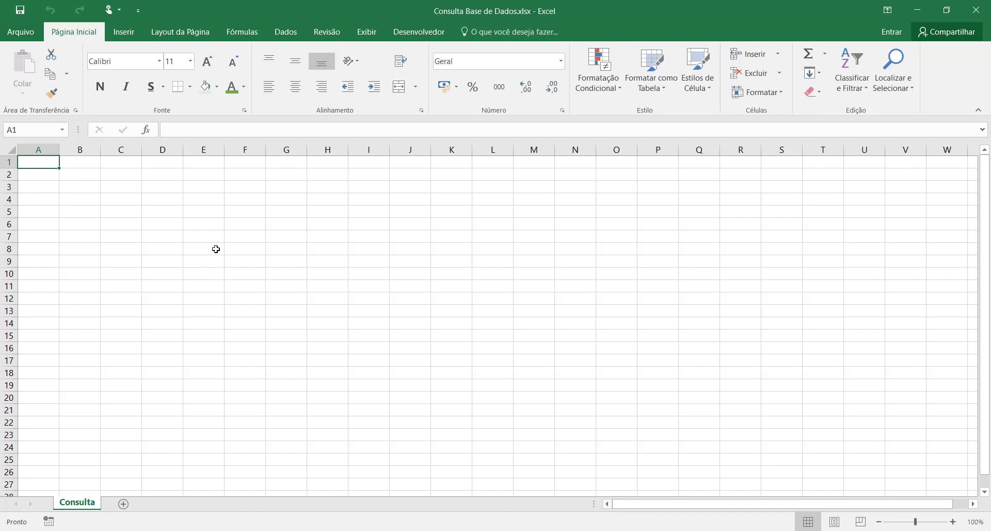
Step: Start a new query from a workbook file and import Incluir Pedido.xlsm as its source
left_click(285, 35)
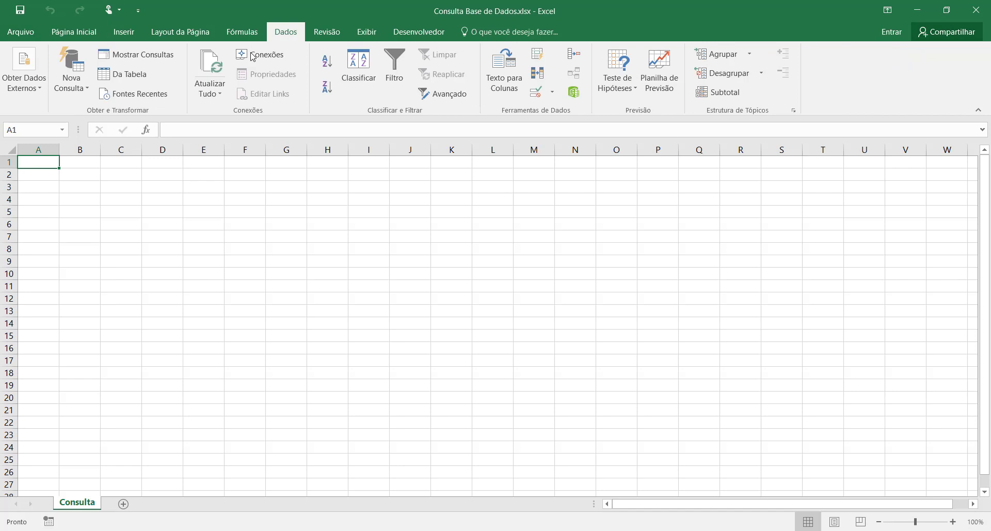
left_click(80, 85)
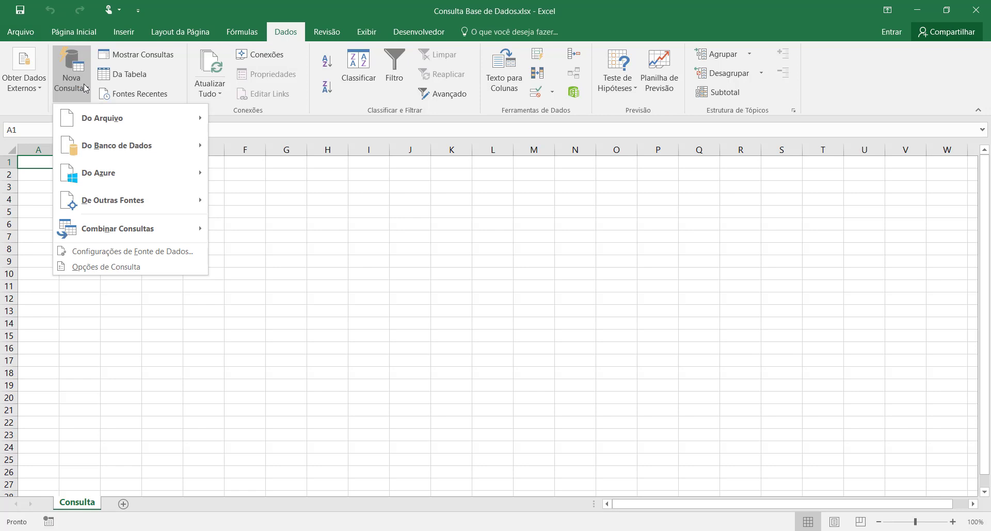
mouse_move(88, 118)
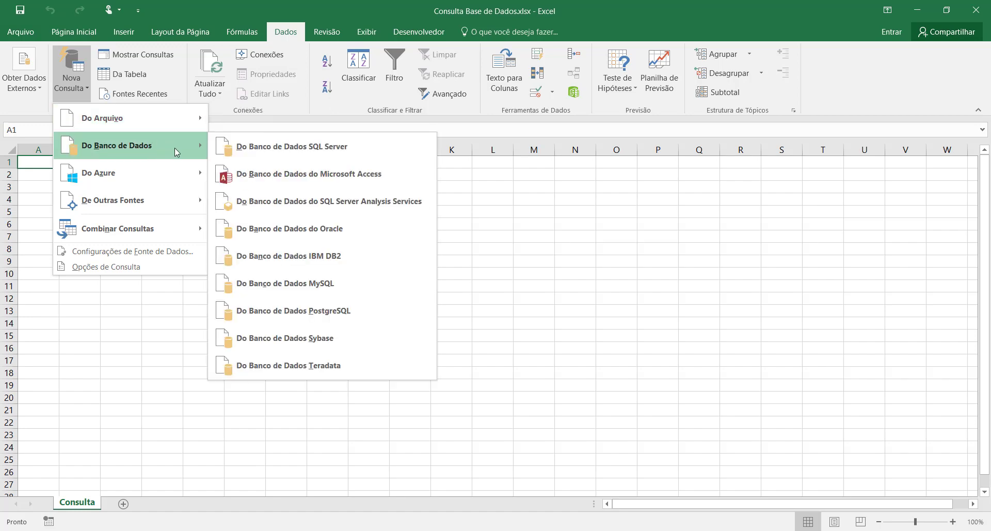
mouse_move(182, 119)
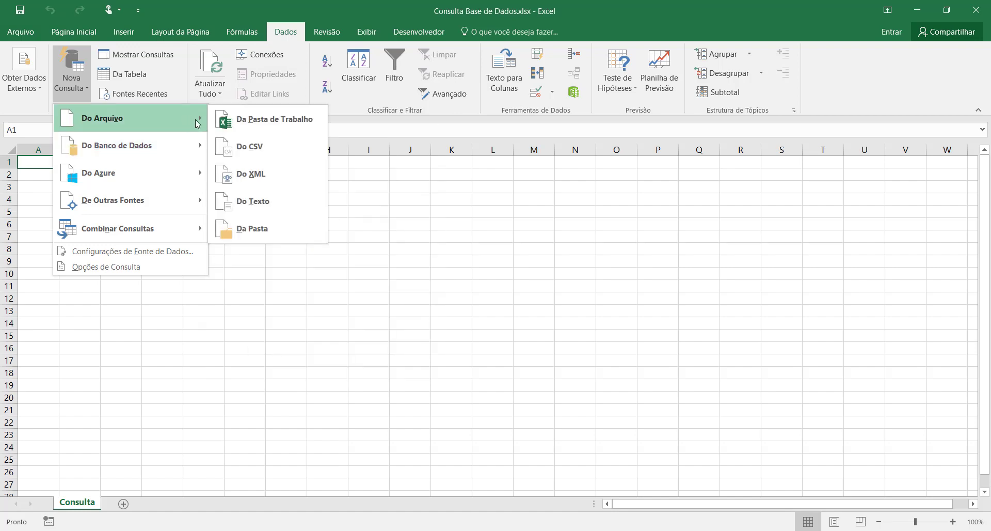
left_click(257, 119)
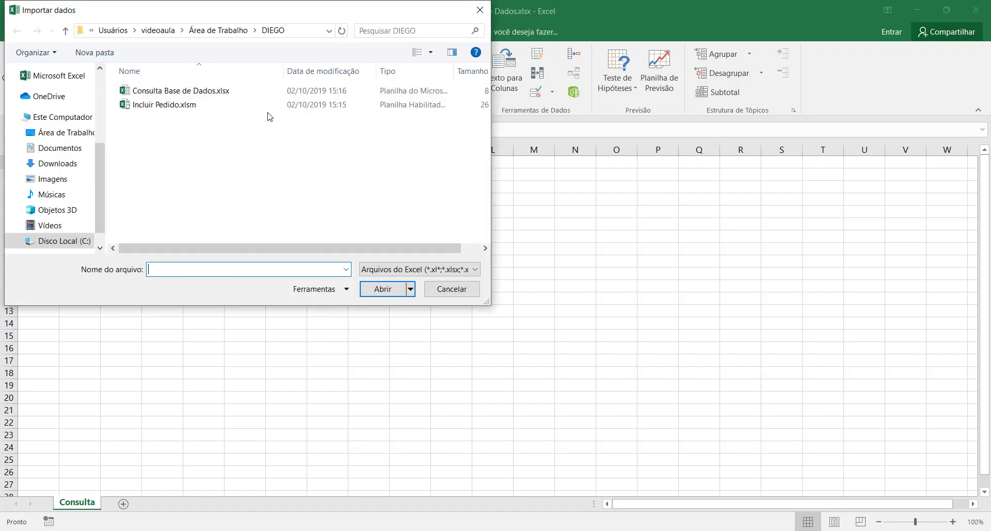
left_click(190, 96)
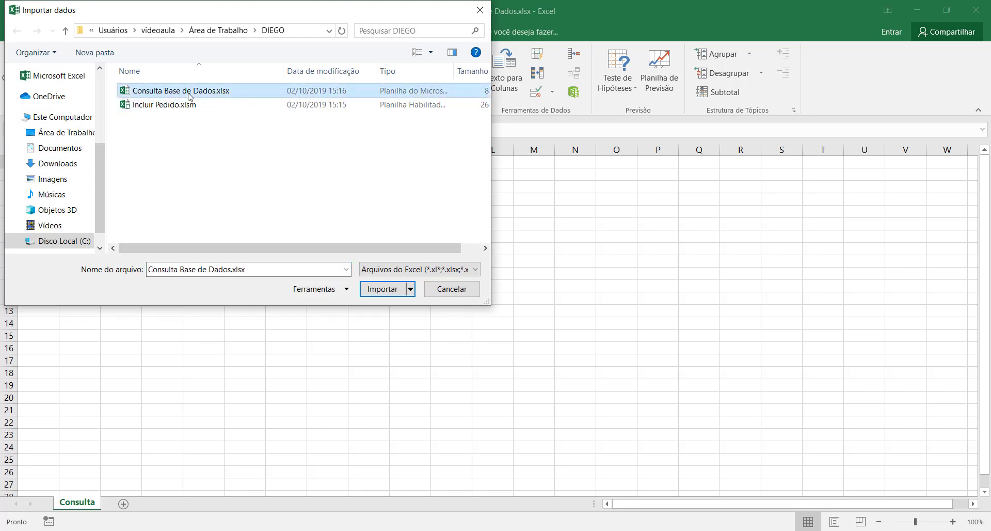
left_click(165, 109)
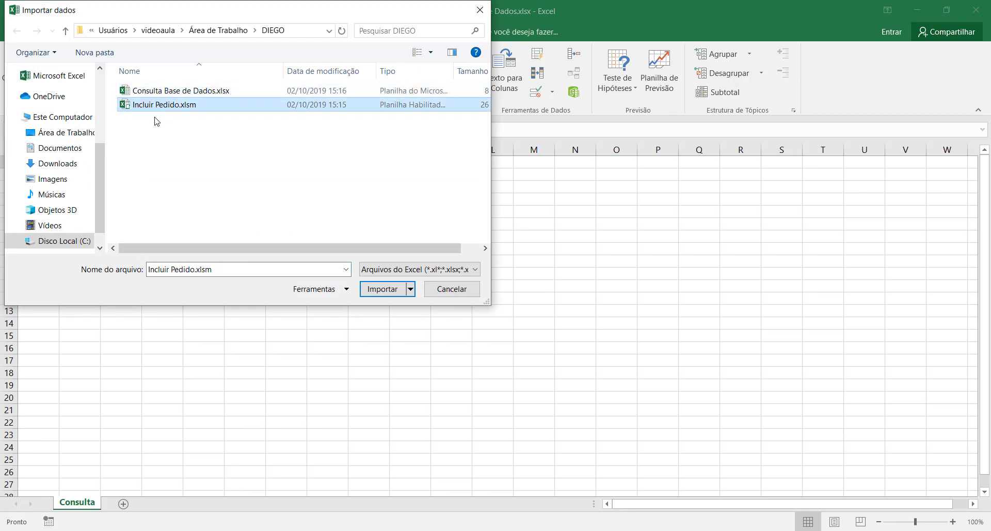
left_click(378, 290)
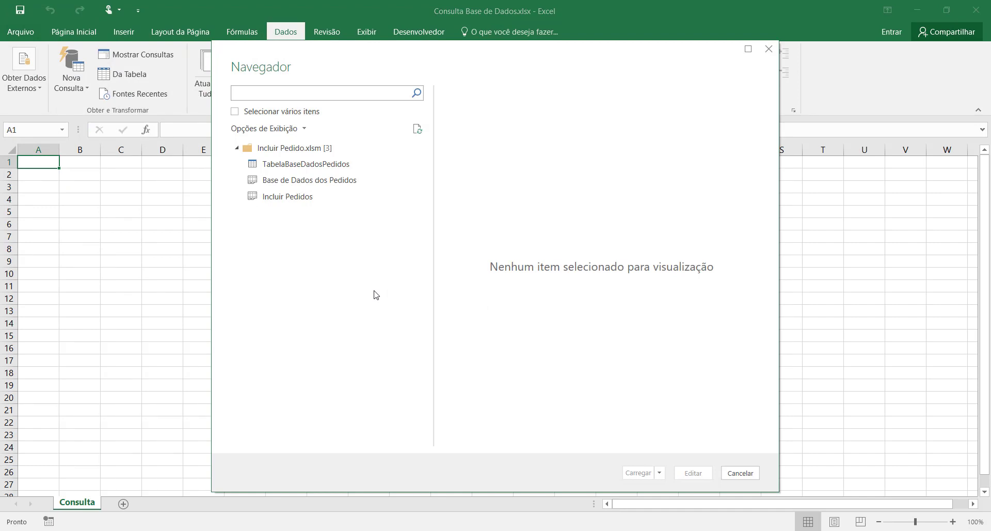
Step: Open TabelaBaseDadosPedidos in the Power Query Editor, check its columns, and load the query into a new sheet
left_click(312, 166)
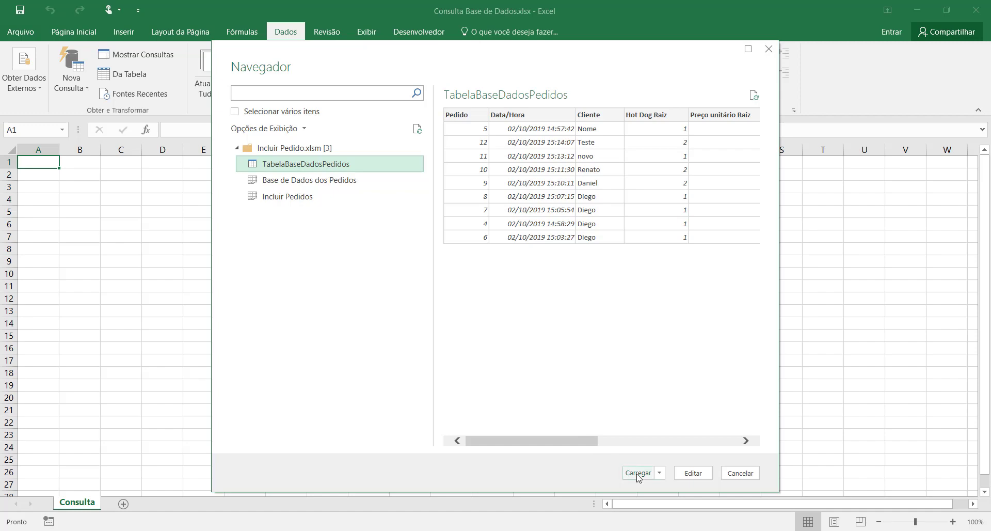
left_click(693, 473)
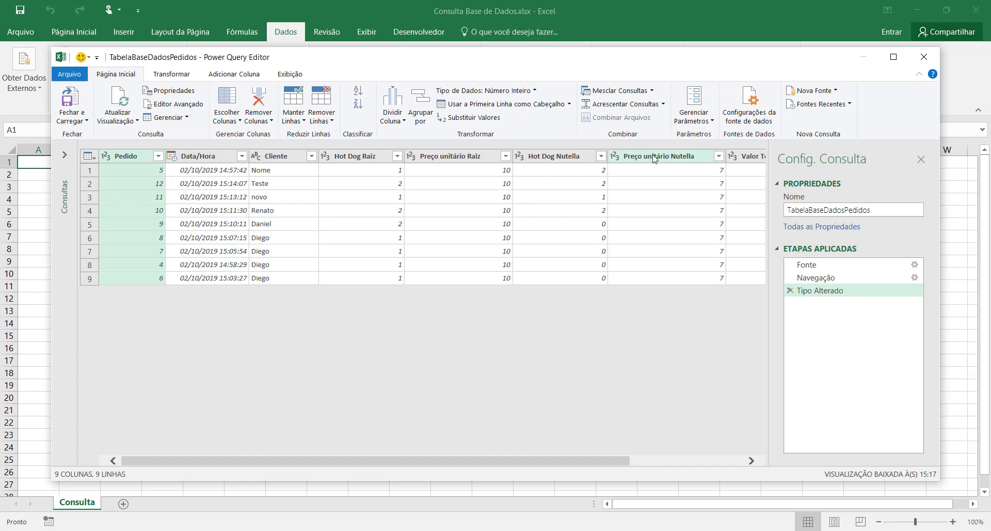
left_click_drag(589, 461, 439, 462)
left_click(75, 102)
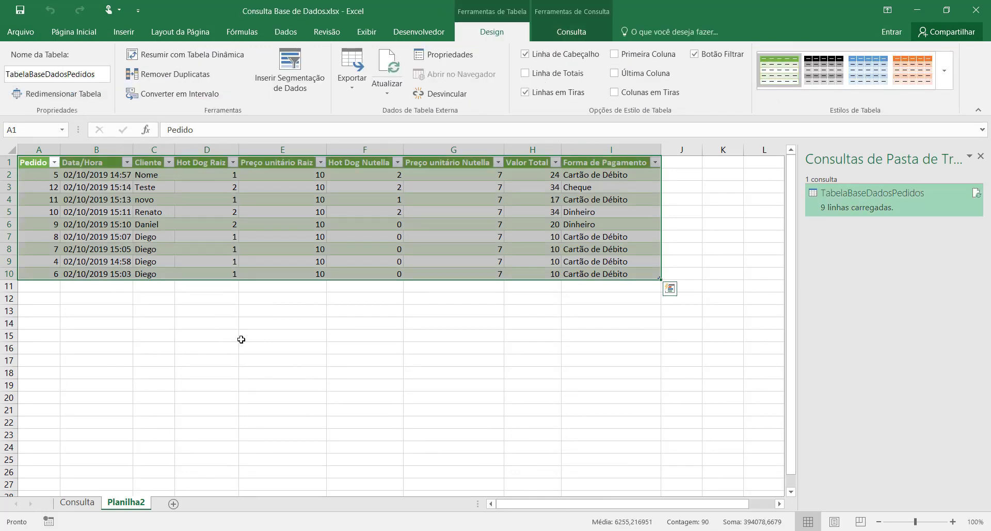
left_click(290, 328)
left_click(516, 347)
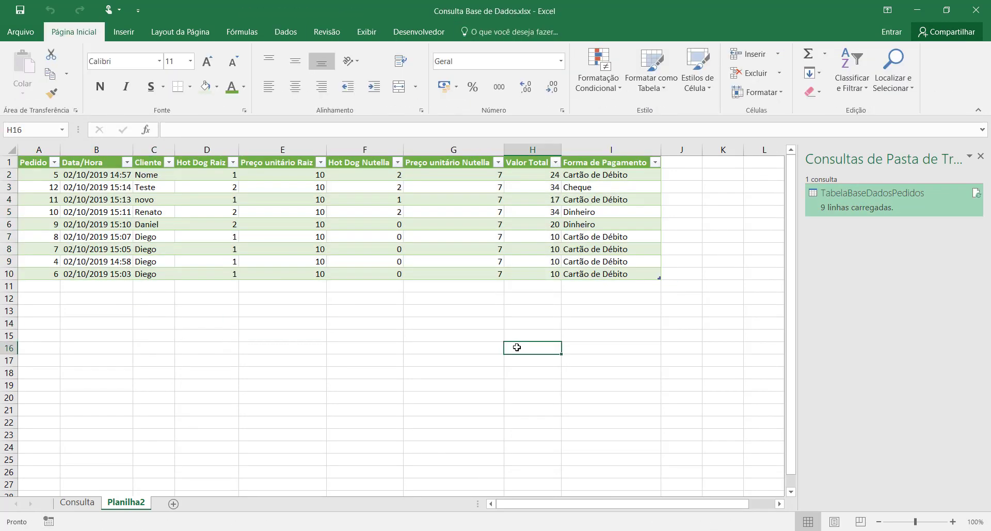
Step: Switch to the Incluir Pedidos sheet of Incluir Pedido.xlsm and enter the customer's name in the Cliente field
mouse_move(431, 526)
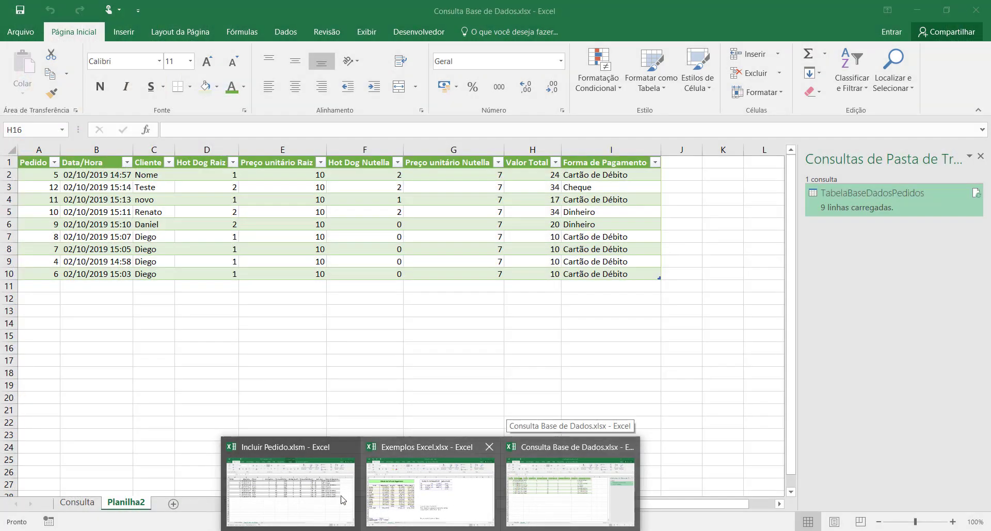
left_click(327, 505)
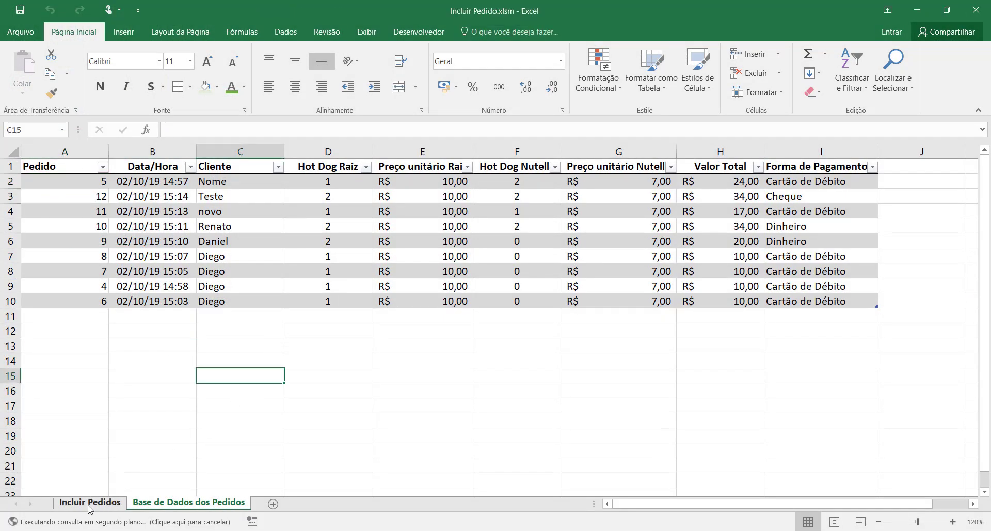
left_click(89, 502)
left_click(198, 247)
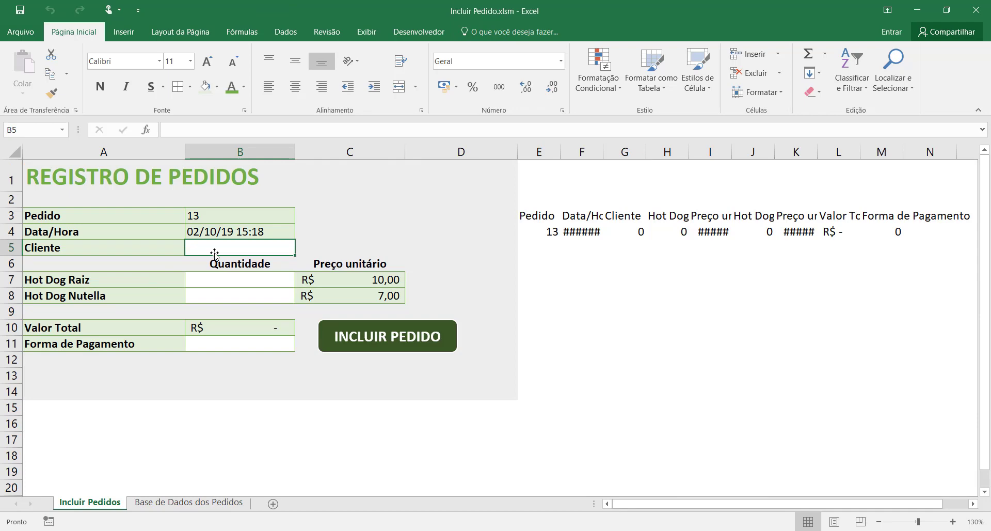
type("Ricardo")
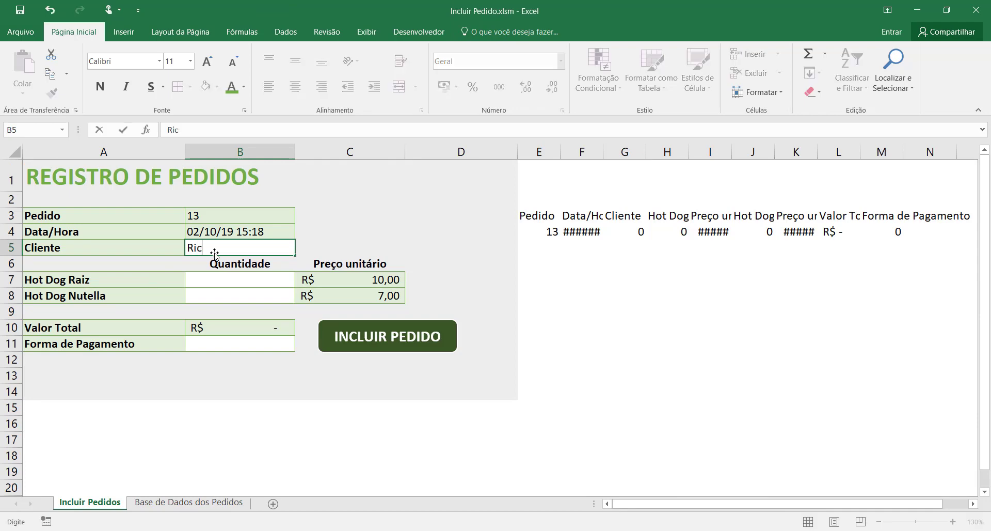
Step: Set the order quantities of both Hot Dog Raiz and Hot Dog Nutella to 1
left_click(221, 274)
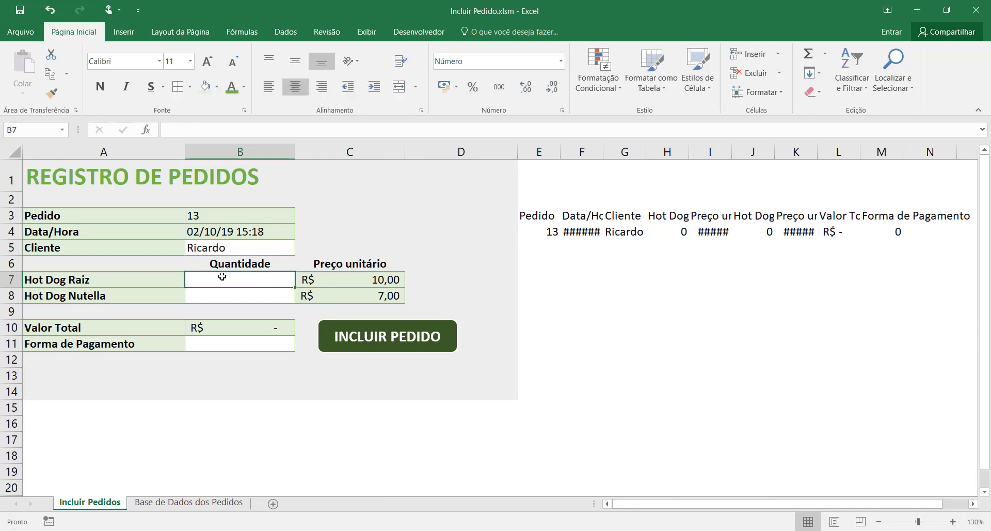
key("End")
left_click(222, 295)
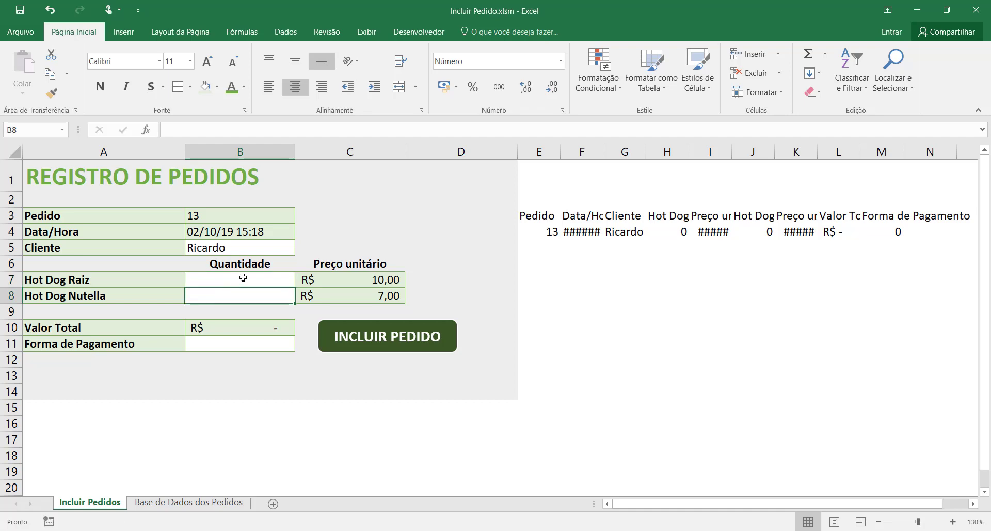
left_click(246, 278)
key("End")
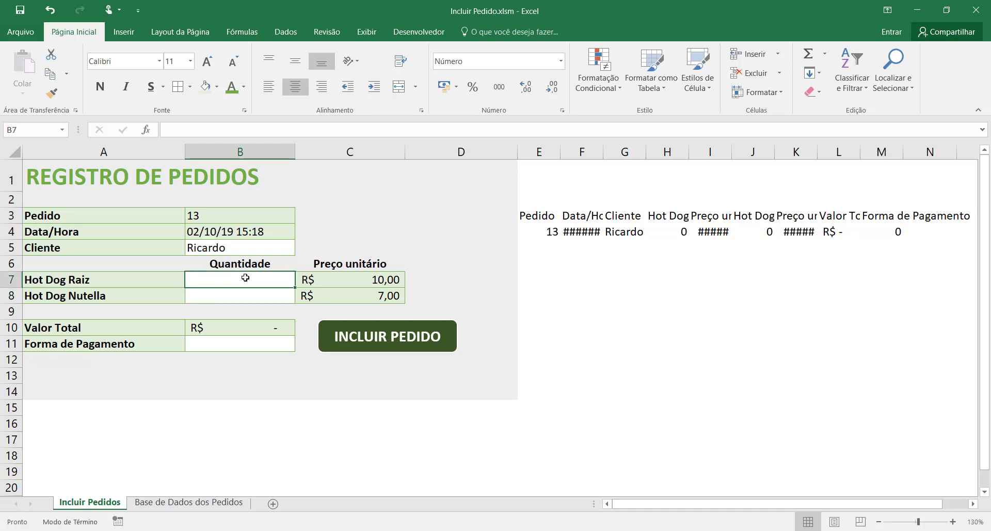
type("1")
double_click(247, 299)
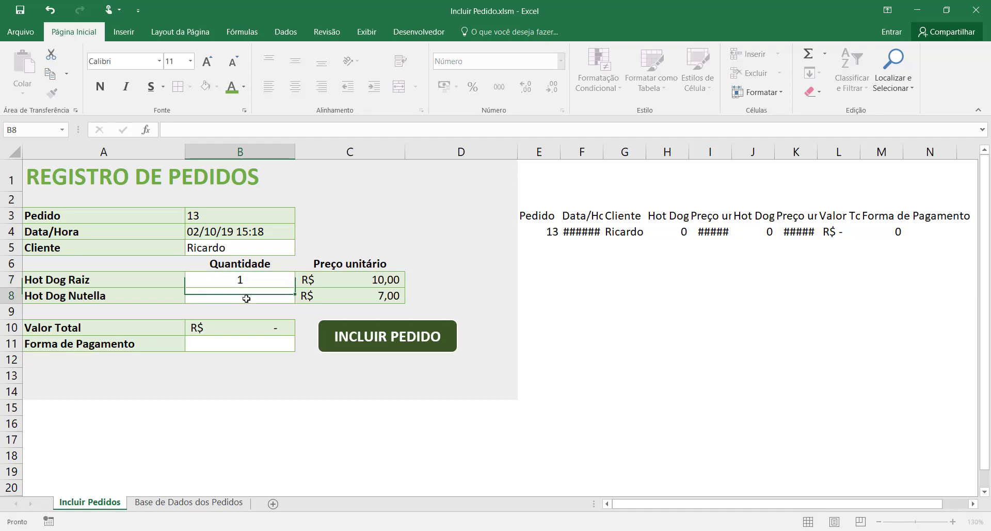
type("1")
Step: Choose Dinheiro as Forma de Pagamento and submit the order, checking it in Base de Dados dos Pedidos
left_click(240, 344)
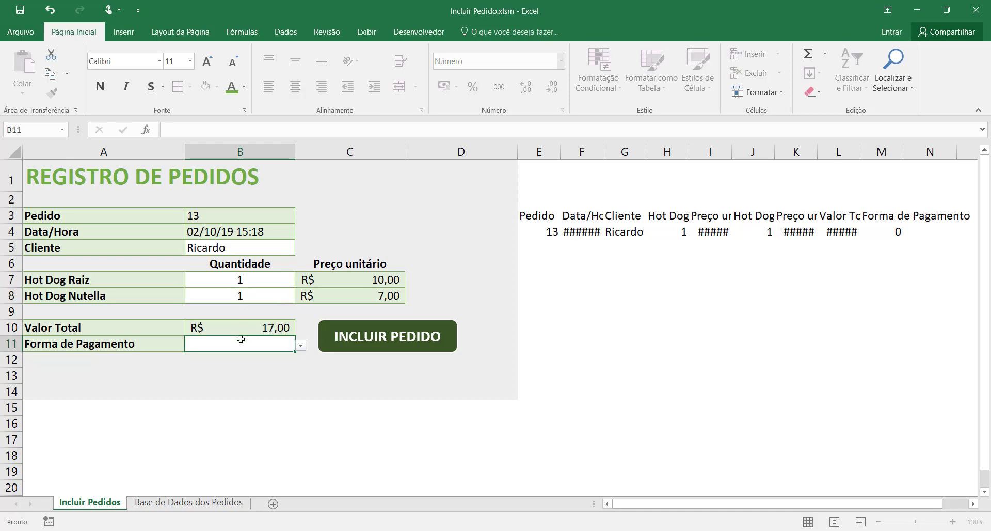
left_click(301, 345)
left_click(289, 358)
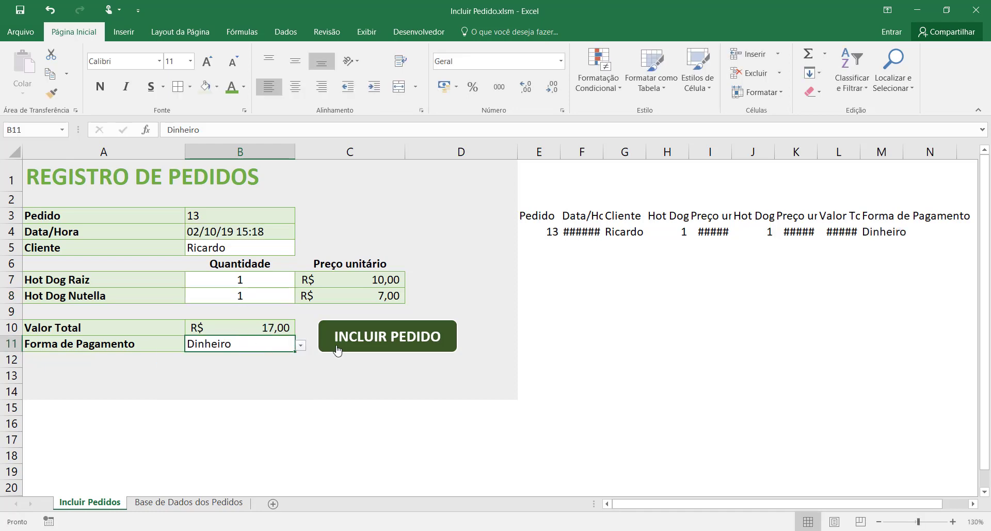
left_click(352, 340)
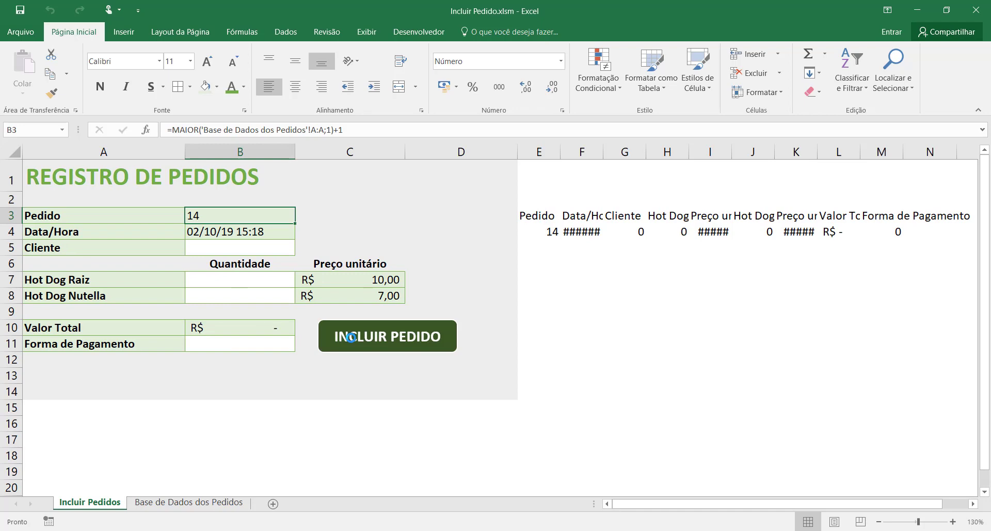
left_click(227, 503)
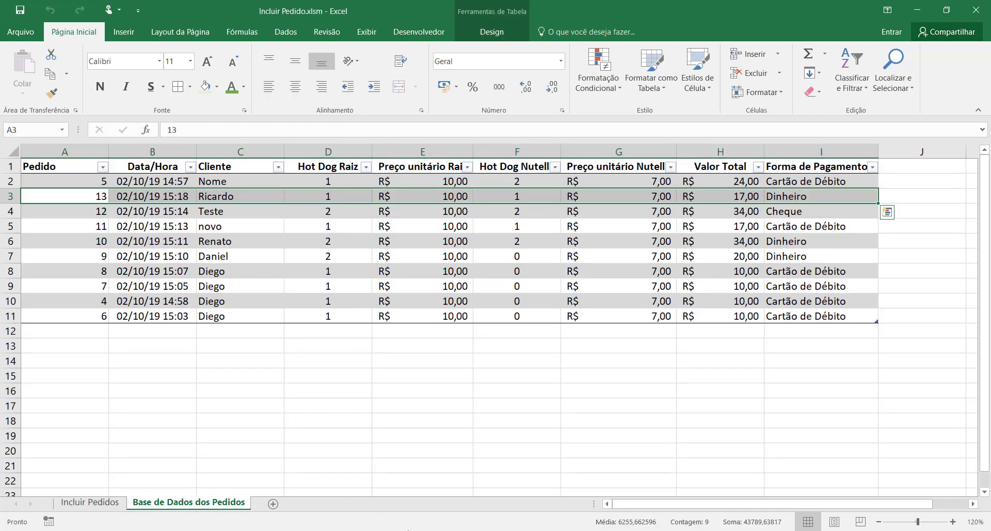
Step: Return to Consulta Base de Dados.xlsx and refresh all of its data connections
left_click(540, 509)
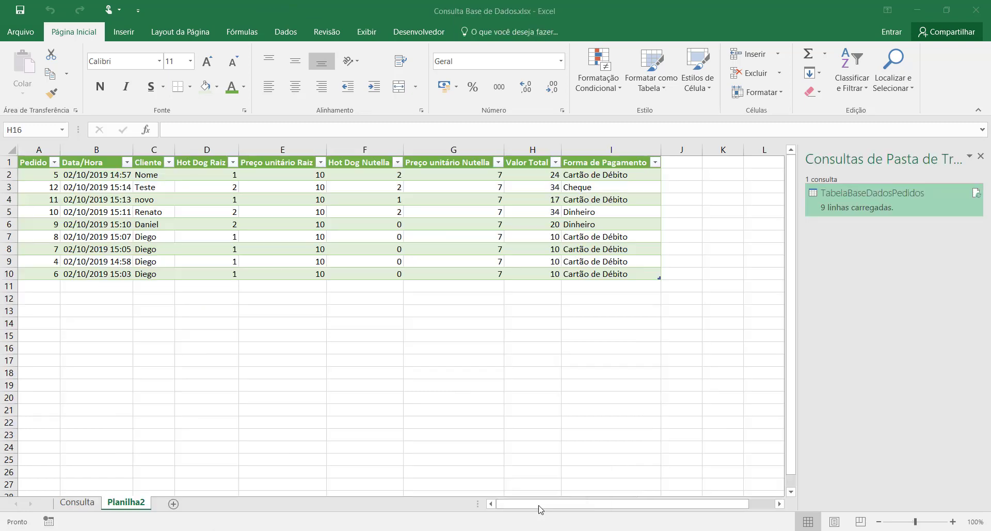
left_click(366, 383)
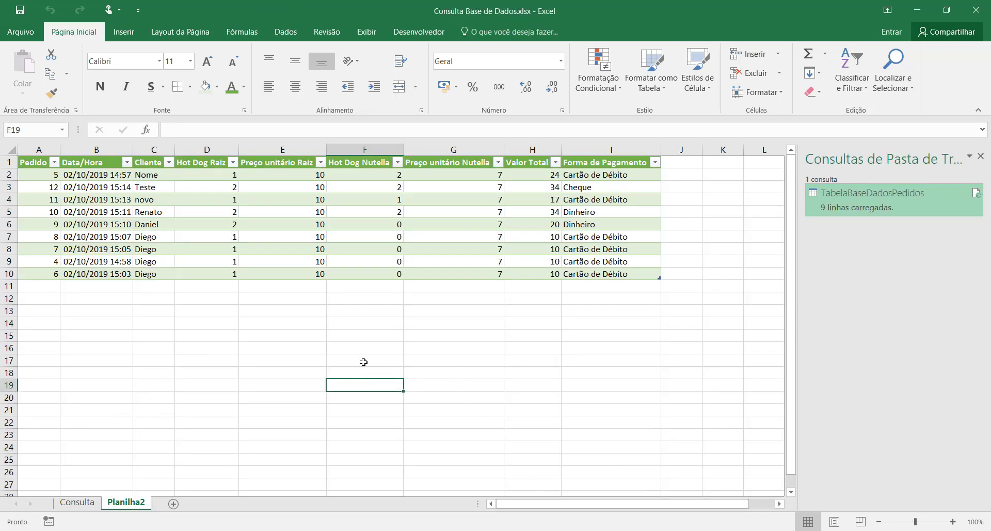
left_click(281, 33)
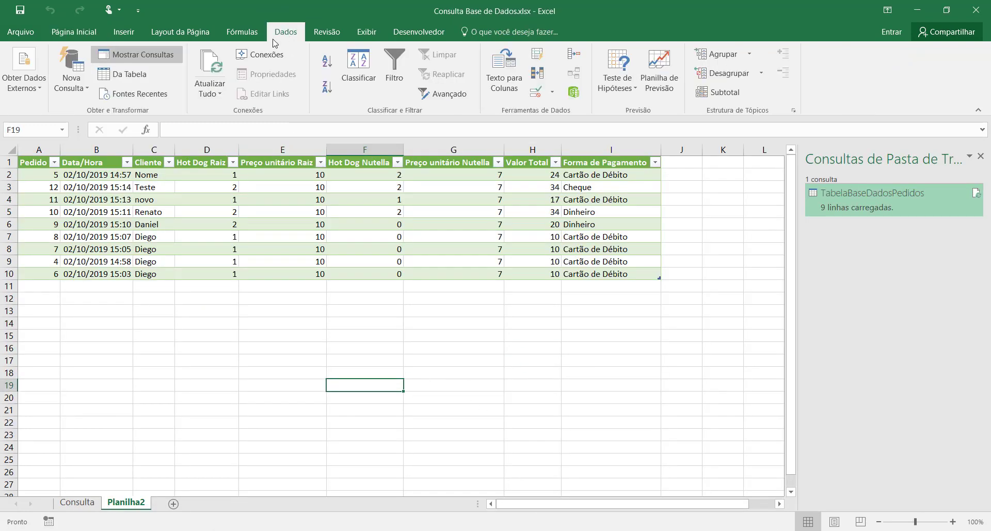
left_click(217, 65)
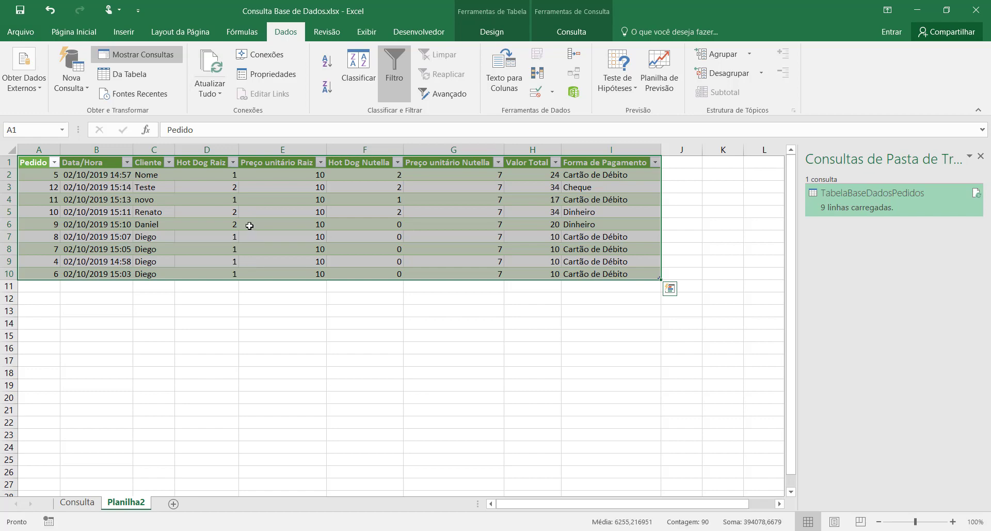
Step: Examine the refresh controls in the connection properties of the TabelaBaseDadosPedidos query, leaving the timed refresh off
left_click(220, 94)
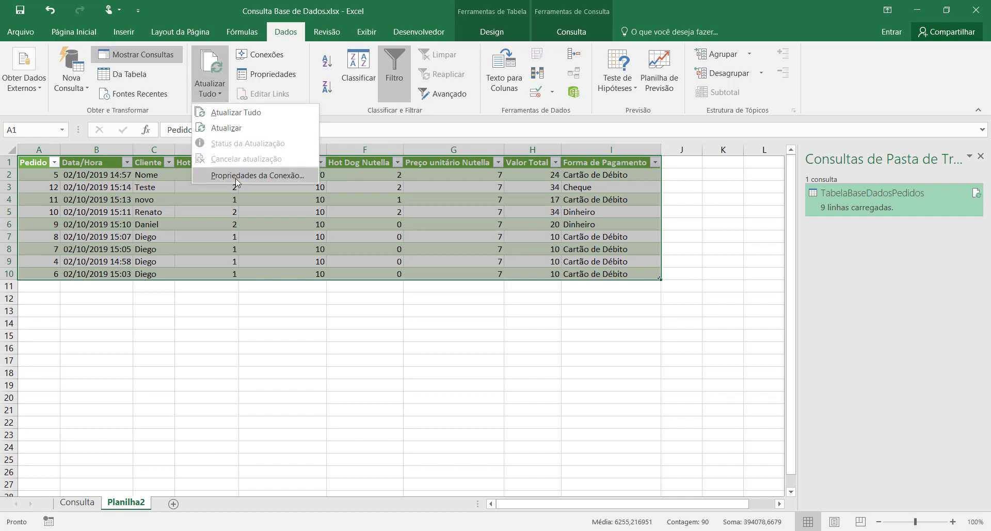
left_click(253, 177)
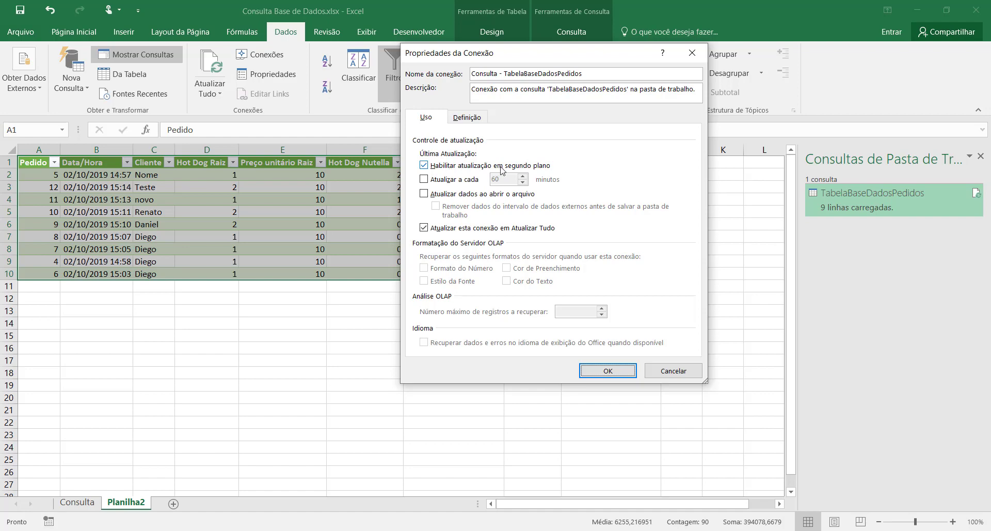
left_click(425, 180)
left_click(432, 180)
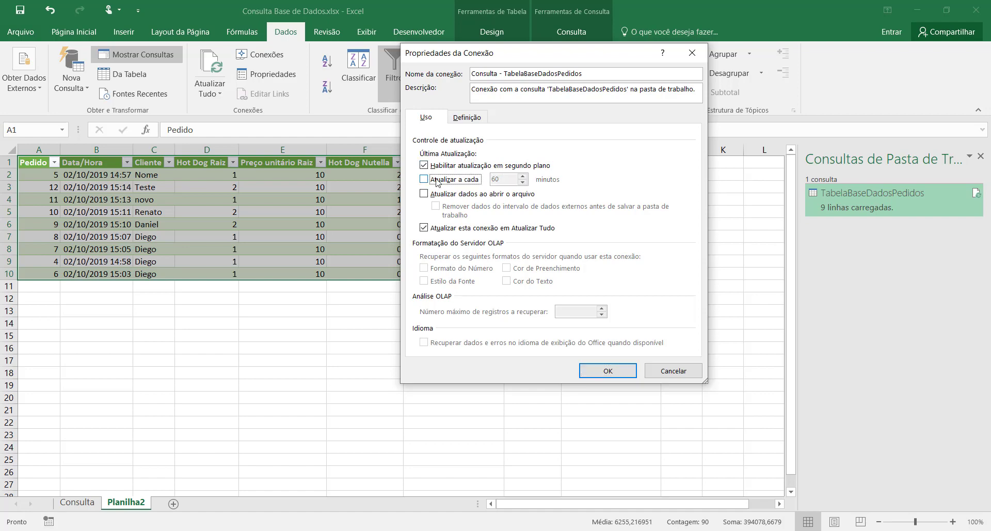
left_click(608, 371)
Step: Refresh all data again and compare the query result with the orders table in Incluir Pedido.xlsm
left_click(224, 71)
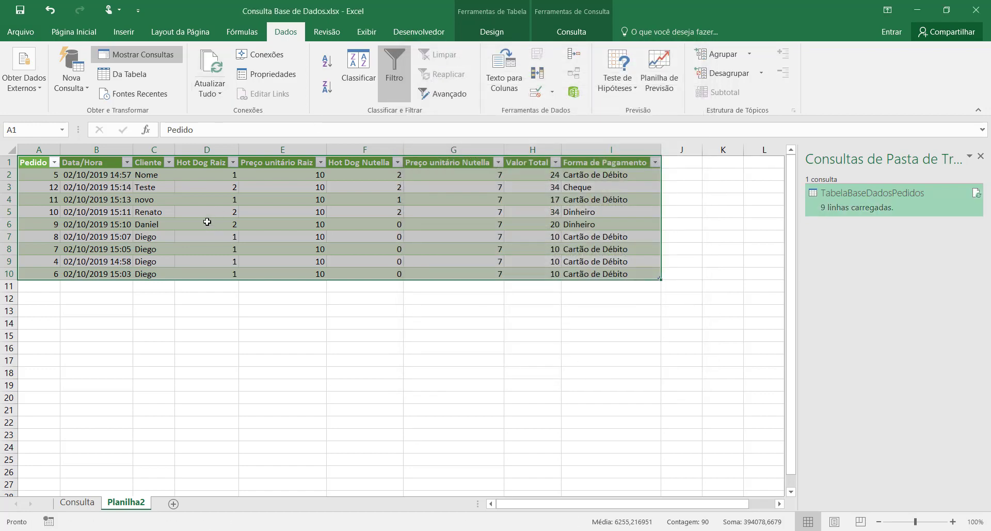
scroll(207, 221, "down", 1)
scroll(208, 221, "up", 1)
left_click(431, 530)
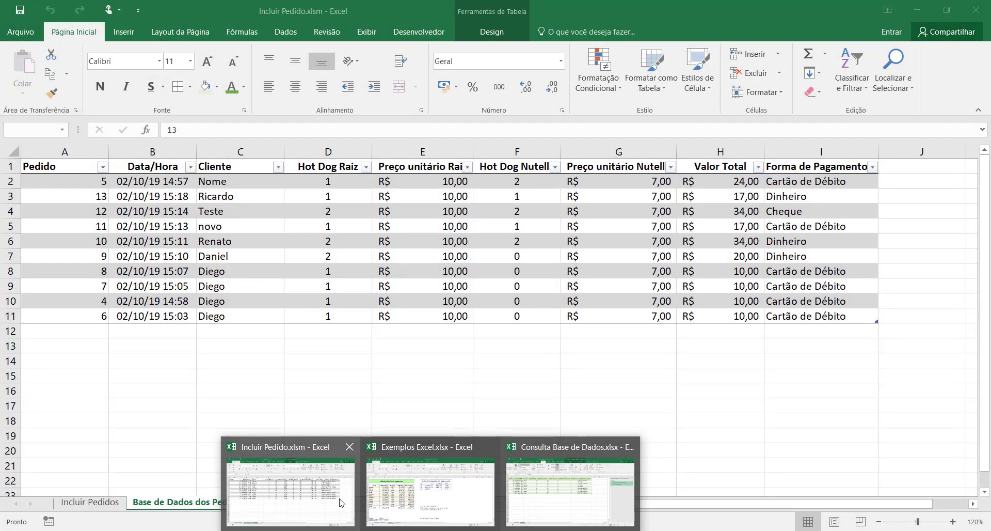
left_click(340, 503)
left_click(199, 374)
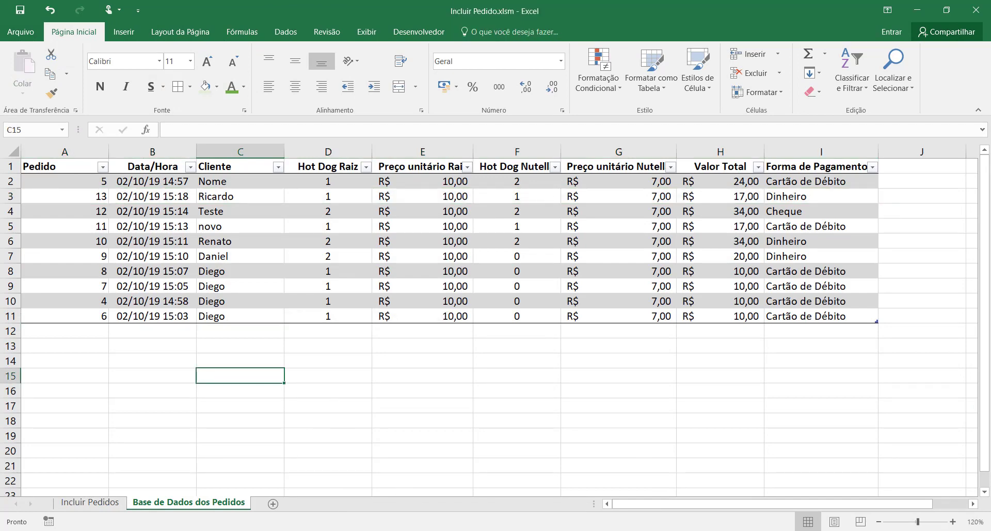
left_click(431, 530)
left_click(549, 520)
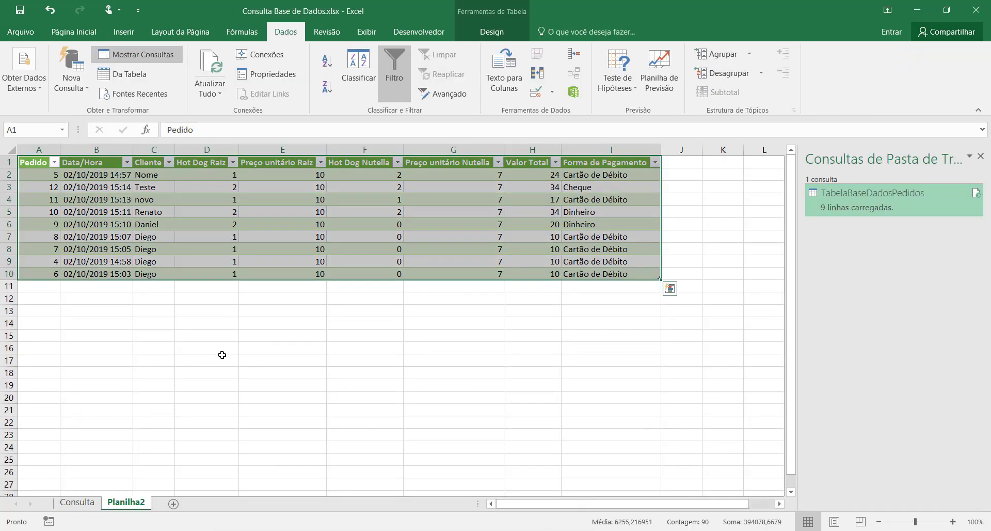
Step: Close the workbook queries pane to leave only the loaded orders table in view
left_click(299, 360)
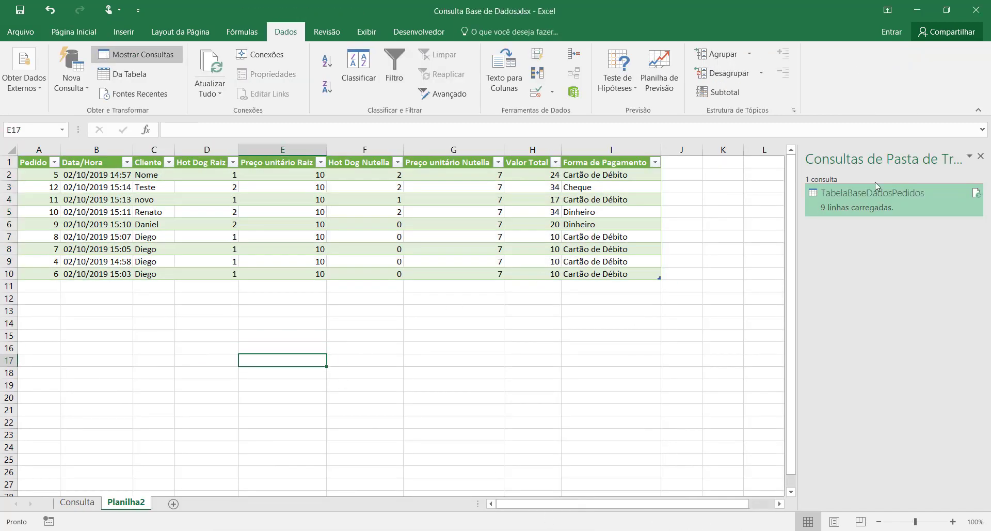
left_click(981, 156)
left_click(767, 241)
left_click(741, 321)
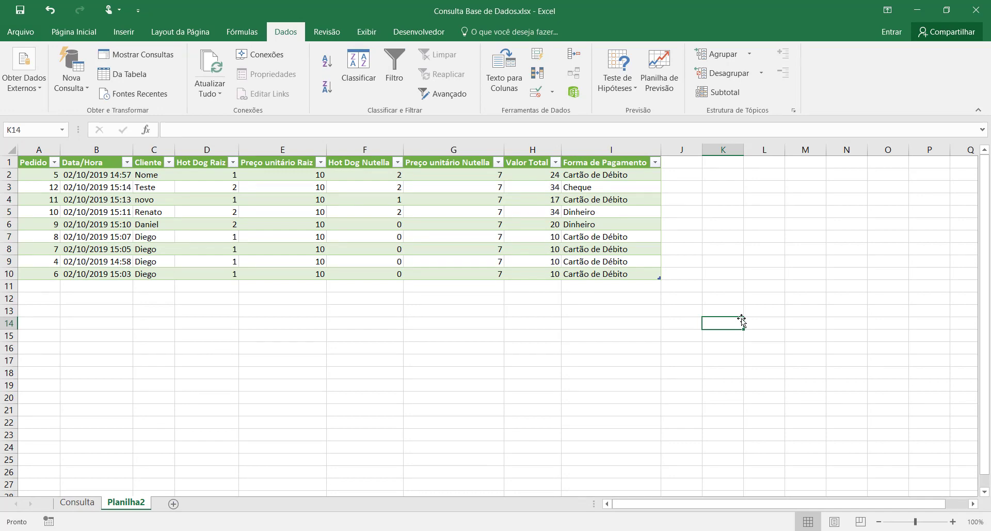
Step: Save and close Consulta Base de Dados.xlsx, and reopen it from the DIEGO folder with its external data connections enabled
left_click(983, 9)
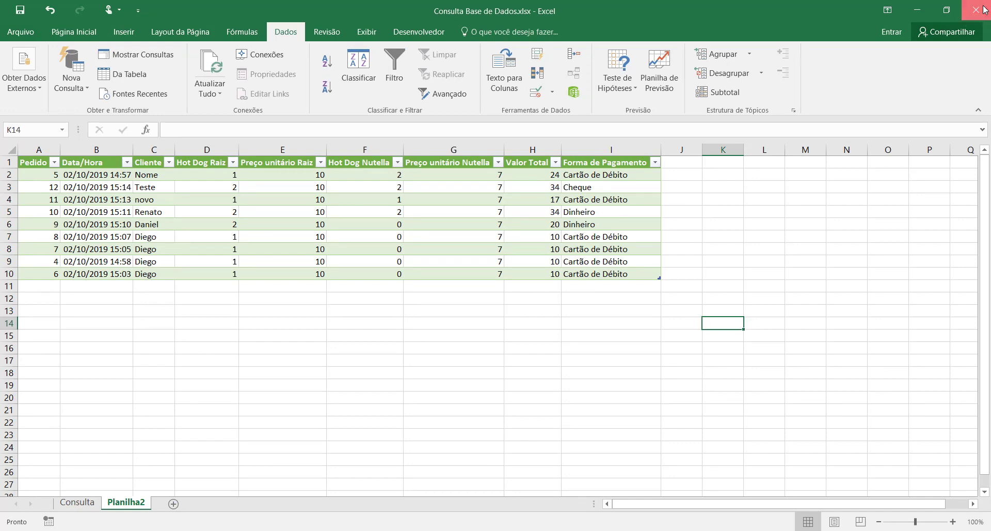
left_click(442, 290)
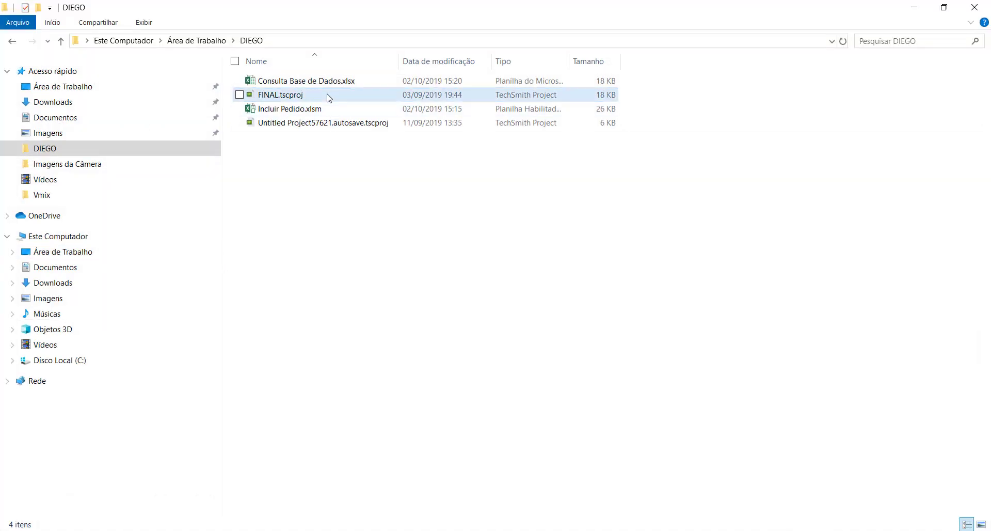
left_click(329, 83)
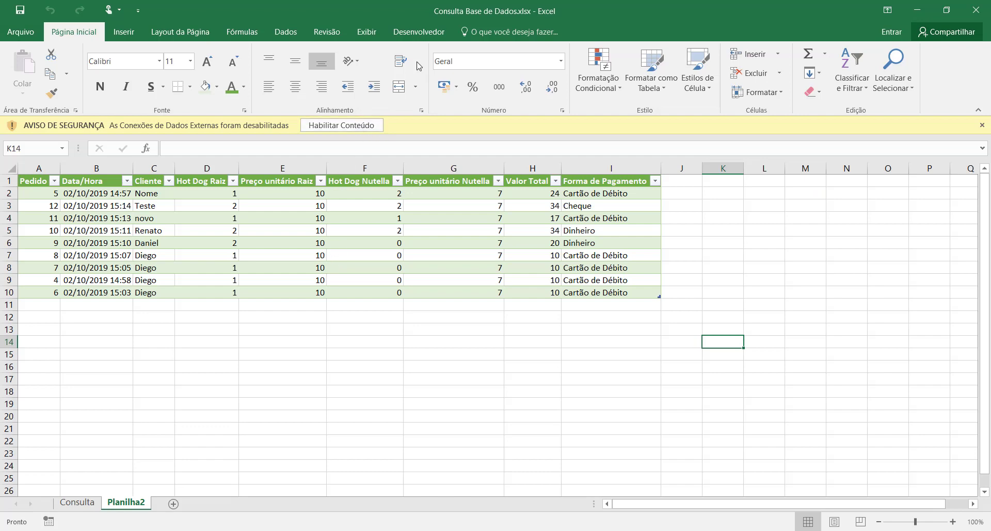
left_click(340, 125)
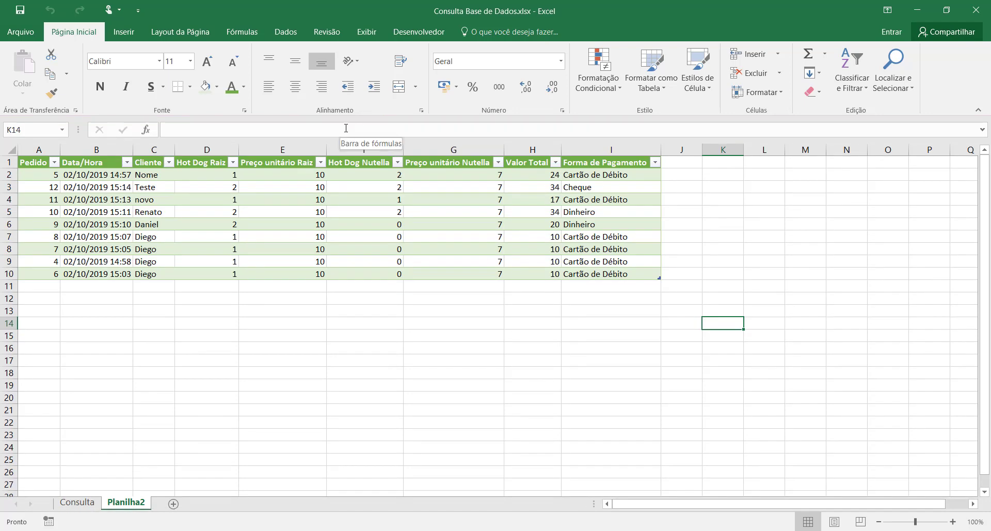
Step: Refresh all data on Planilha2 in the reopened workbook, and switch to Incluir Pedido.xlsm to check the source orders table
scroll(429, 317, "down", 2)
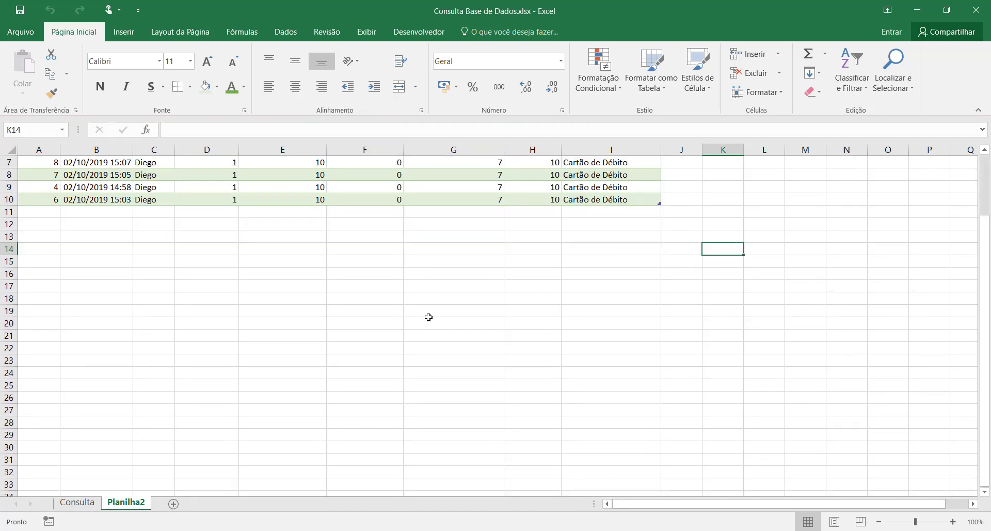
scroll(428, 317, "up", 2)
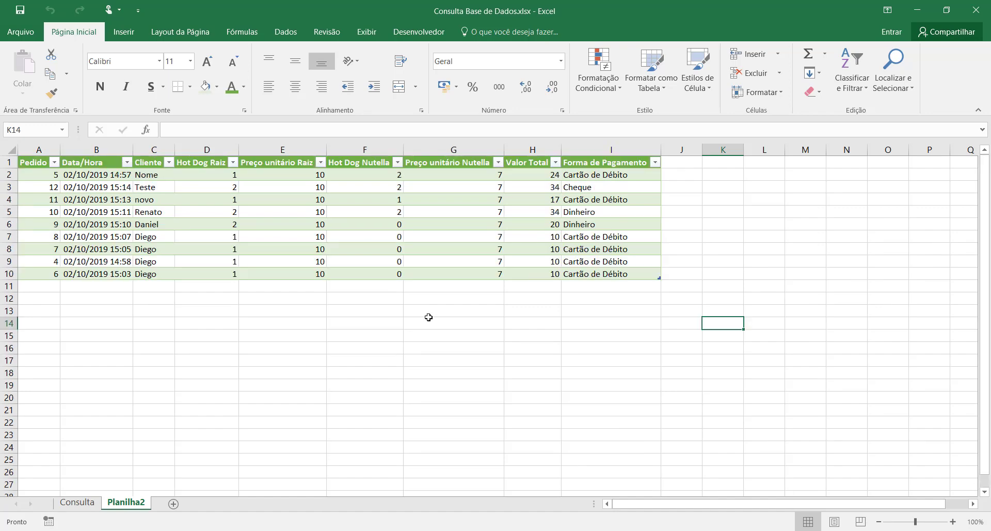
left_click(85, 504)
left_click(115, 507)
left_click(291, 33)
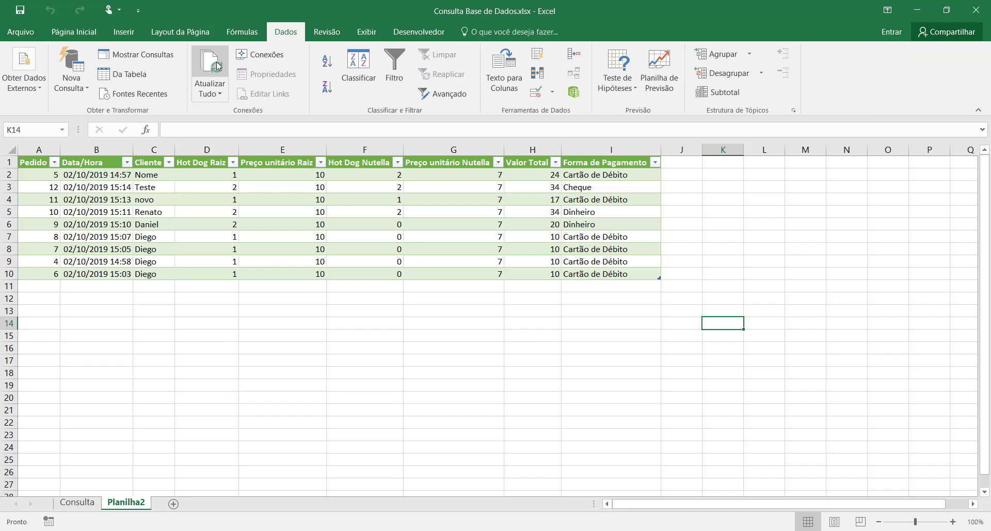
left_click(201, 69)
left_click(587, 349)
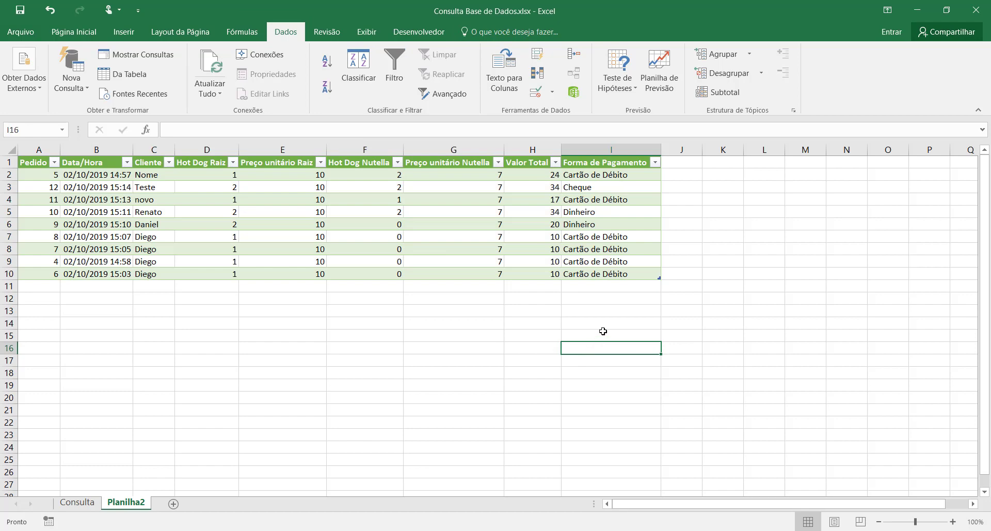
left_click(603, 334)
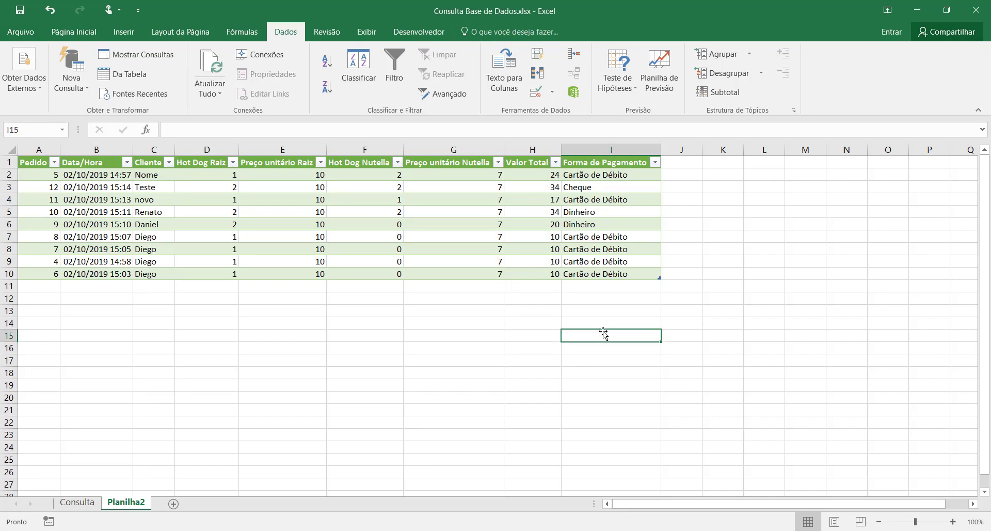
key("alt+Tab")
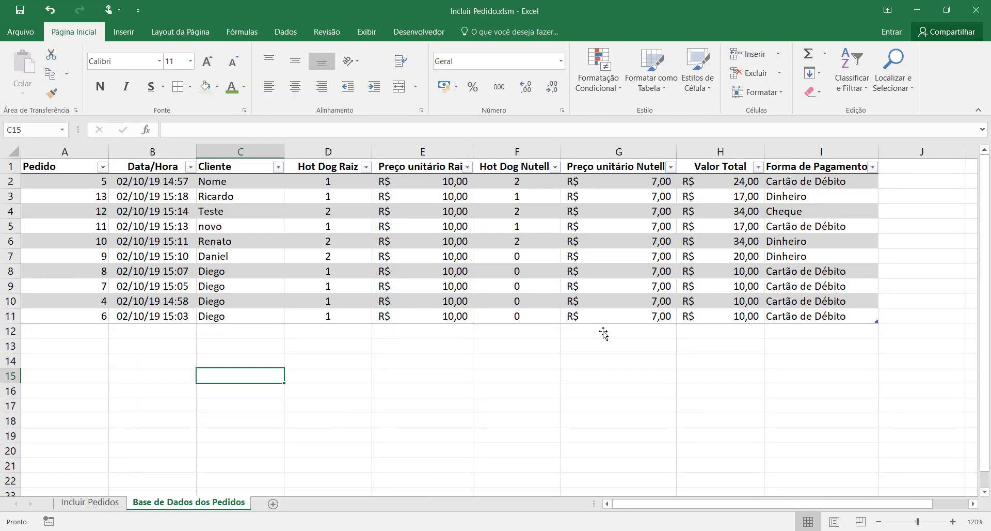
Step: Save Incluir Pedido.xlsm with its current orders table and return to the Incluir Pedidos sheet
key("alt+Tab")
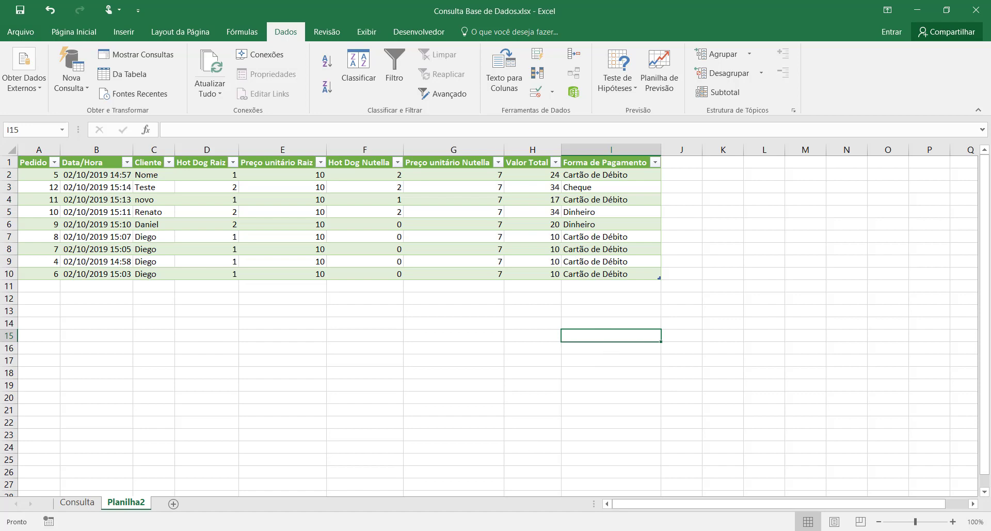
mouse_move(431, 529)
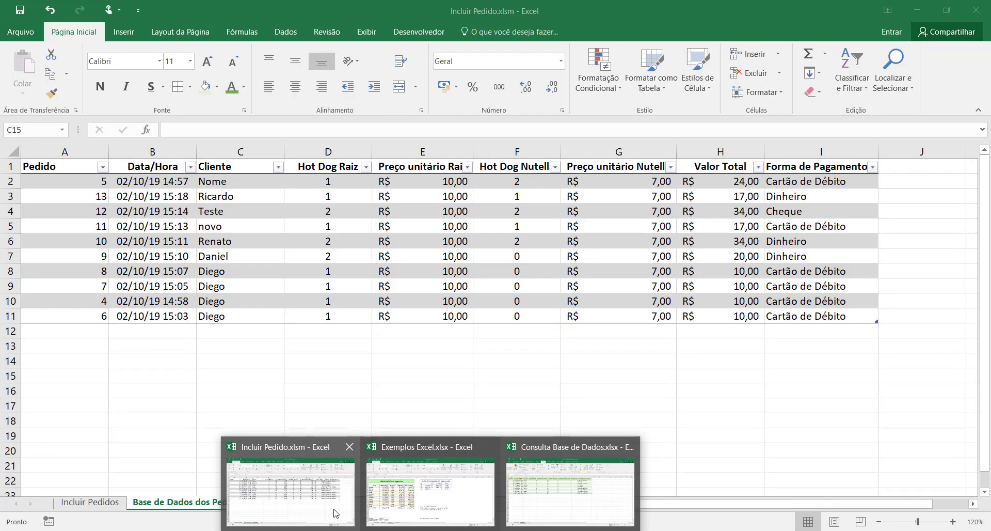
left_click(334, 513)
left_click(330, 403)
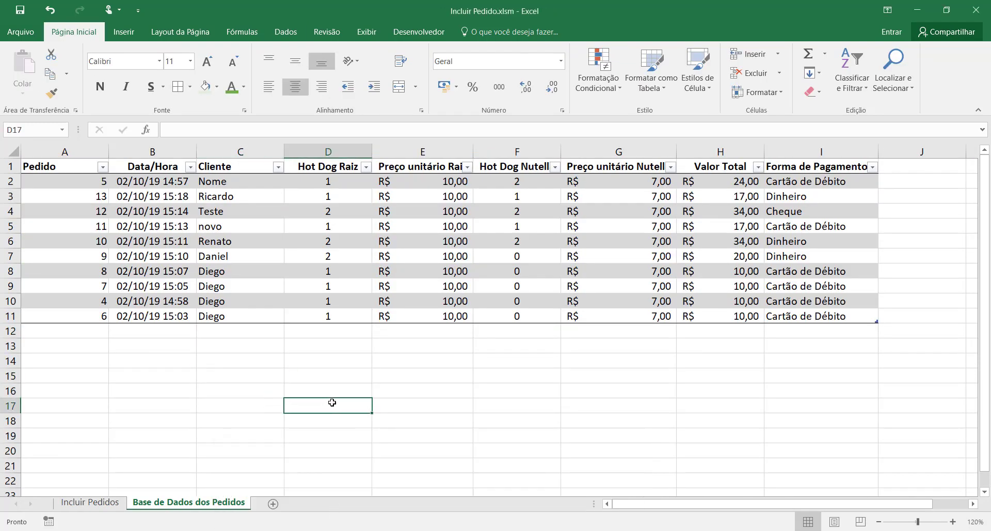
left_click(428, 384)
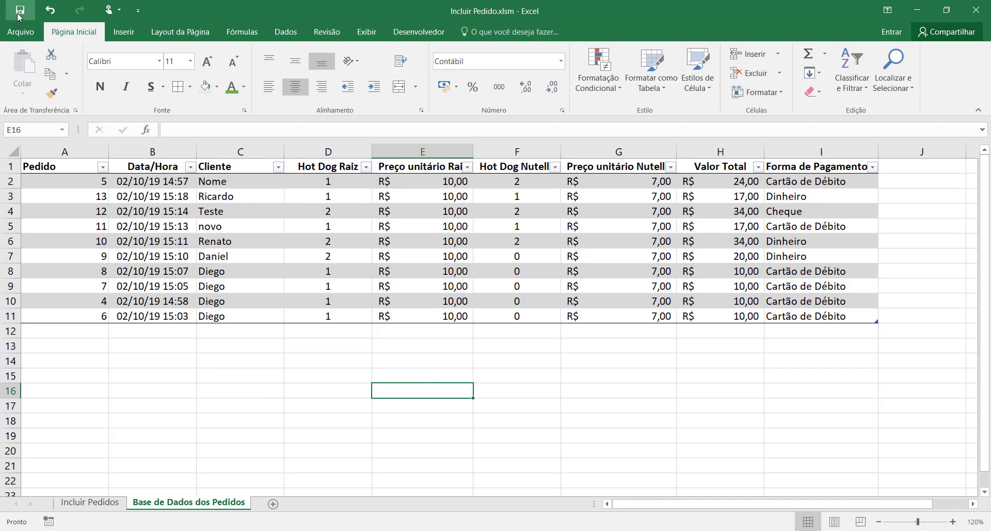
left_click(99, 501)
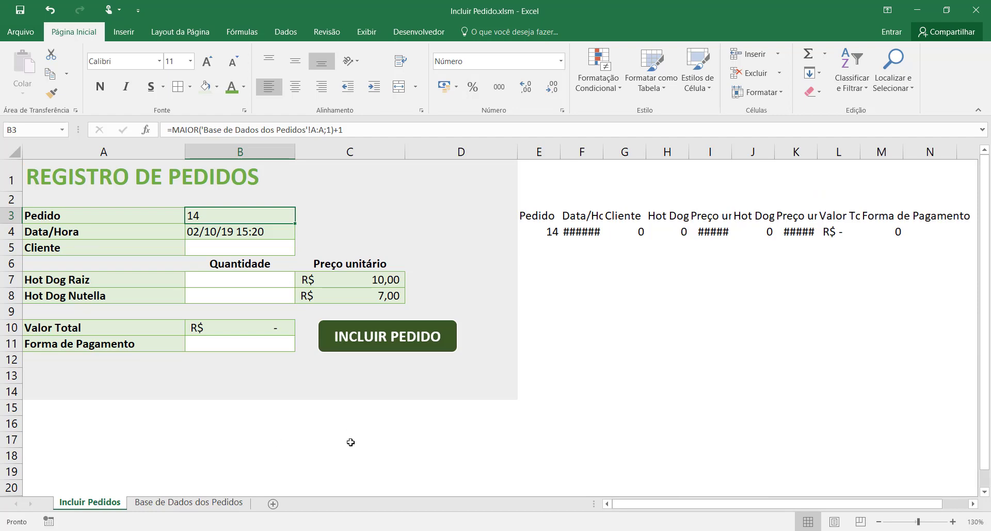
Step: Switch to Consulta Base de Dados.xlsx and refresh all data on Planilha2 from the saved orders workbook
mouse_move(431, 527)
left_click(515, 508)
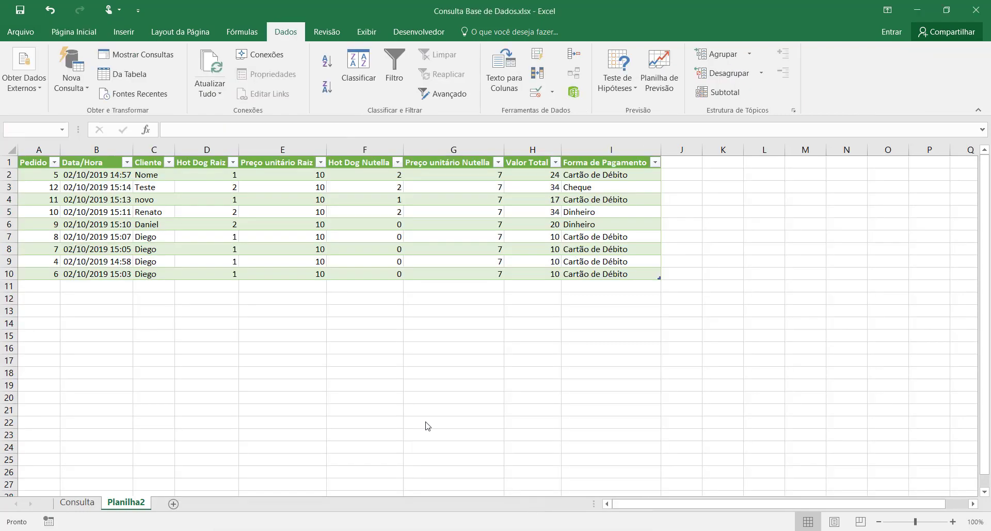
left_click(214, 64)
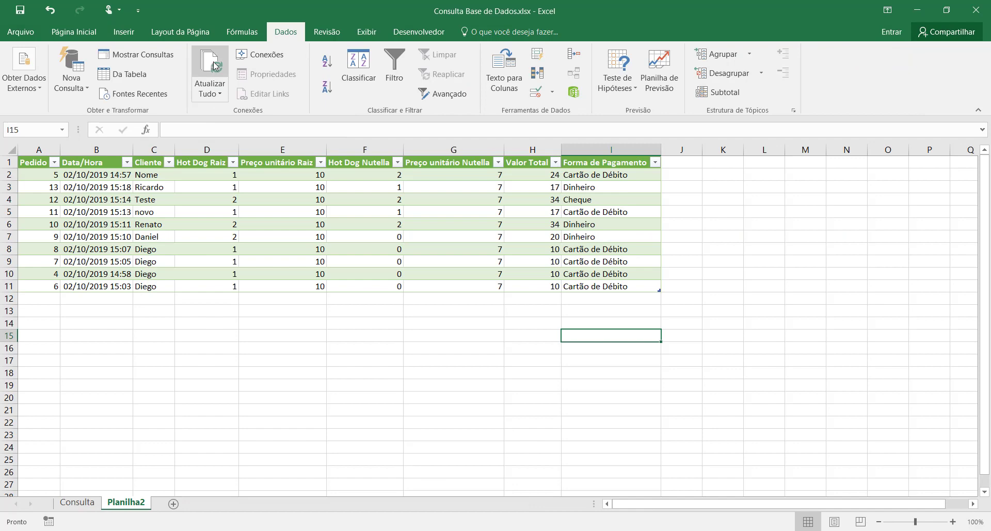
left_click(249, 324)
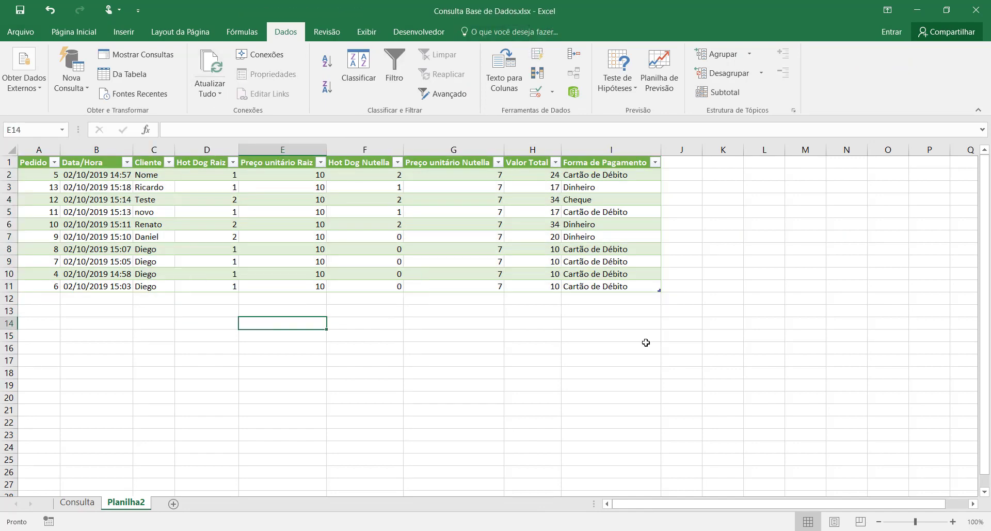
left_click(646, 343)
left_click(695, 284)
left_click(724, 237)
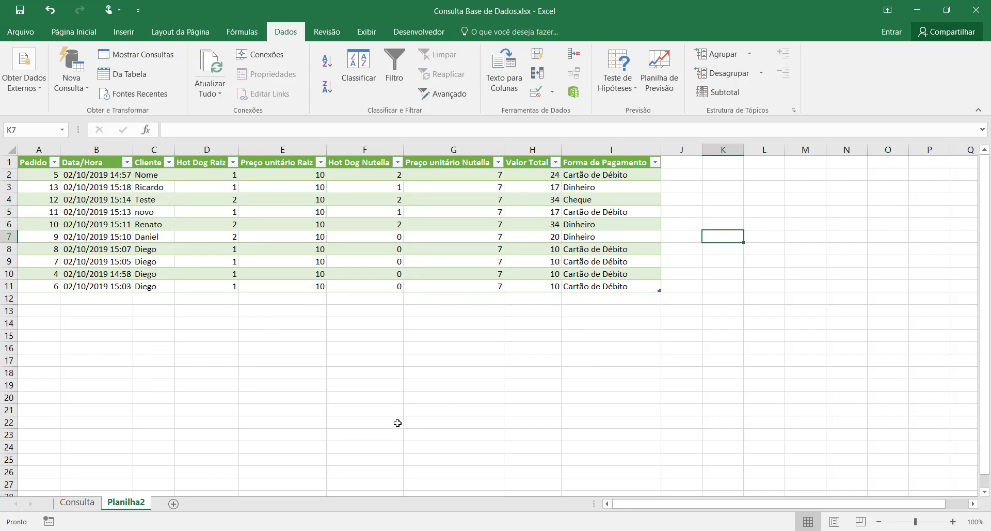
left_click(397, 376)
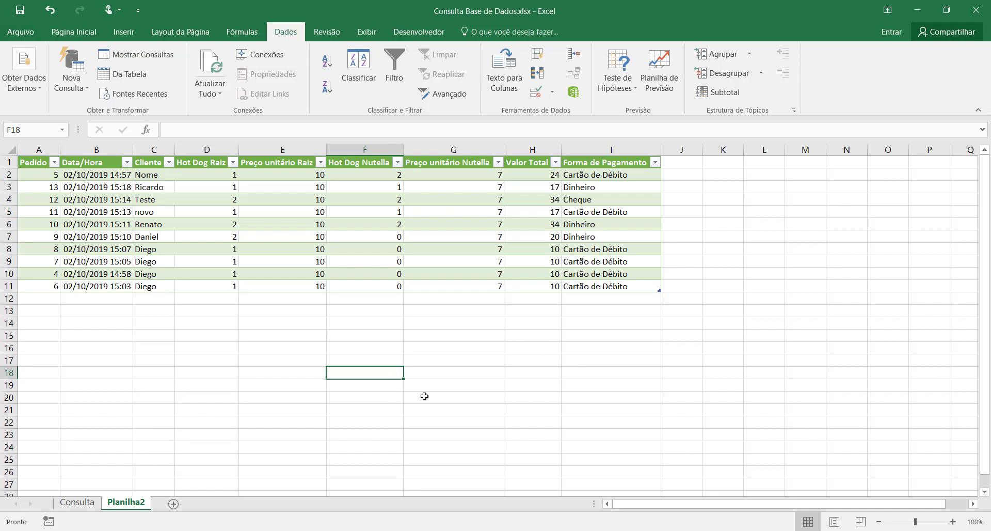
Step: In Incluir Pedido.xlsm, record a macro named Salvar that saves the workbook, and stop the recording
key("alt+Tab")
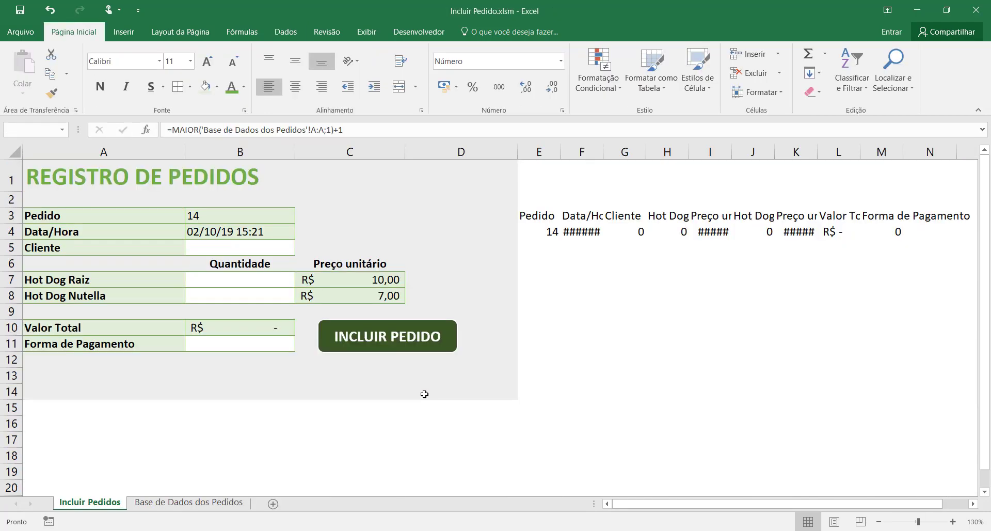
left_click(469, 377)
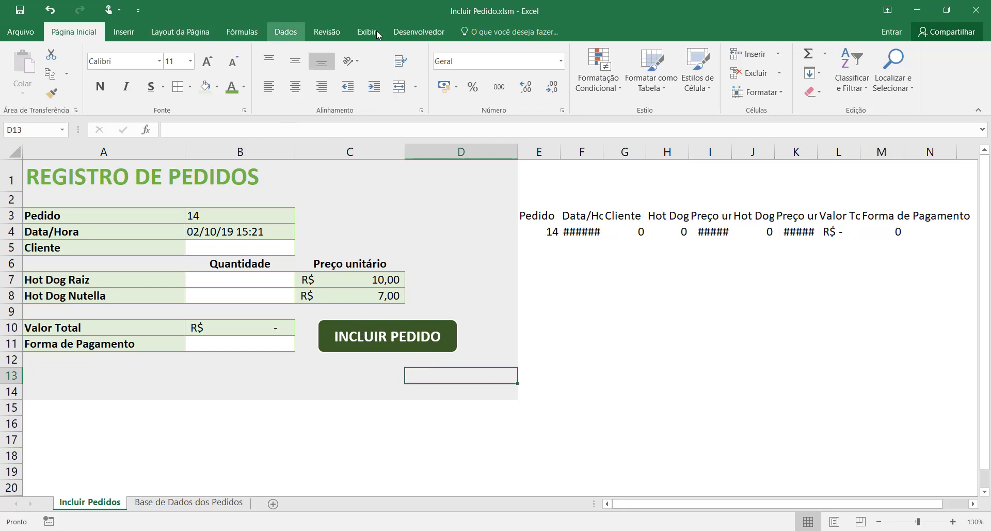
left_click(419, 32)
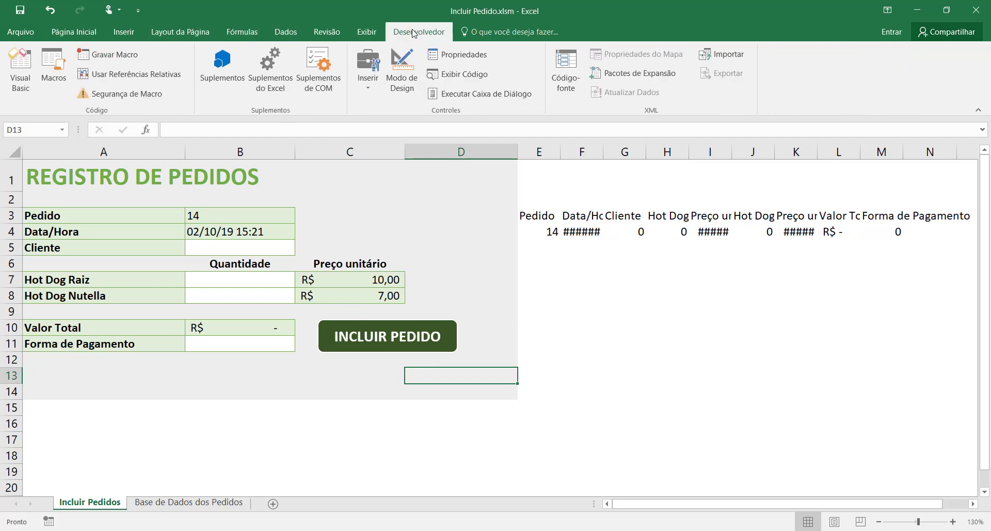
left_click(105, 57)
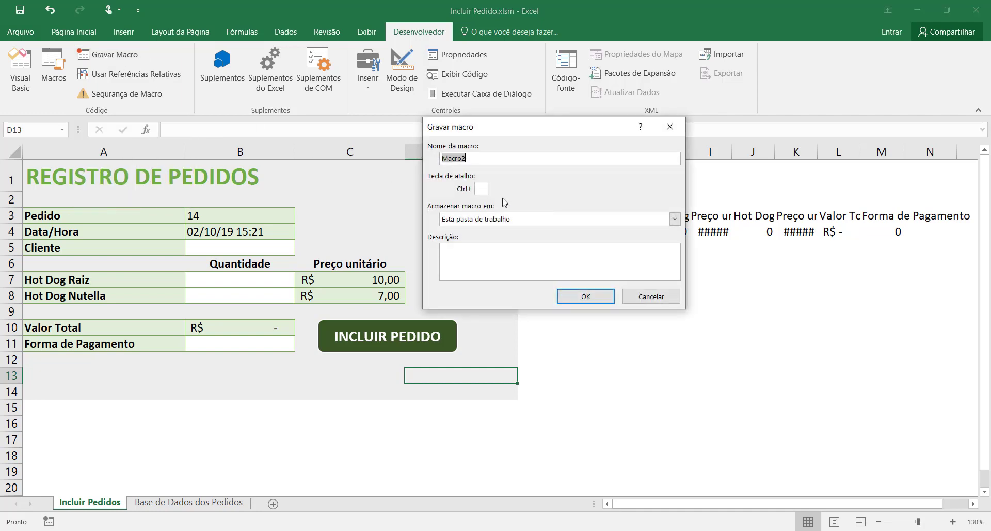
type("Salavar")
left_click(456, 158)
key("BackSpace")
left_click(571, 295)
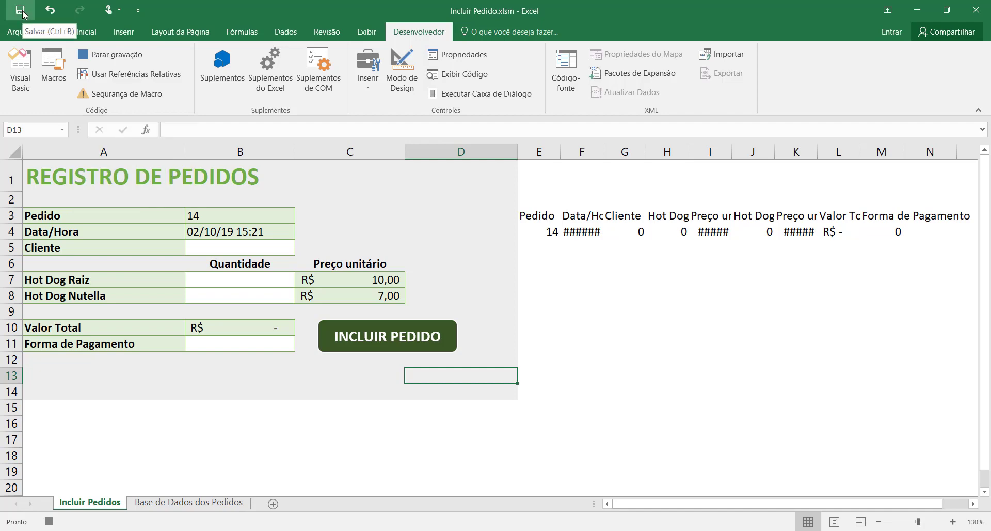
left_click(109, 54)
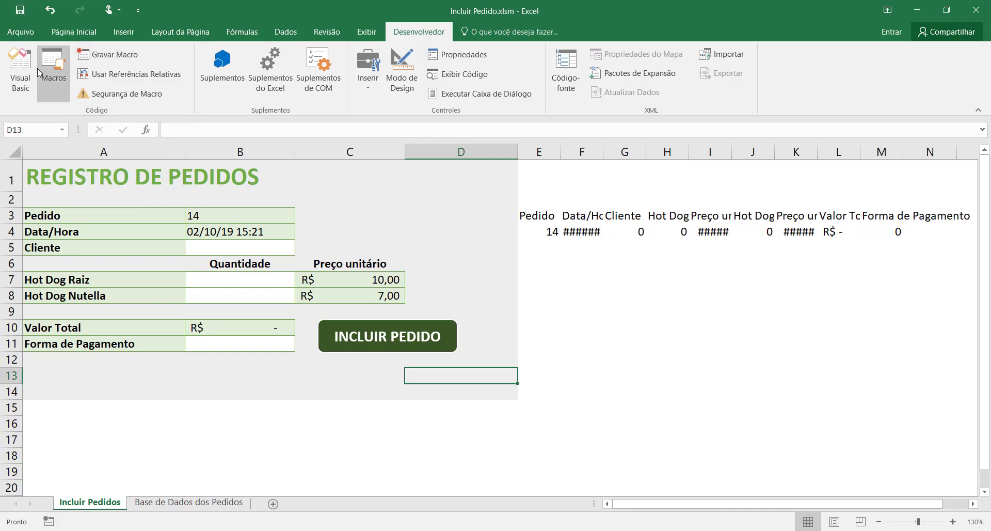
Step: Open the Salvar macro's code for editing and copy its ActiveWorkbook.Save line
left_click(54, 67)
left_click(437, 155)
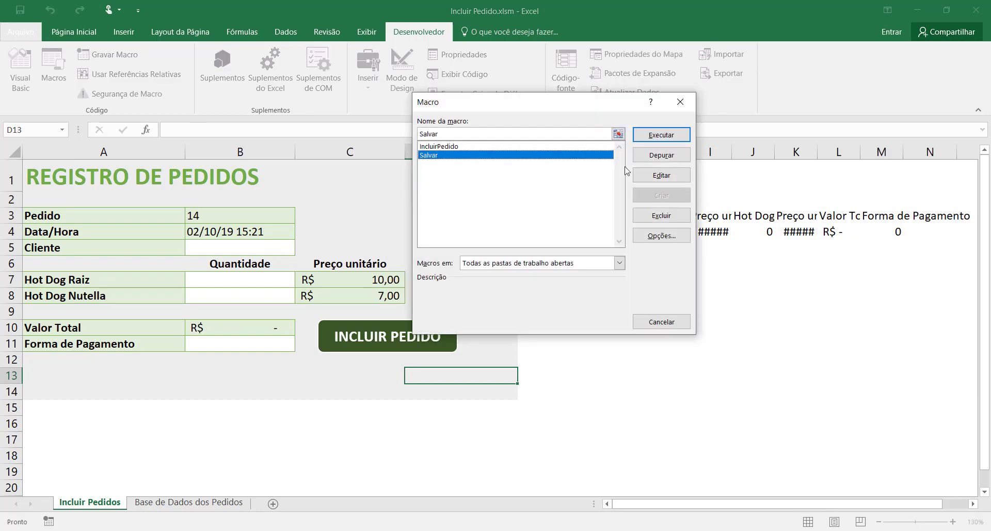
left_click(661, 175)
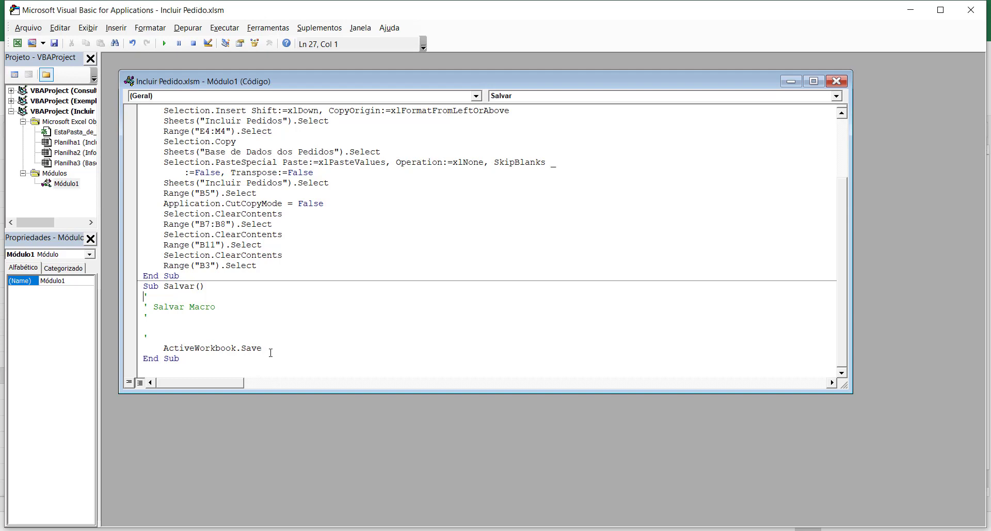
left_click_drag(264, 348, 163, 348)
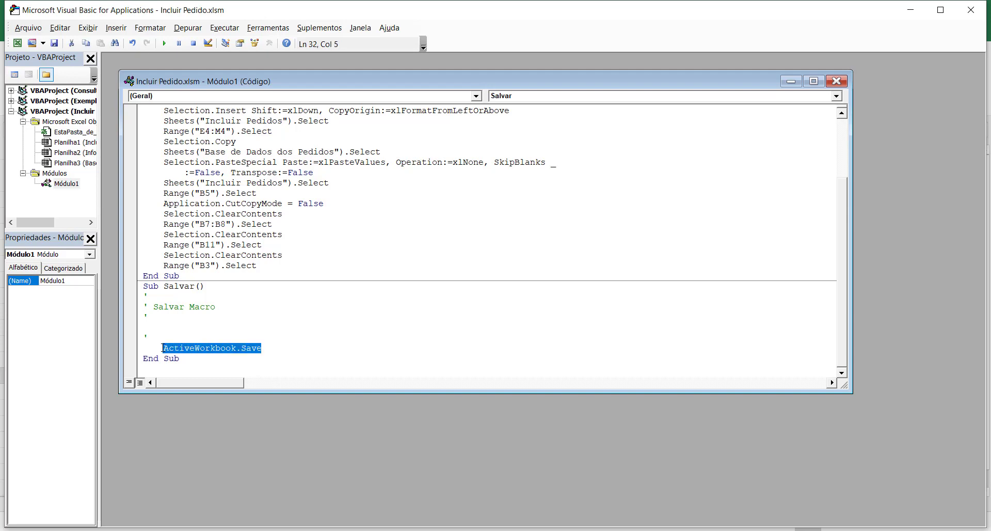
key("ctrl+c")
Step: Add ActiveWorkbook.Save as the last line of the IncluirPedido macro, after Range("B3").Select, and close the Visual Basic editor
left_click(295, 265)
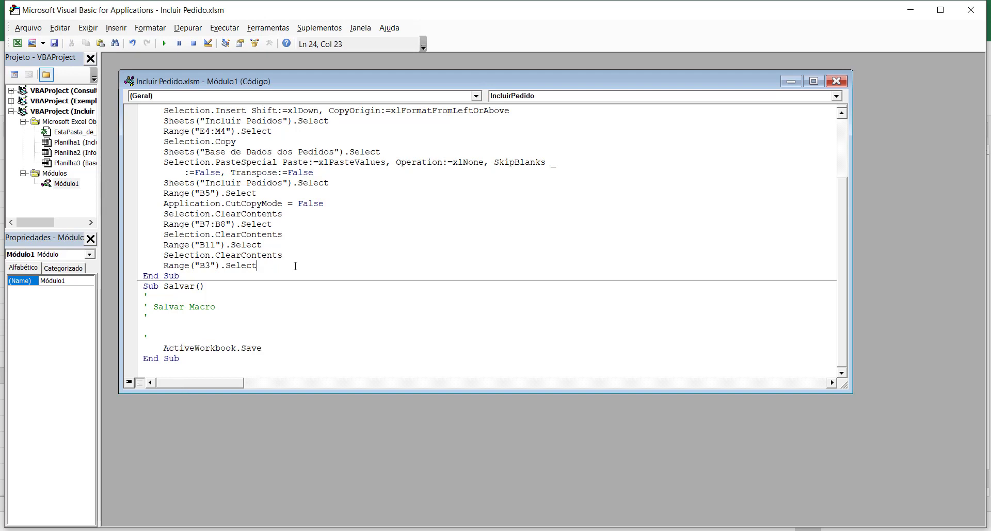
key("Return")
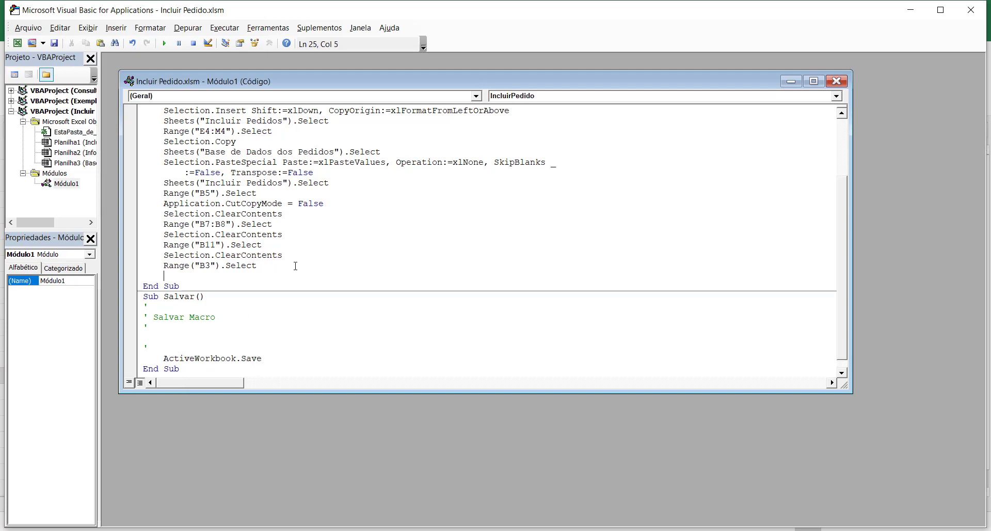
key("ctrl+v")
scroll(236, 233, "up", 3)
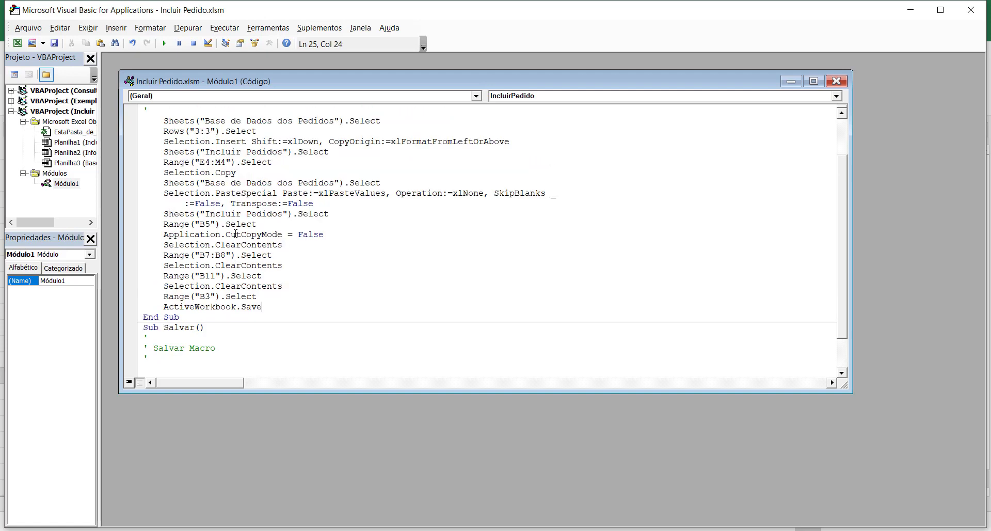
scroll(241, 233, "down", 3)
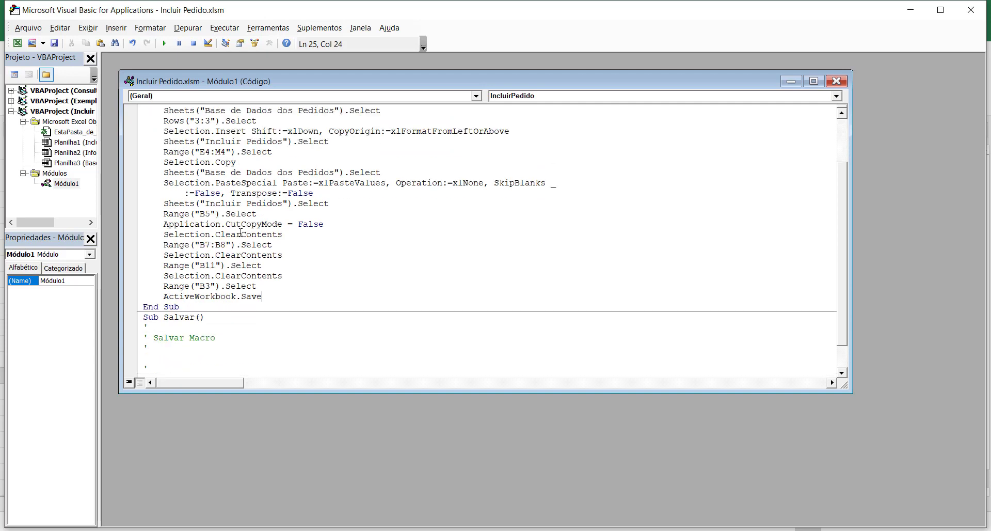
left_click(837, 81)
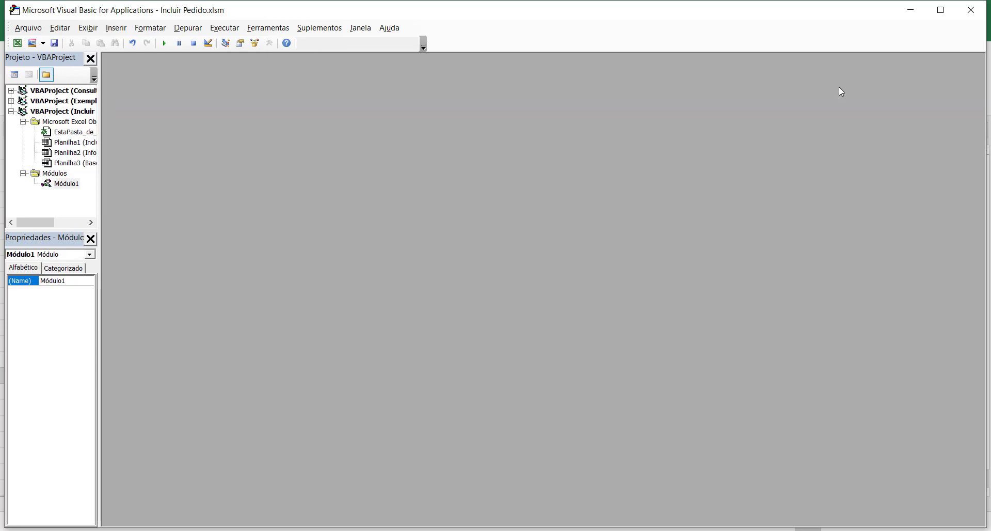
left_click(970, 17)
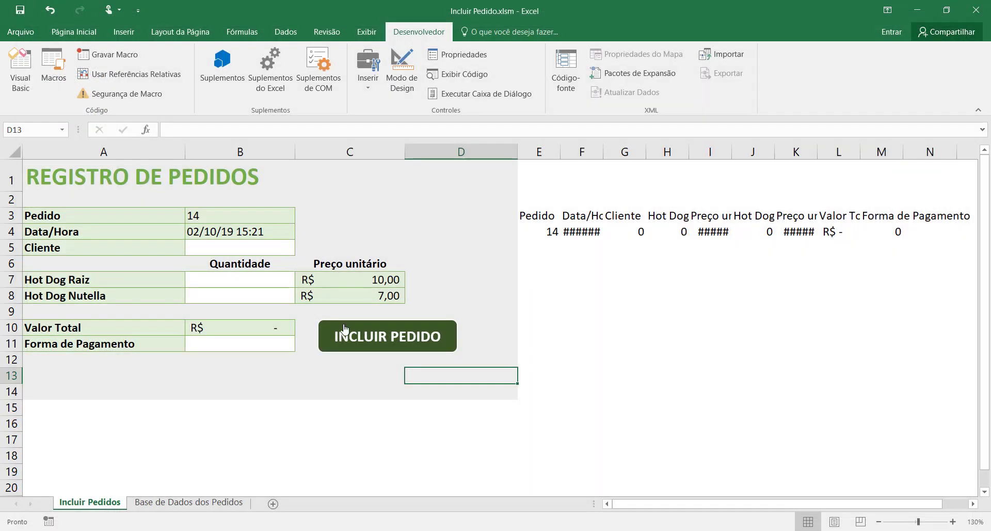
Step: Fill in the customer's name on the order form, with quantity 1 for both Hot Dog Raiz and Hot Dog Nutella
left_click(236, 249)
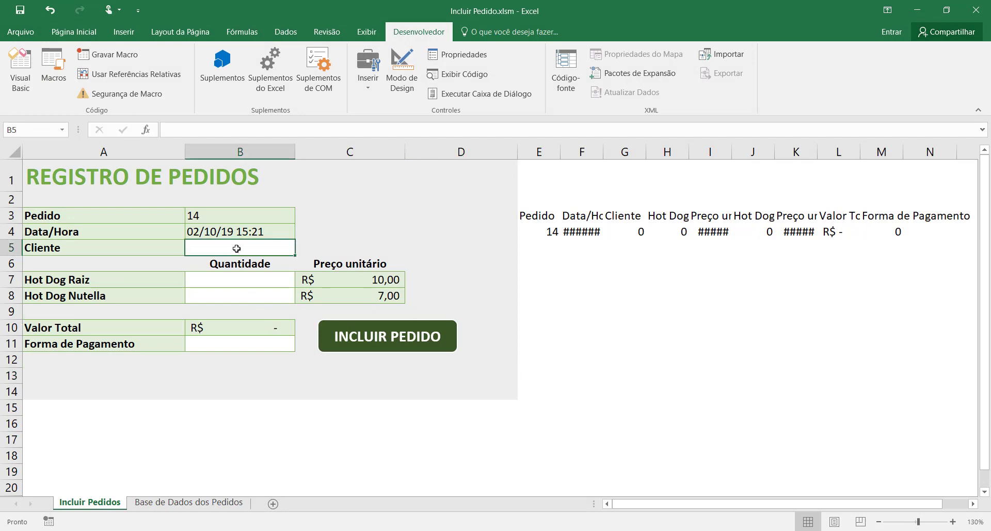
type("Thiago")
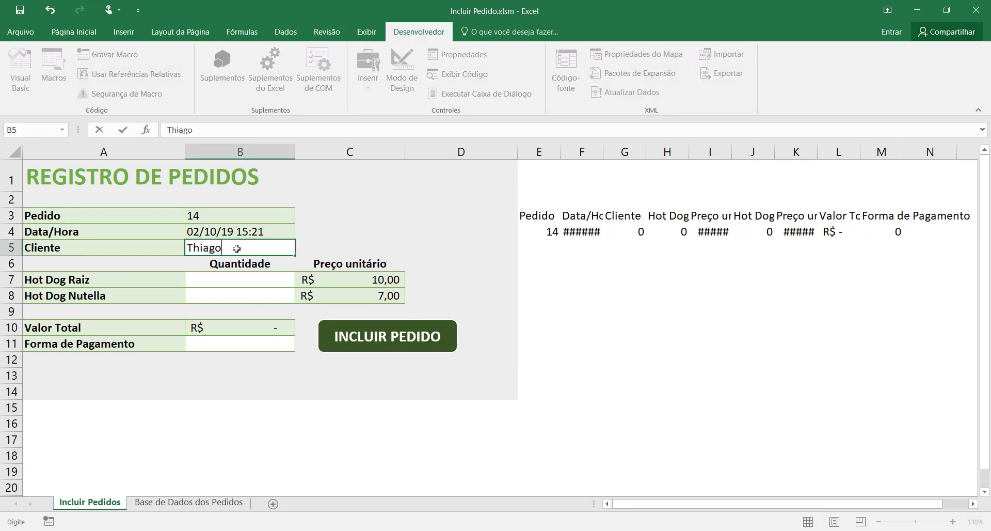
left_click(230, 280)
type("1")
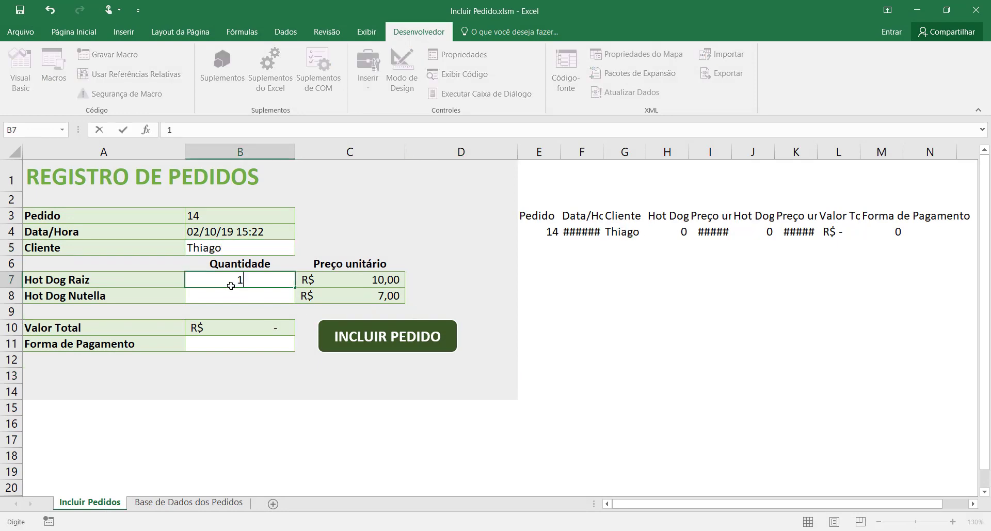
left_click(234, 294)
type("1")
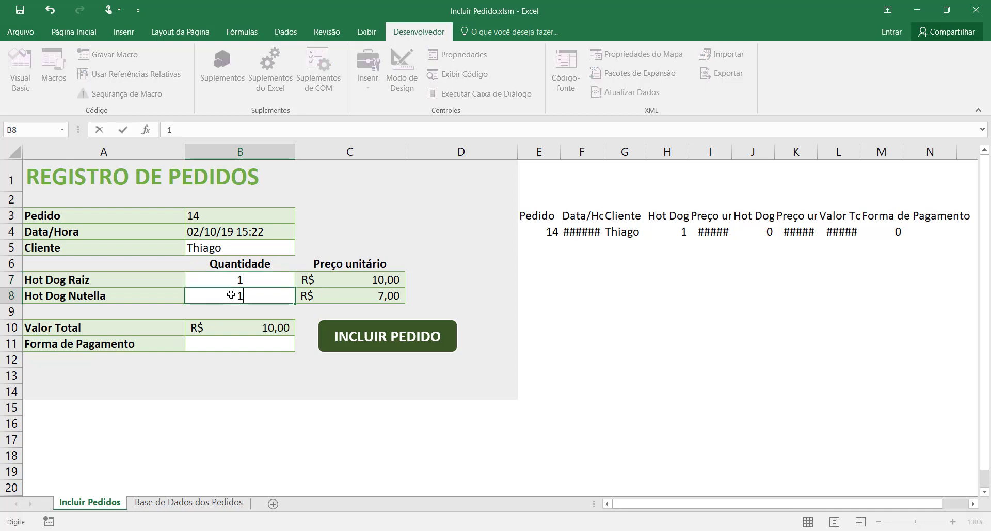
Step: Set the order's Forma de Pagamento to Cheque and submit it with INCLUIR PEDIDO
left_click(255, 345)
left_click(300, 345)
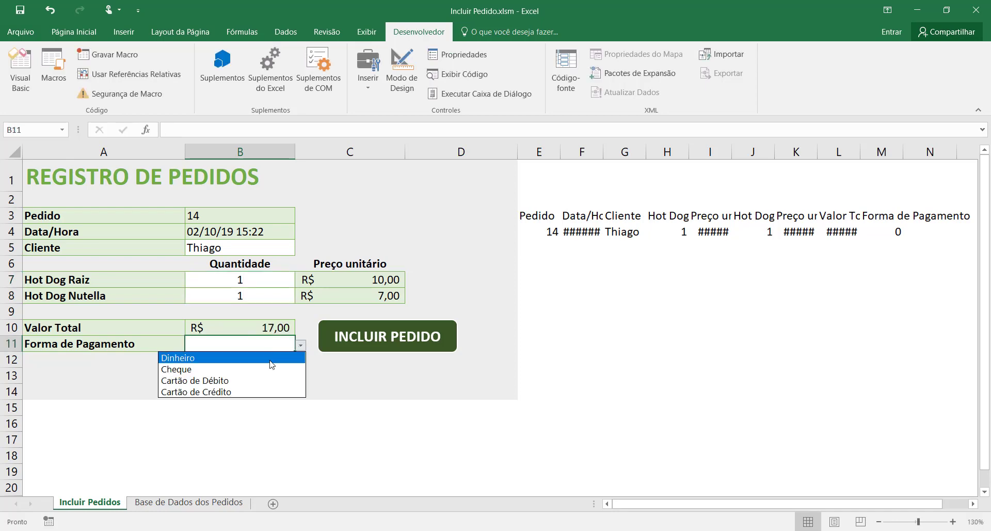
left_click(267, 369)
left_click(374, 345)
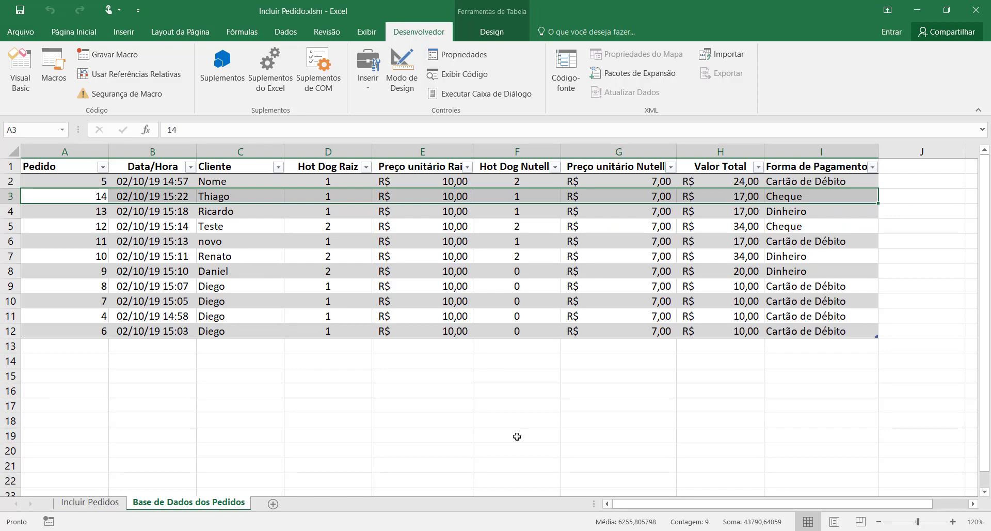
Step: Return to Consulta Base de Dados.xlsx and refresh all data on Planilha2 to check that the new Cheque order arrives
left_click(547, 508)
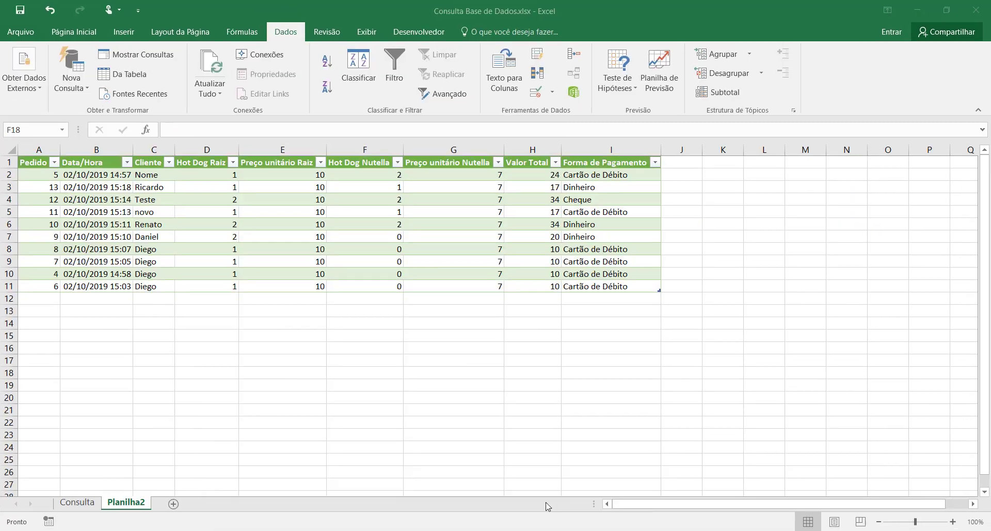
left_click(210, 62)
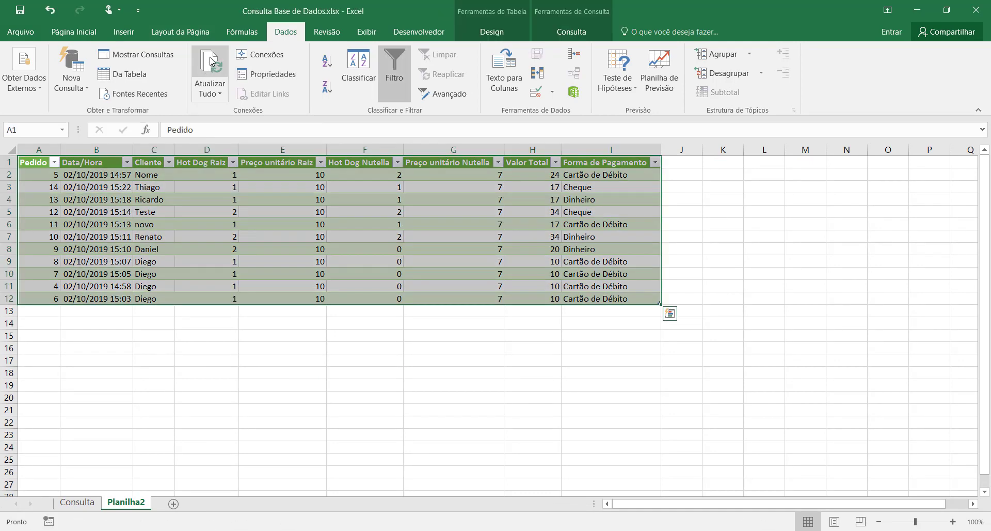
left_click(692, 248)
left_click(708, 259)
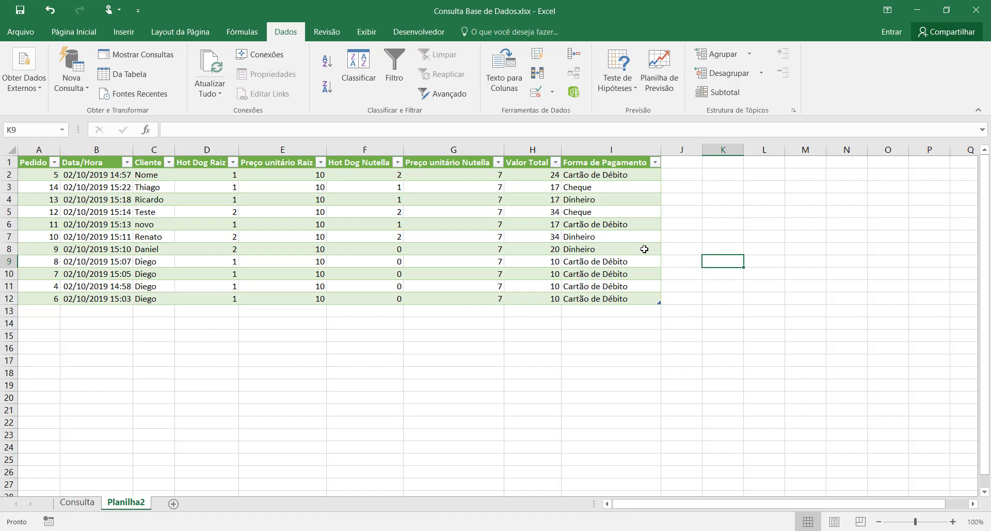
mouse_move(430, 530)
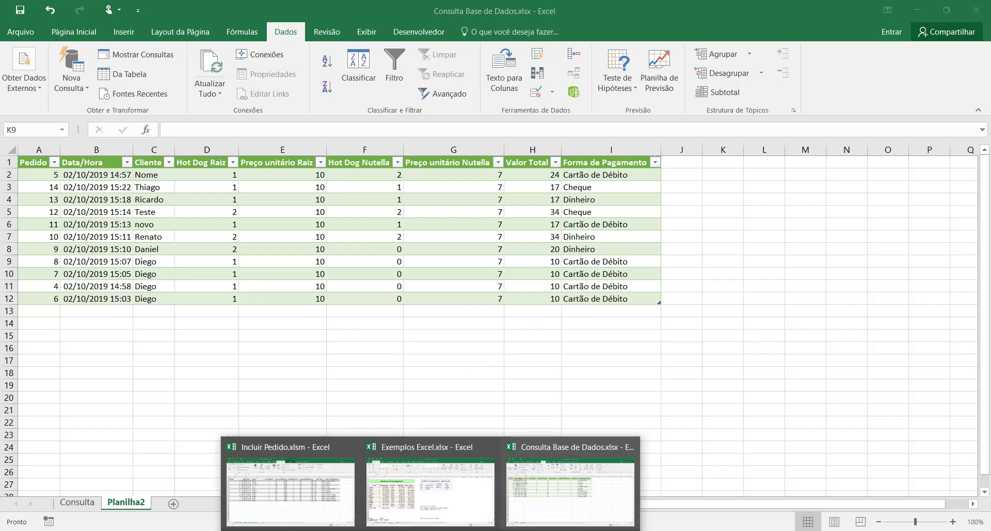
Step: Switch to Incluir Pedido.xlsm and open the Incluir Pedidos sheet
left_click(331, 511)
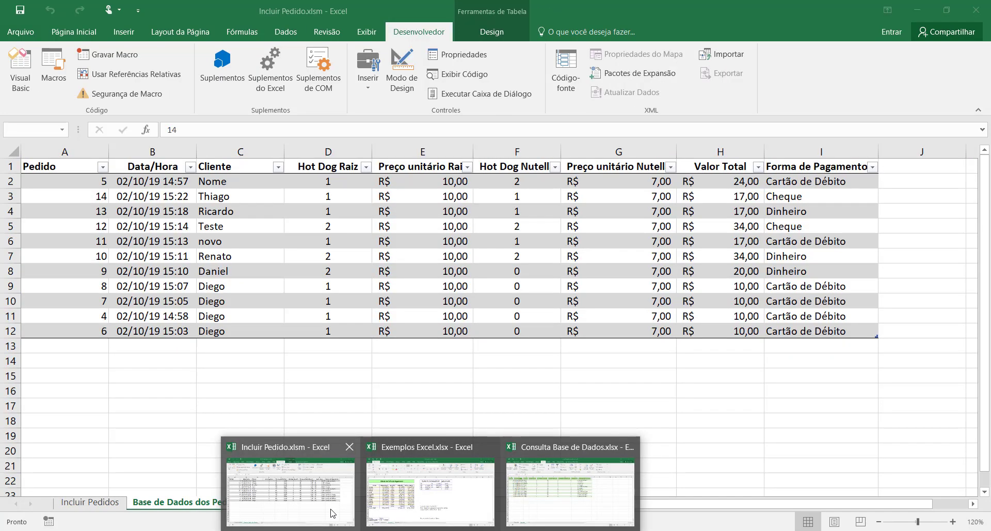
left_click(274, 403)
left_click(263, 378)
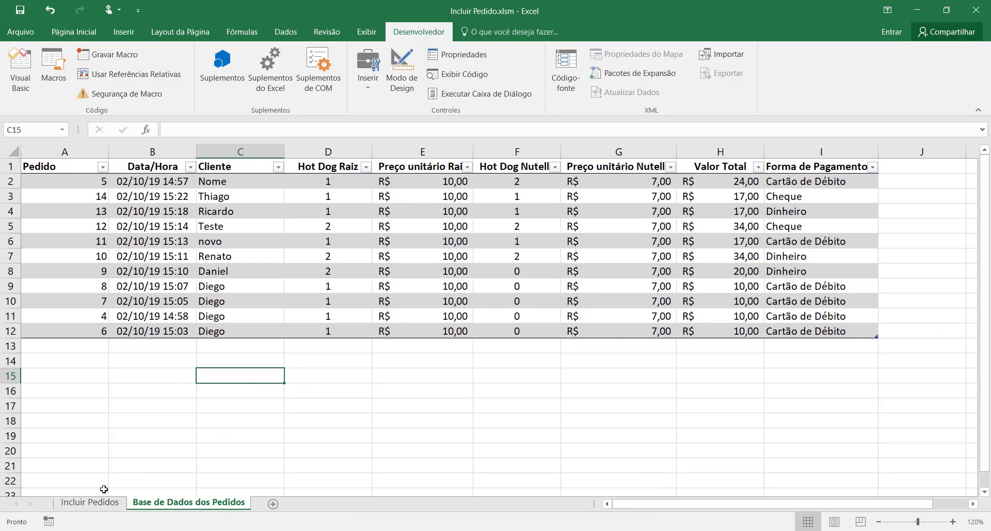
left_click(90, 502)
left_click(495, 233)
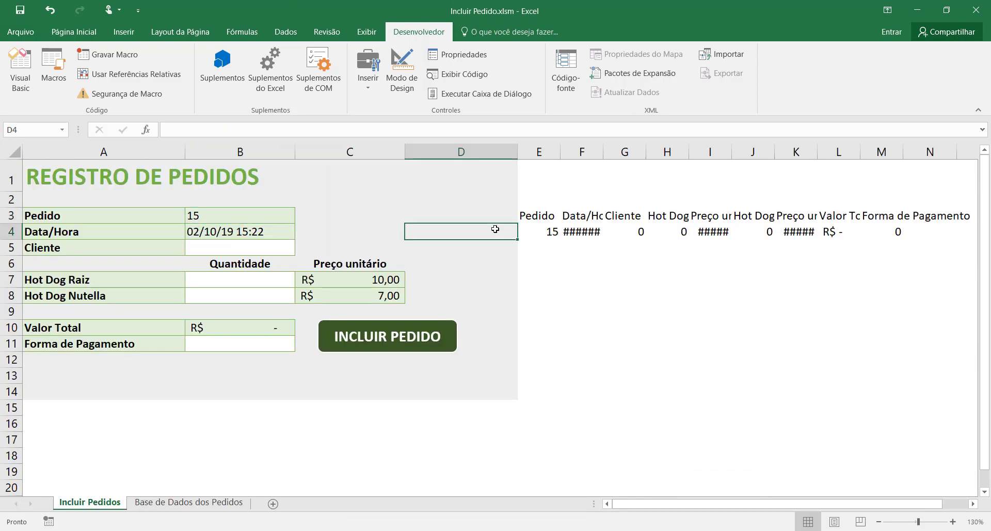
Step: Set the font colour of columns E to U on the Incluir Pedidos sheet to white to hide the helper data
left_click(550, 288)
left_click_drag(558, 148, 444, 152)
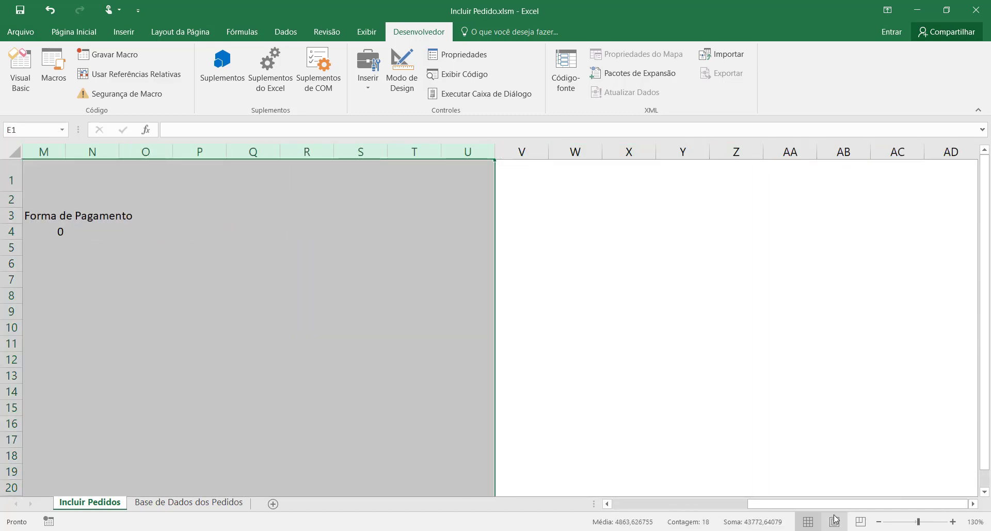
left_click_drag(829, 504, 690, 508)
left_click(79, 36)
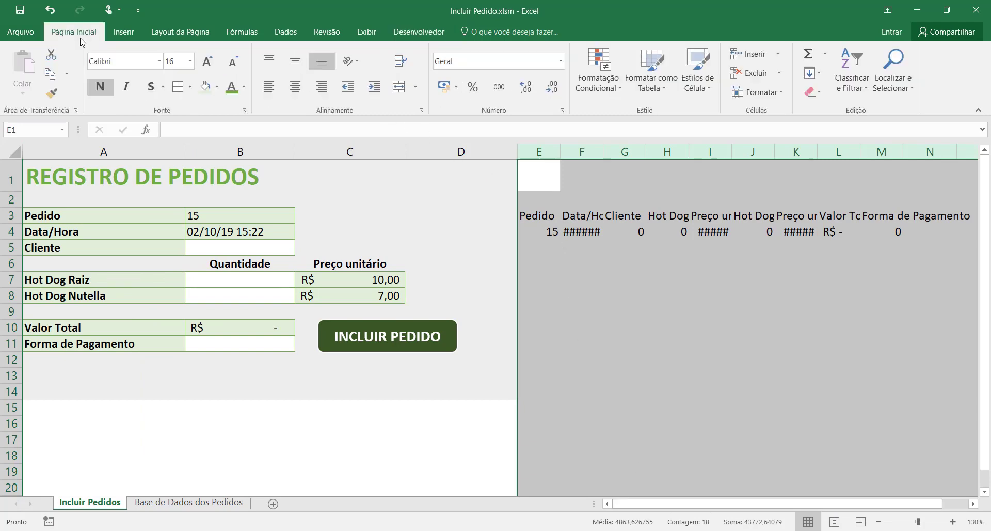
left_click(244, 88)
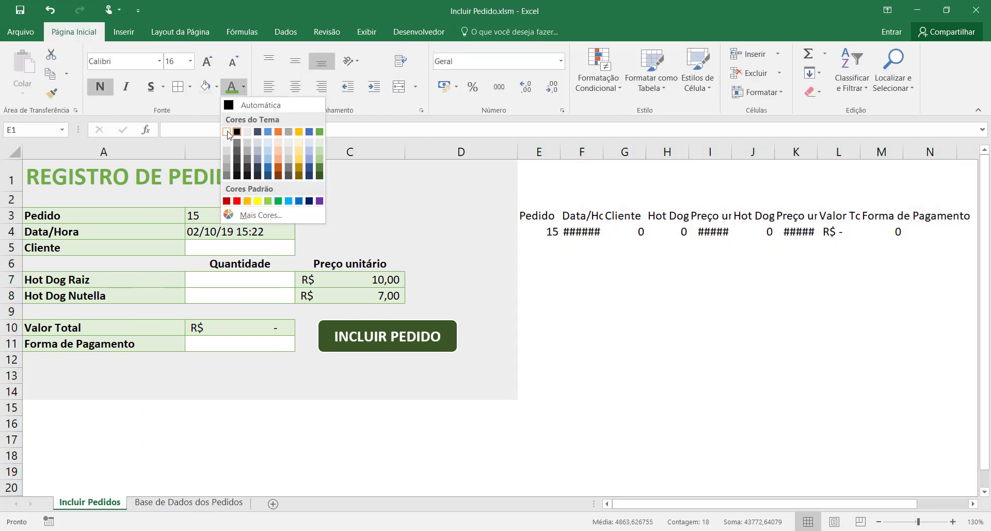
left_click(227, 133)
left_click(476, 189)
left_click(510, 370)
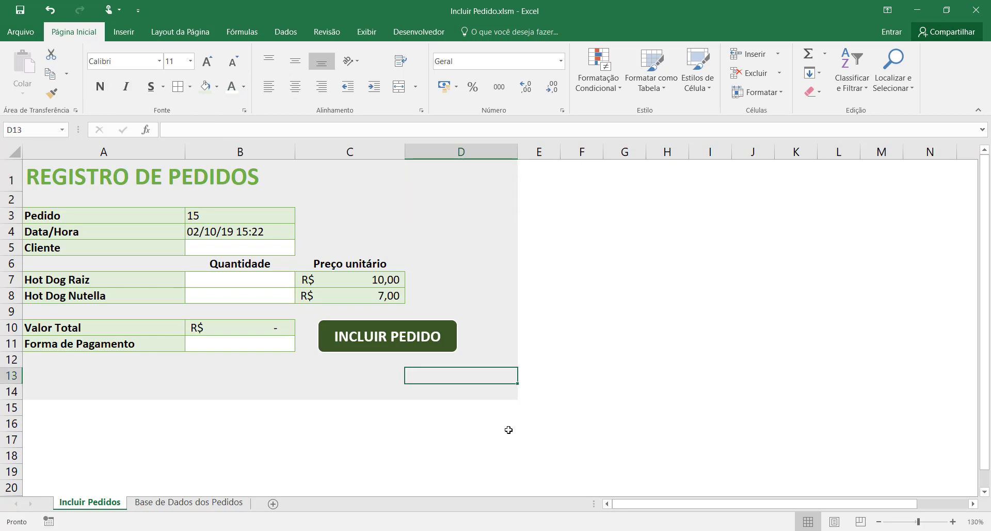
left_click(508, 428)
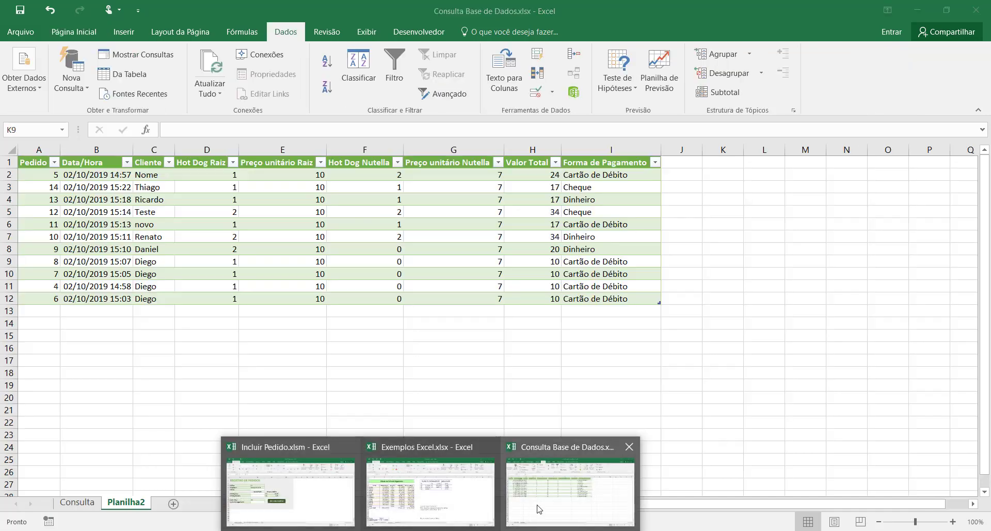
Step: Switch to Consulta Base de Dados.xlsx and view the queried orders table on Planilha2
left_click(537, 509)
left_click(541, 367)
left_click(591, 332)
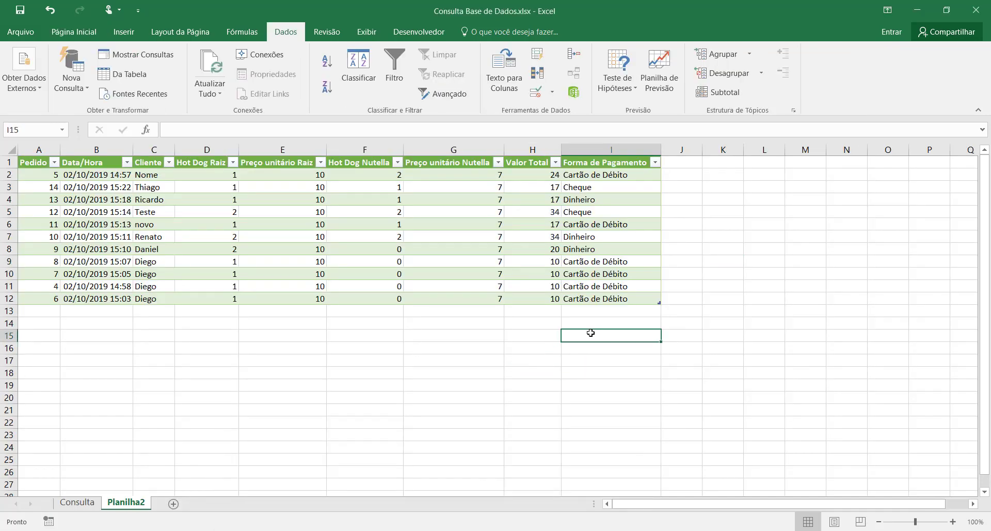
left_click(532, 336)
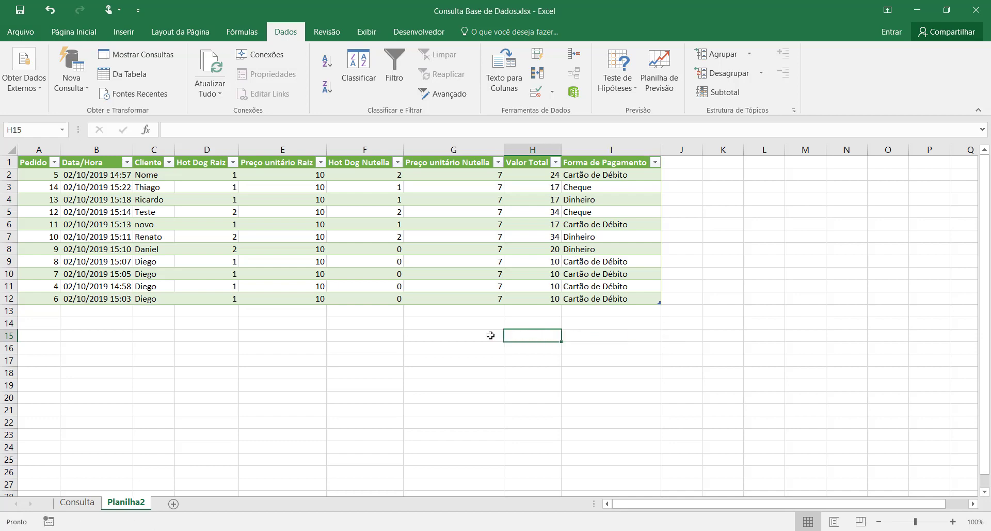
left_click(454, 335)
left_click(356, 336)
left_click(269, 336)
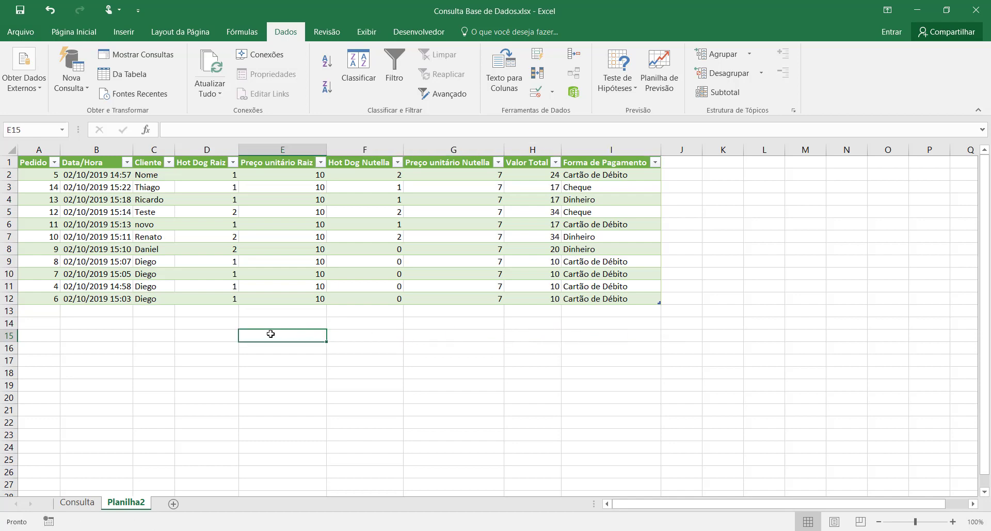
left_click(233, 334)
left_click(145, 337)
left_click(103, 336)
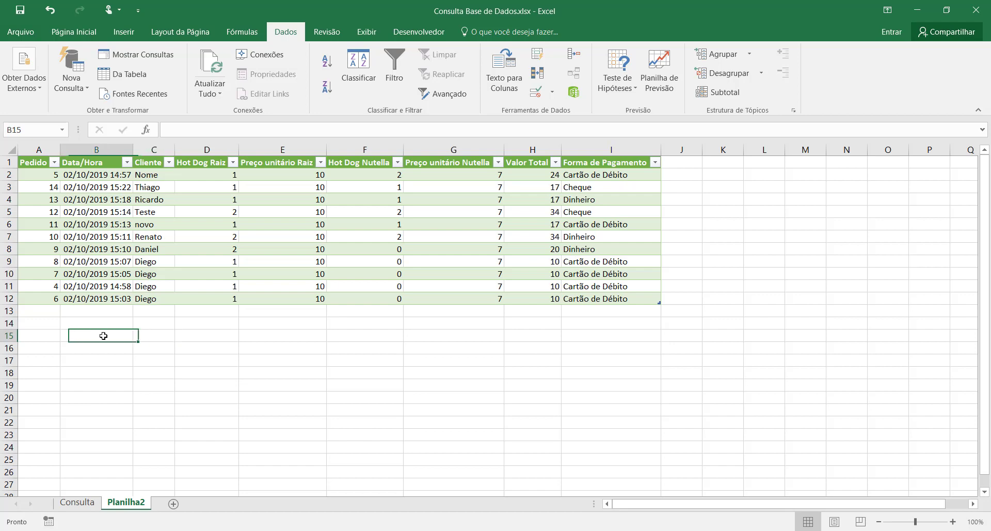
left_click(44, 334)
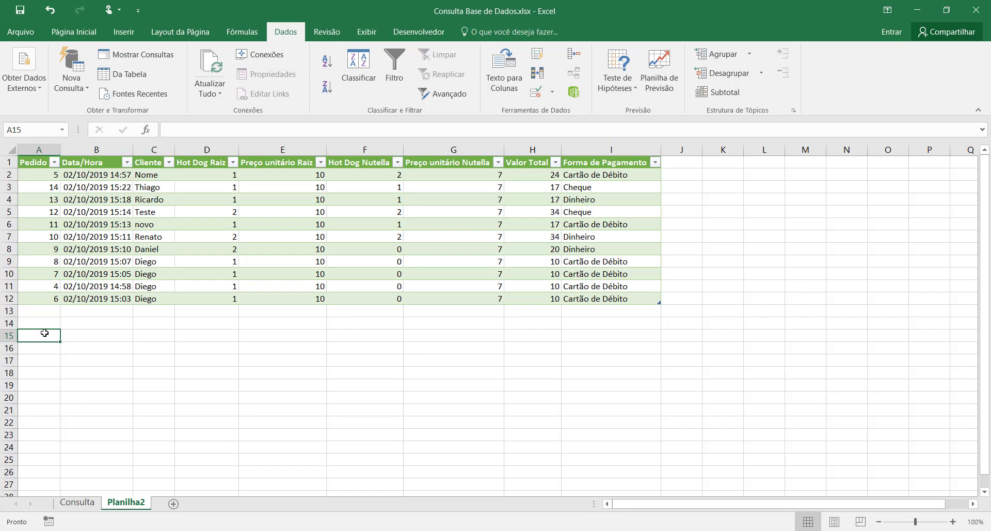